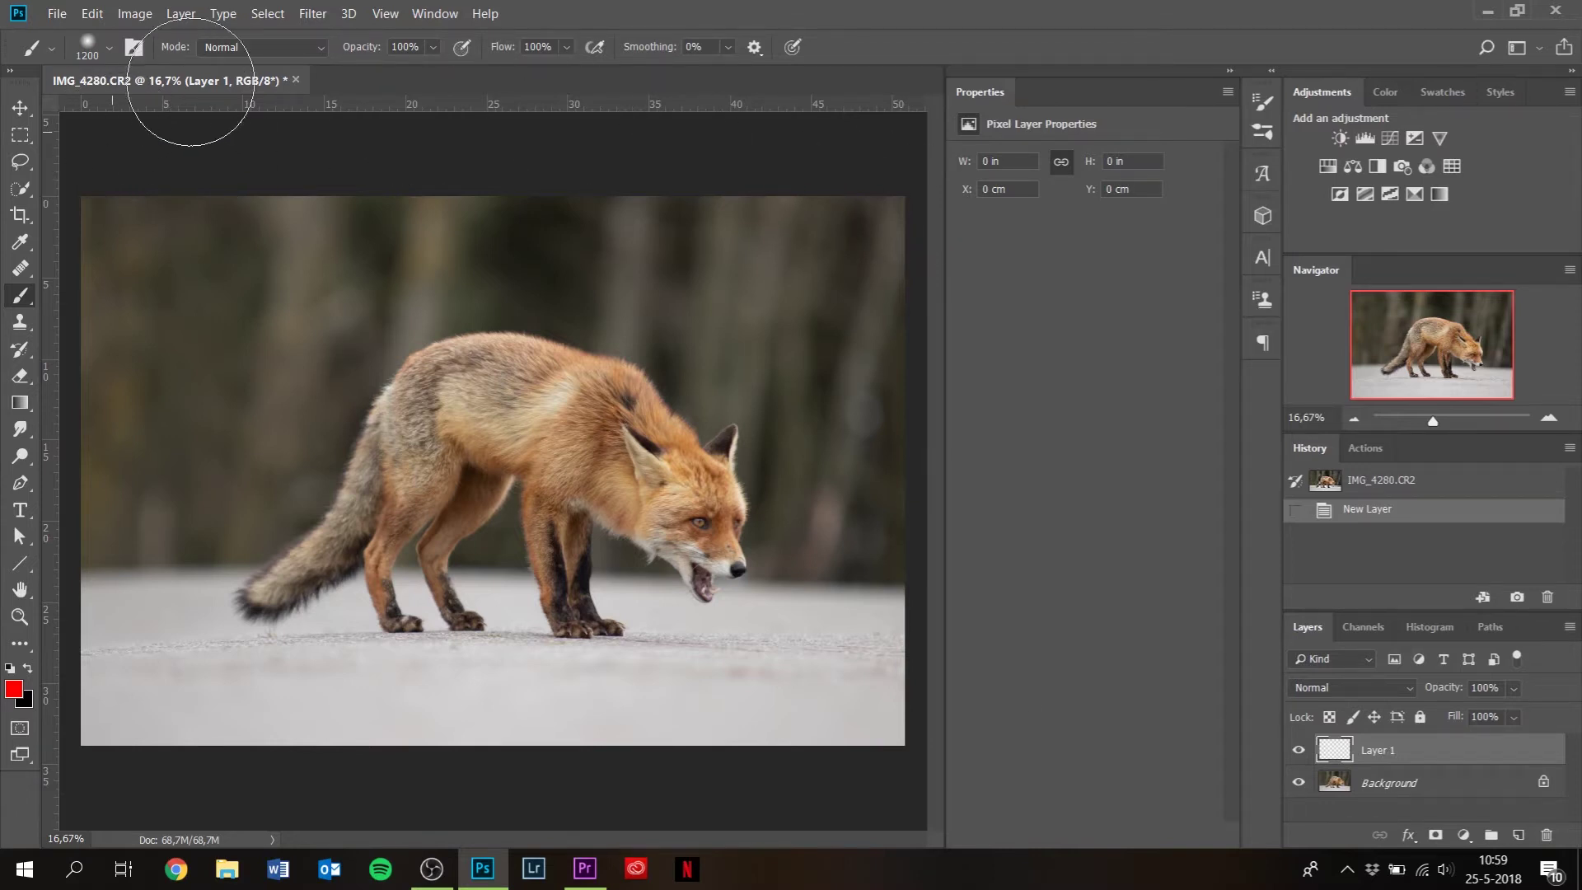
- Review the available fill layer and adjustment layer types for the fox photo
left_click(186, 20)
mouse_move(191, 35)
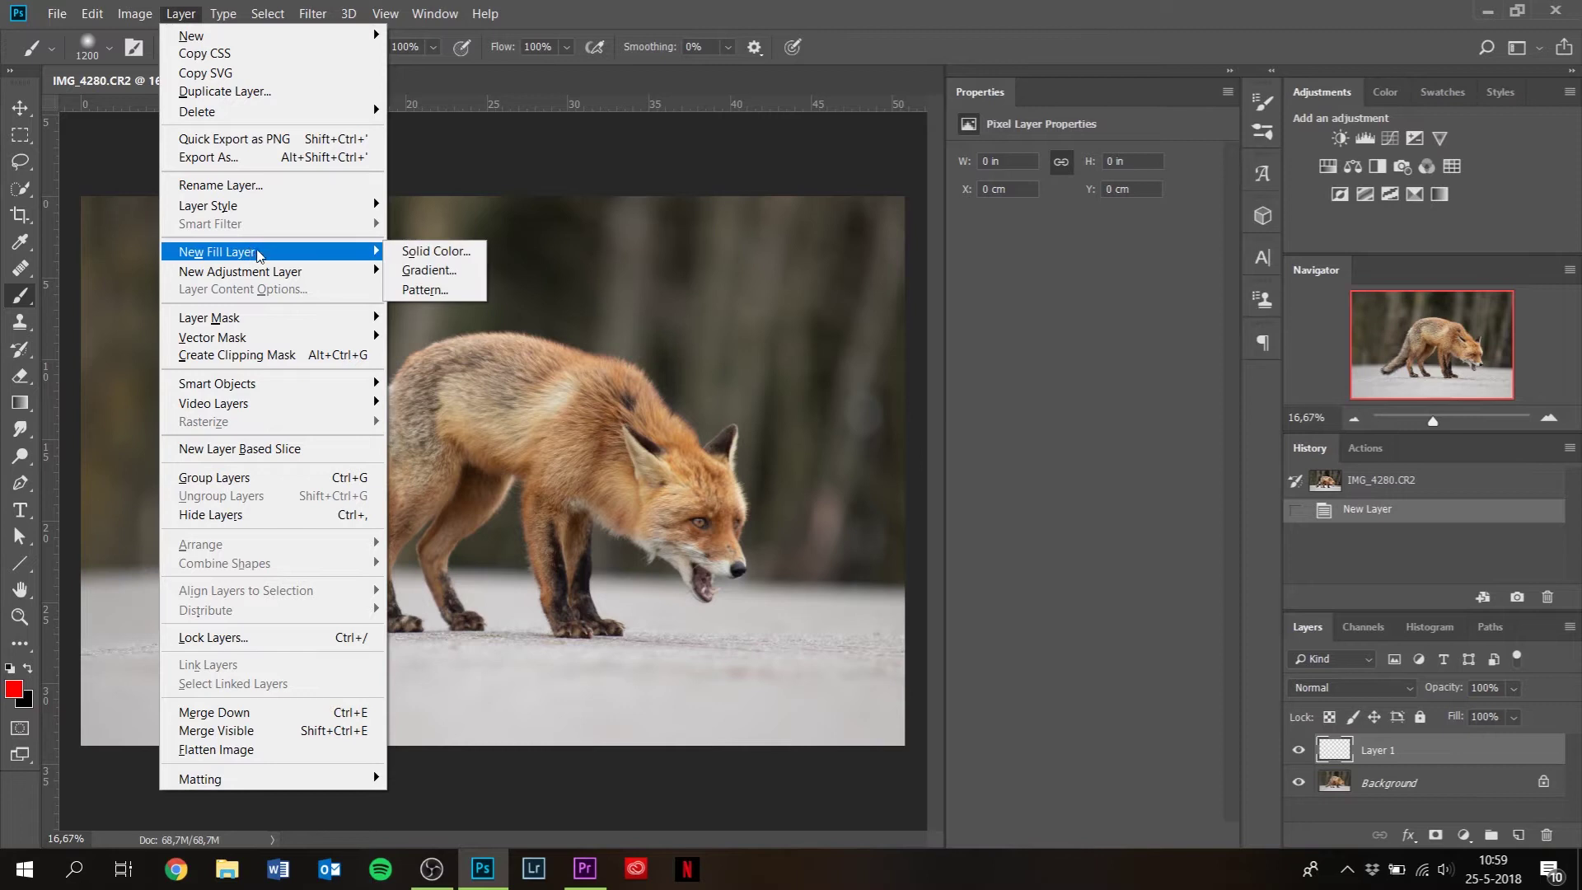
mouse_move(267, 272)
left_click(1464, 835)
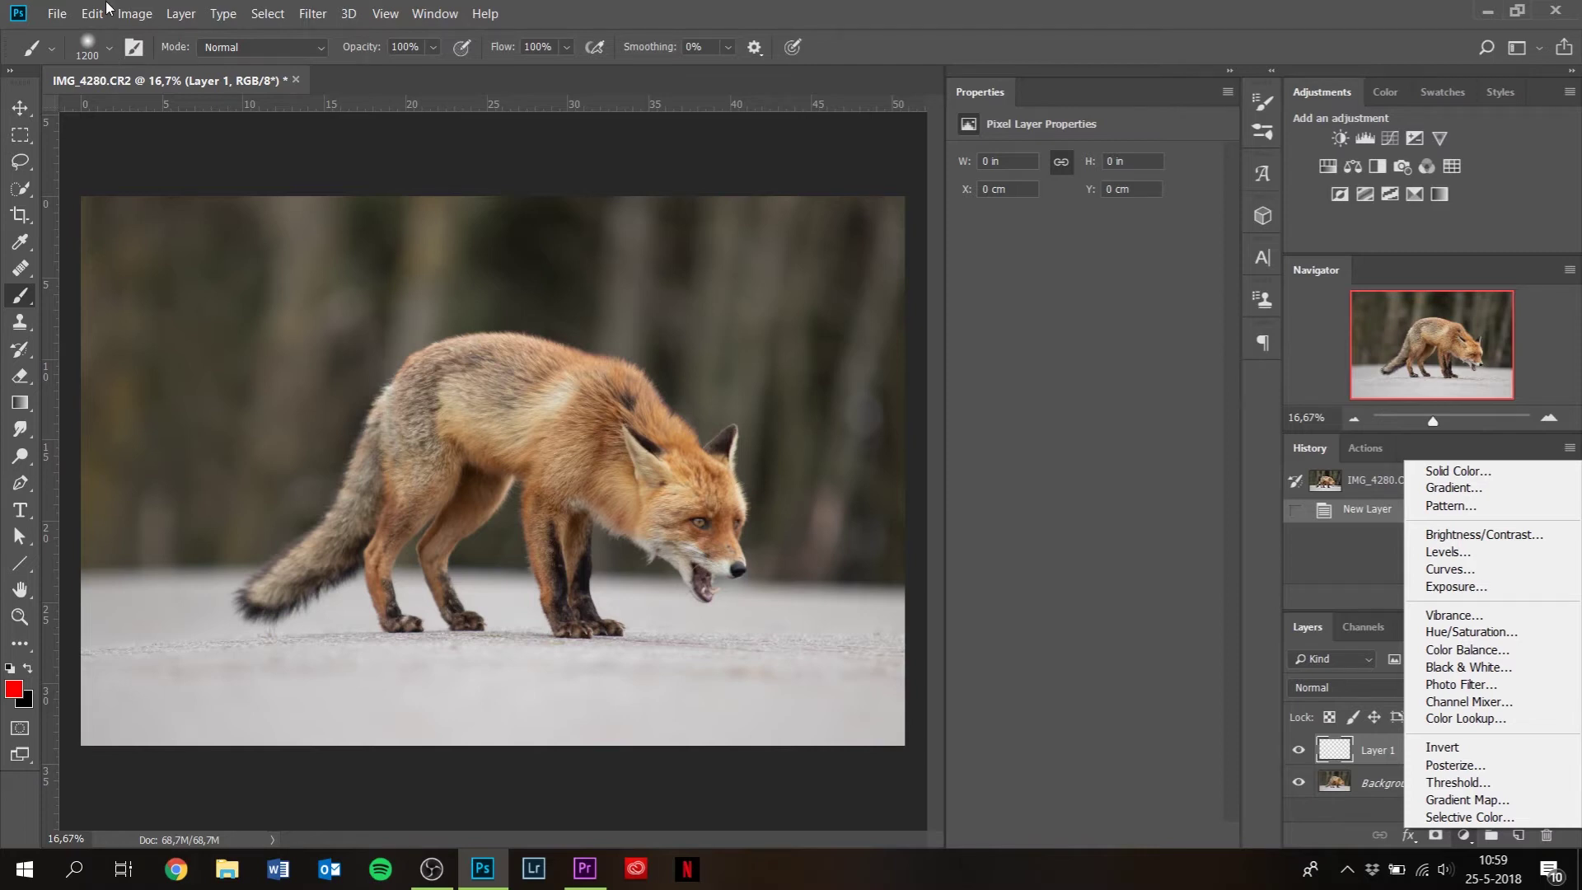
left_click(123, 14)
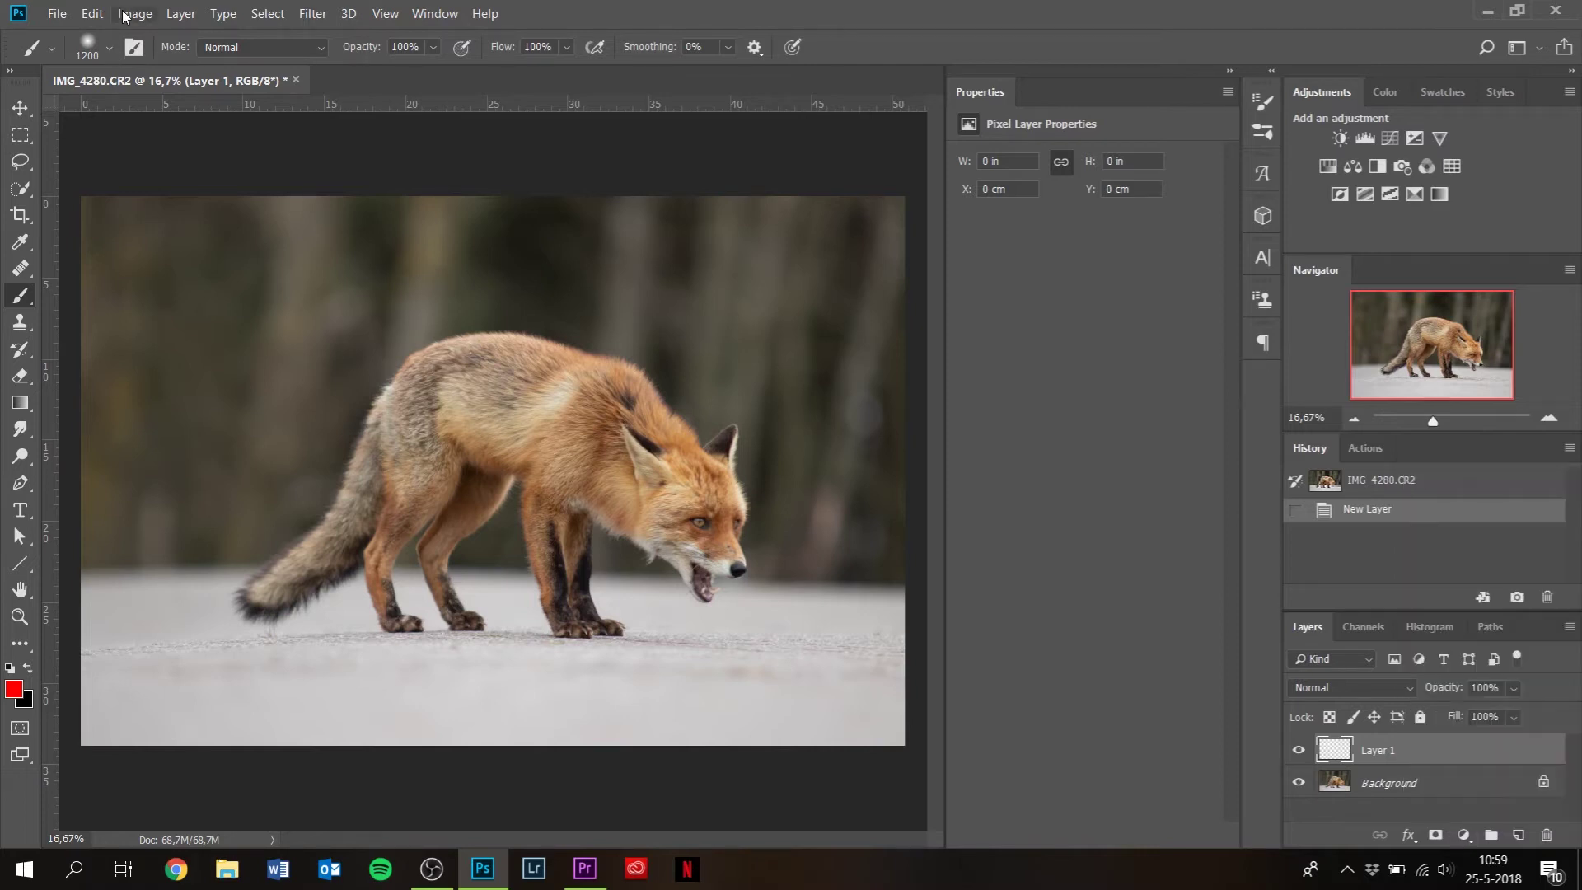
left_click(181, 14)
mouse_move(265, 274)
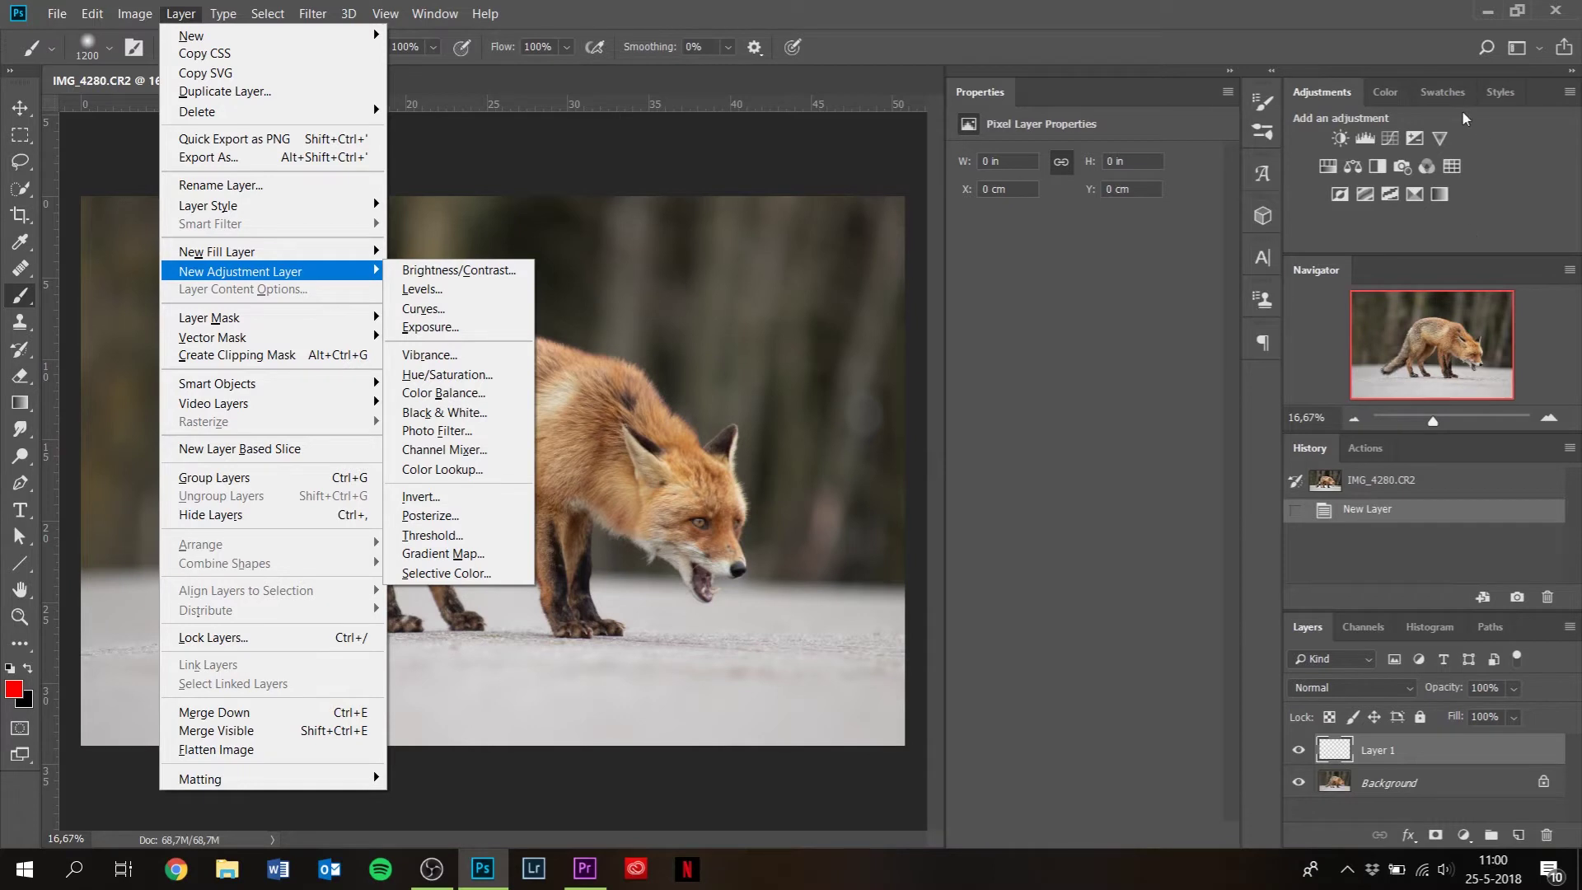
left_click(1514, 185)
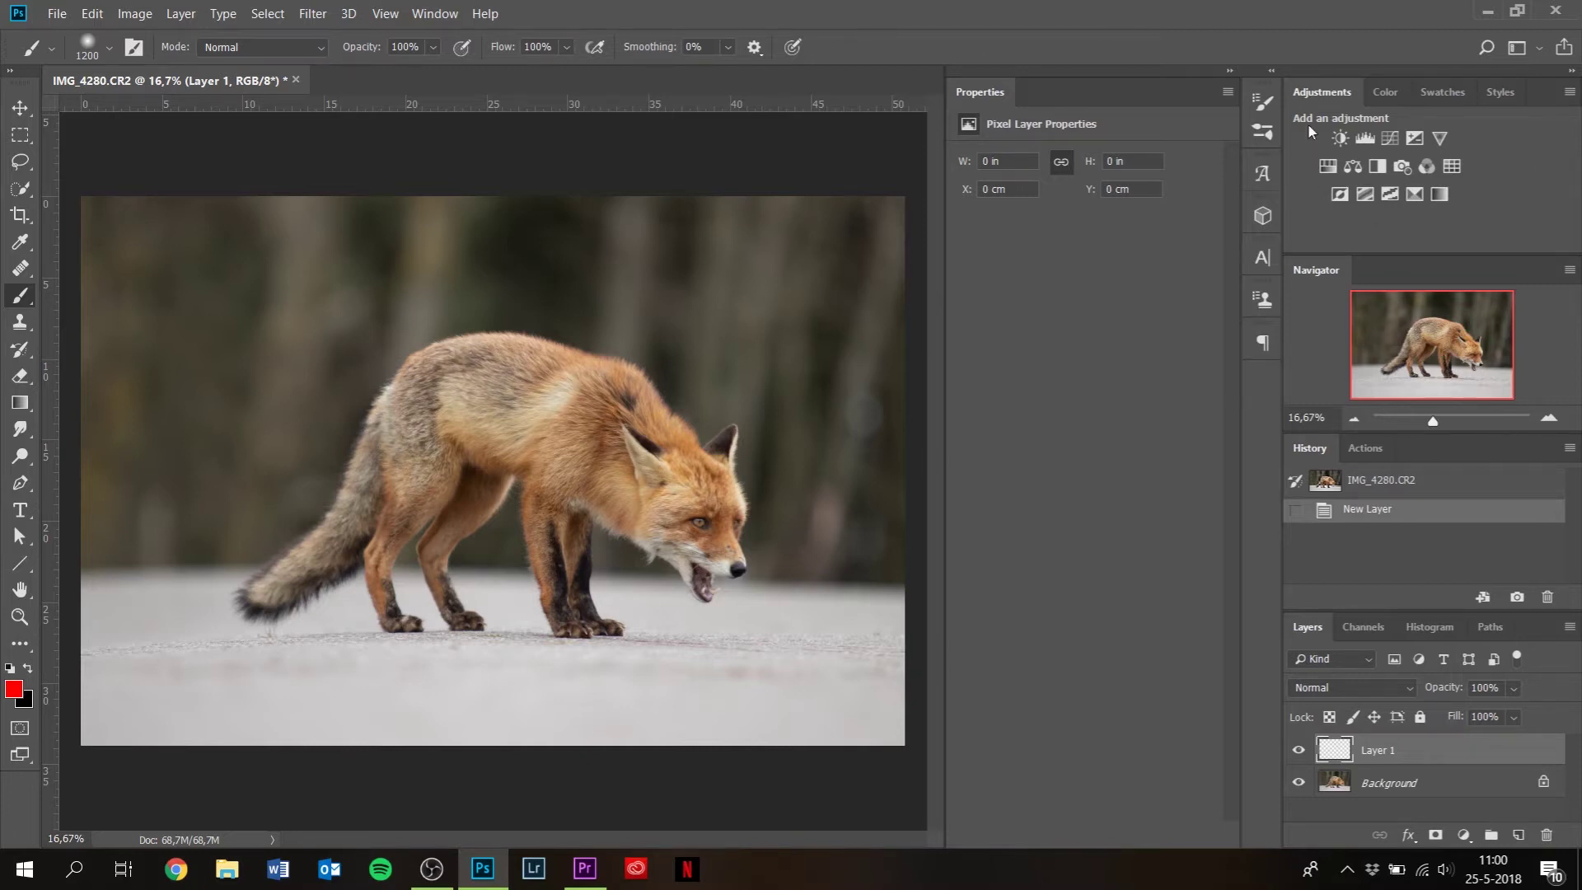
- Add a Curves adjustment layer above Layer 1
left_click(1391, 140)
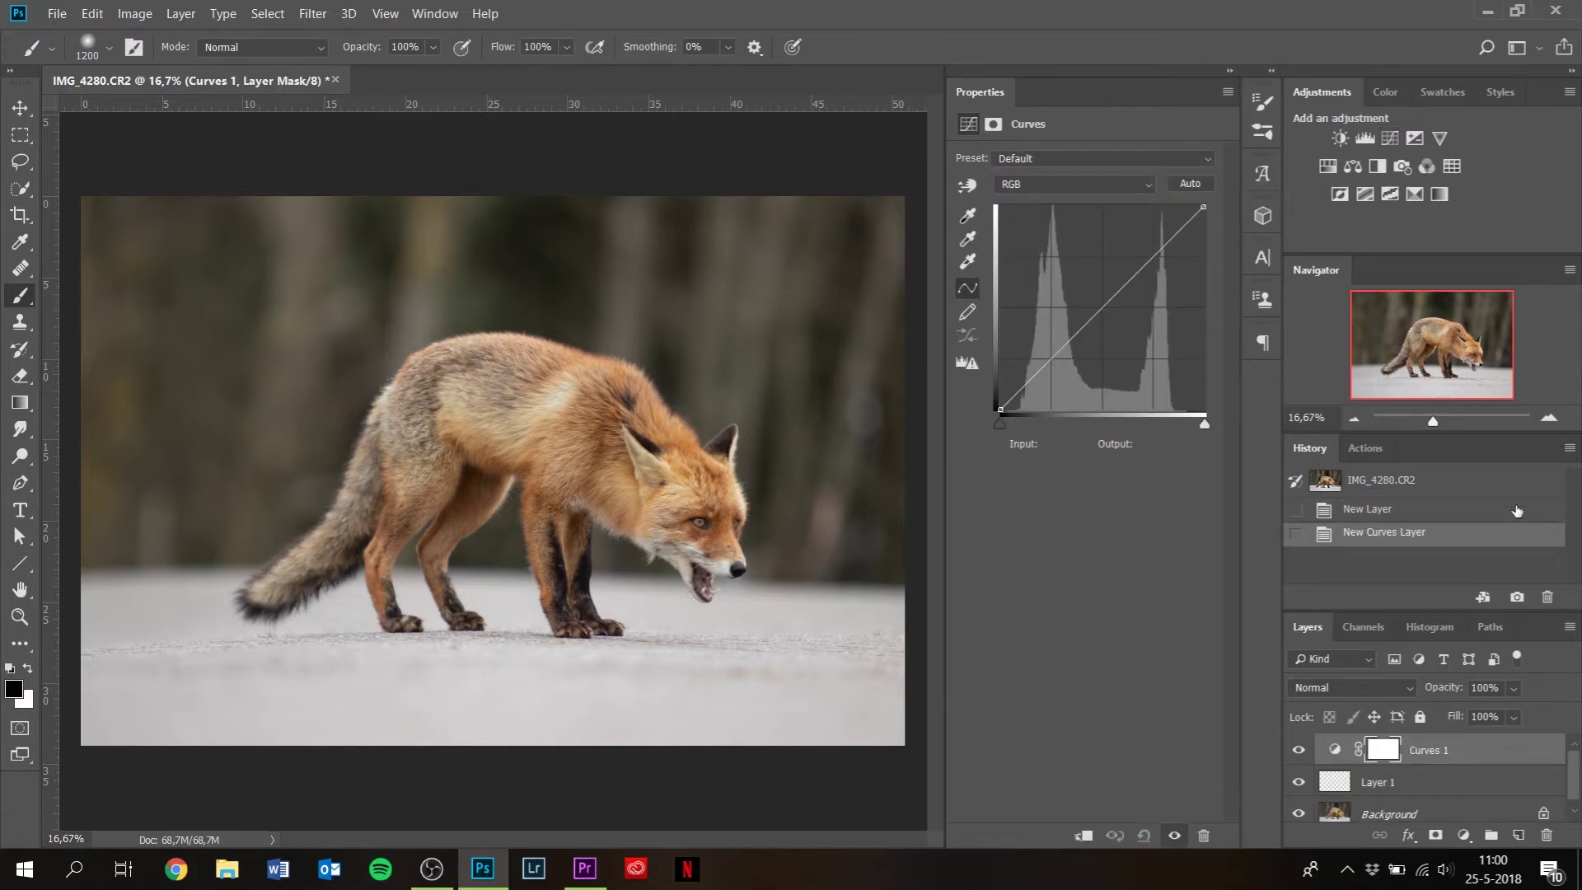
scroll(1399, 794, "down", 1)
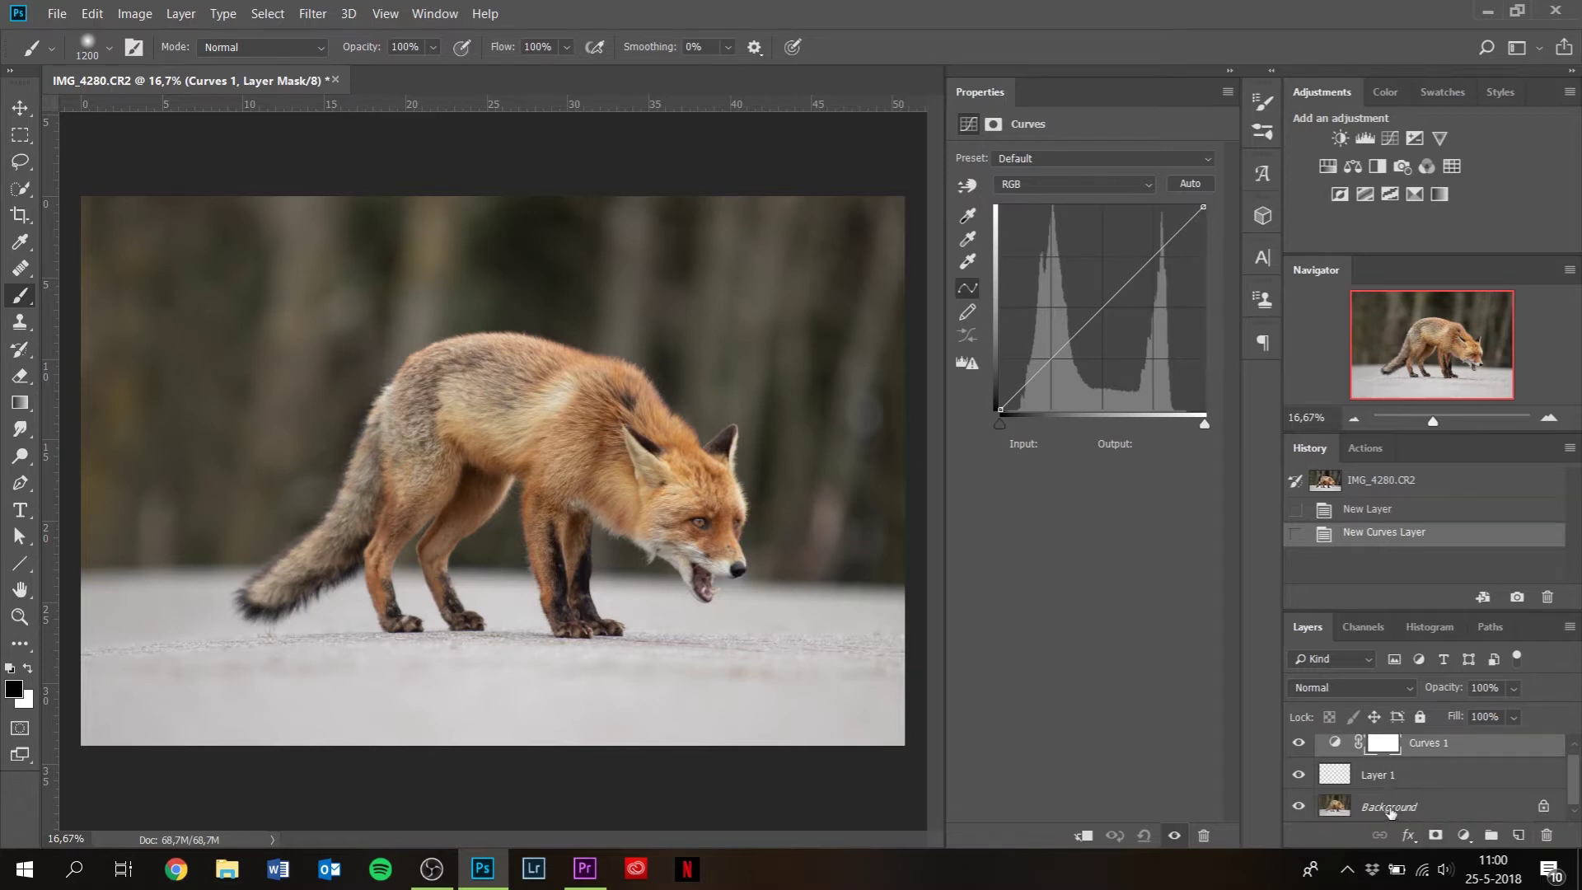
- Apply a Curves adjustment directly to the Background layer, darkening the midtones with a point at input 138, output 104
left_click(1391, 811)
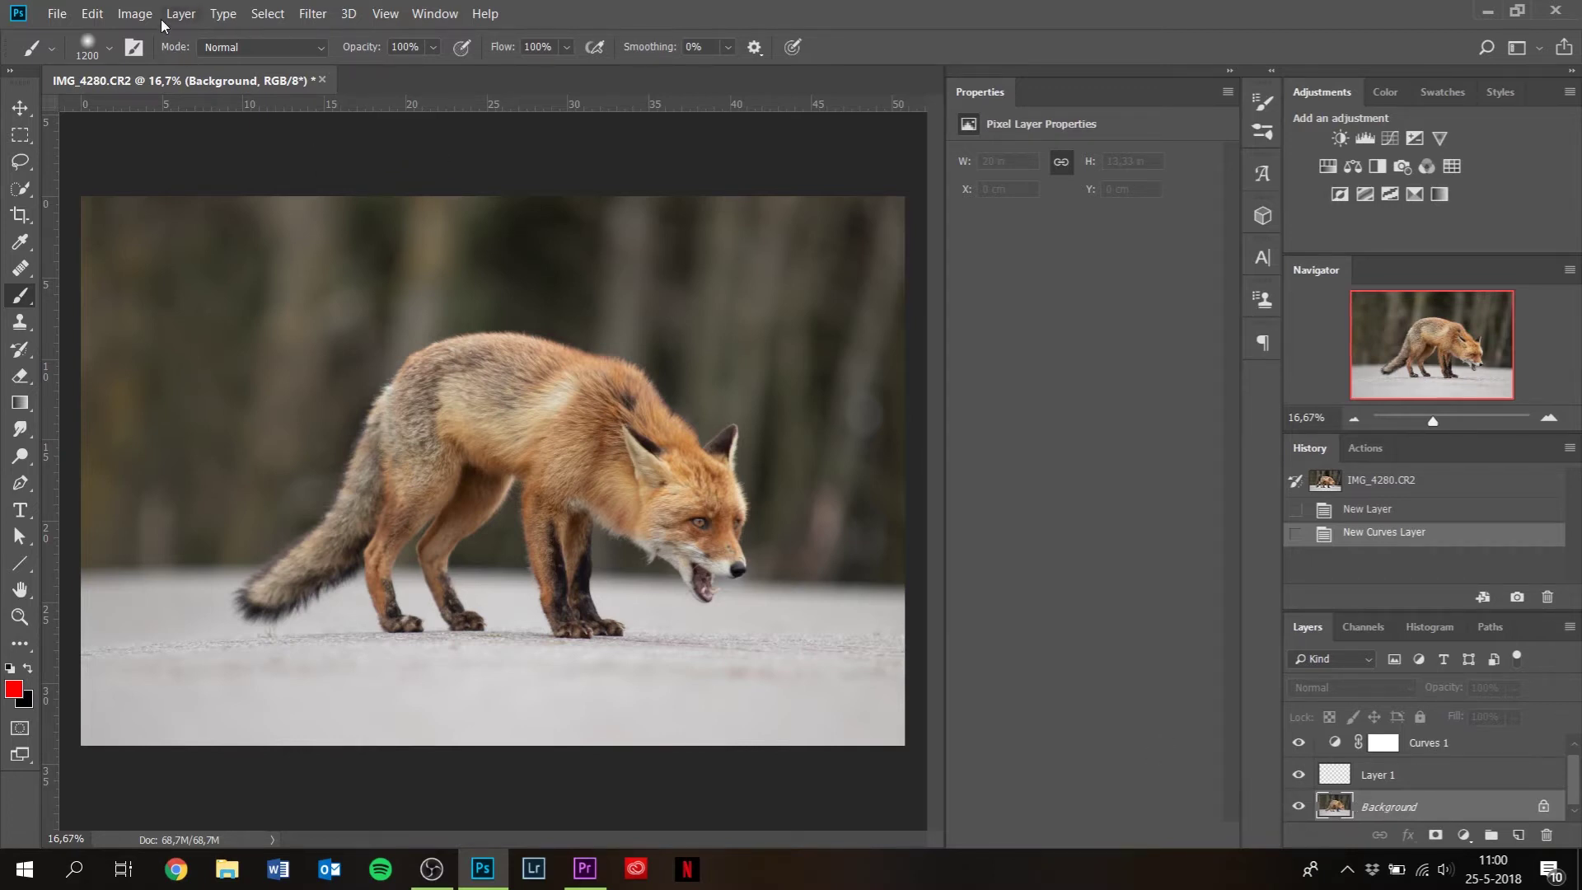
left_click(134, 14)
mouse_move(155, 66)
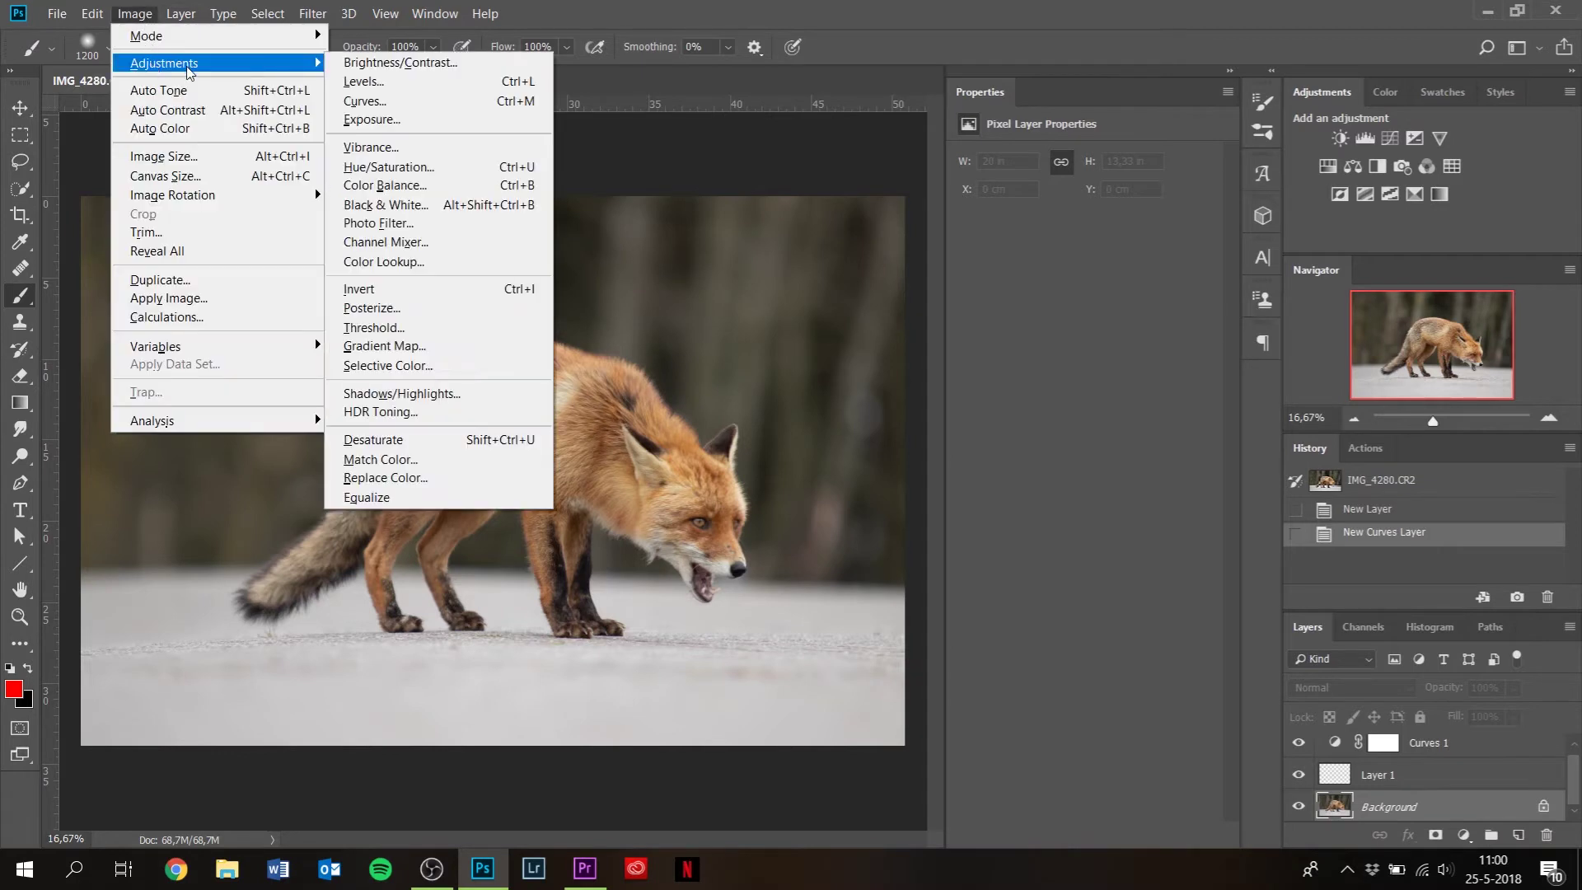
left_click(401, 102)
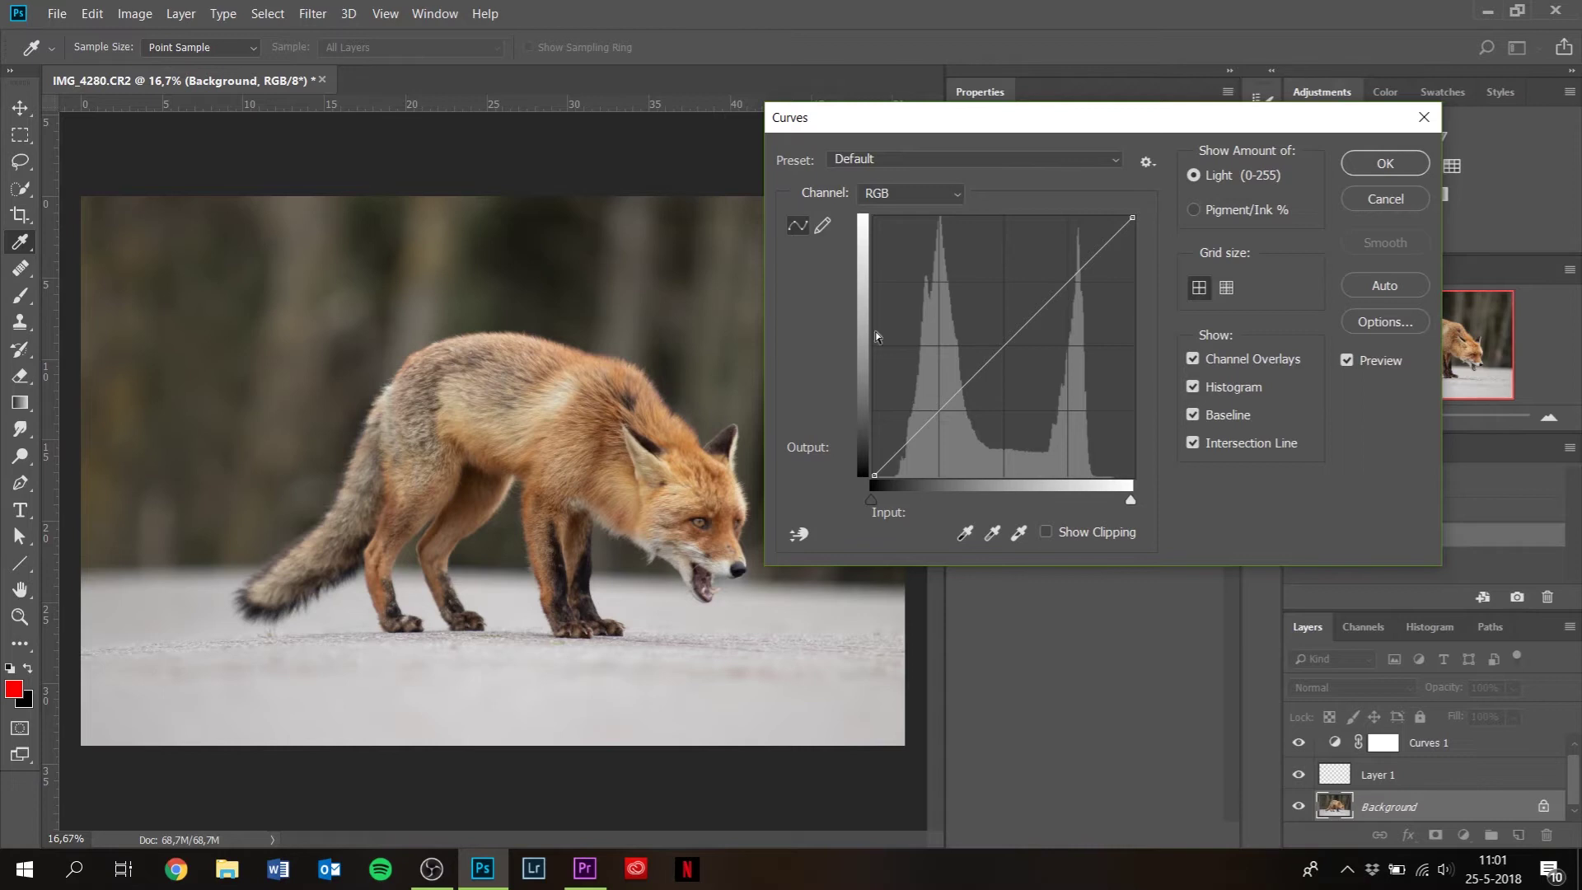
mouse_move(1004, 347)
left_mouse_down()
mouse_move(1003, 330)
mouse_move(1026, 373)
mouse_move(1013, 363)
left_mouse_up()
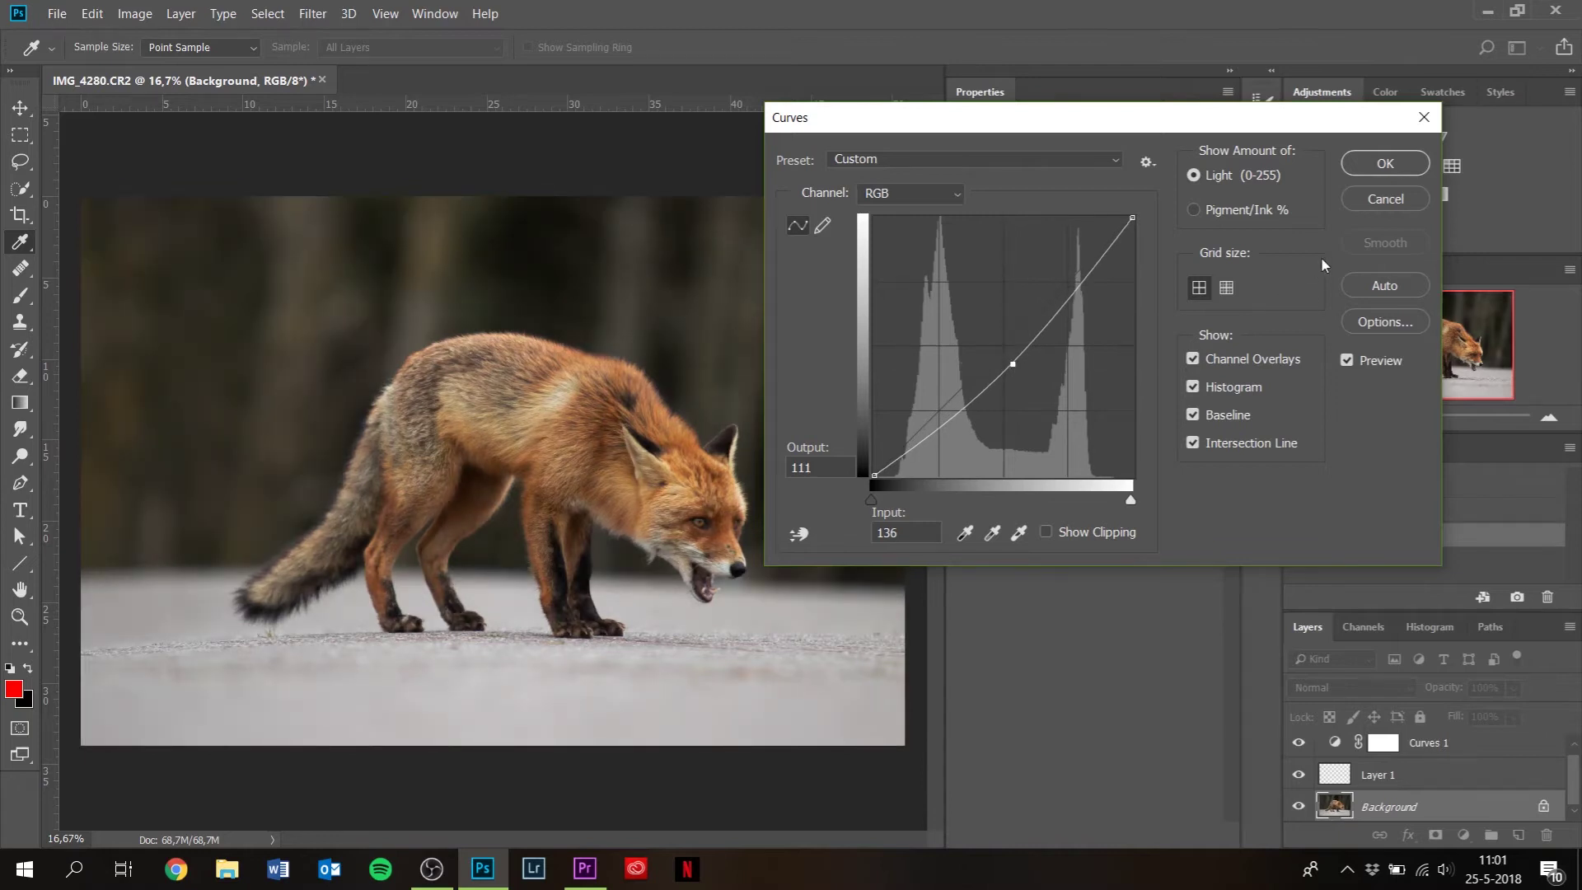
left_click_drag(1016, 354, 1018, 362)
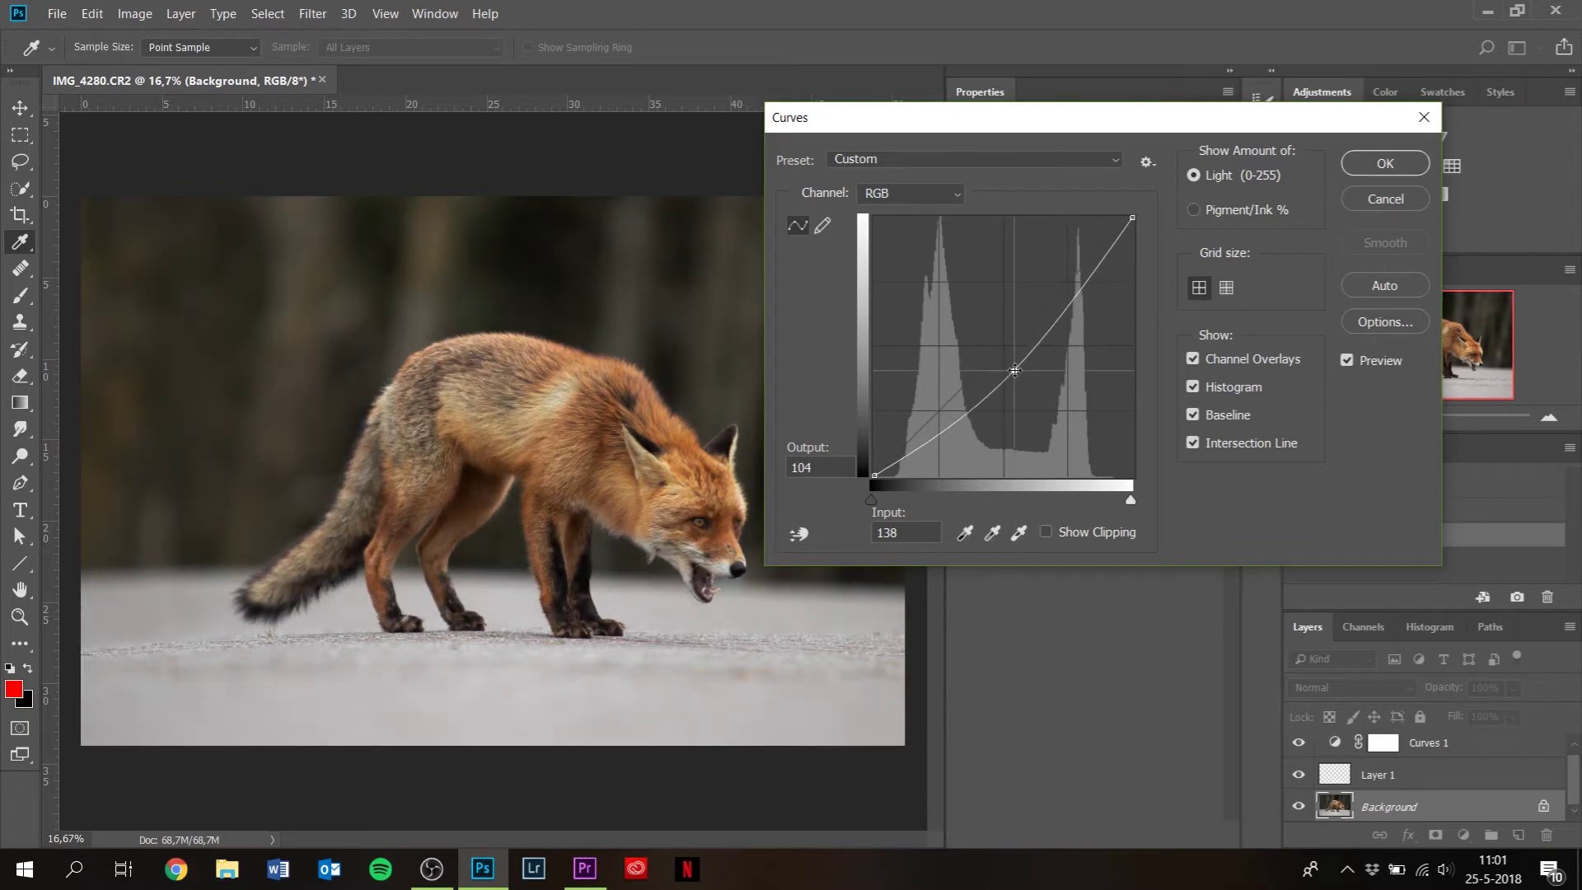
left_click(1386, 169)
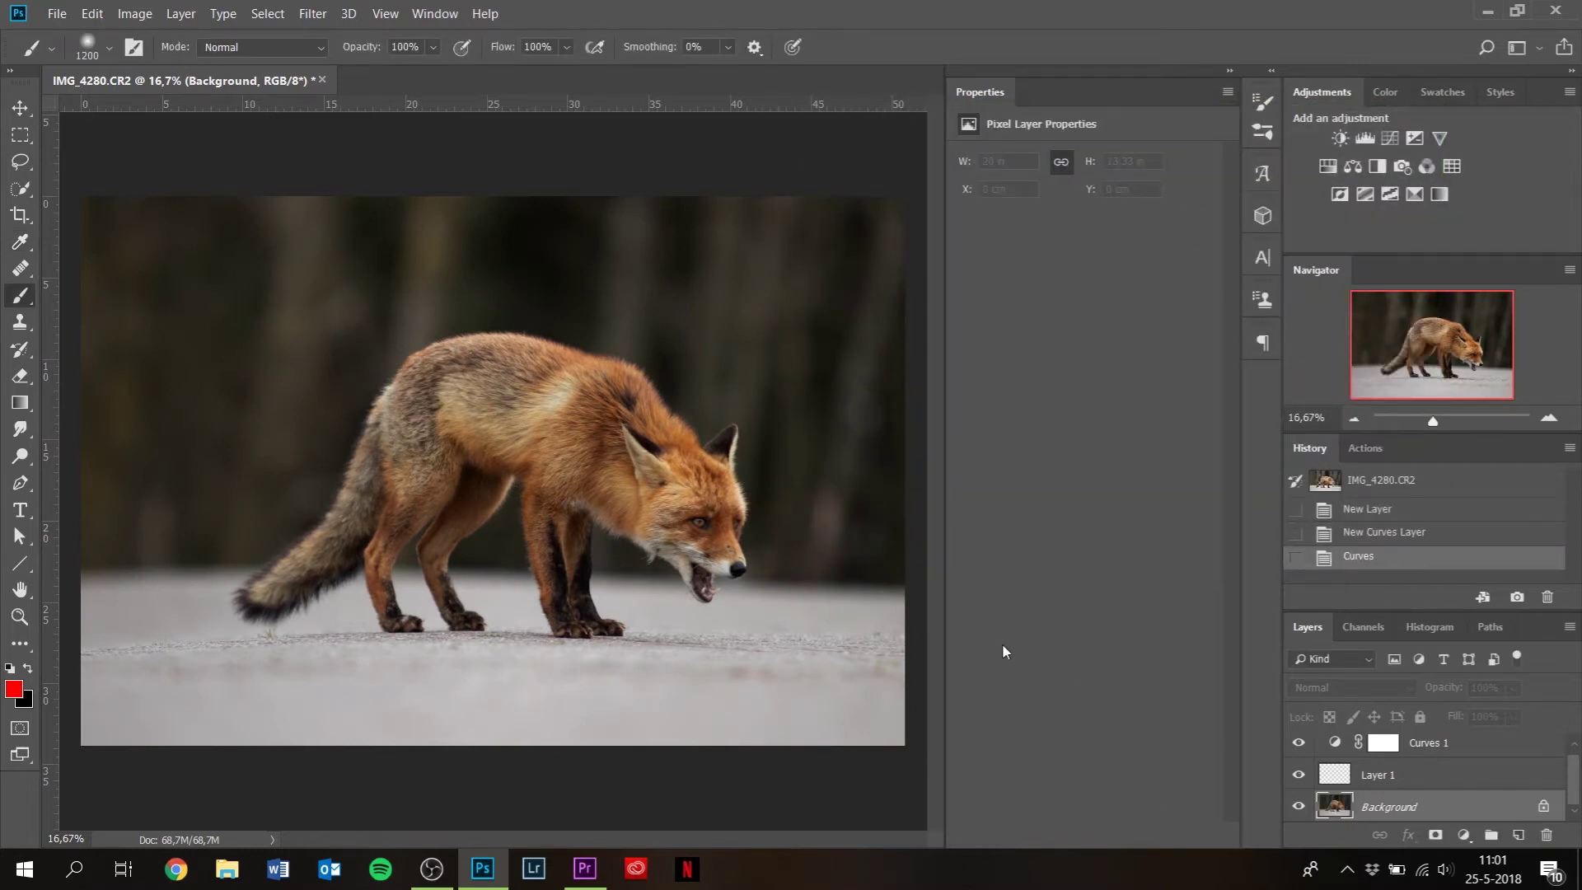
left_click(134, 14)
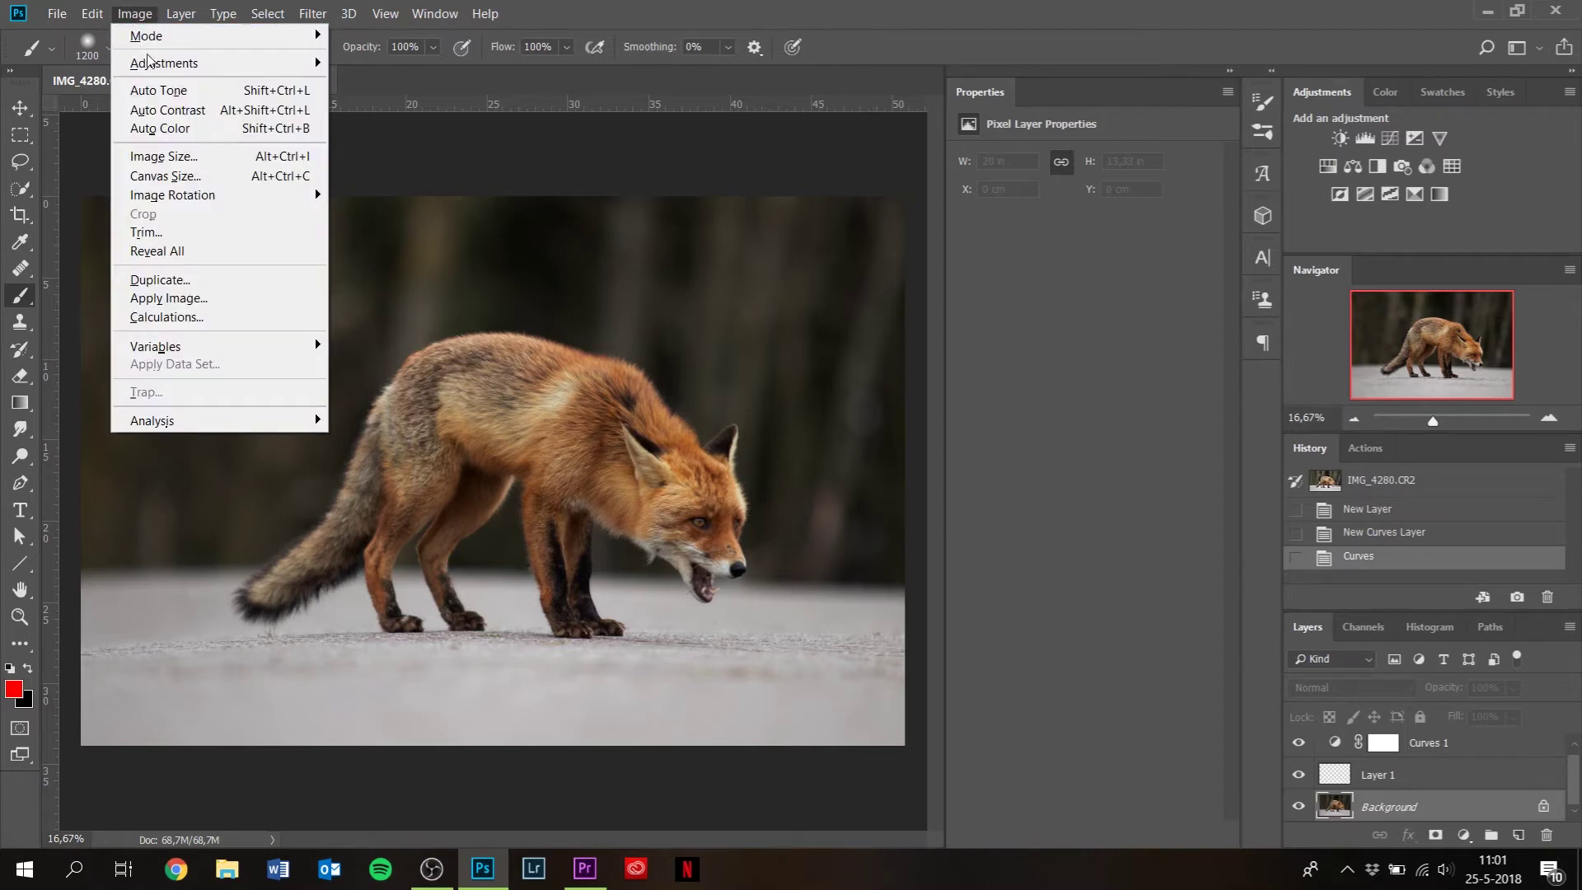
mouse_move(317, 64)
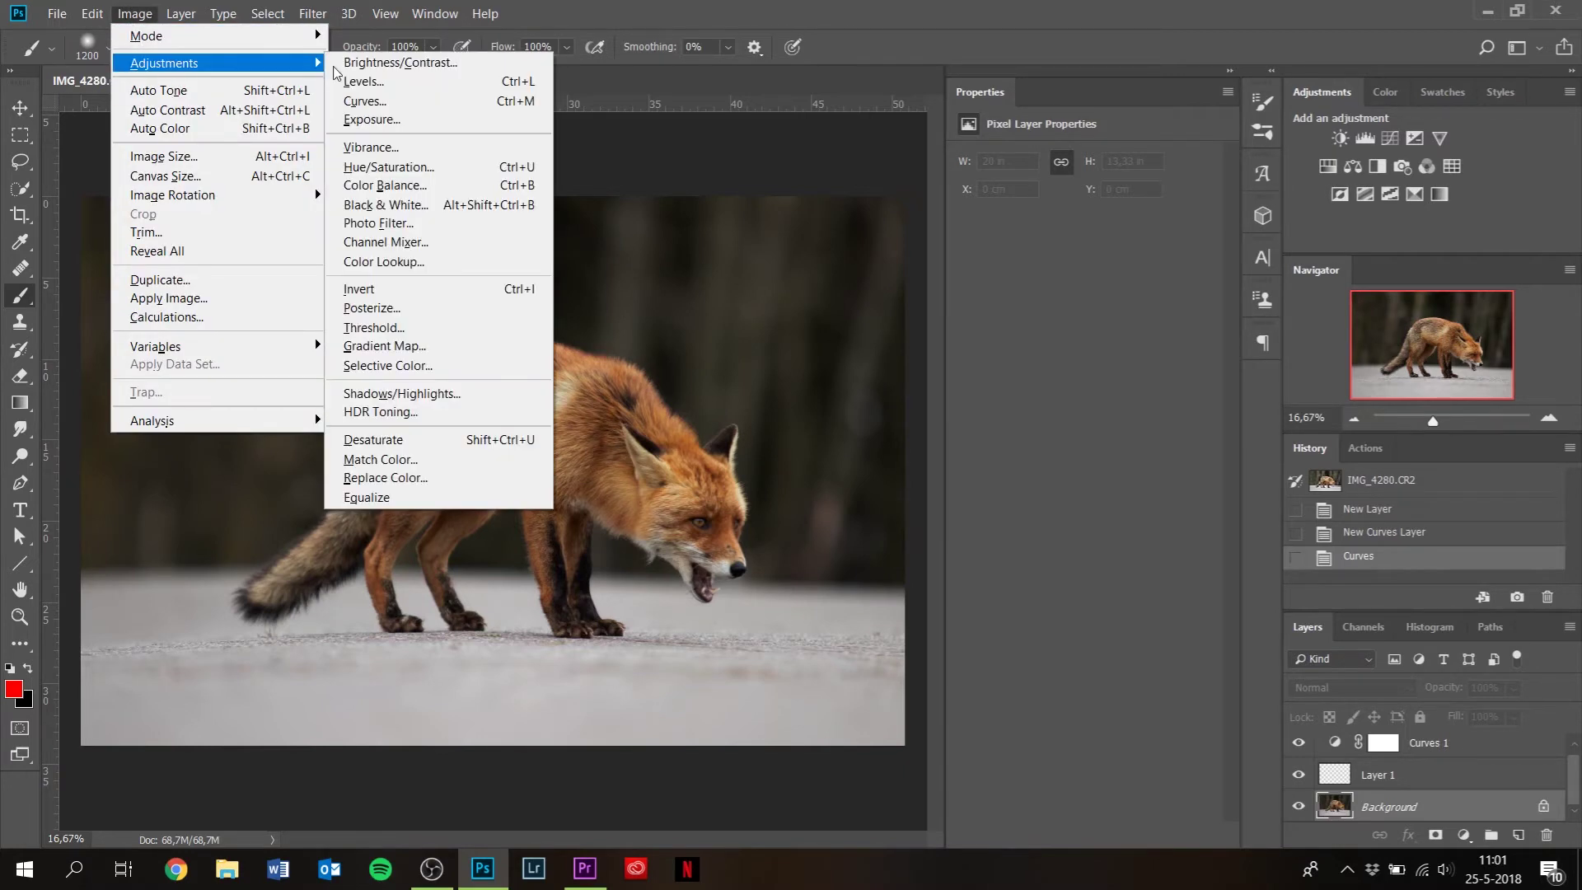
left_click(368, 99)
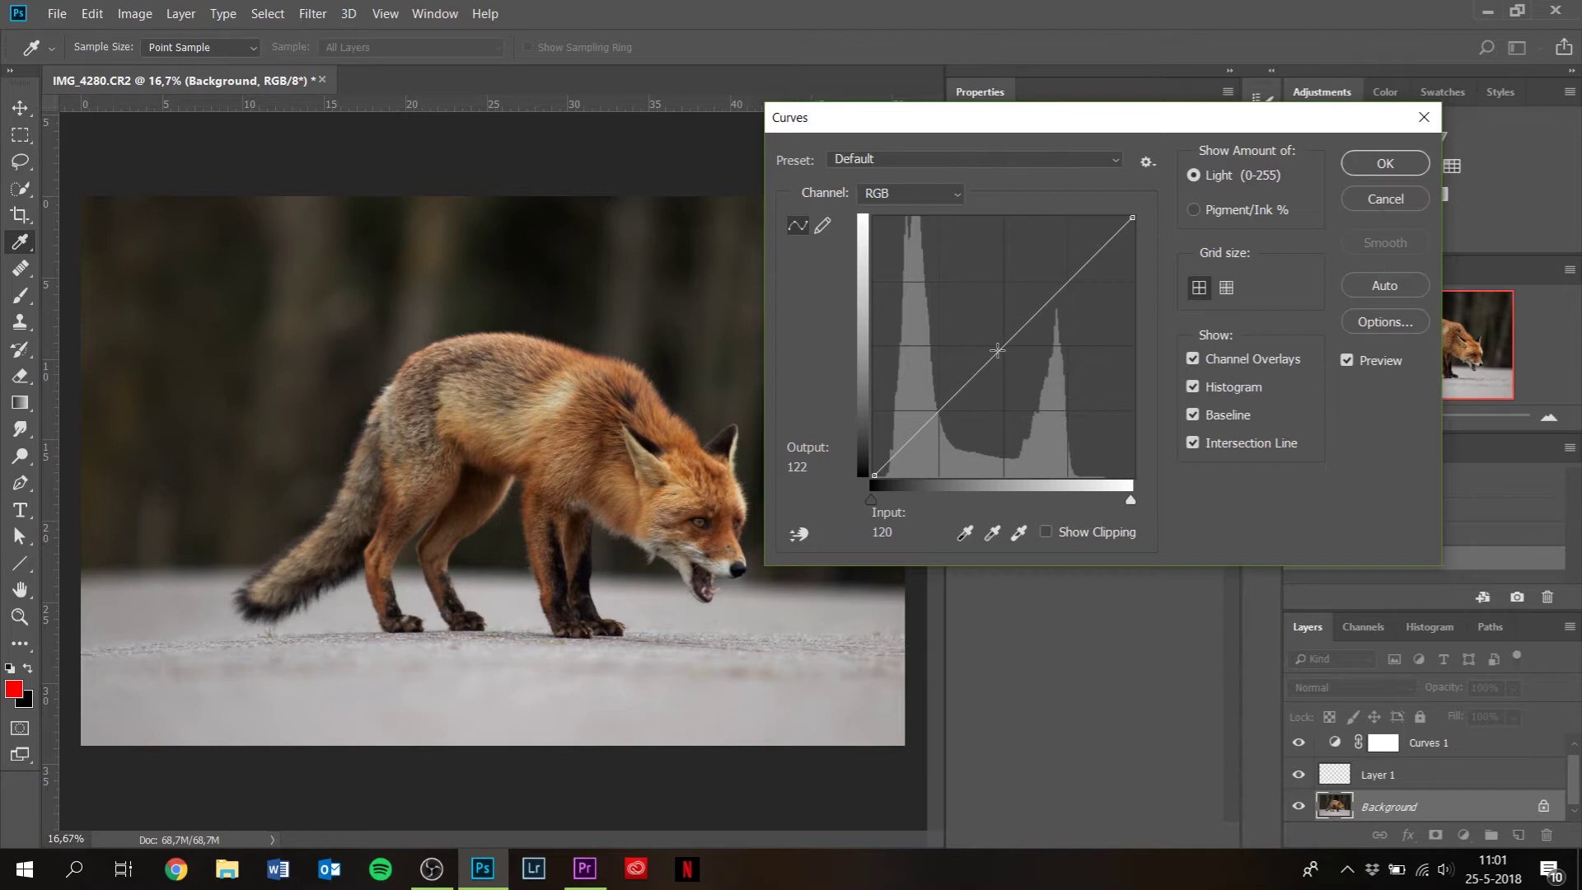
left_click_drag(997, 351, 981, 308)
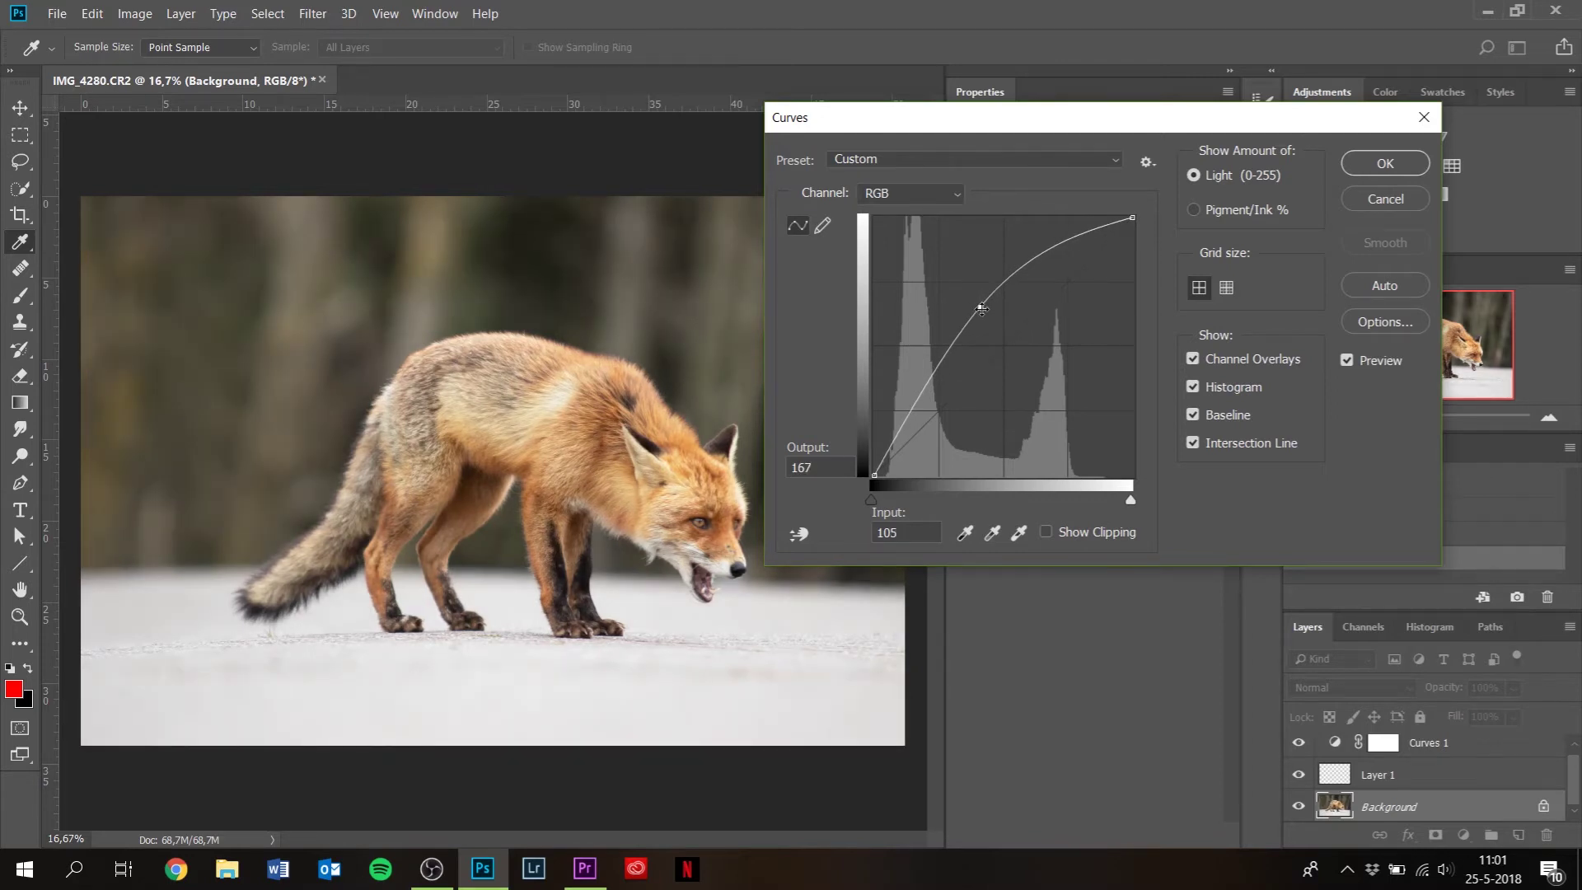
left_click(1382, 200)
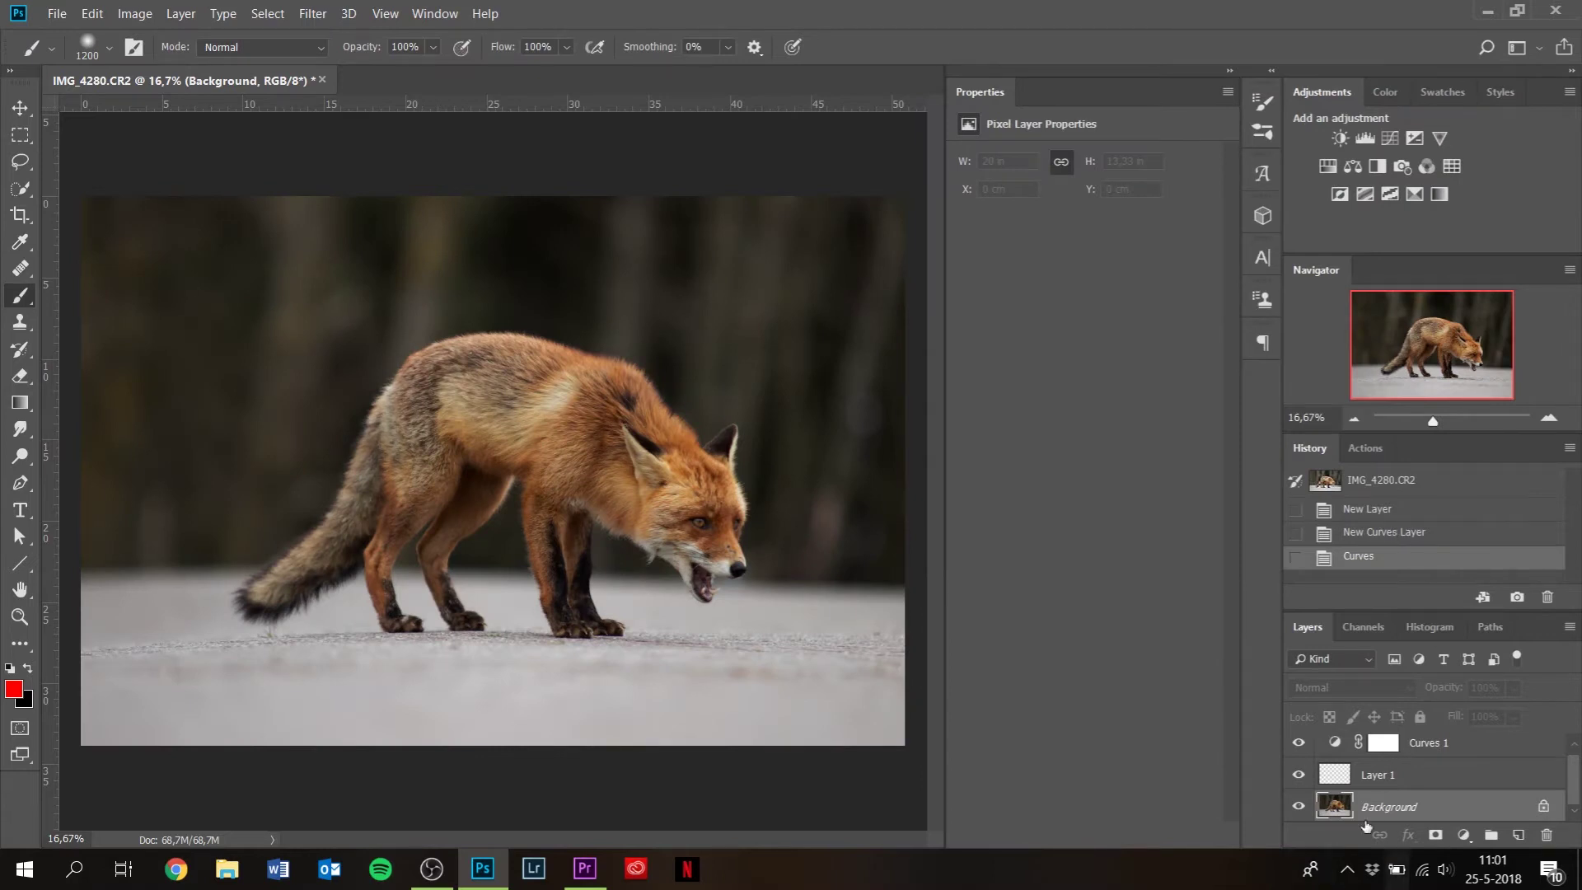
- Revert the document history to the New Layer state, discarding the Curves layer and the direct Curves edit
left_click(1385, 512)
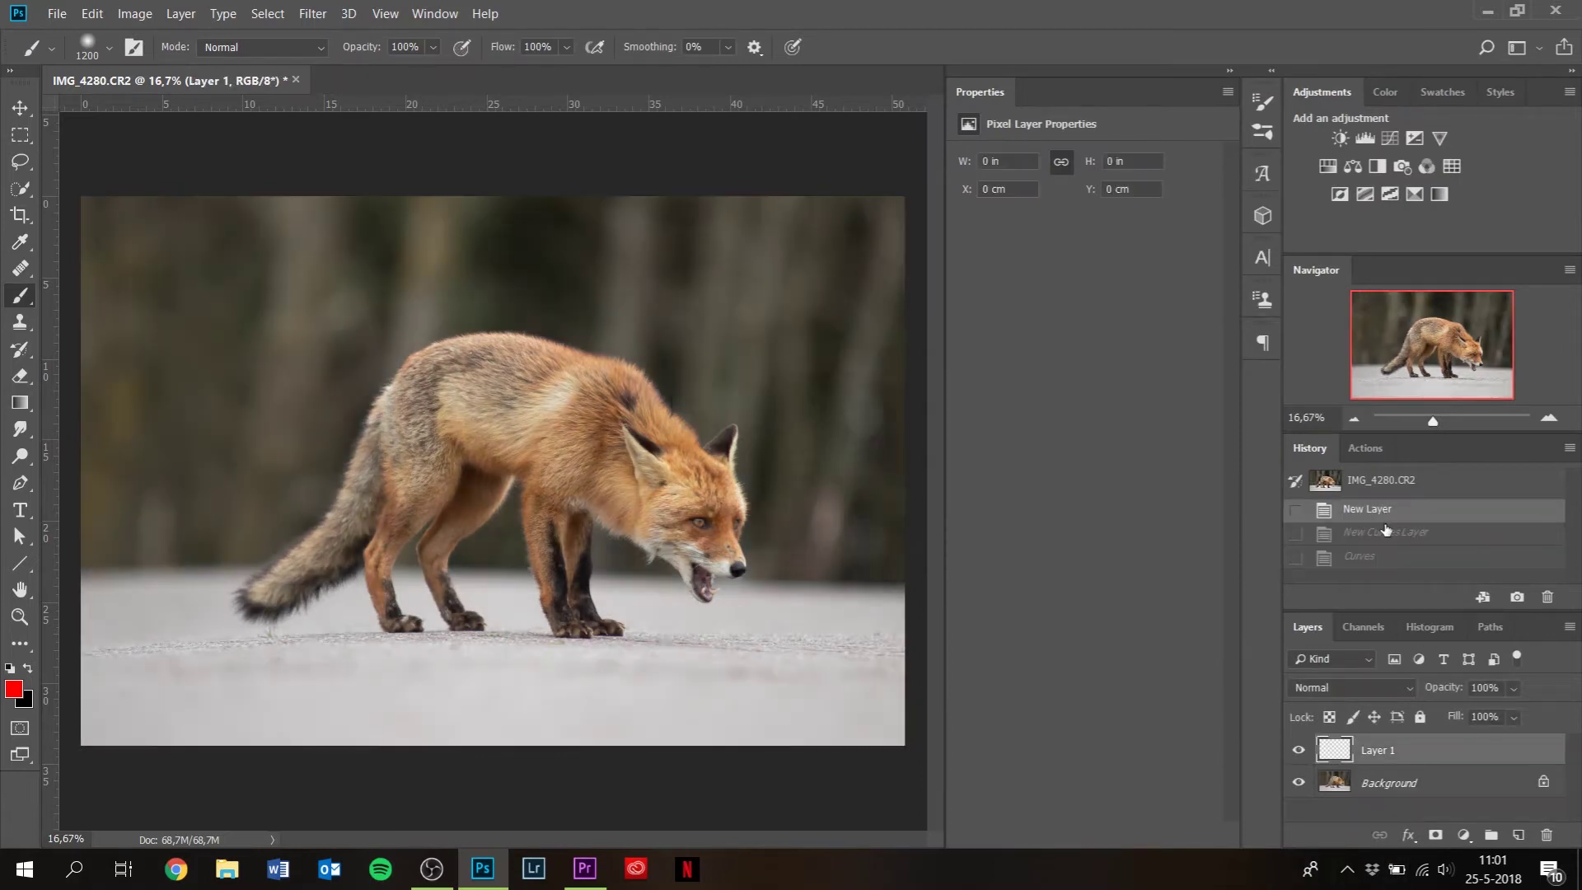
left_click(1385, 532)
left_click(1381, 511)
- Add a Curves adjustment layer above Layer 1 and darken the midtones with a point at input 138, output 105
left_click(1380, 138)
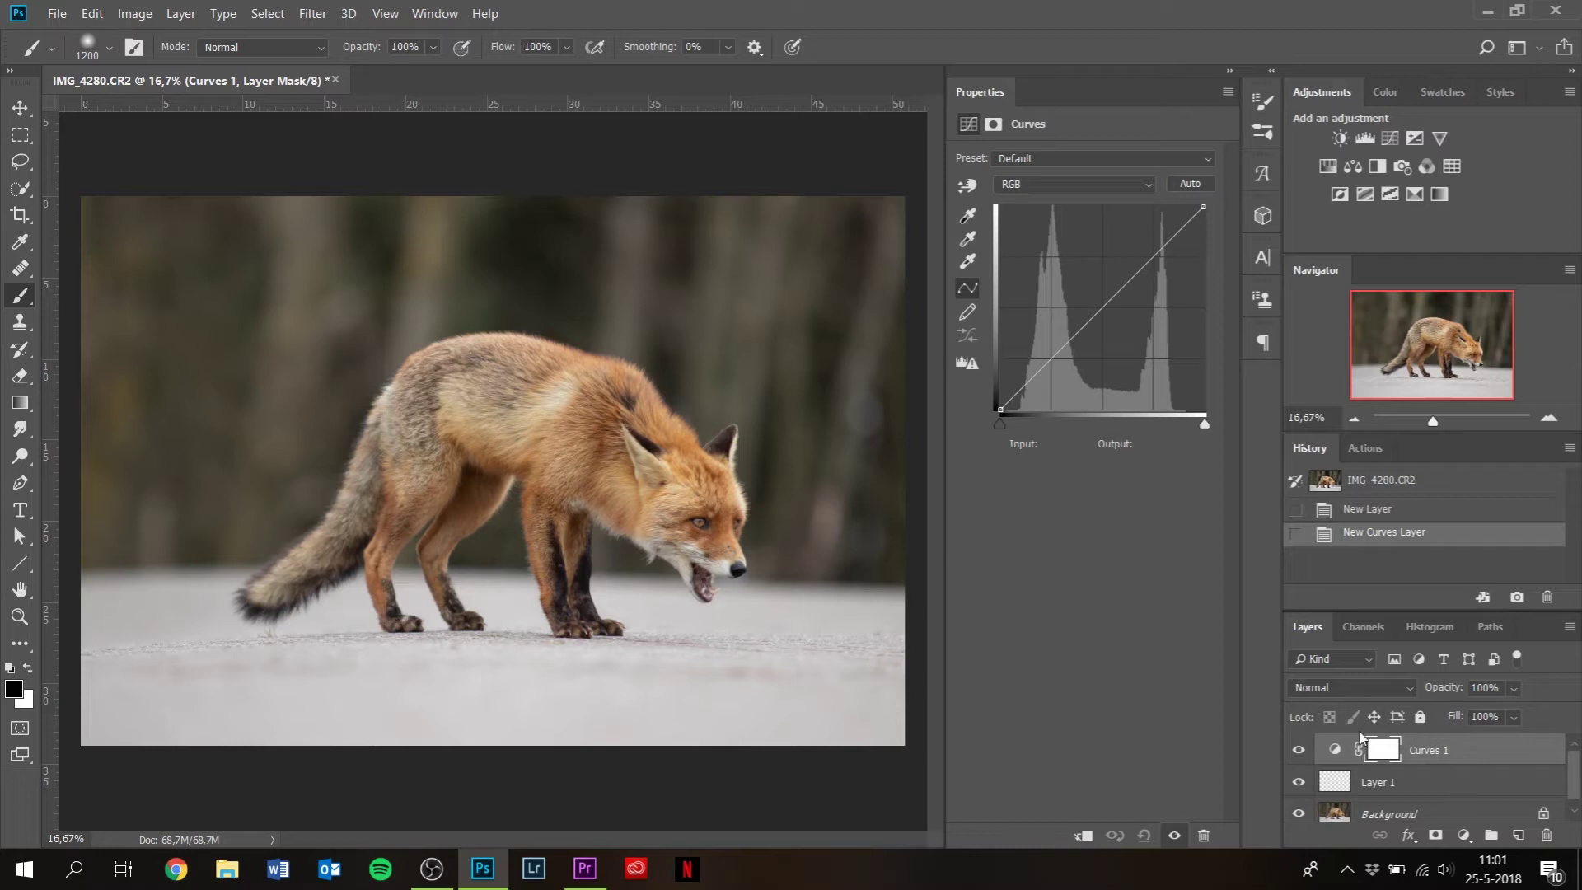
left_click(1102, 306)
left_click_drag(1101, 306, 1111, 327)
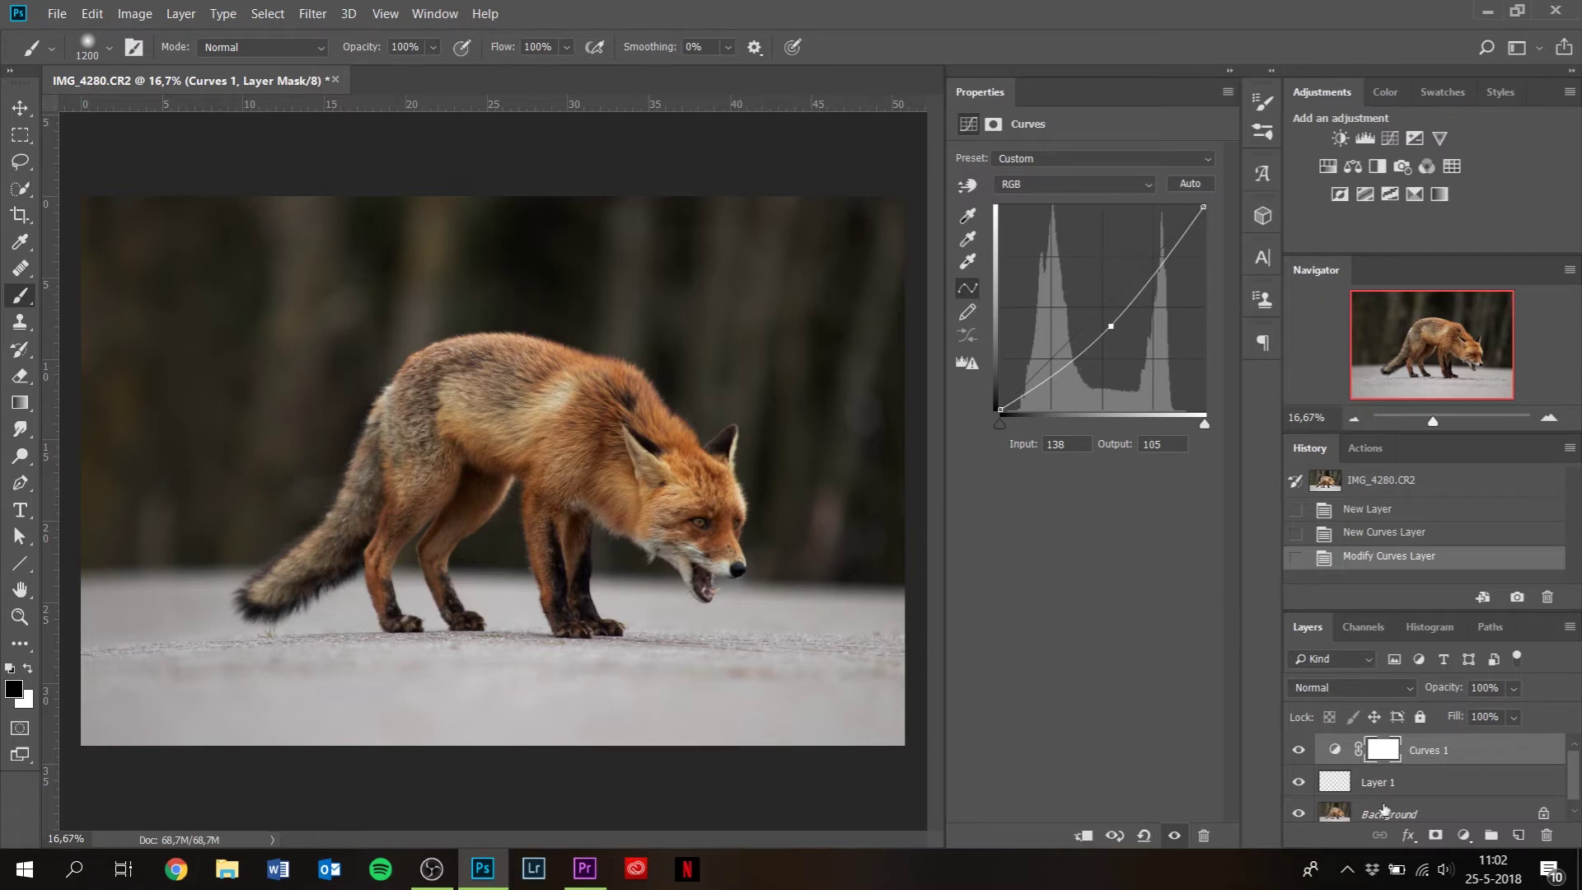
- Reselect the Curves 1 layer and return its curve to nearly straight, with the midpoint at input 125, output 124
left_click(1411, 793)
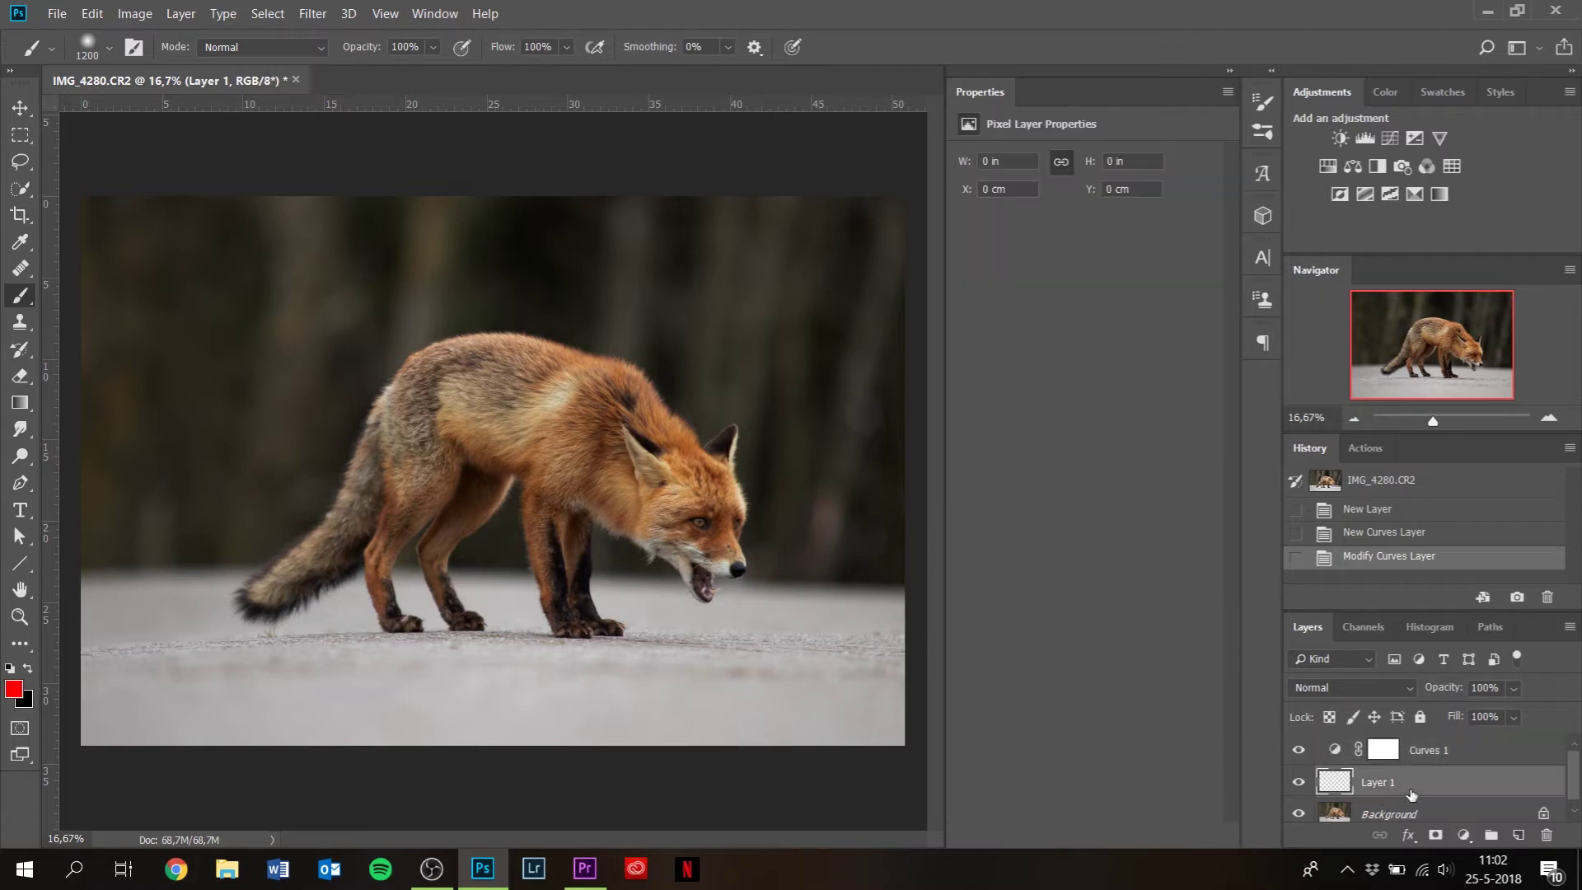
left_click(1388, 814)
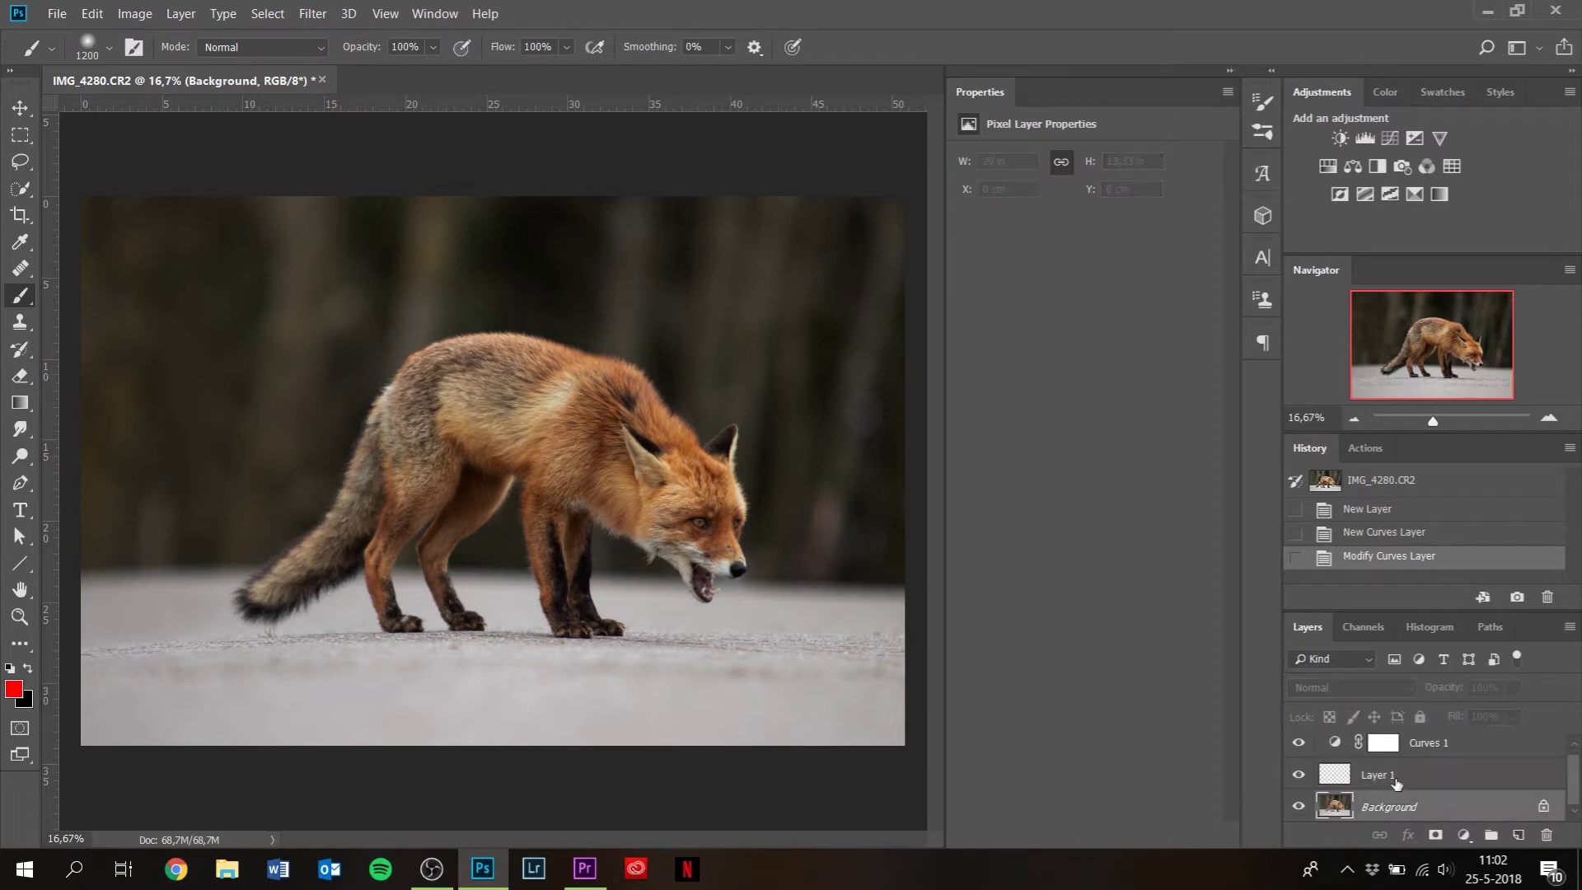
left_click(1401, 783)
left_click(1426, 744)
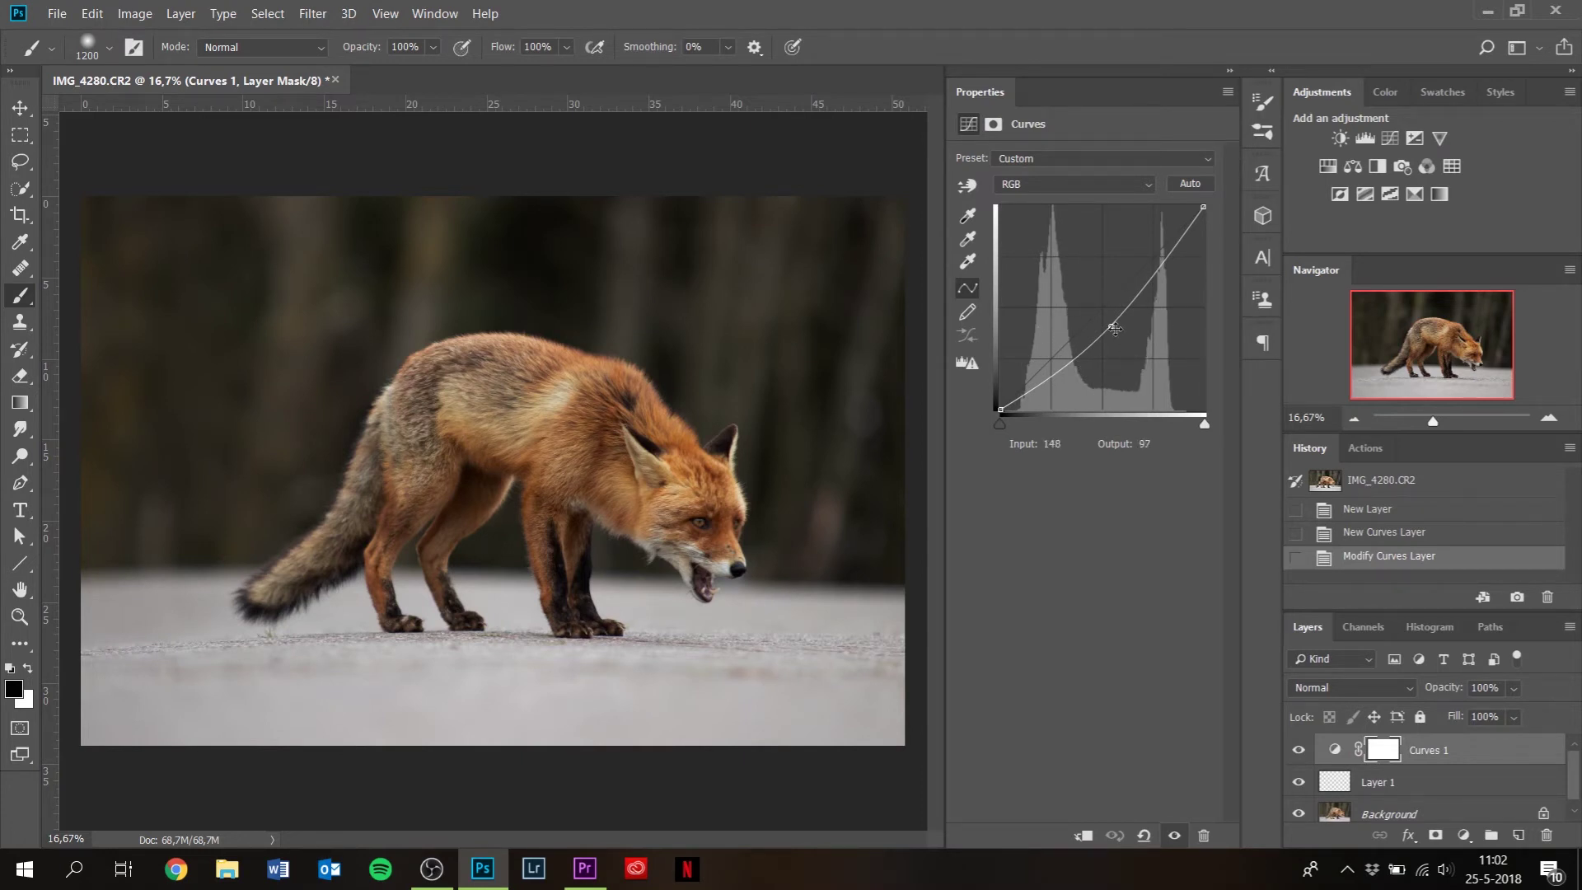
left_click_drag(1114, 328, 1101, 311)
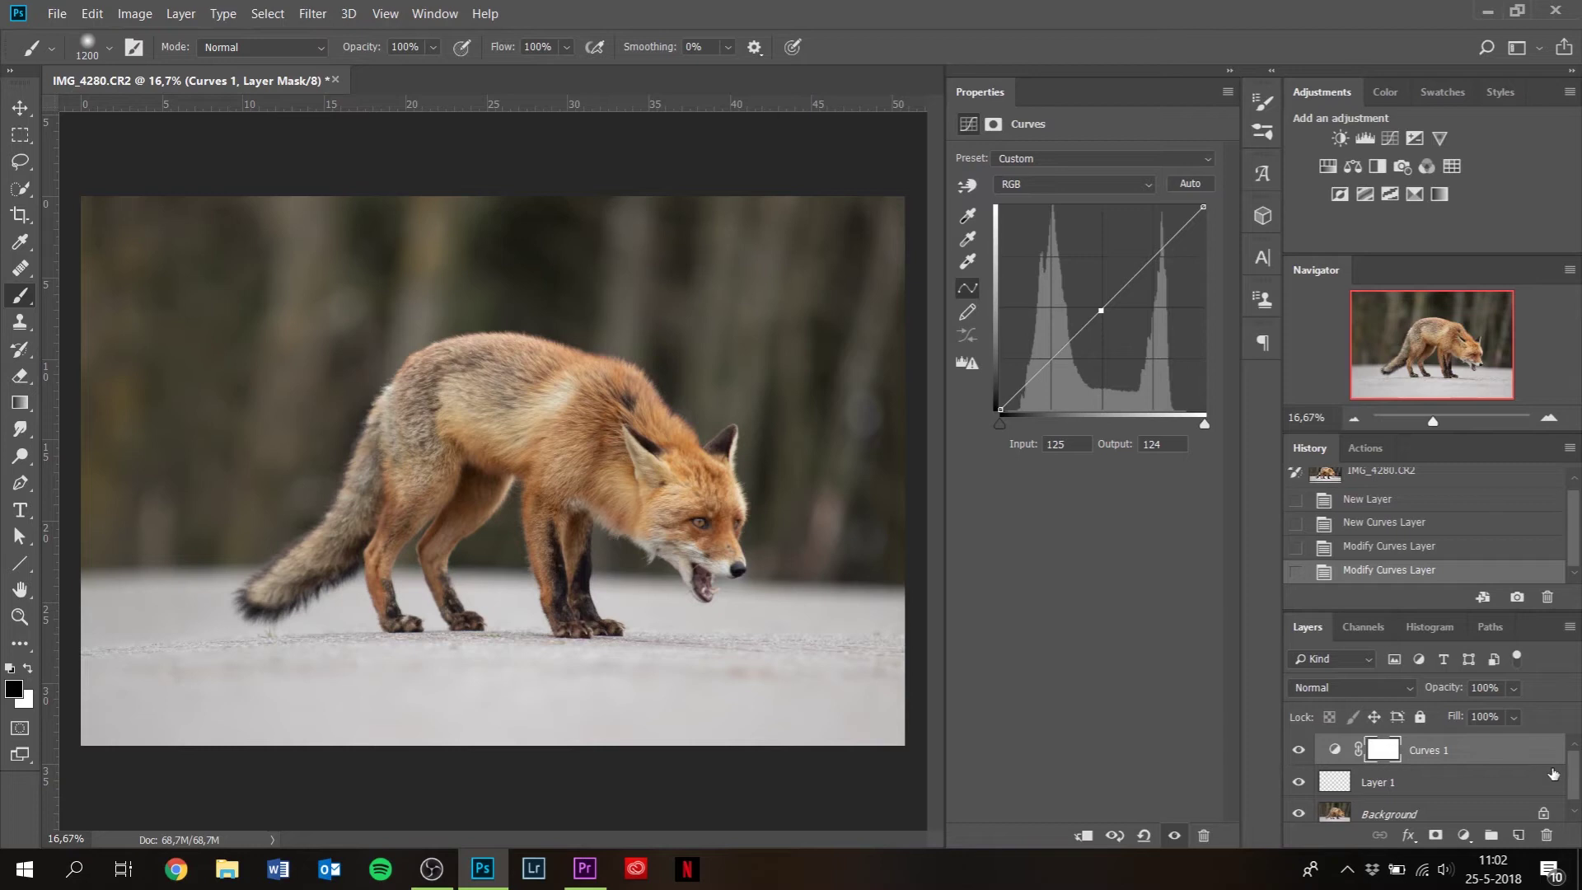
- Delete the Curves 1 adjustment layer
right_click(1486, 759)
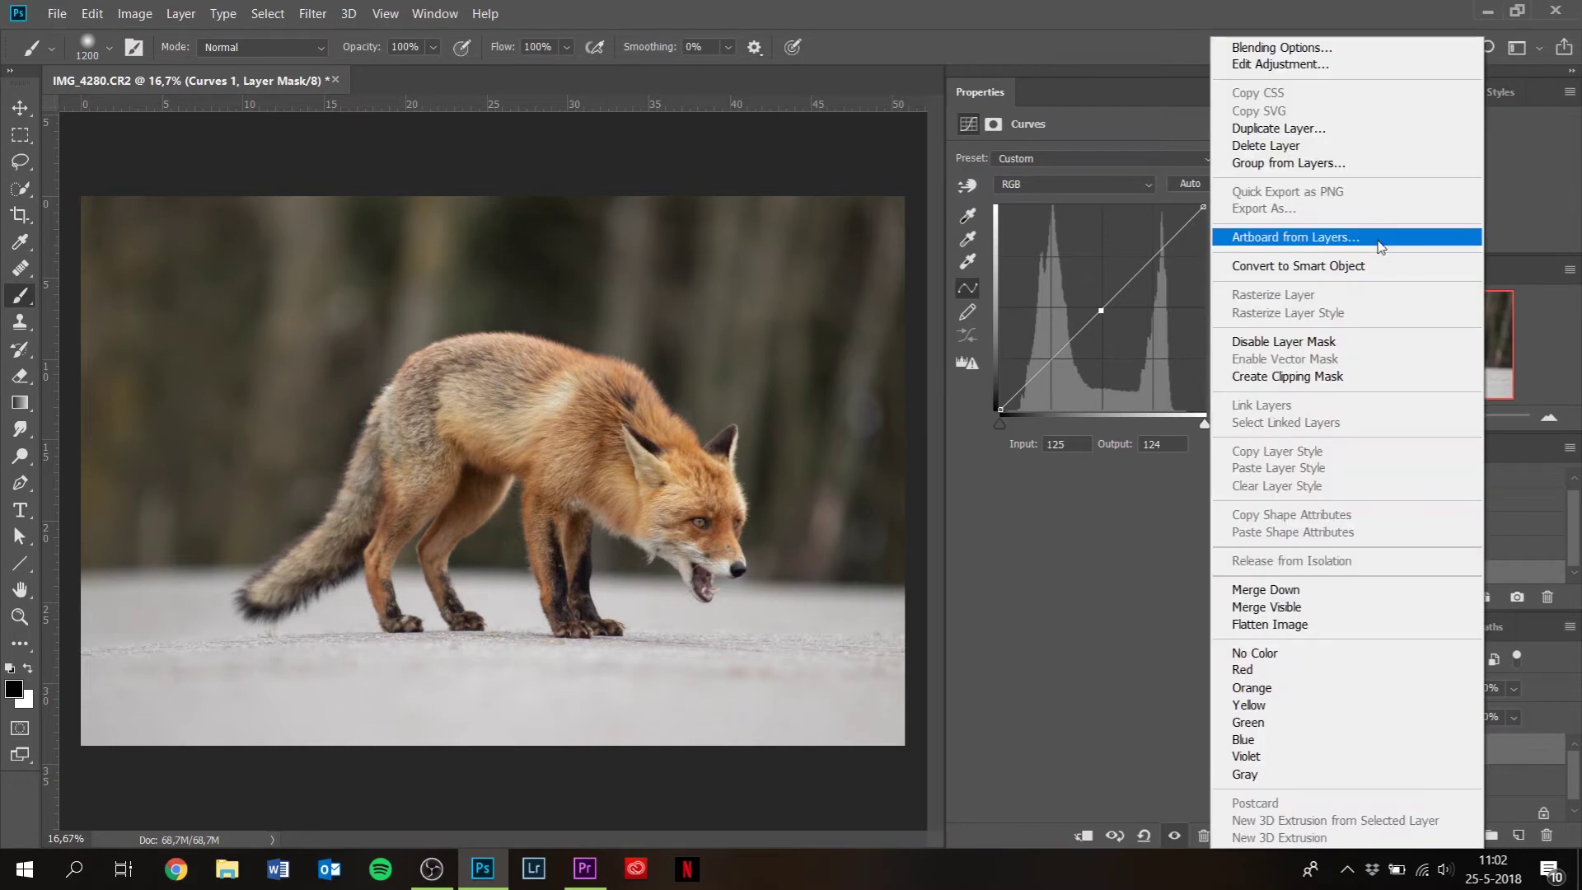
left_click(1275, 145)
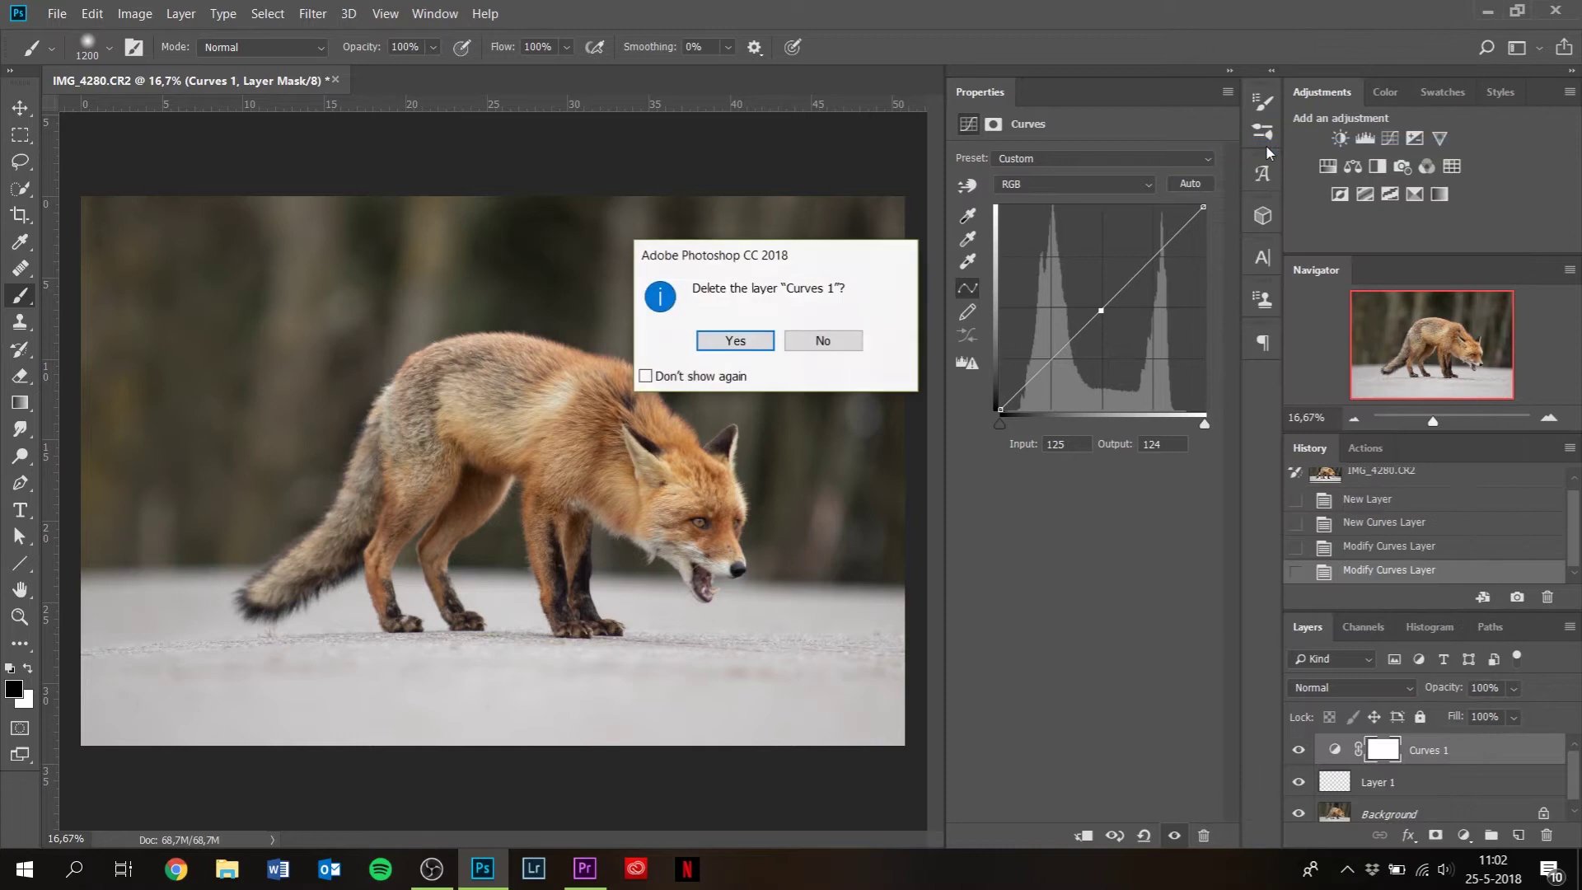
left_click(746, 340)
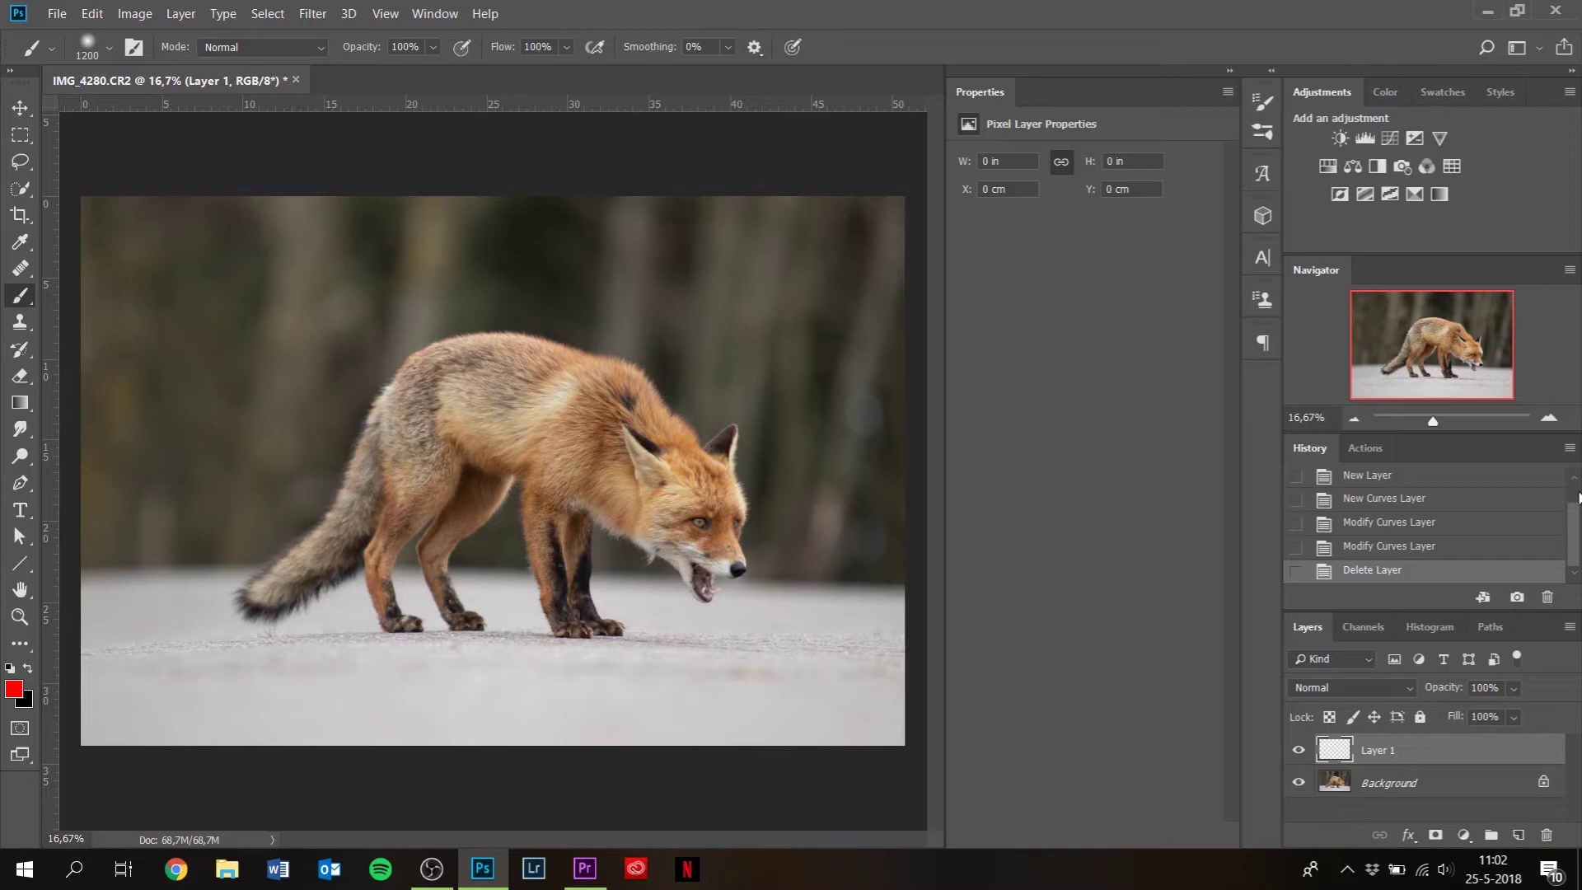
- Add a Gradient Map adjustment layer directly above the Background using the Violet, Orange gradient preset
left_click(1410, 788)
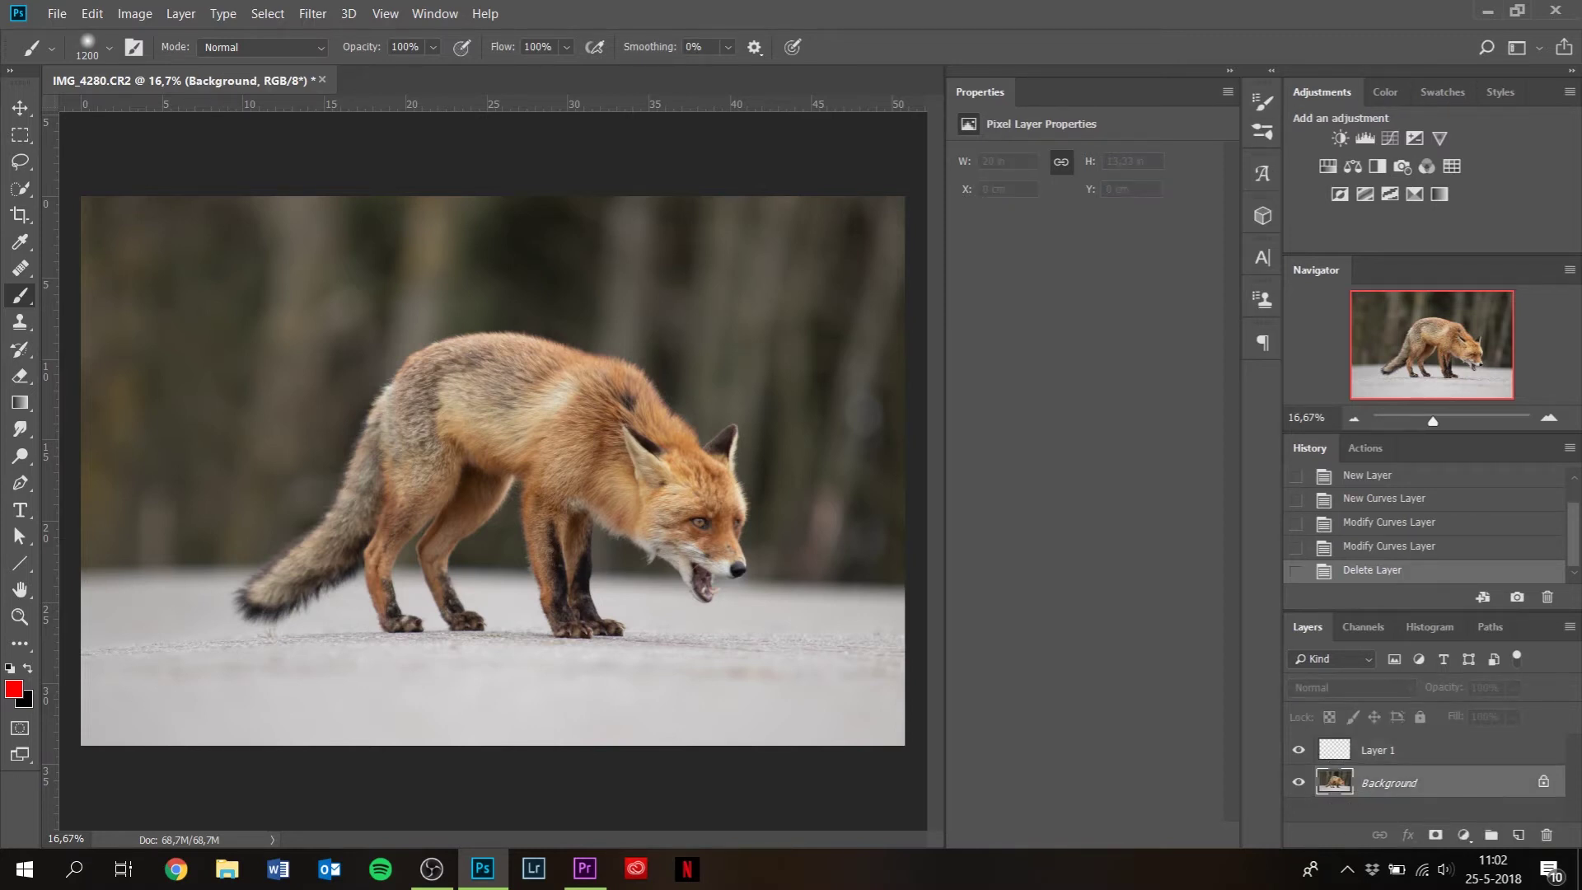
left_click(1435, 196)
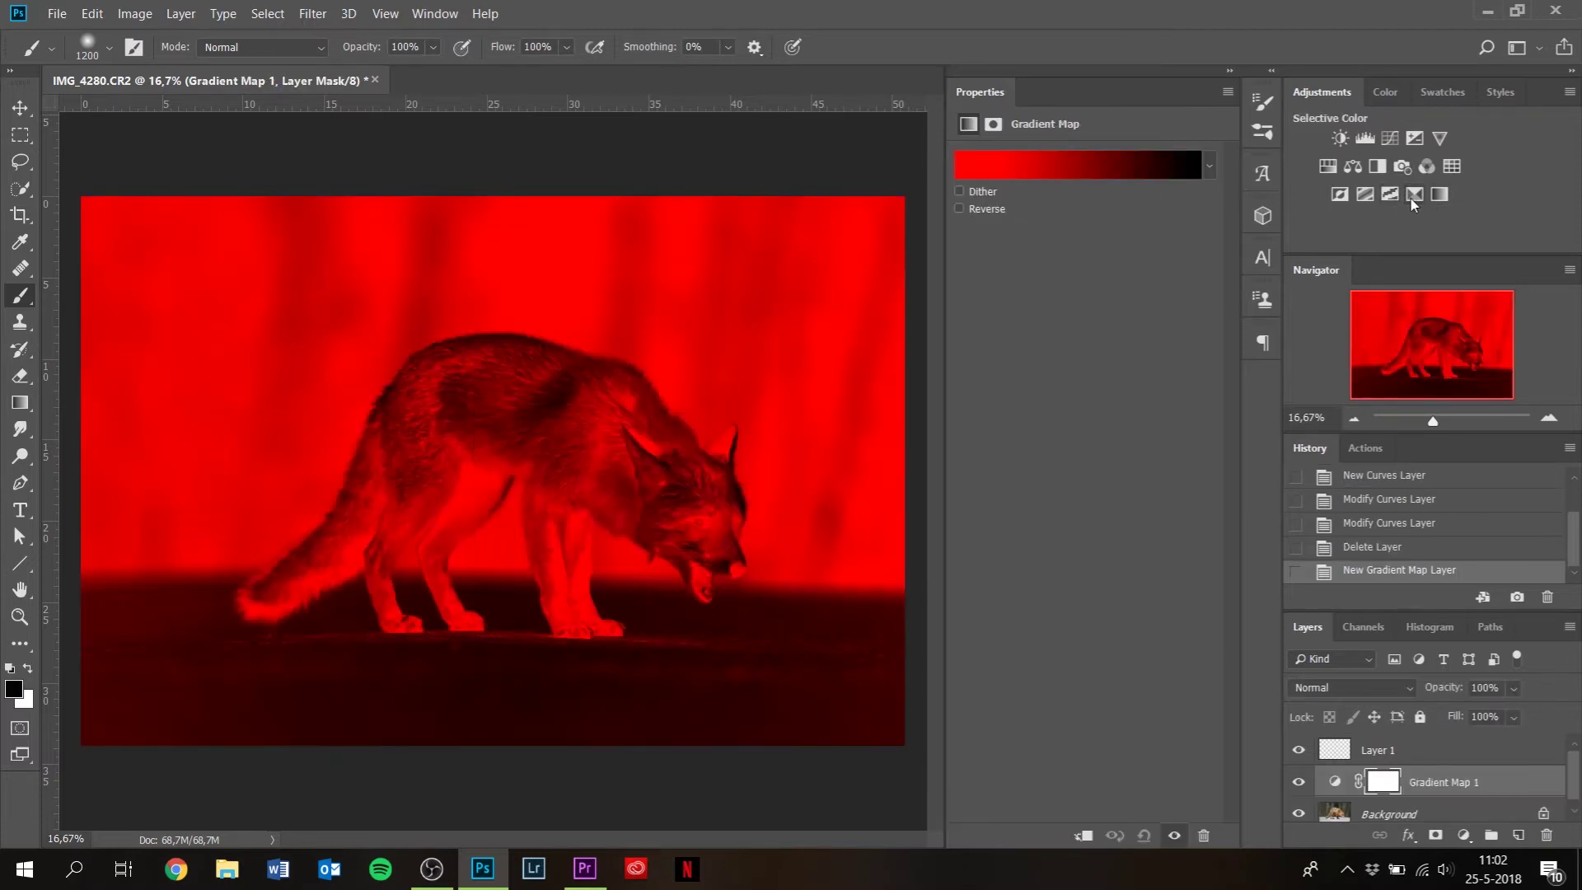
left_click(1180, 168)
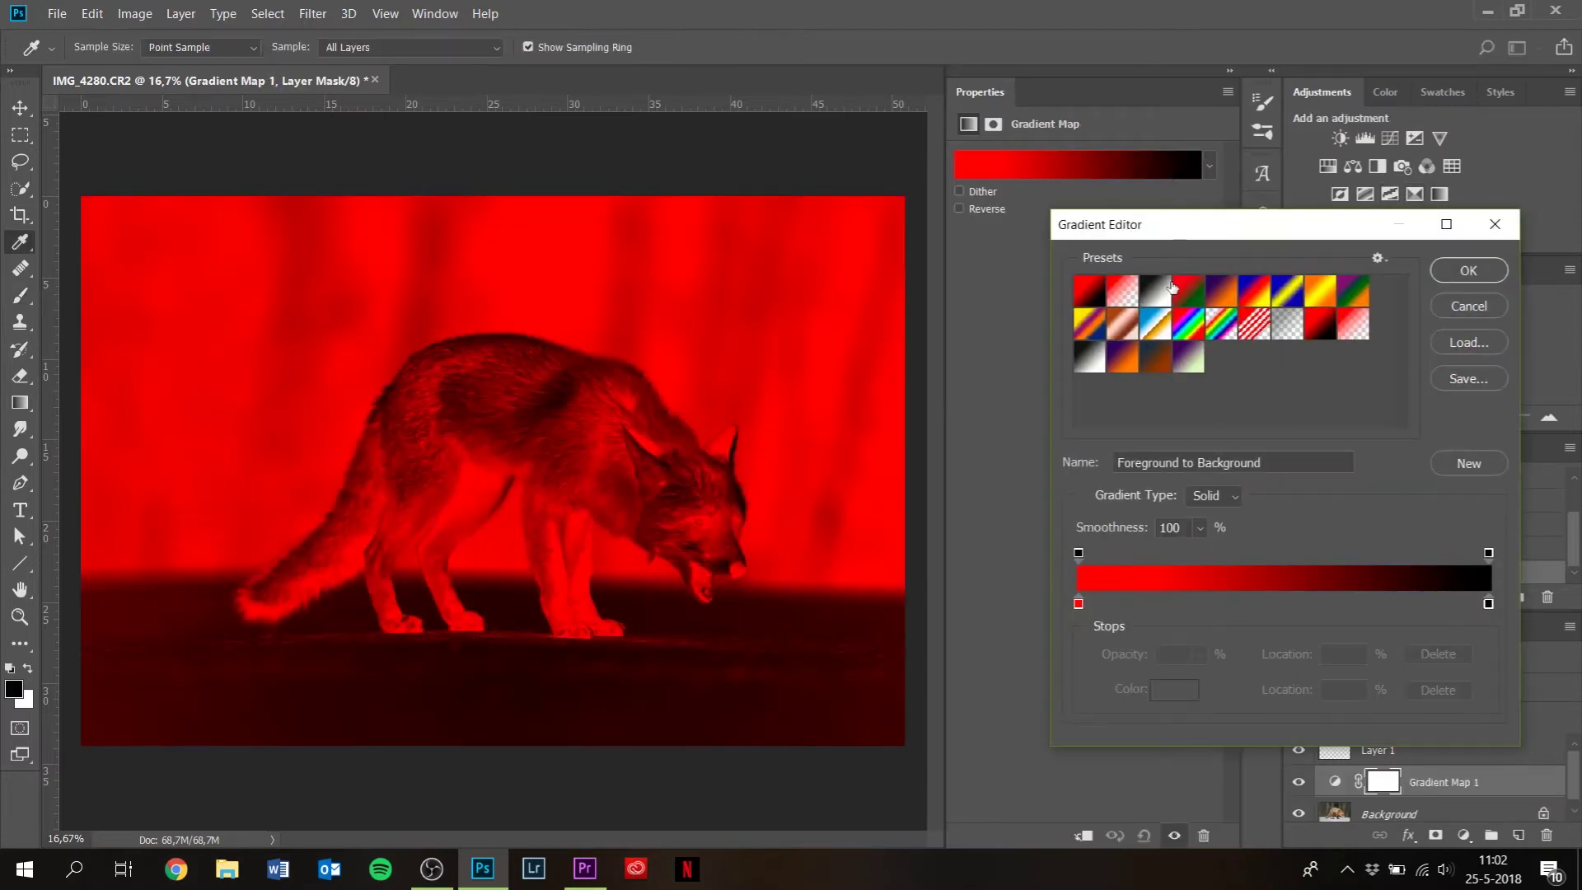
left_click(1125, 355)
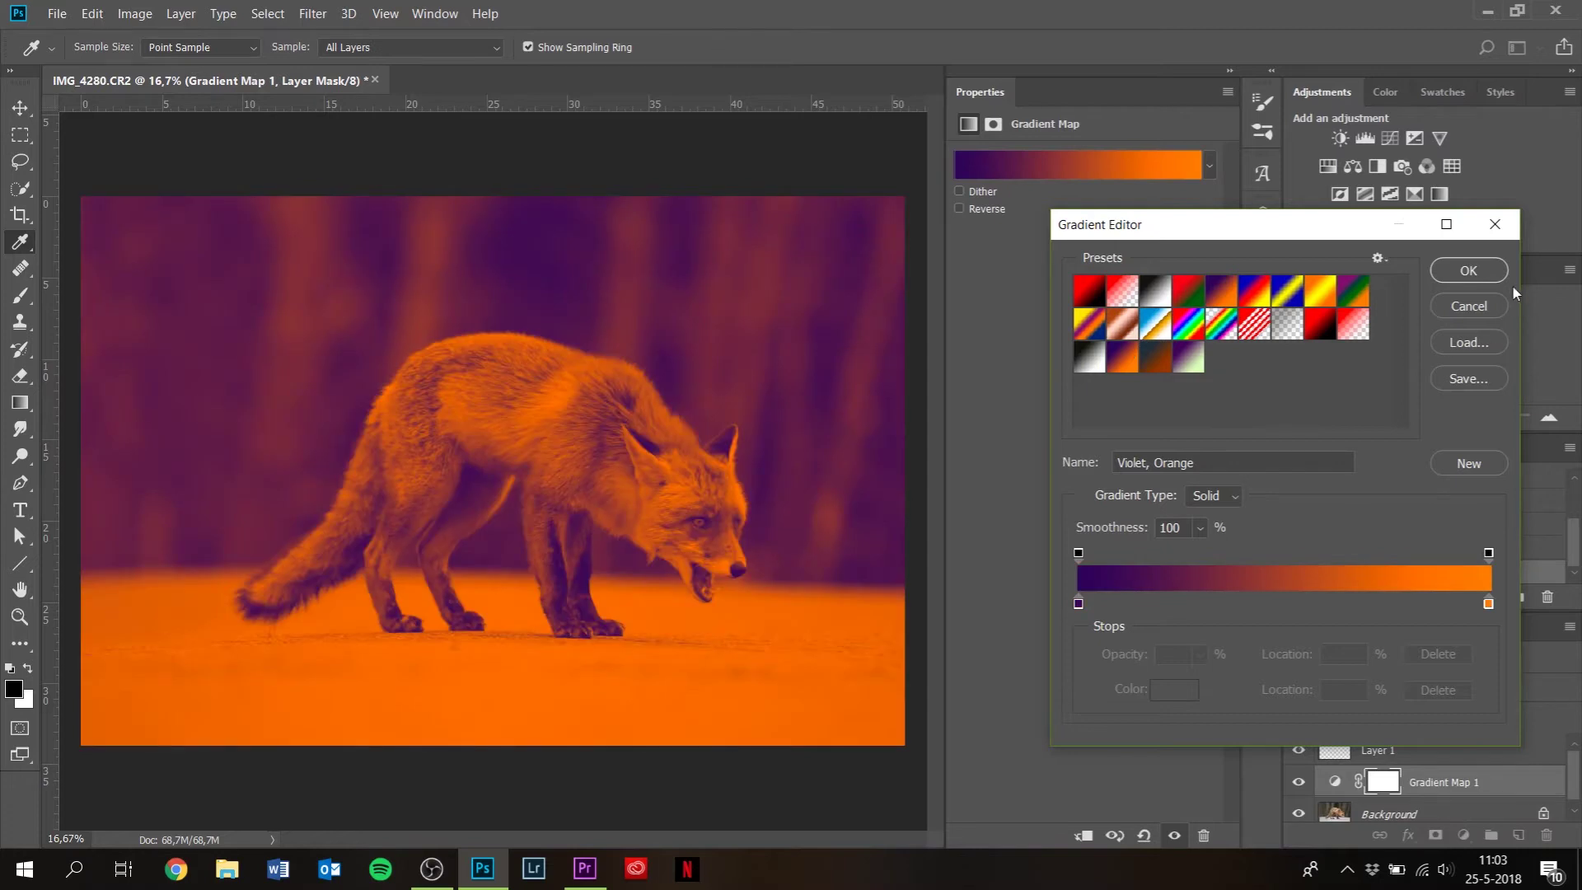
left_click(1468, 270)
- Set the Gradient Map 1 layer to Screen blending mode at 19% opacity
left_click(1351, 687)
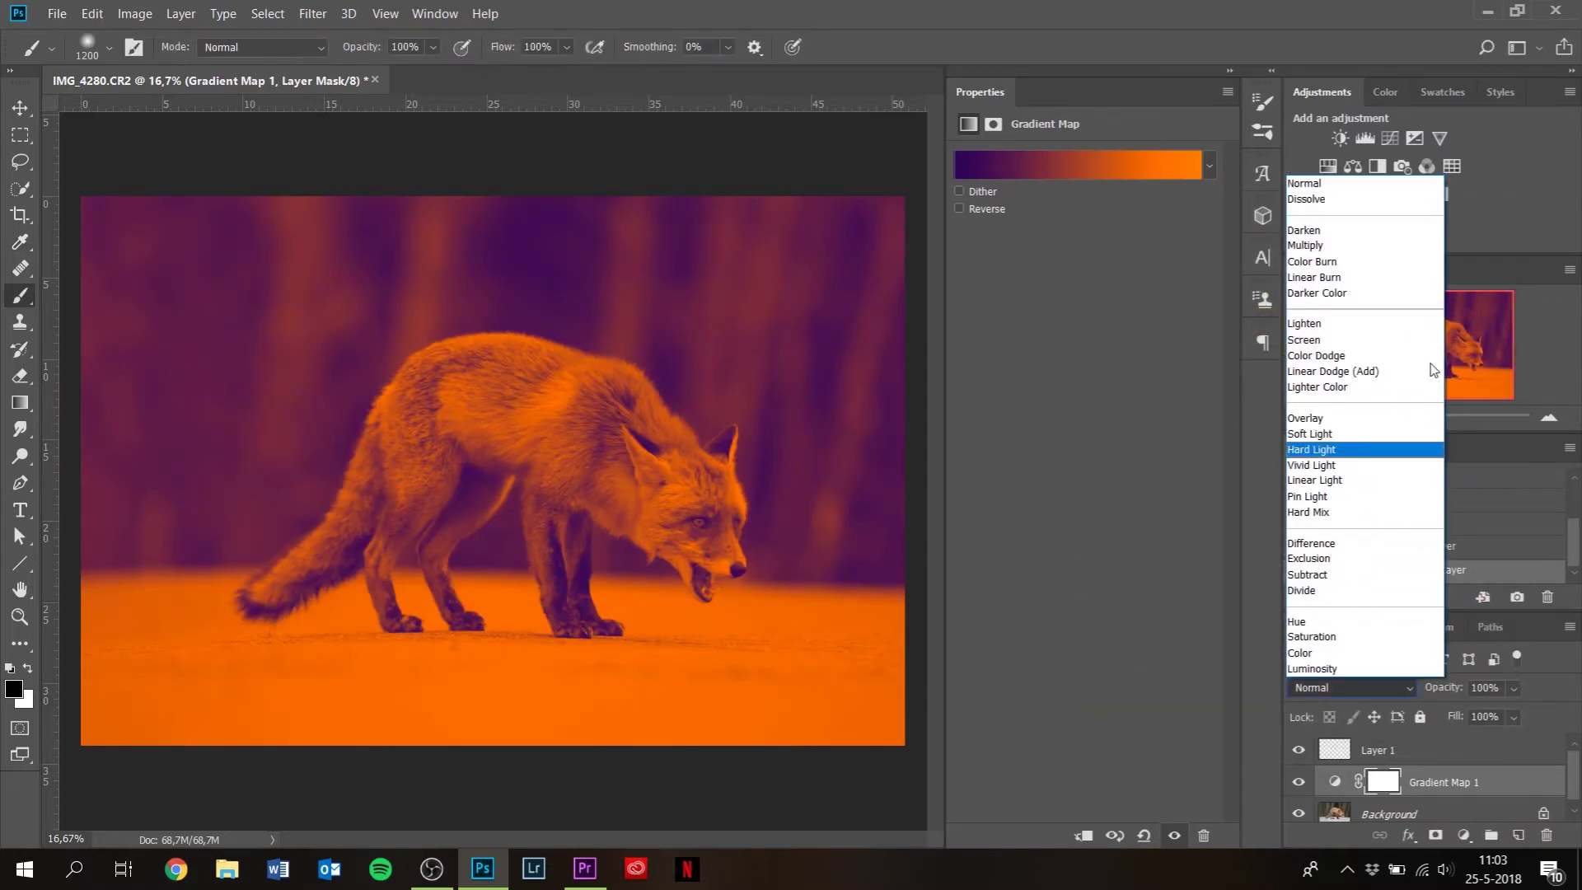
left_click(1359, 340)
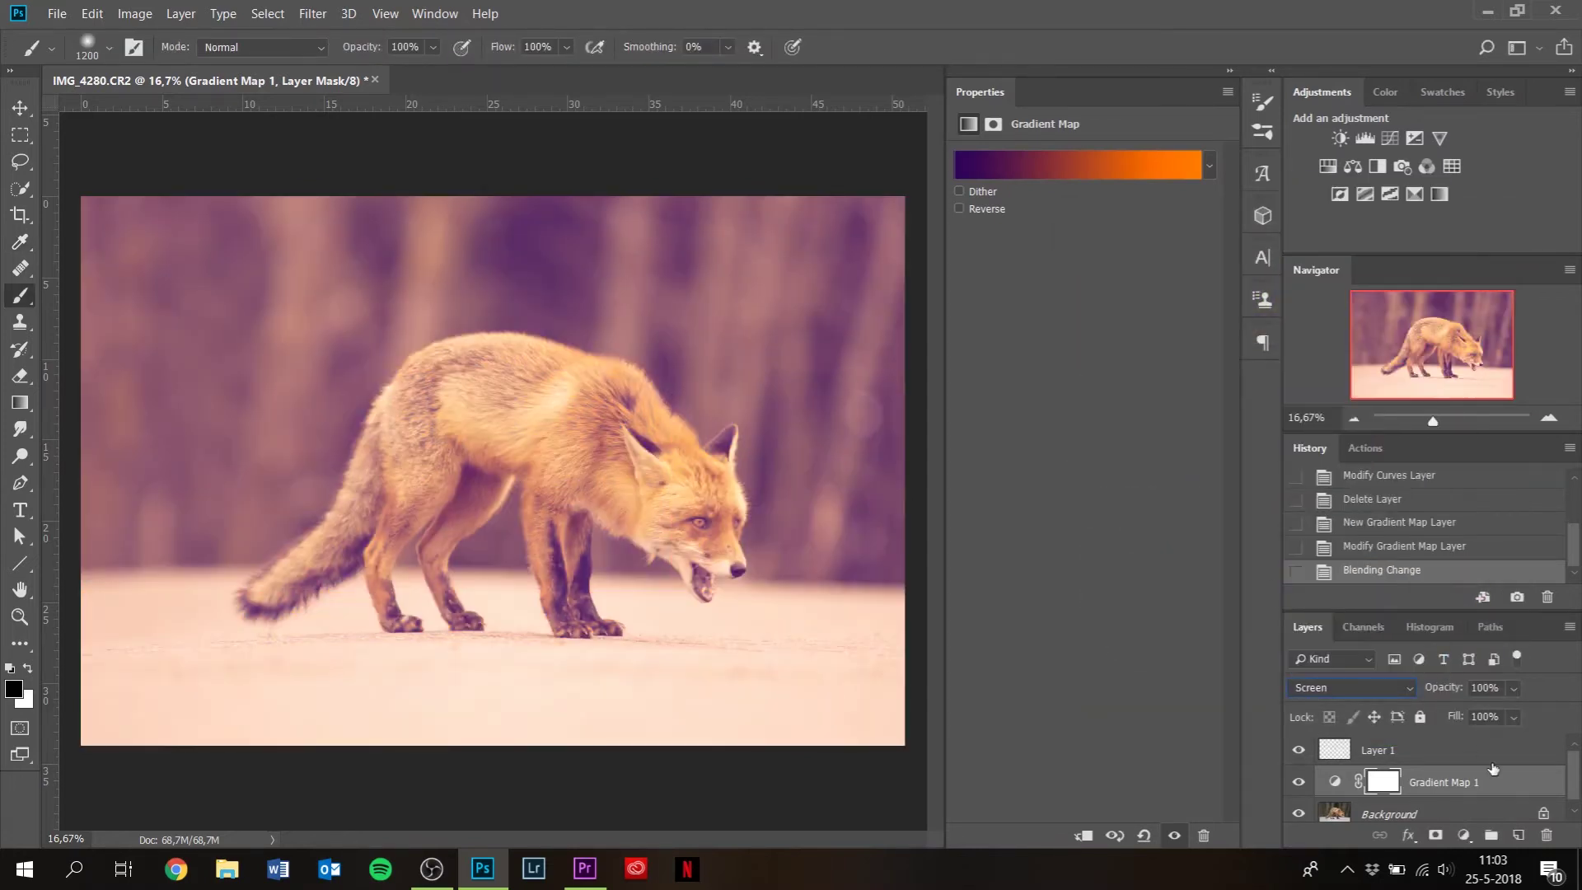
left_click_drag(1451, 692, 1369, 696)
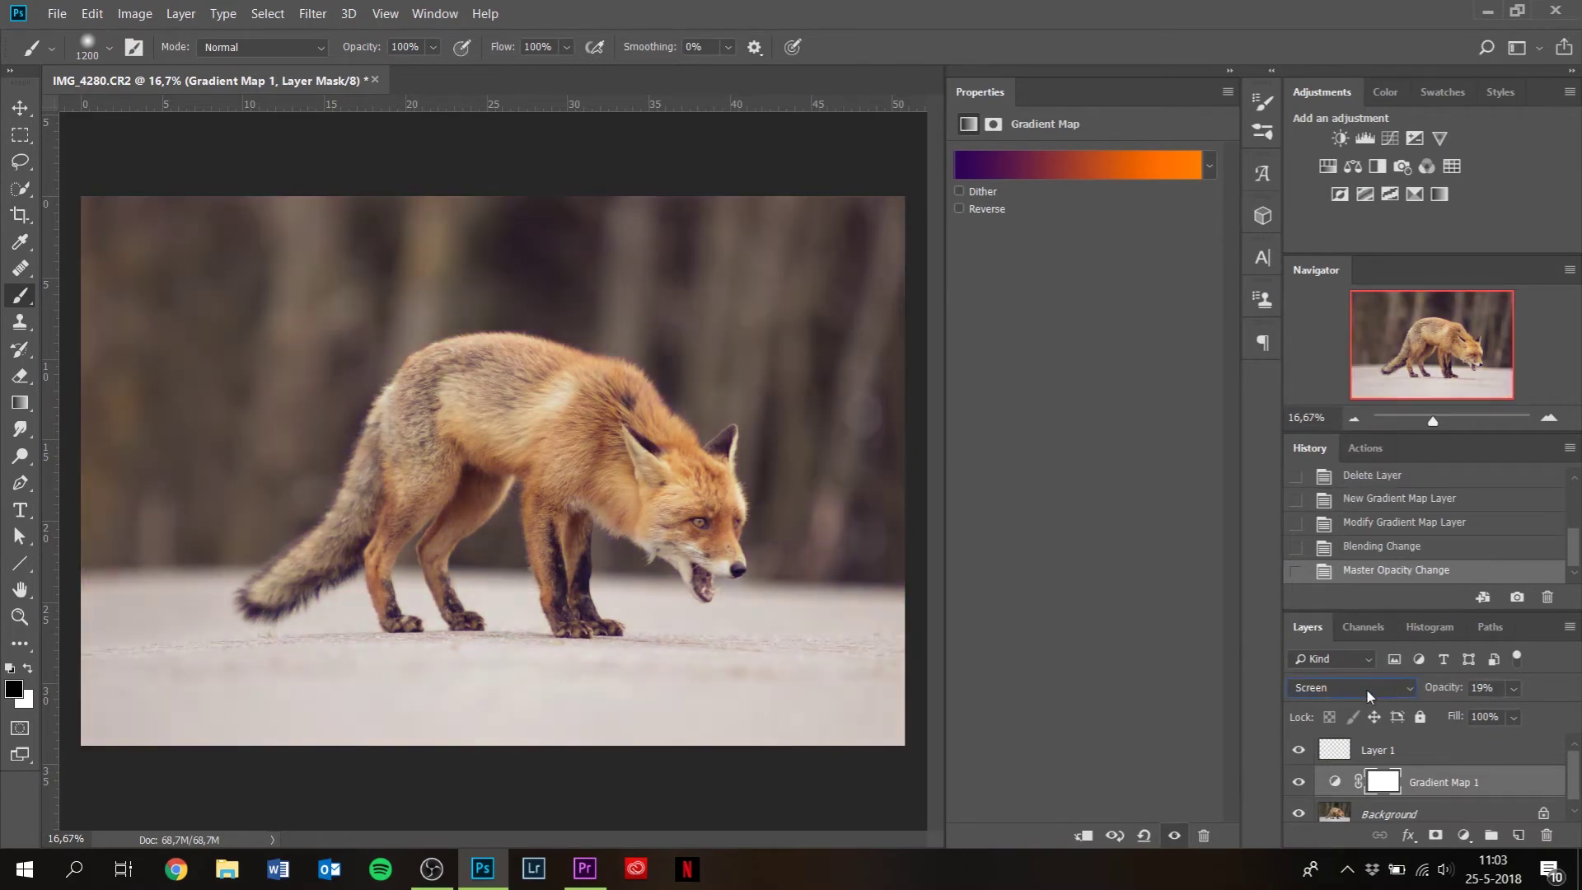
- Stack Selective Color, Invert, Color Lookup, Exposure, Curves and Brightness/Contrast adjustment layers above Gradient Map 1, setting brightness to 104
left_click(1391, 195)
left_click(1340, 194)
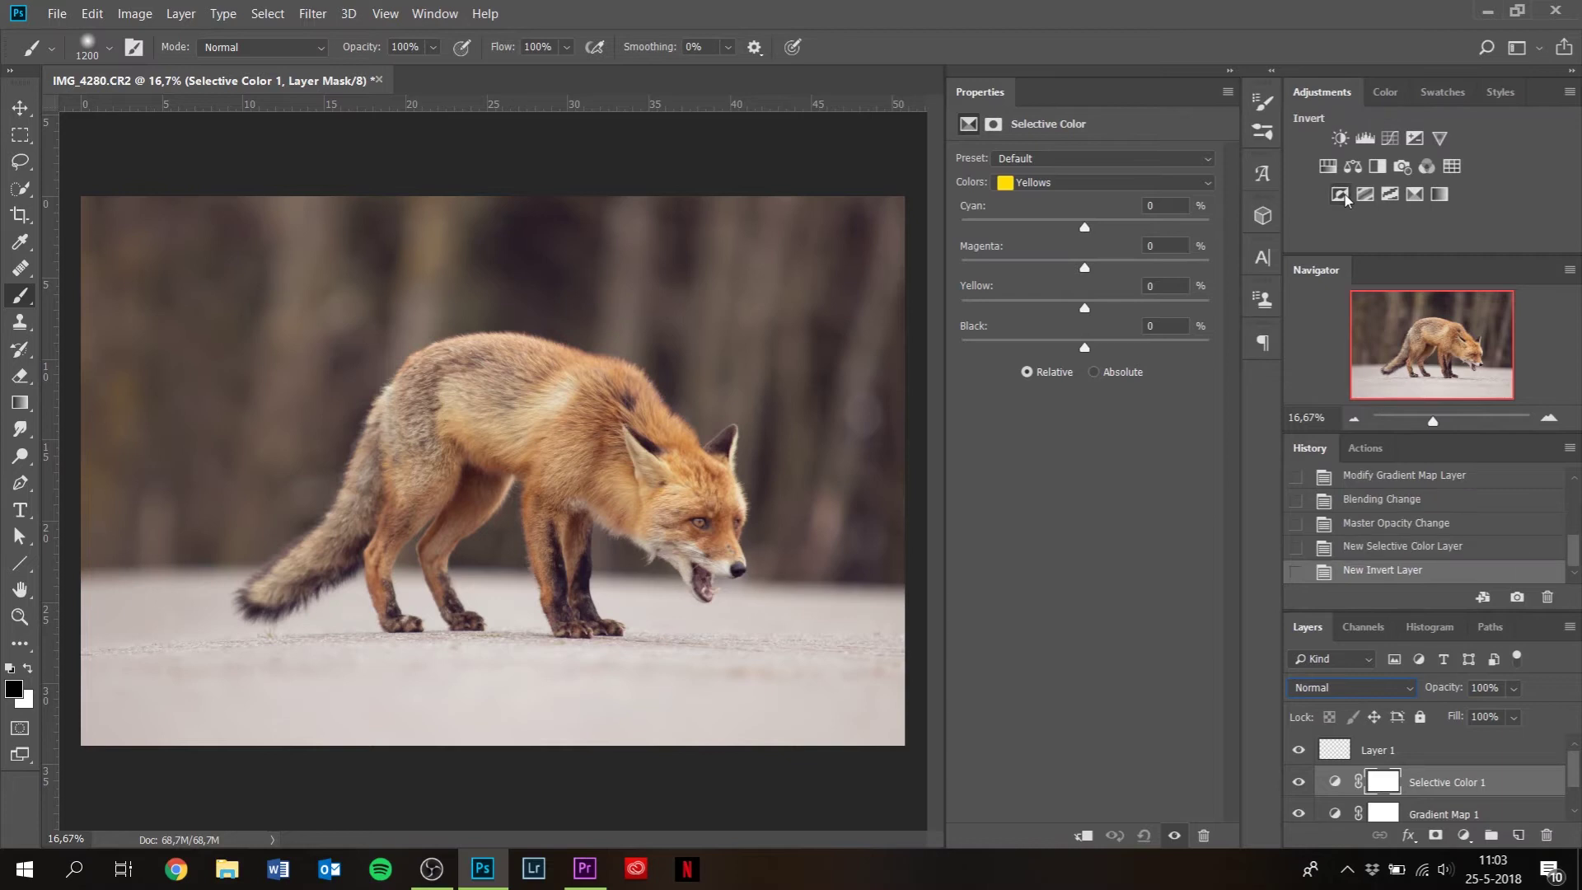
left_click(1450, 166)
left_click(1414, 138)
left_click(1390, 138)
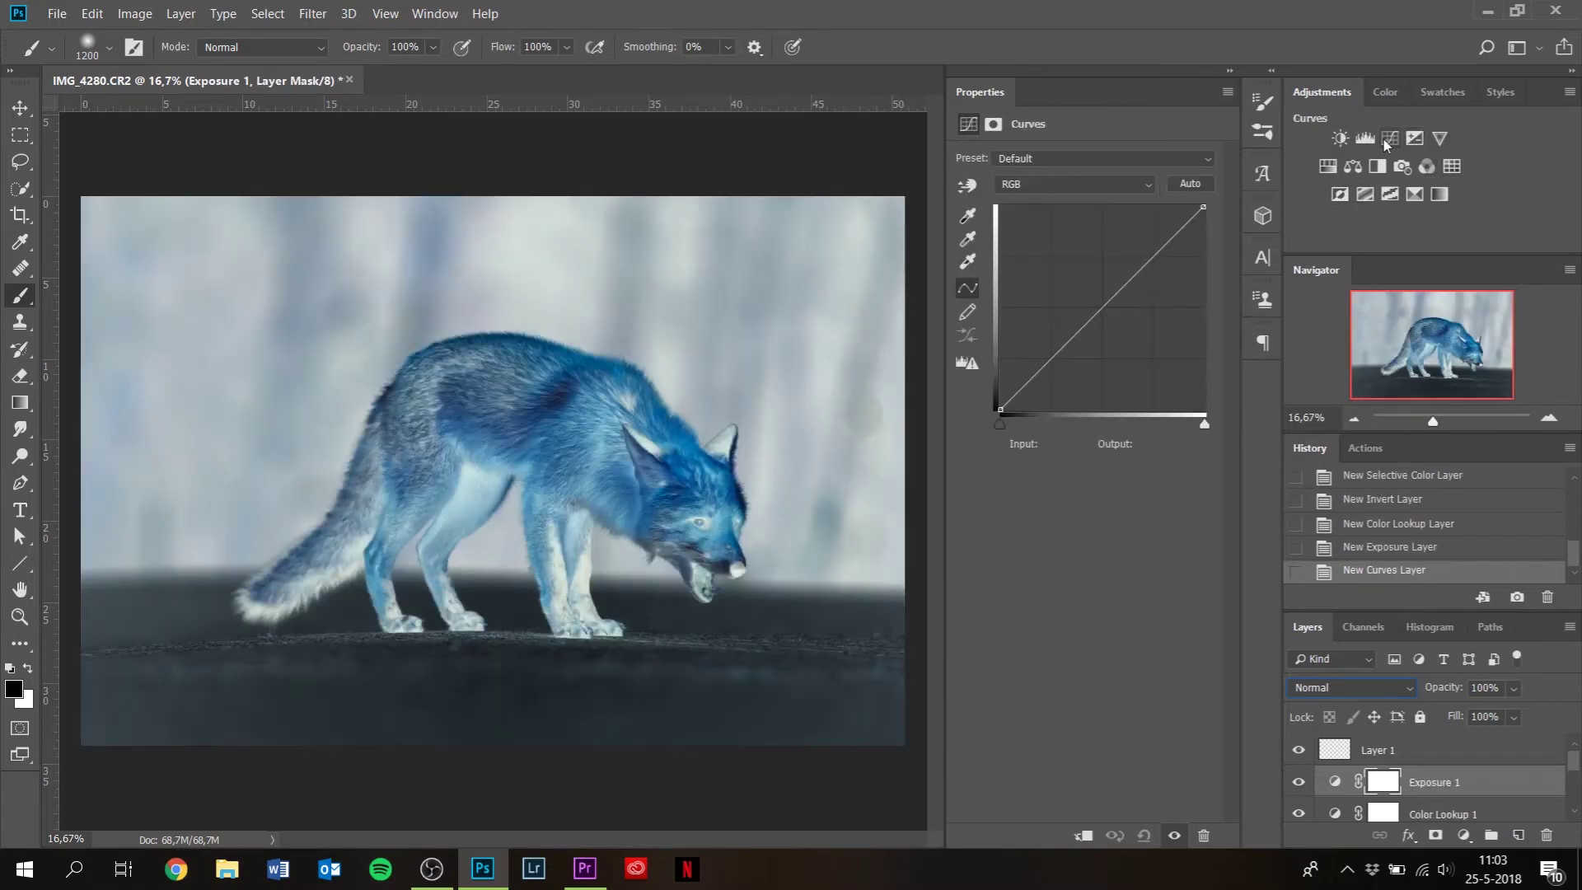
left_click(1340, 139)
left_click_drag(1084, 212, 1171, 216)
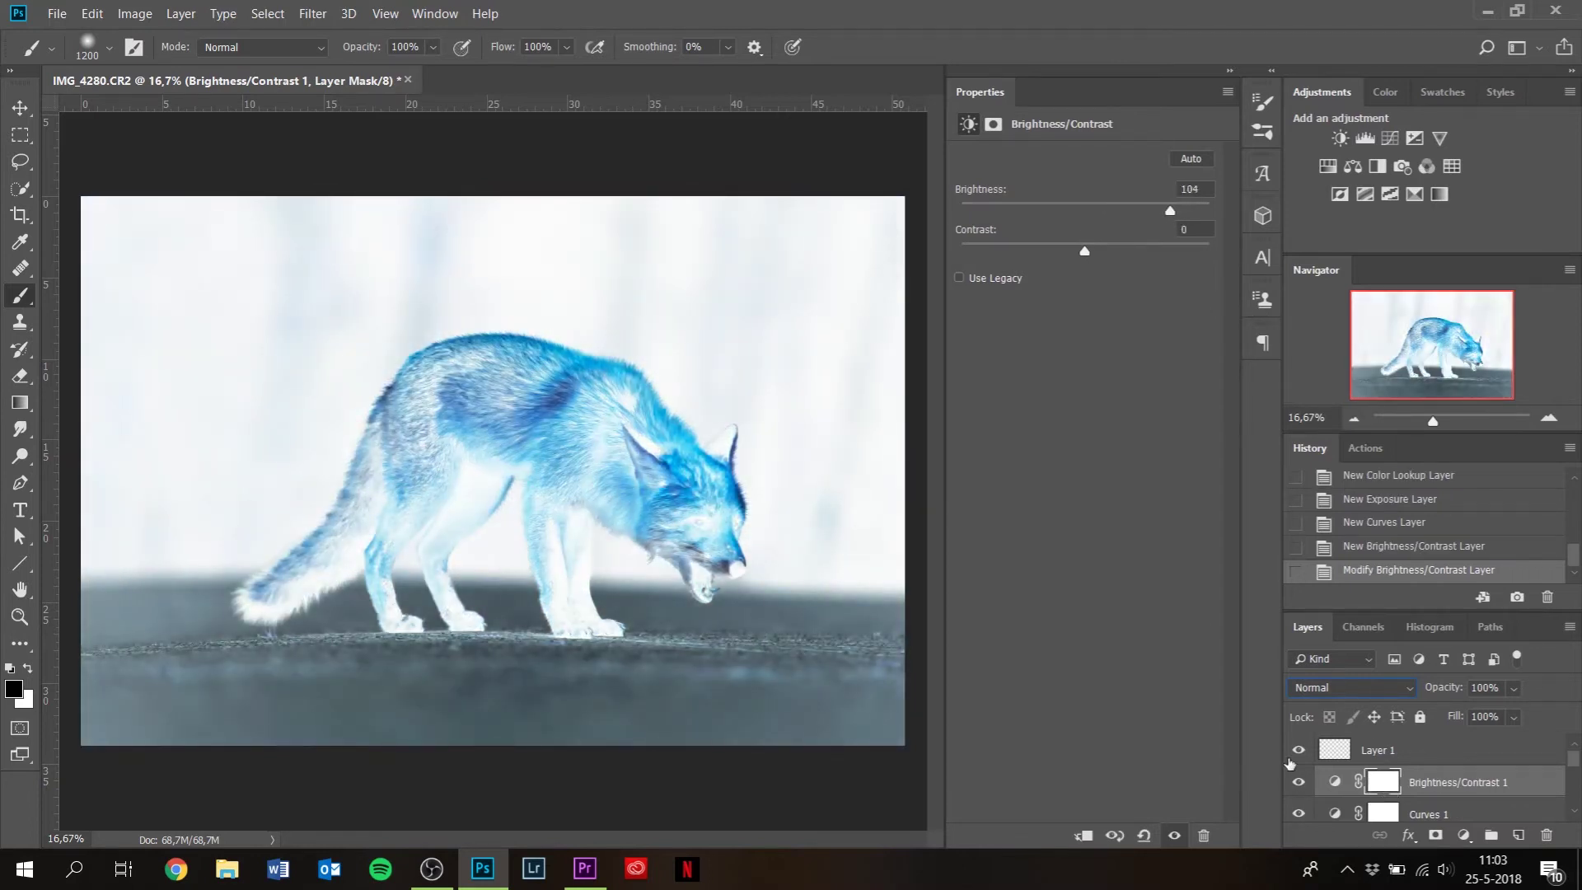
- Hide the Invert 1 adjustment layer
scroll(1400, 779, "down", 2)
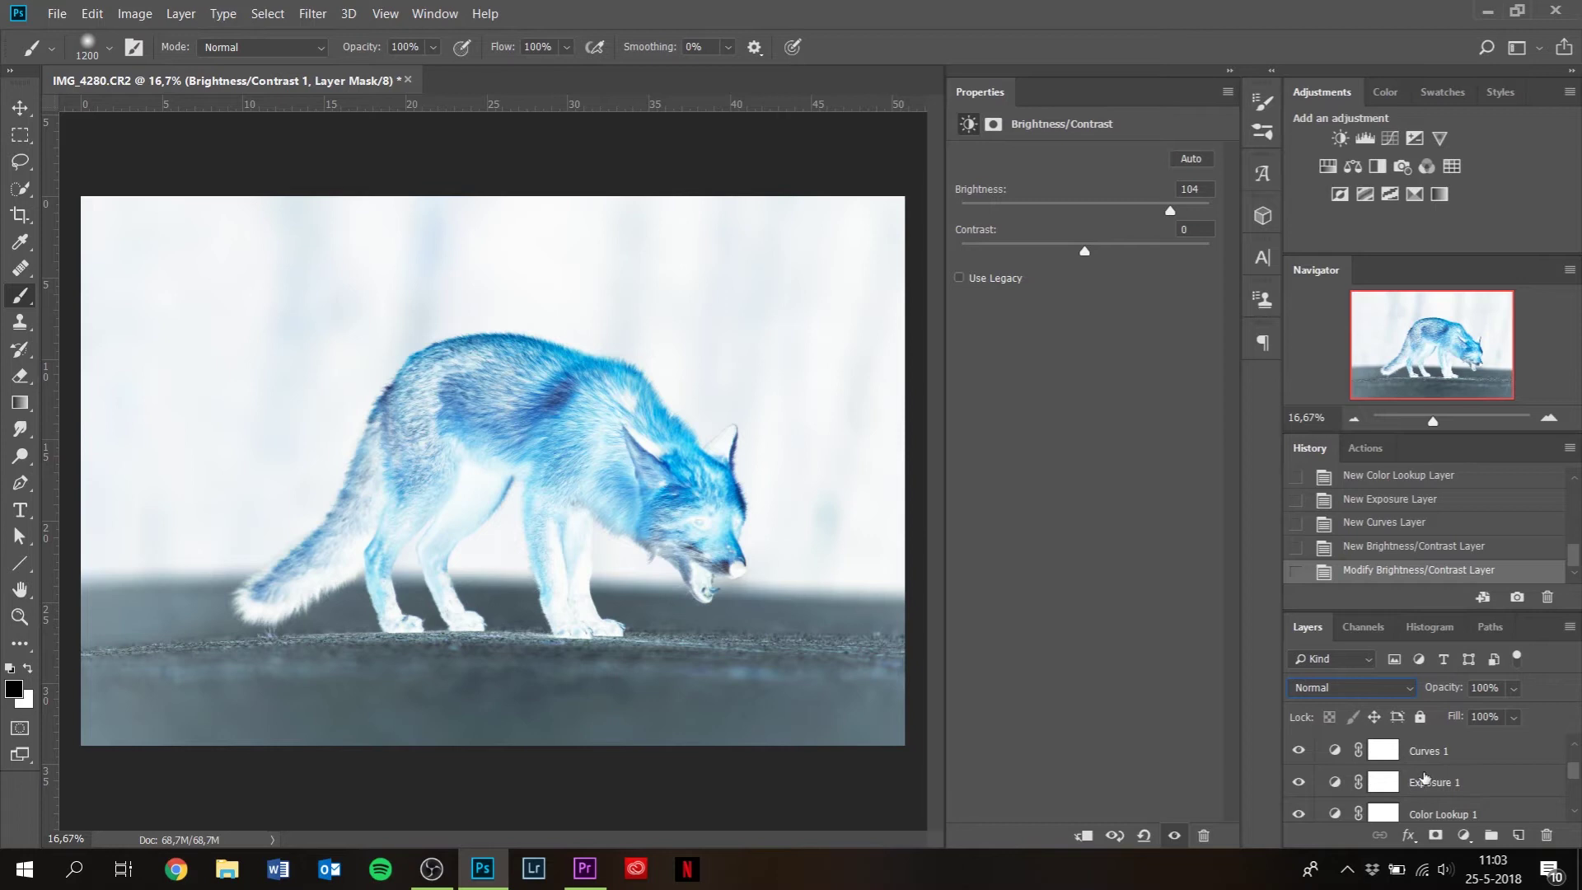
scroll(1366, 795, "down", 2)
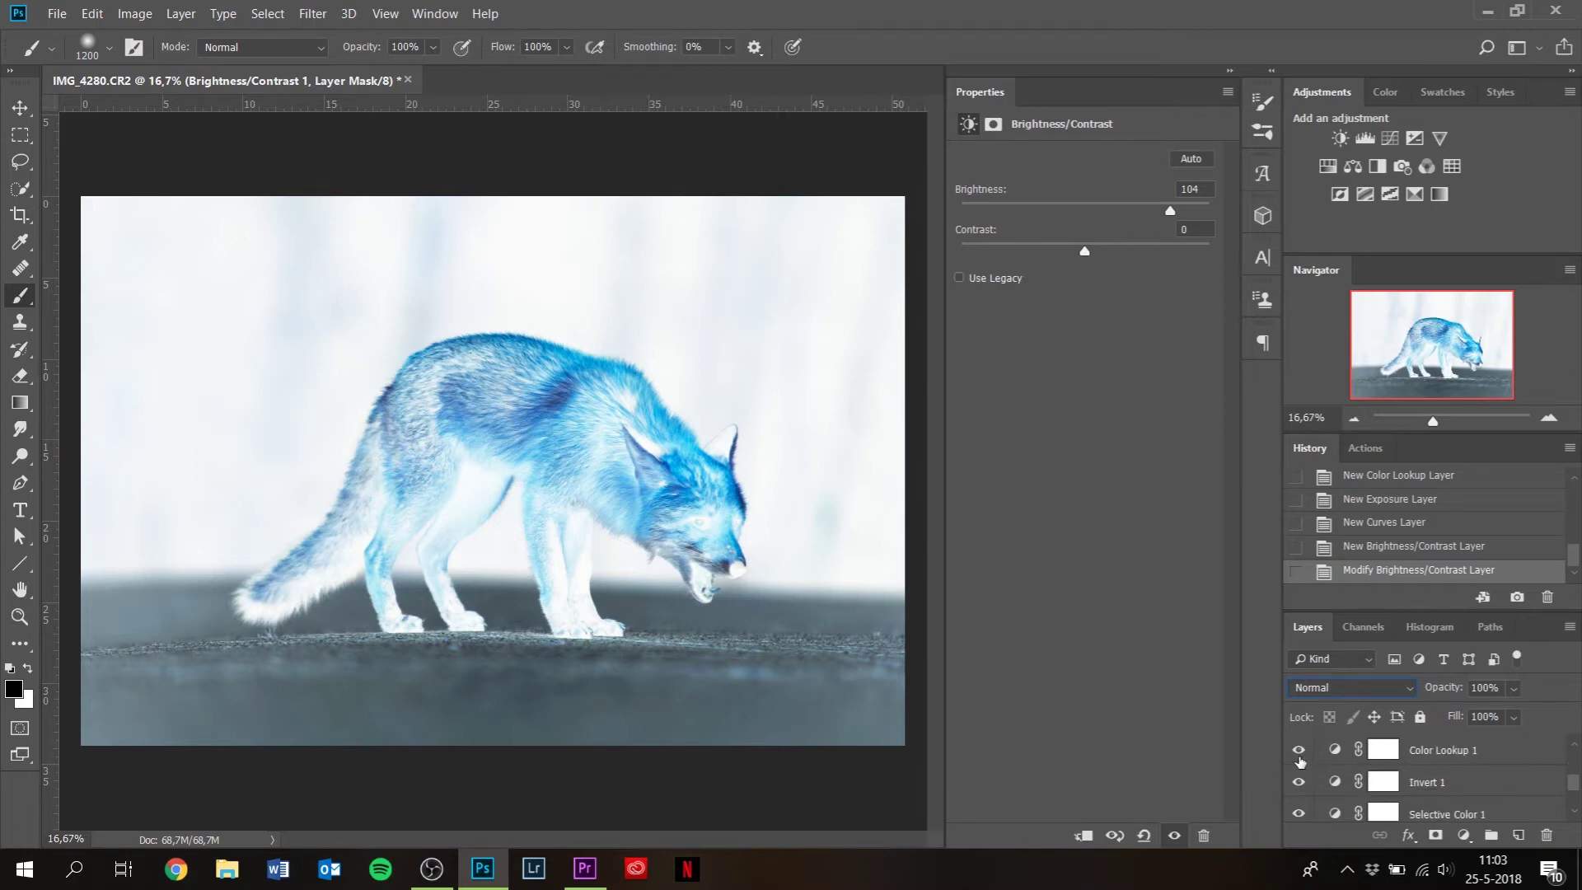
left_click(1298, 782)
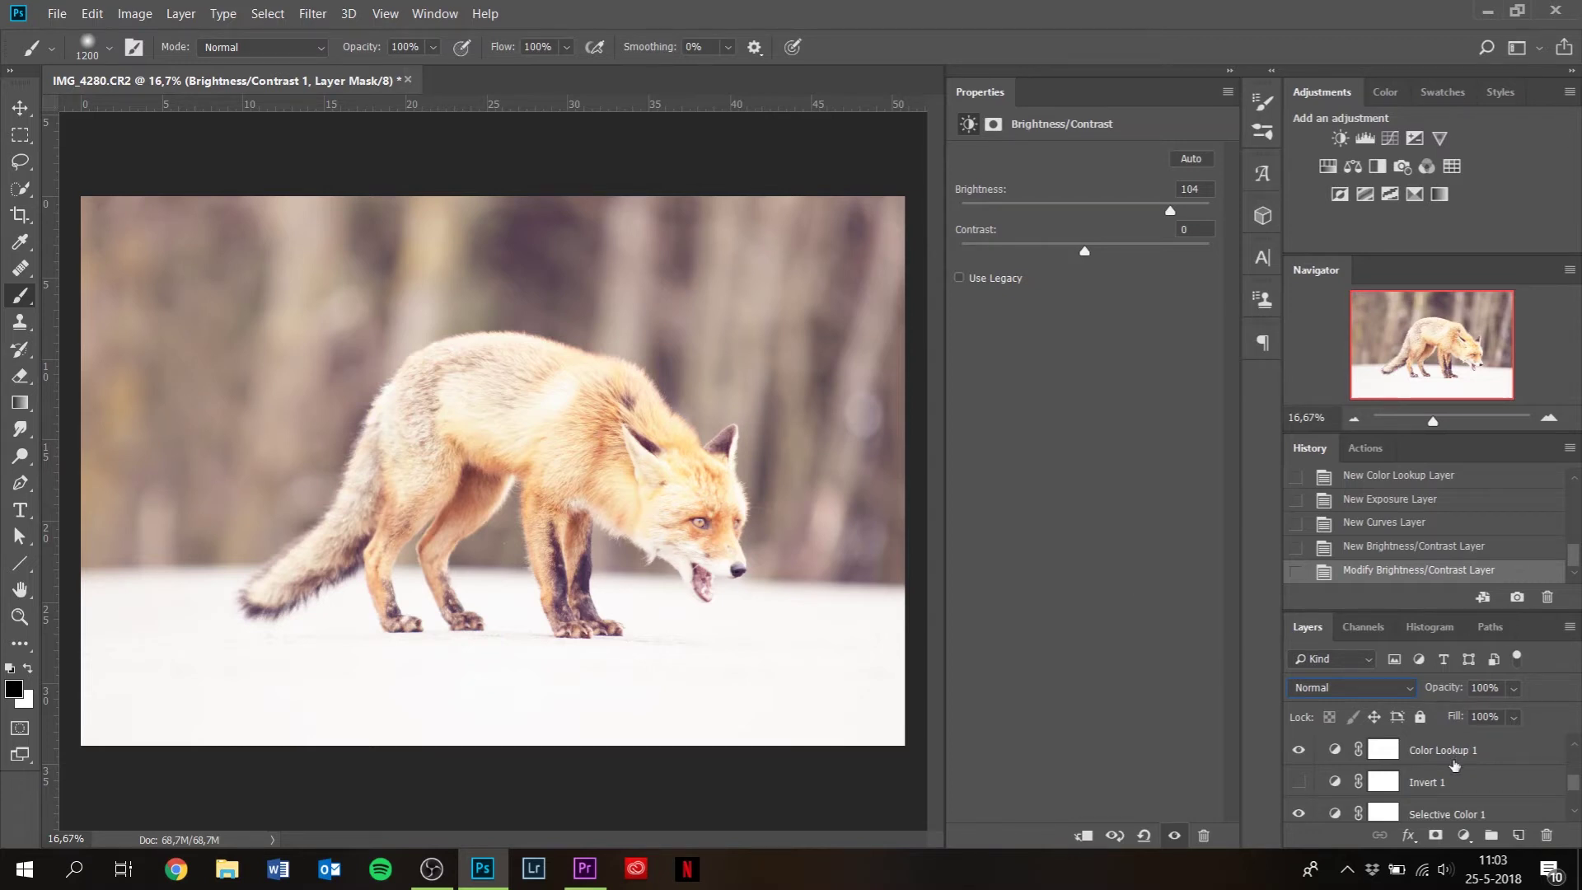
- Group all layers from Gradient Map 1 up to Layer 1 and name the group Lighting
scroll(1454, 766, "down", 2)
left_click(1444, 783)
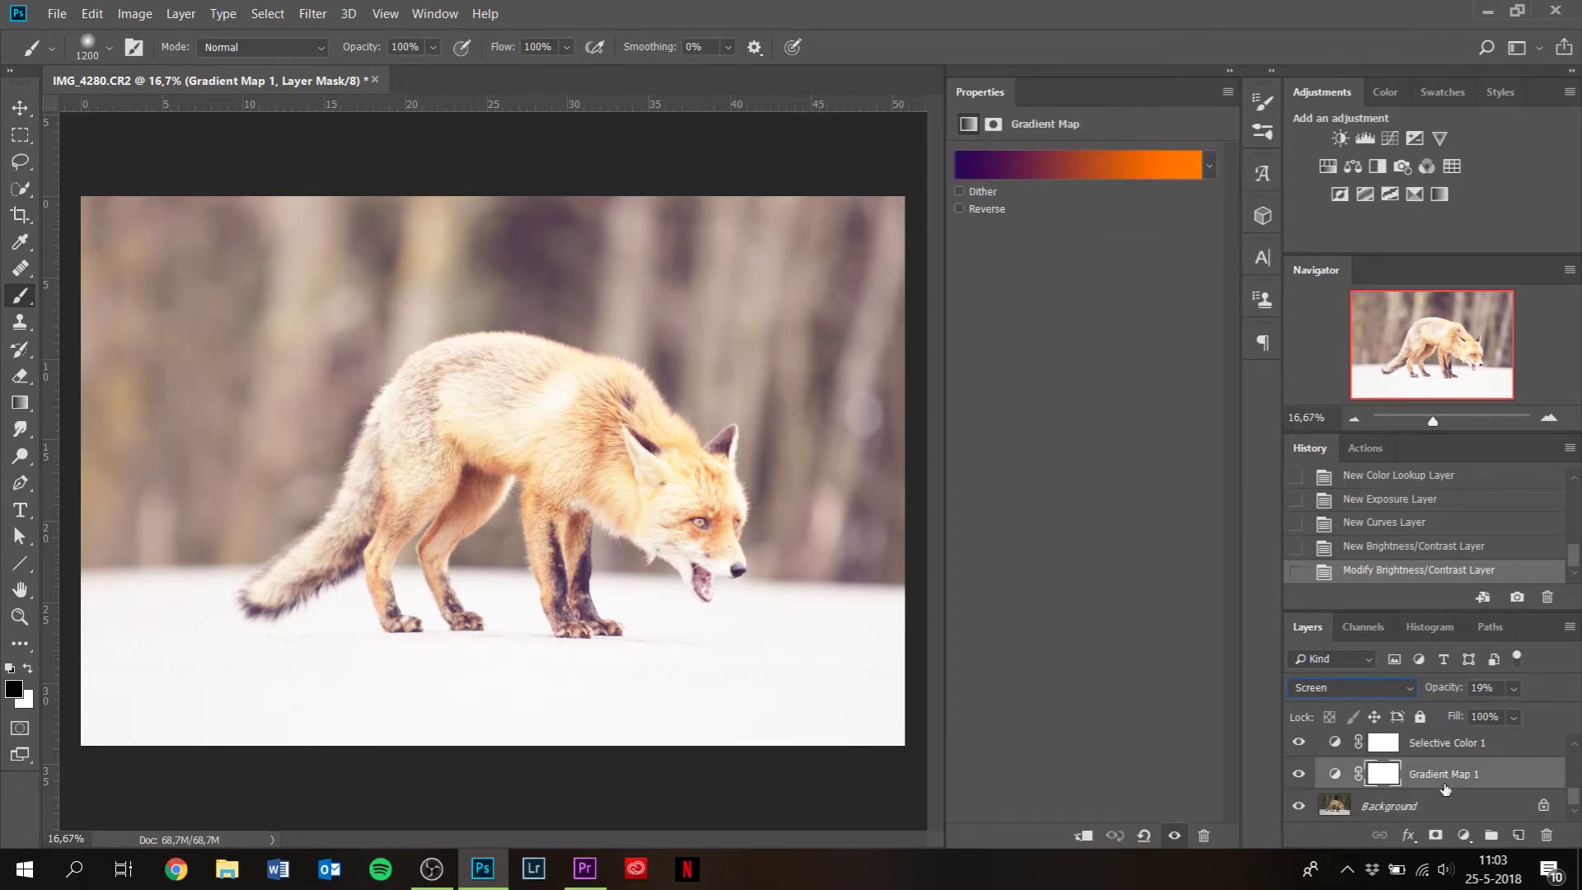
left_click_drag(1445, 611, 1441, 561)
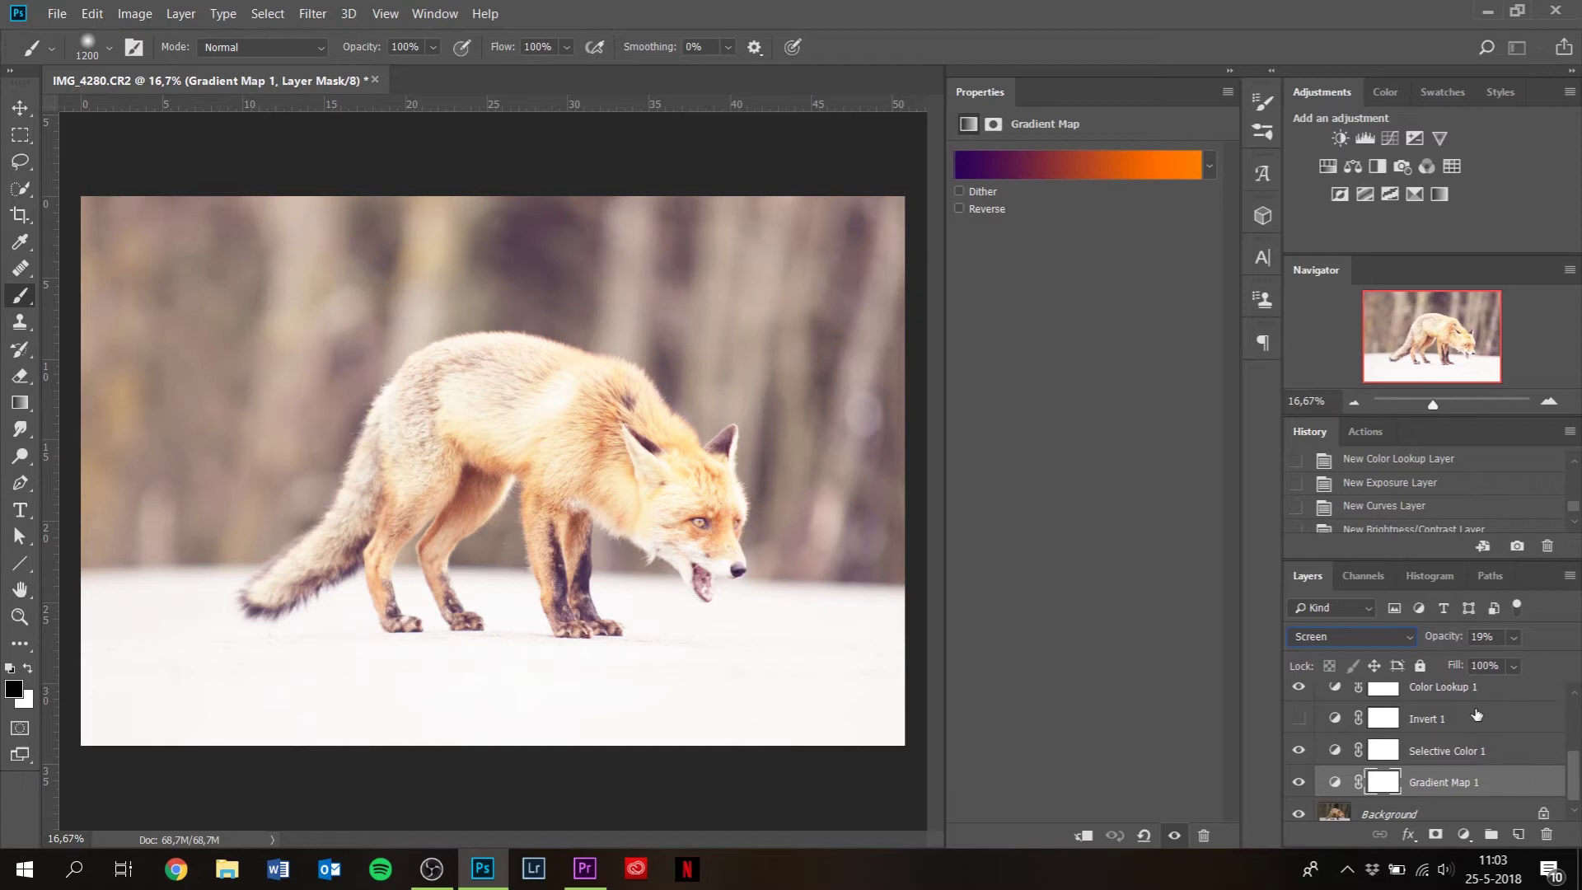
scroll(1476, 714, "up", 3)
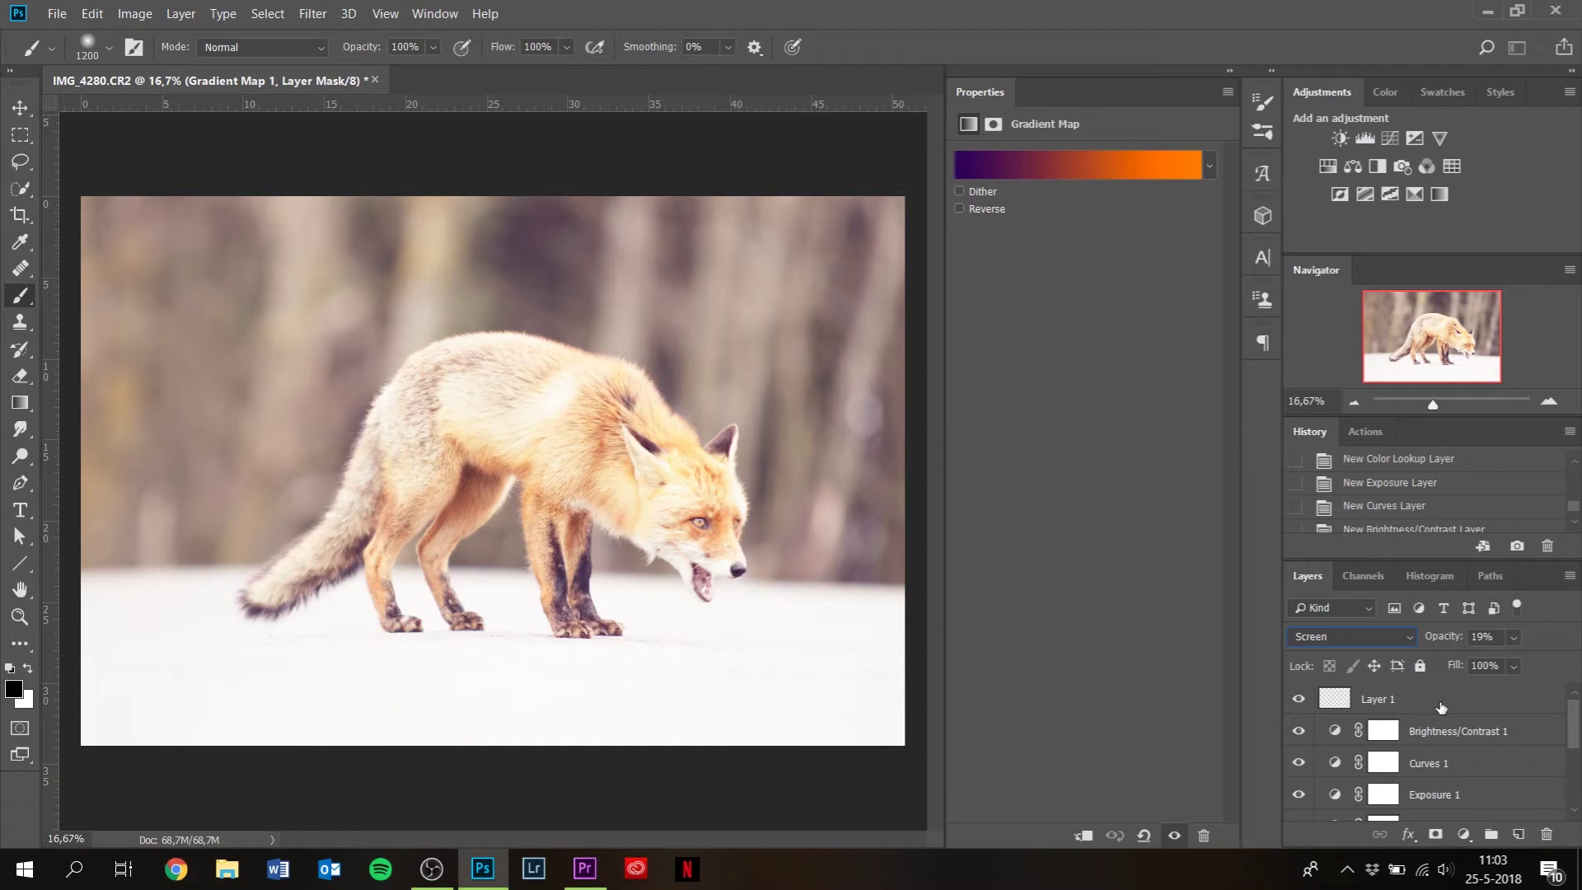
left_click(1441, 706, "shift")
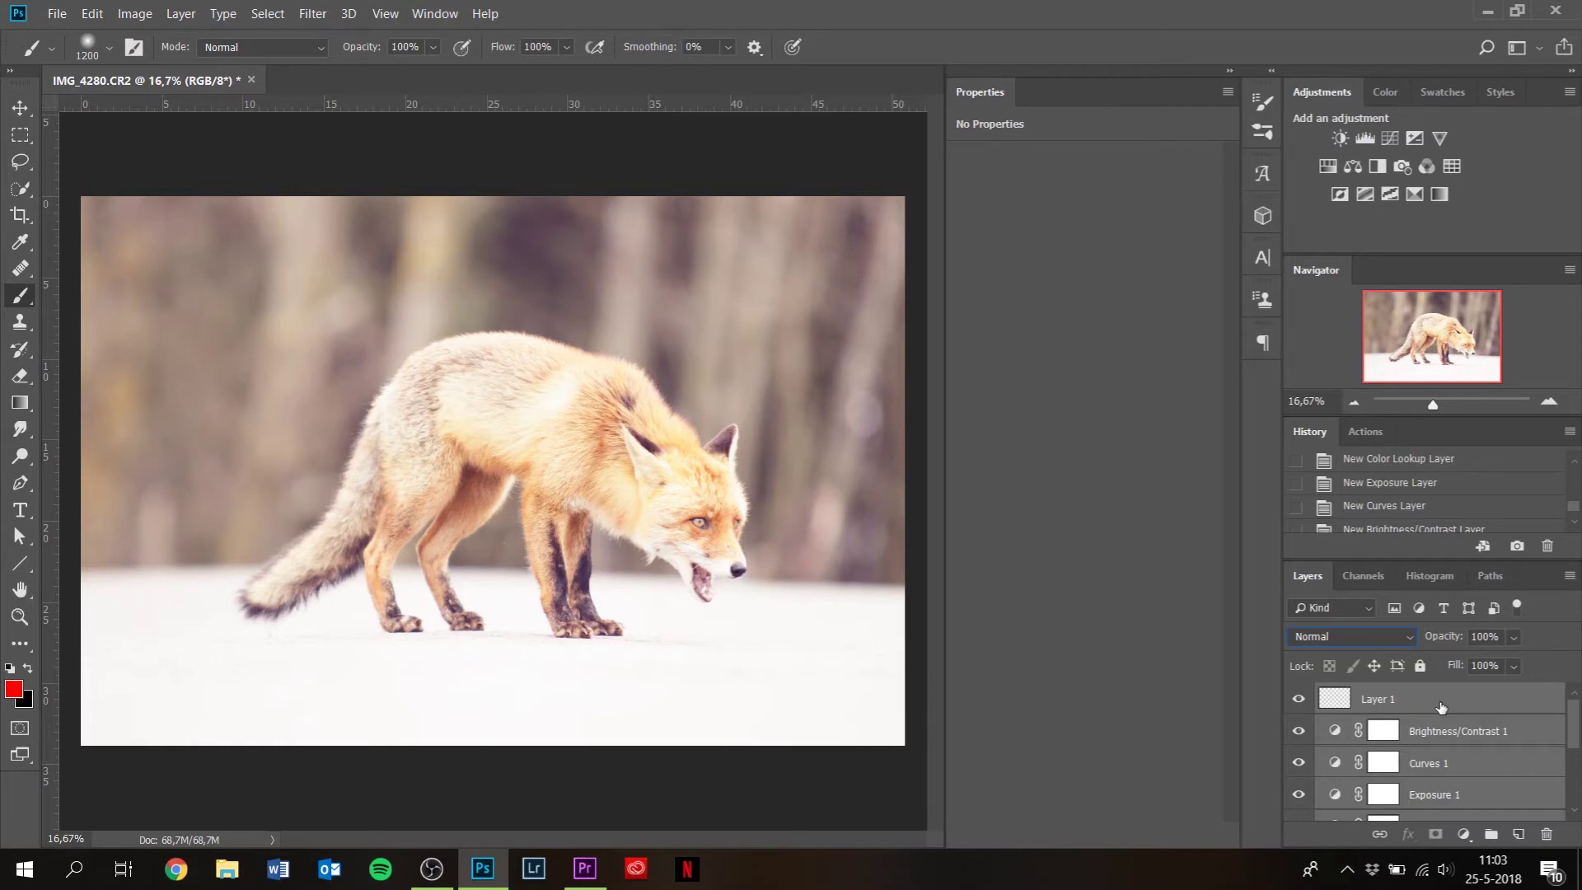
key("ctrl+g")
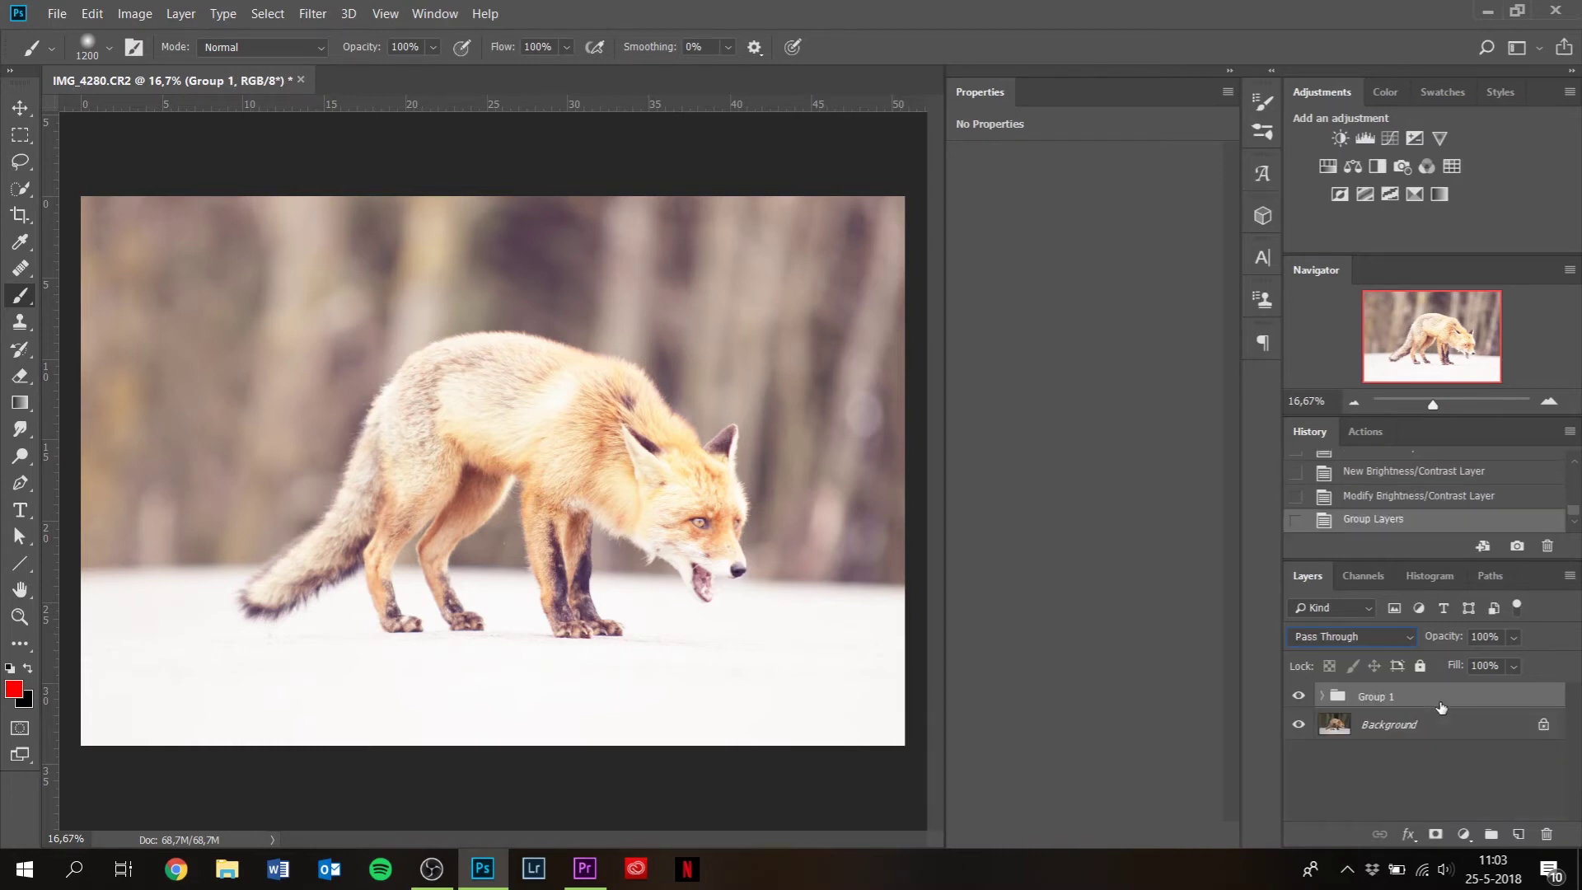
double_click(1382, 699)
type("Lighting")
key("Return")
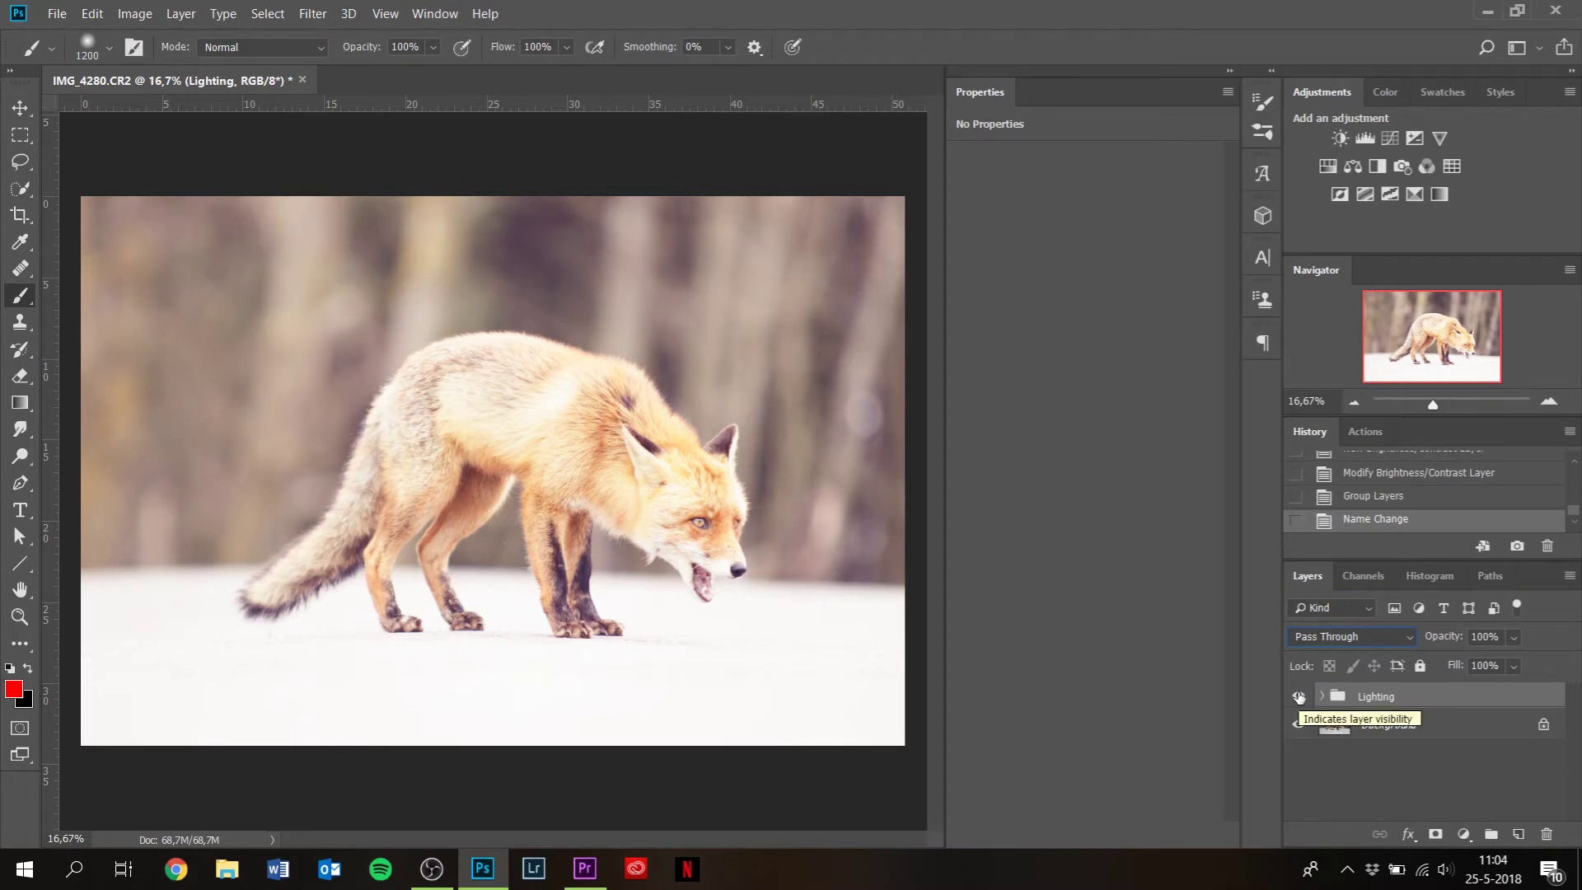
- Toggle the Lighting group off and on, and try it at 75% opacity before restoring 100%
left_click(1299, 697)
left_click(1299, 697)
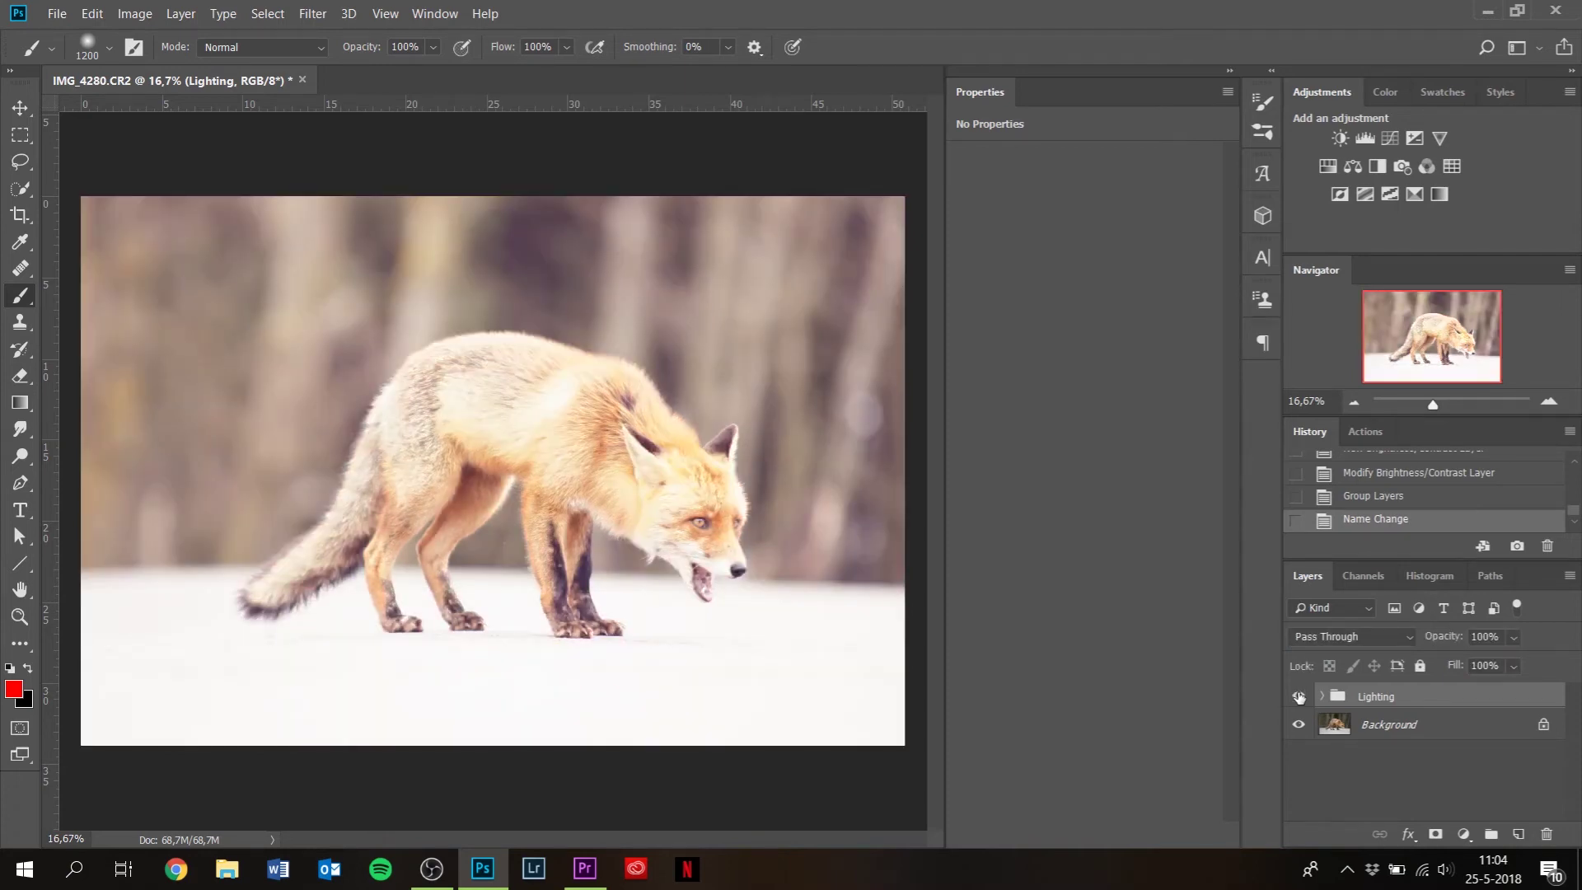
left_click(1514, 639)
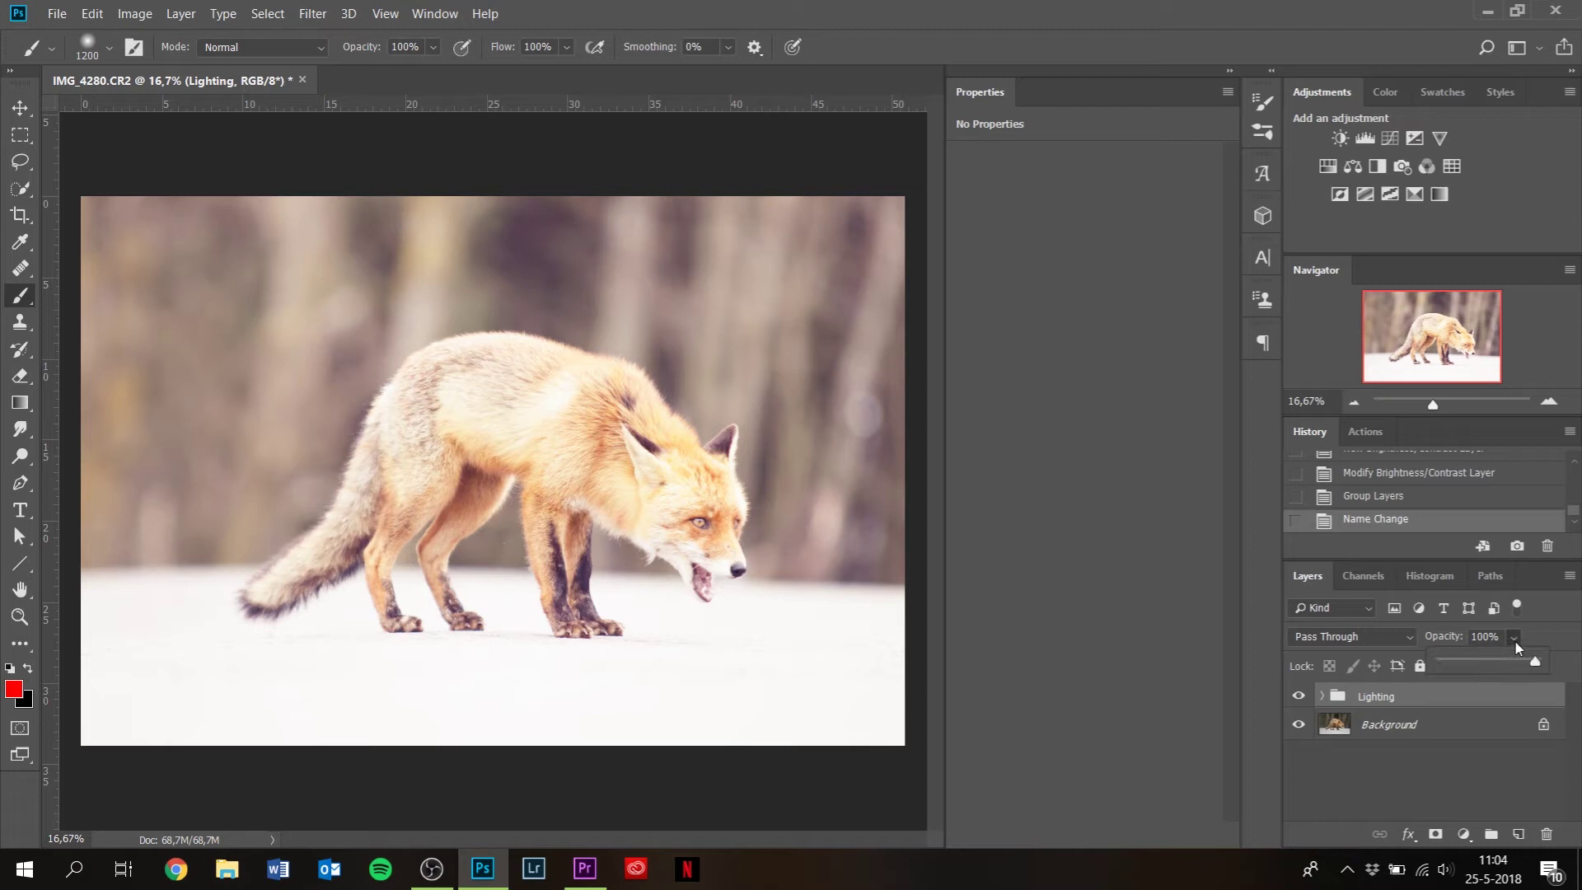
mouse_move(1535, 666)
left_mouse_down()
mouse_move(1477, 659)
mouse_move(1518, 667)
left_mouse_up()
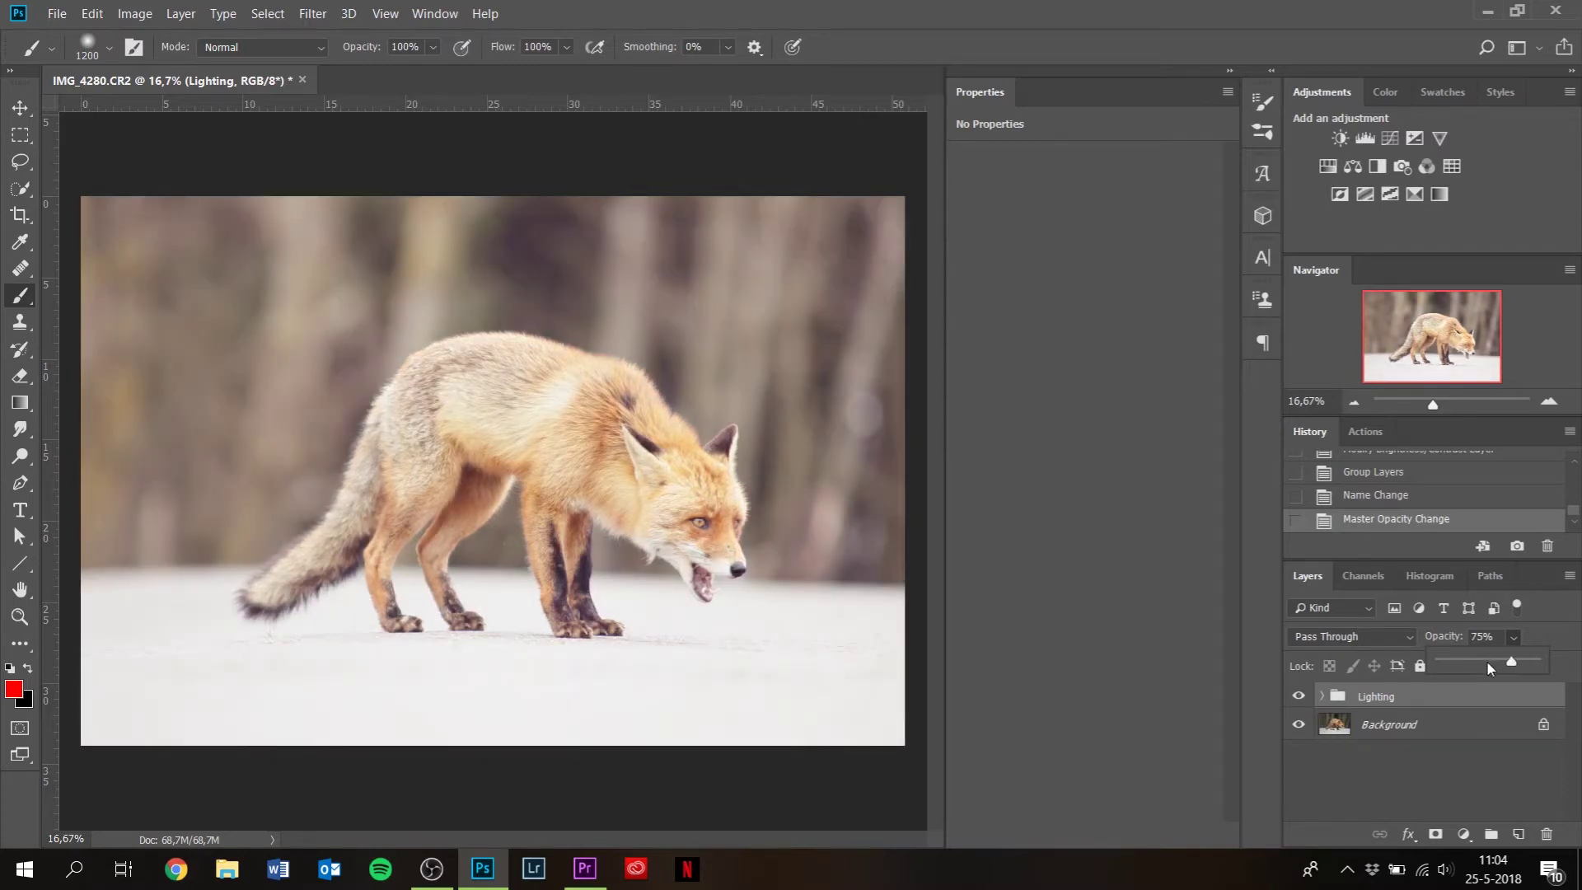
left_click_drag(1514, 665, 1563, 659)
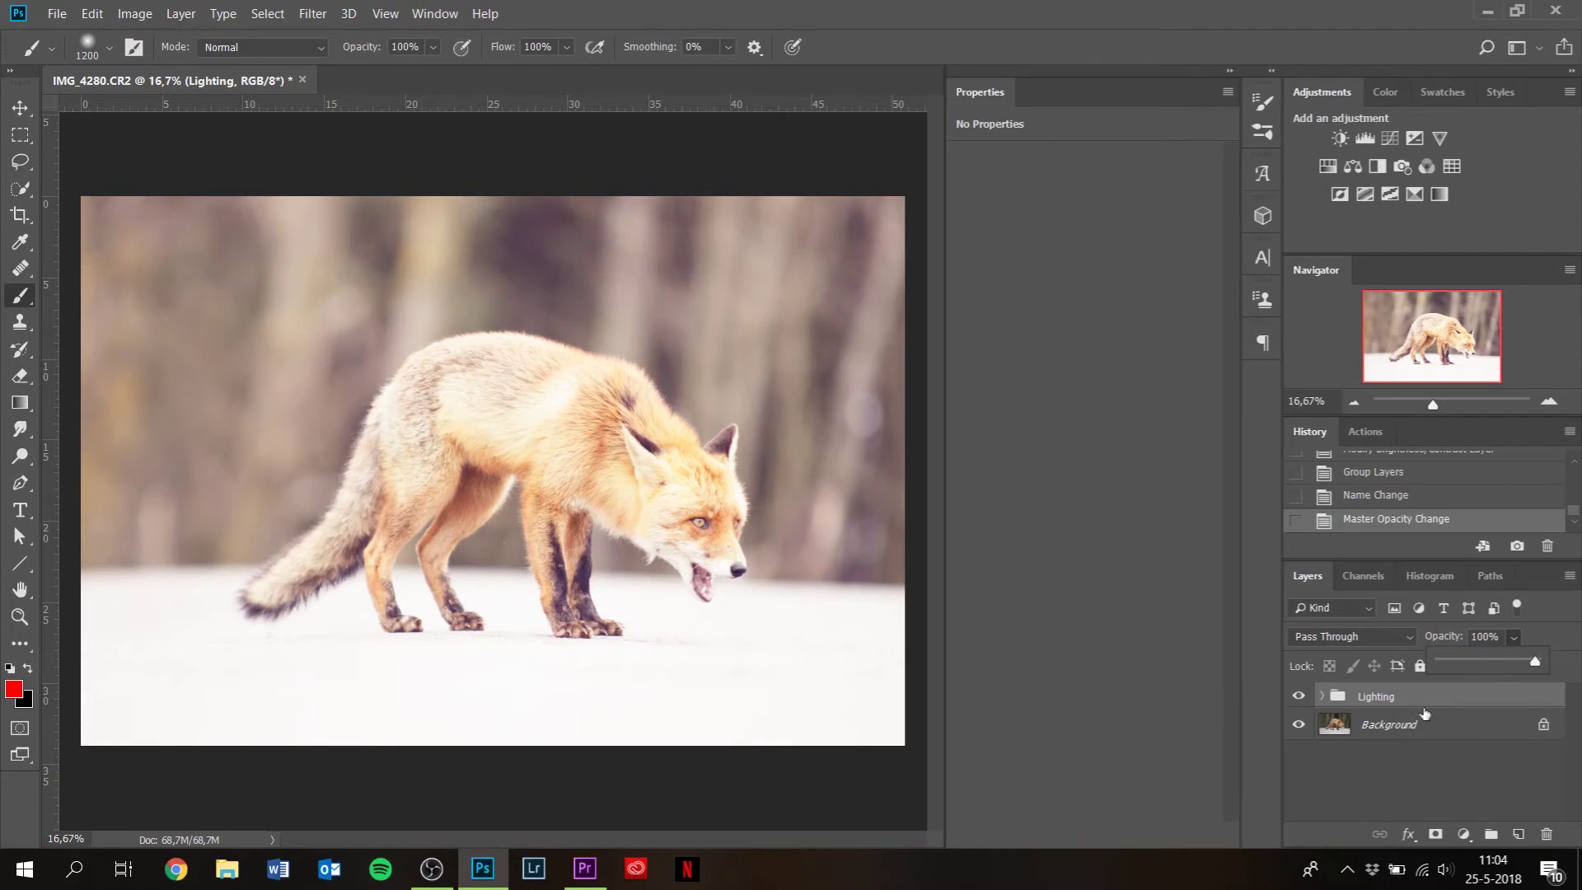
left_click(1296, 7)
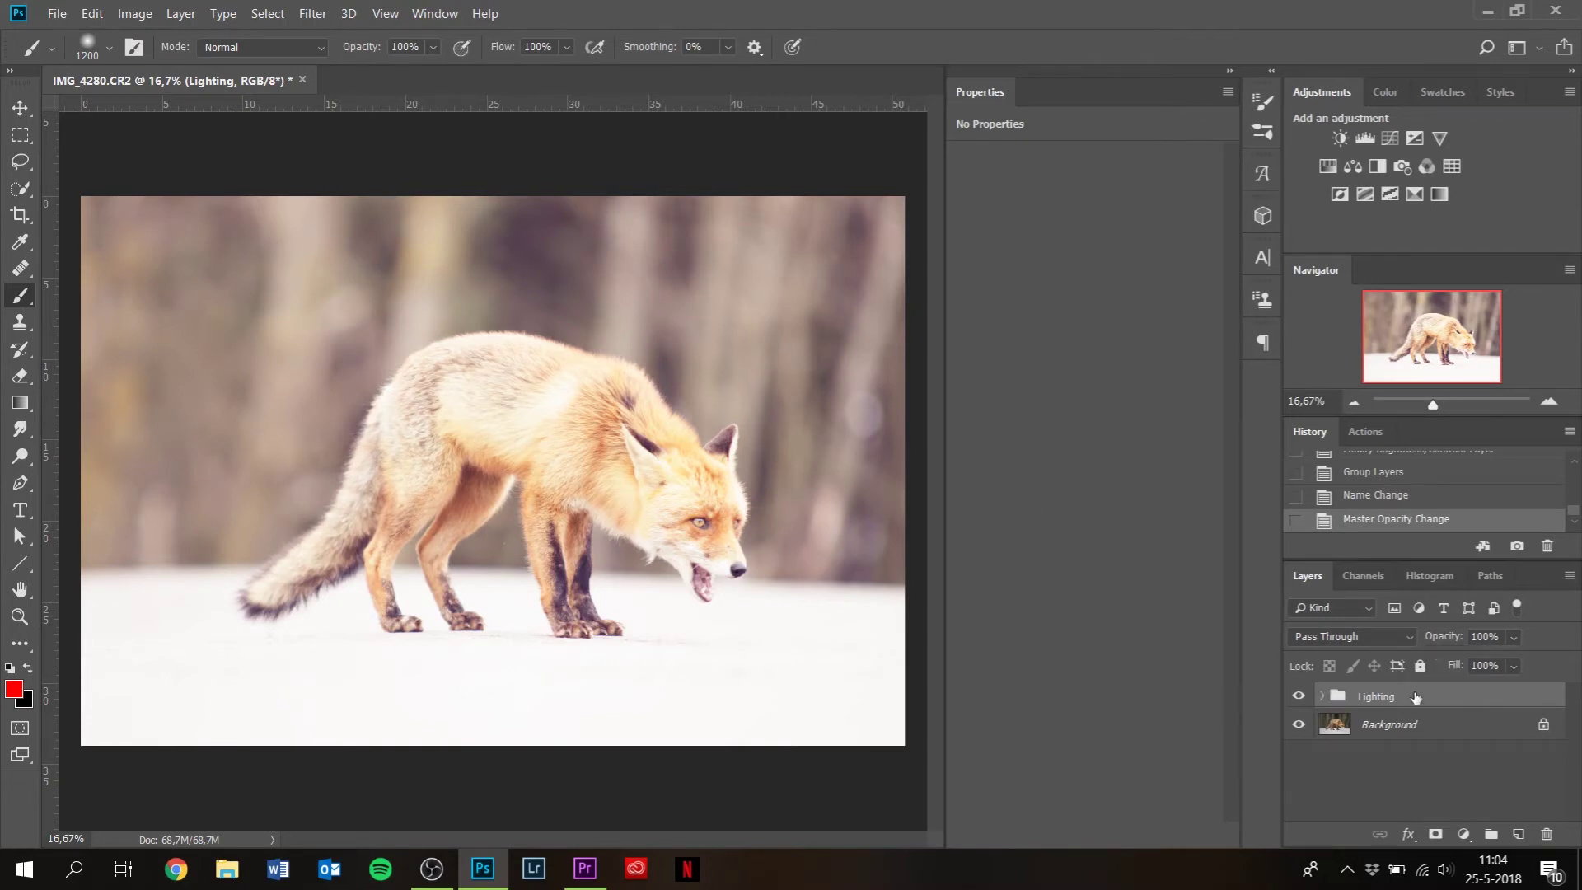
- Delete the Lighting group together with its contents
right_click(1416, 699)
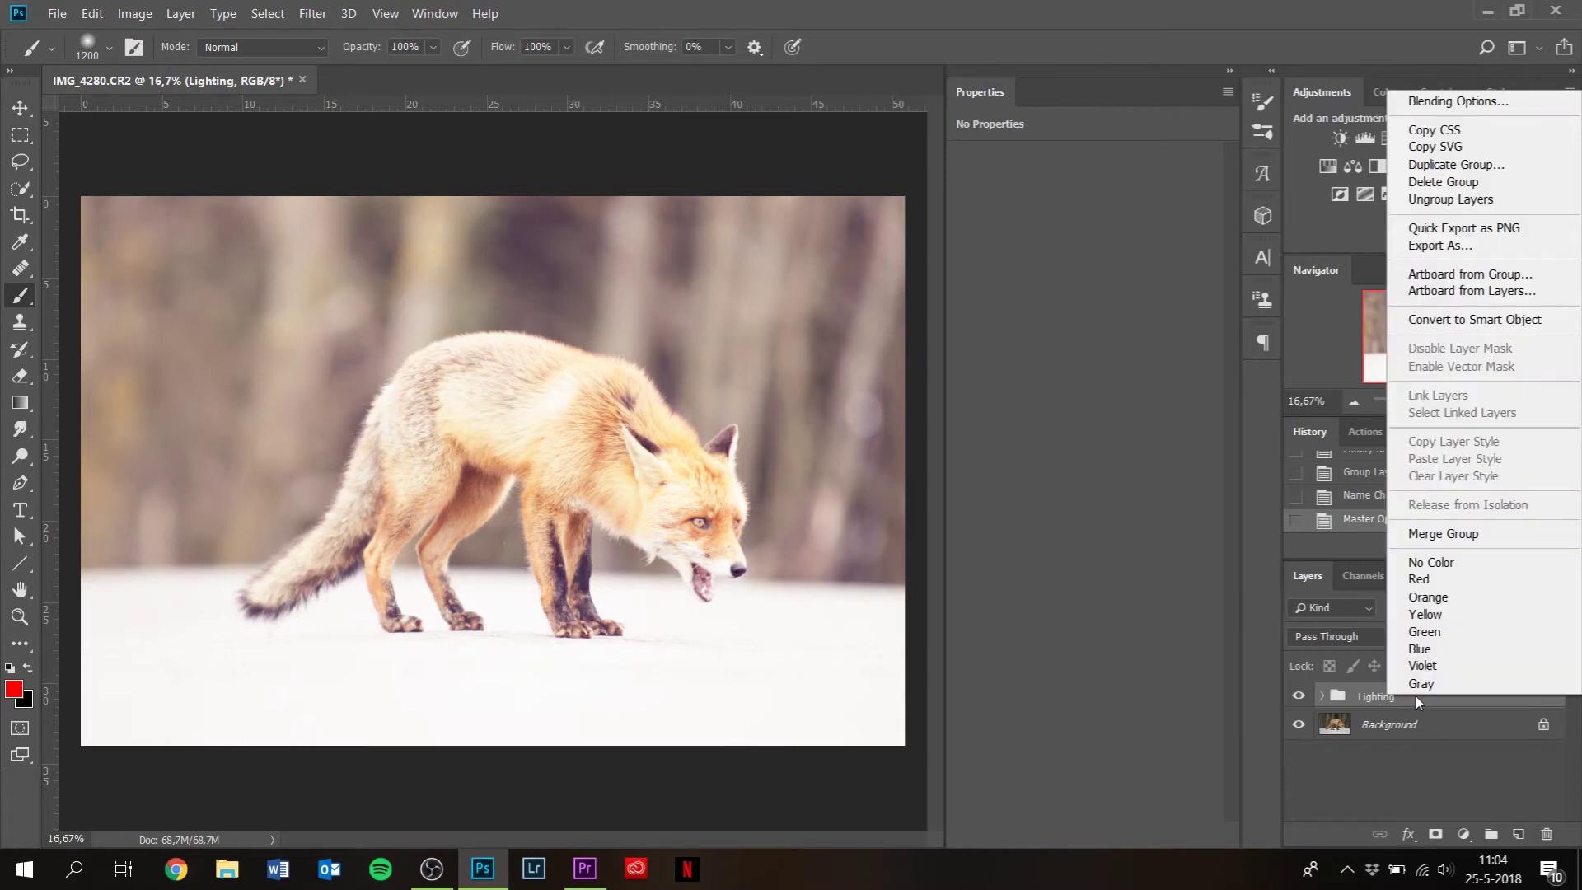
left_click(1450, 181)
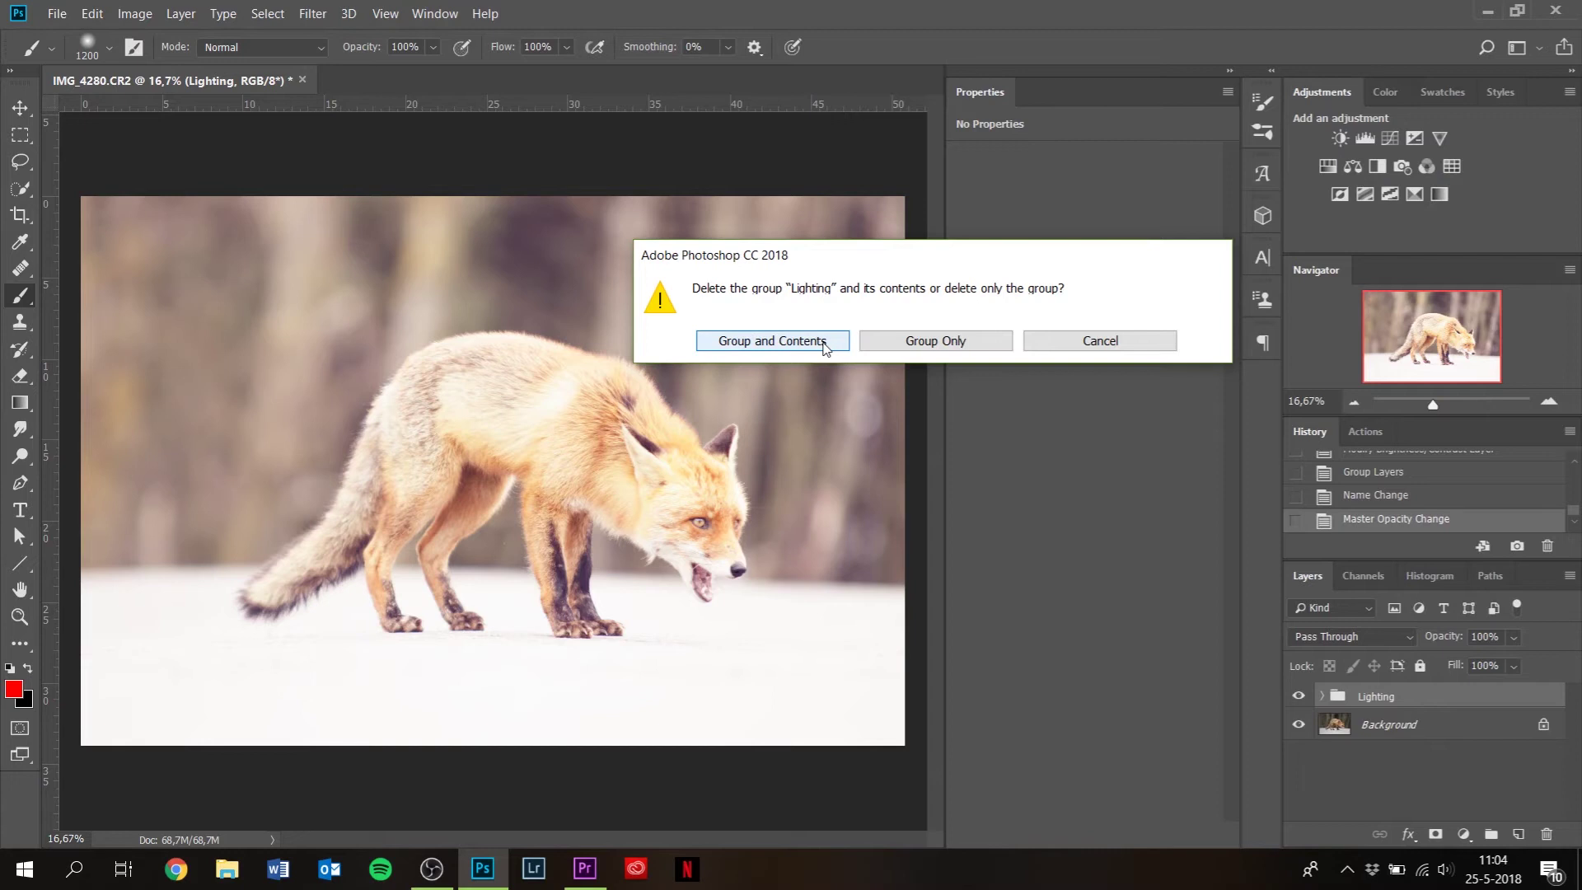
left_click(825, 347)
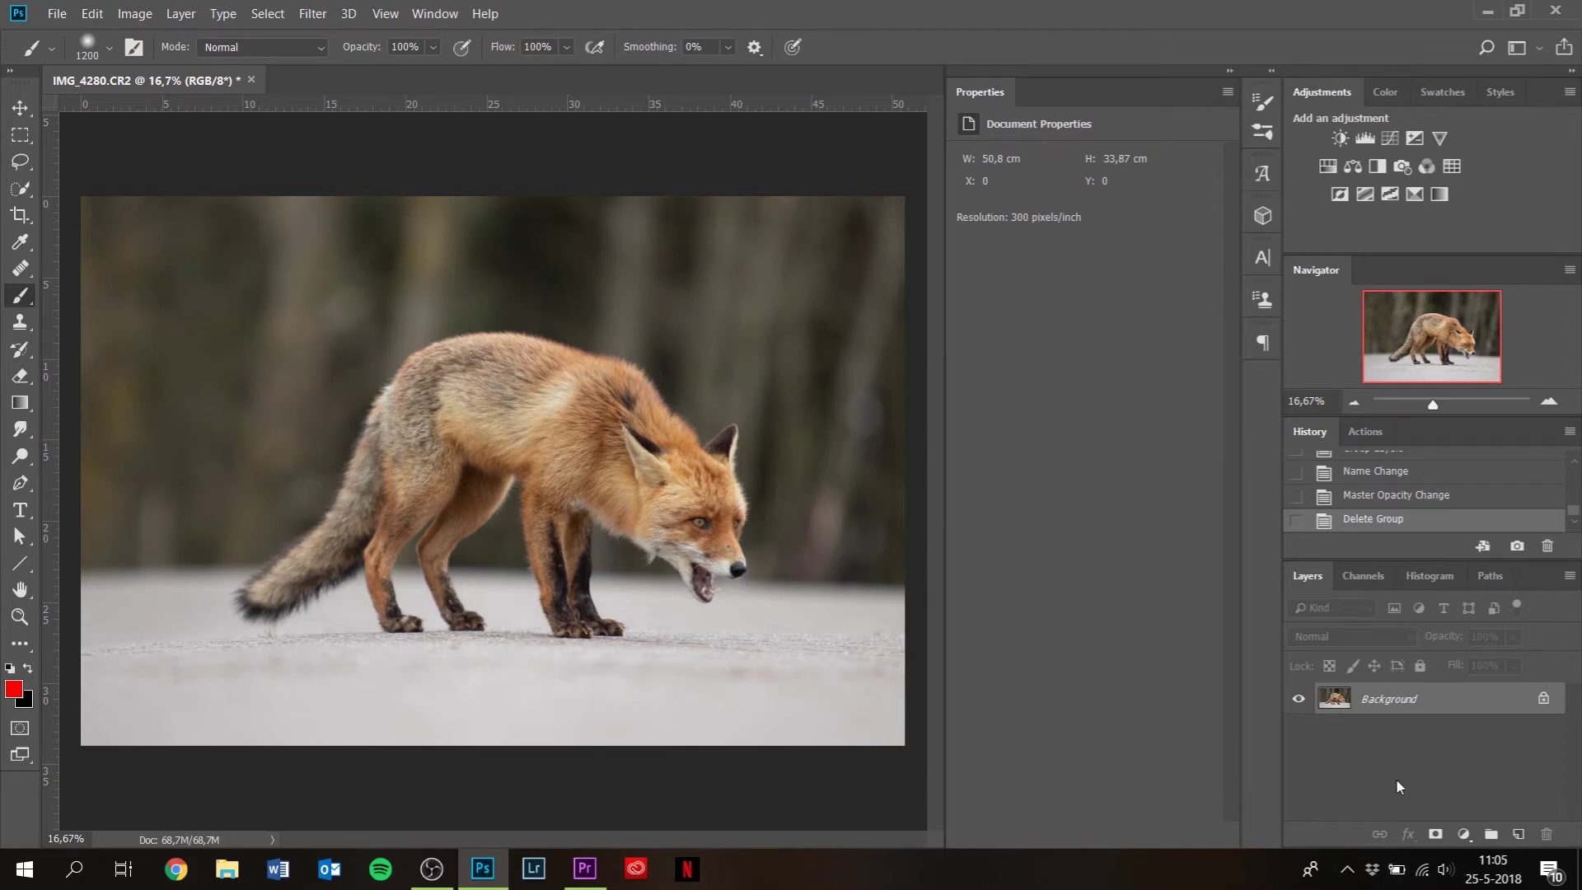
- Add a new layer with a white layer mask above the Background and fill the layer with red
left_click(16, 668)
right_click(1435, 707)
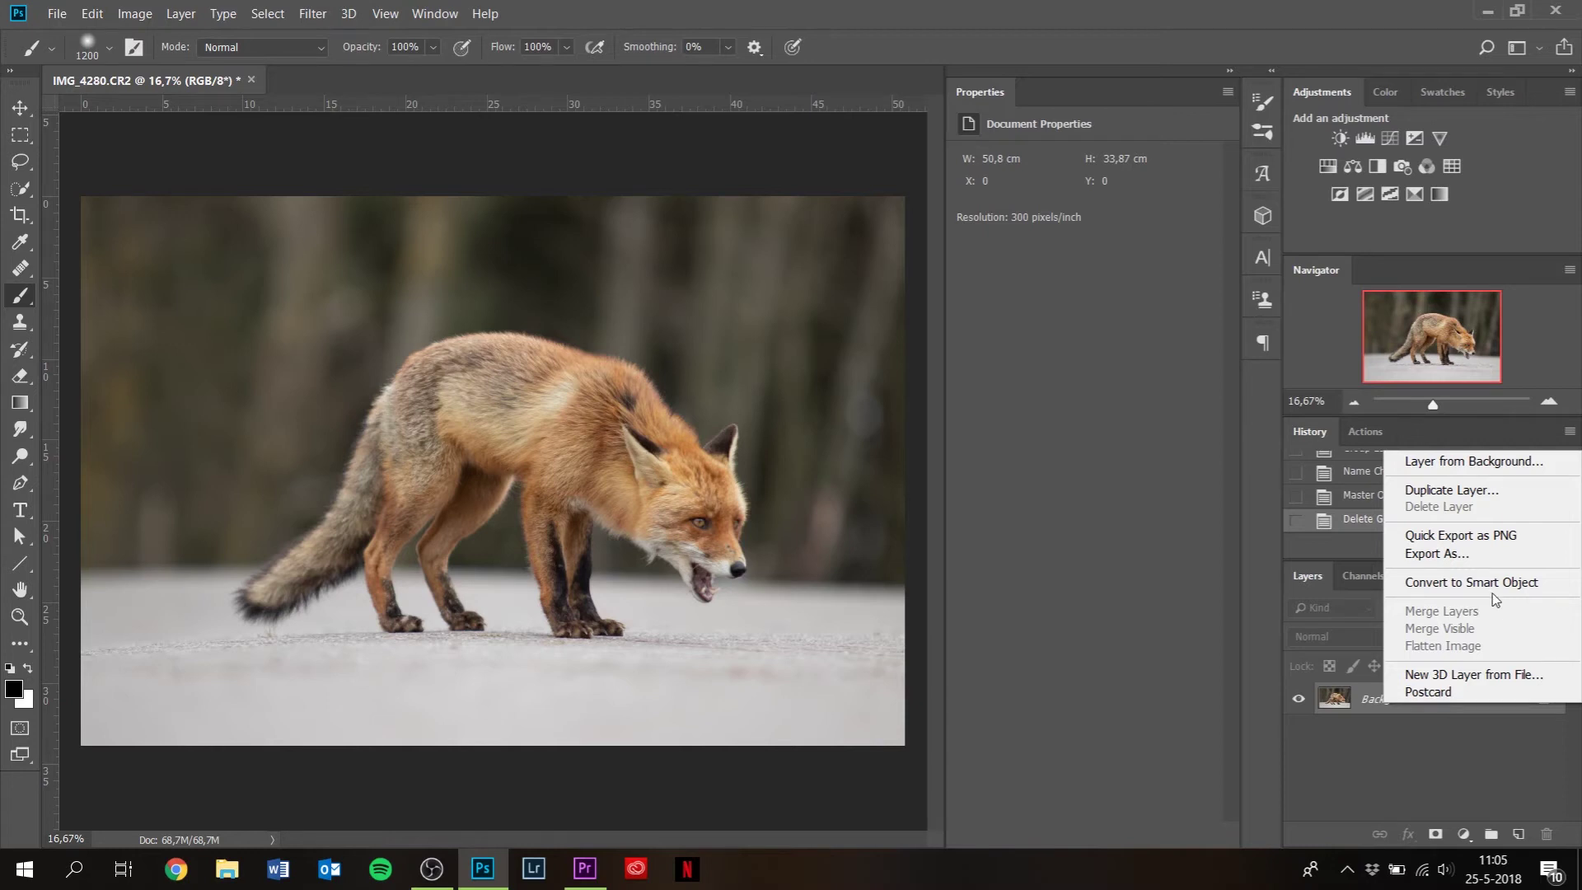
left_click(1539, 191)
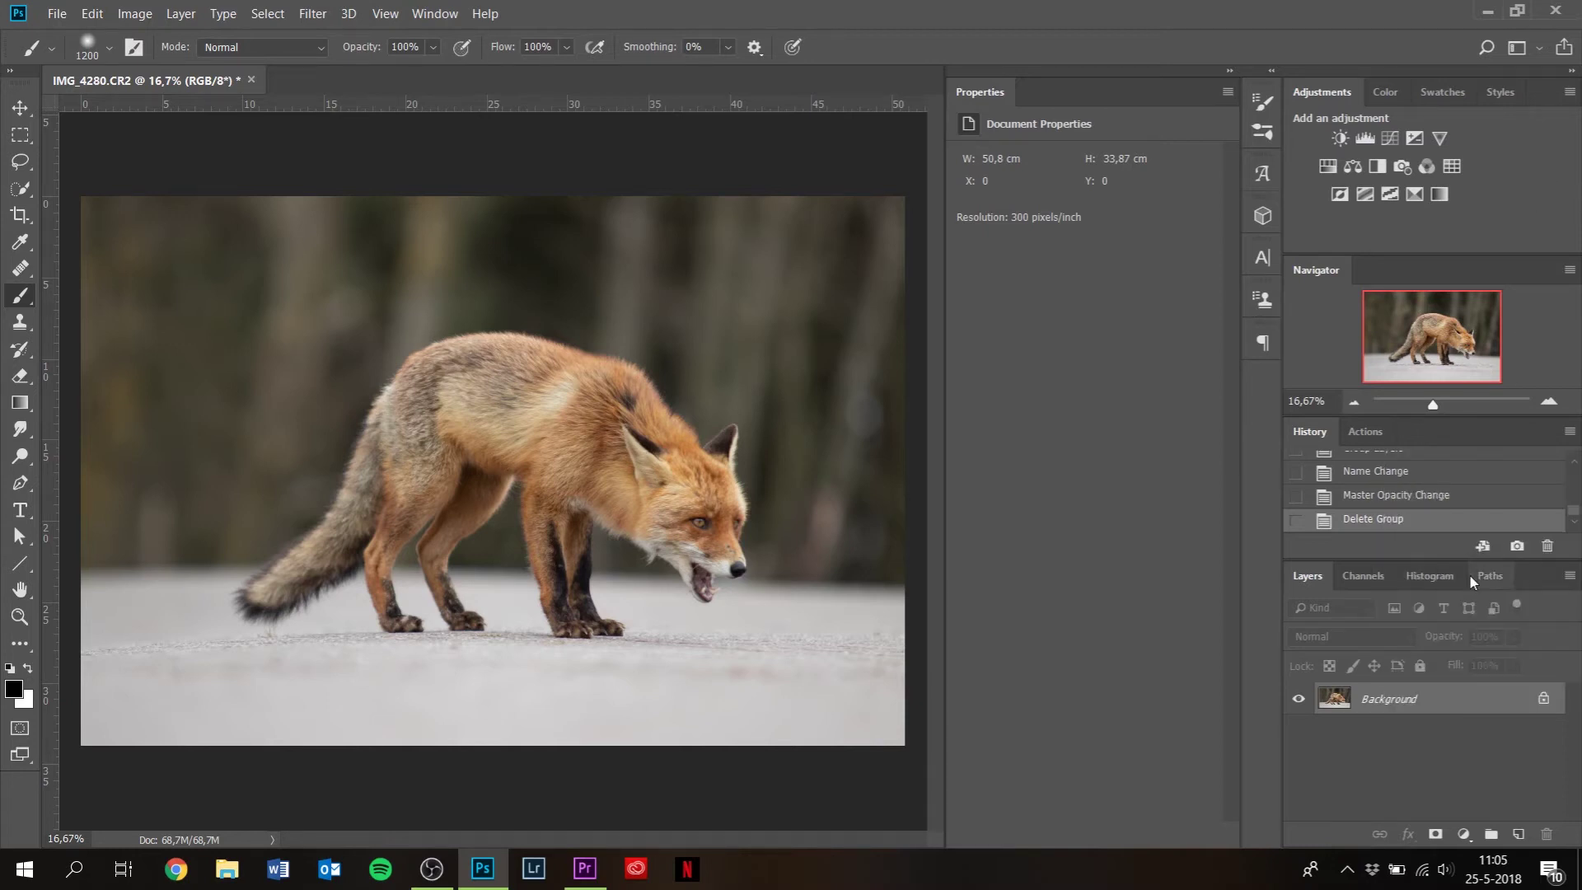
key("ctrl+shift+n")
key("Return")
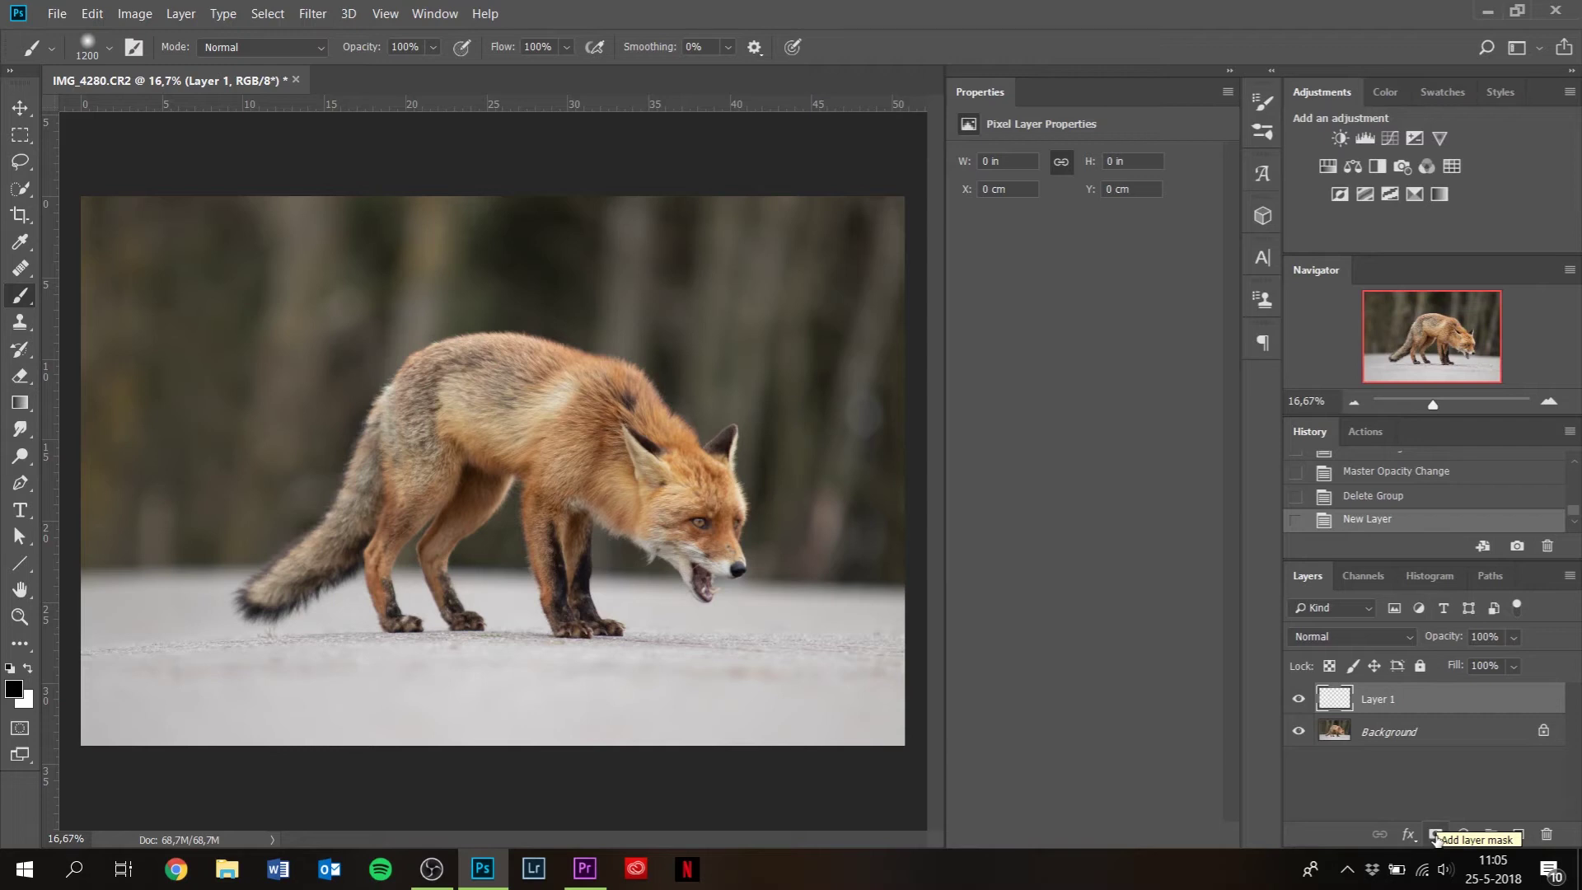
left_click(1434, 834)
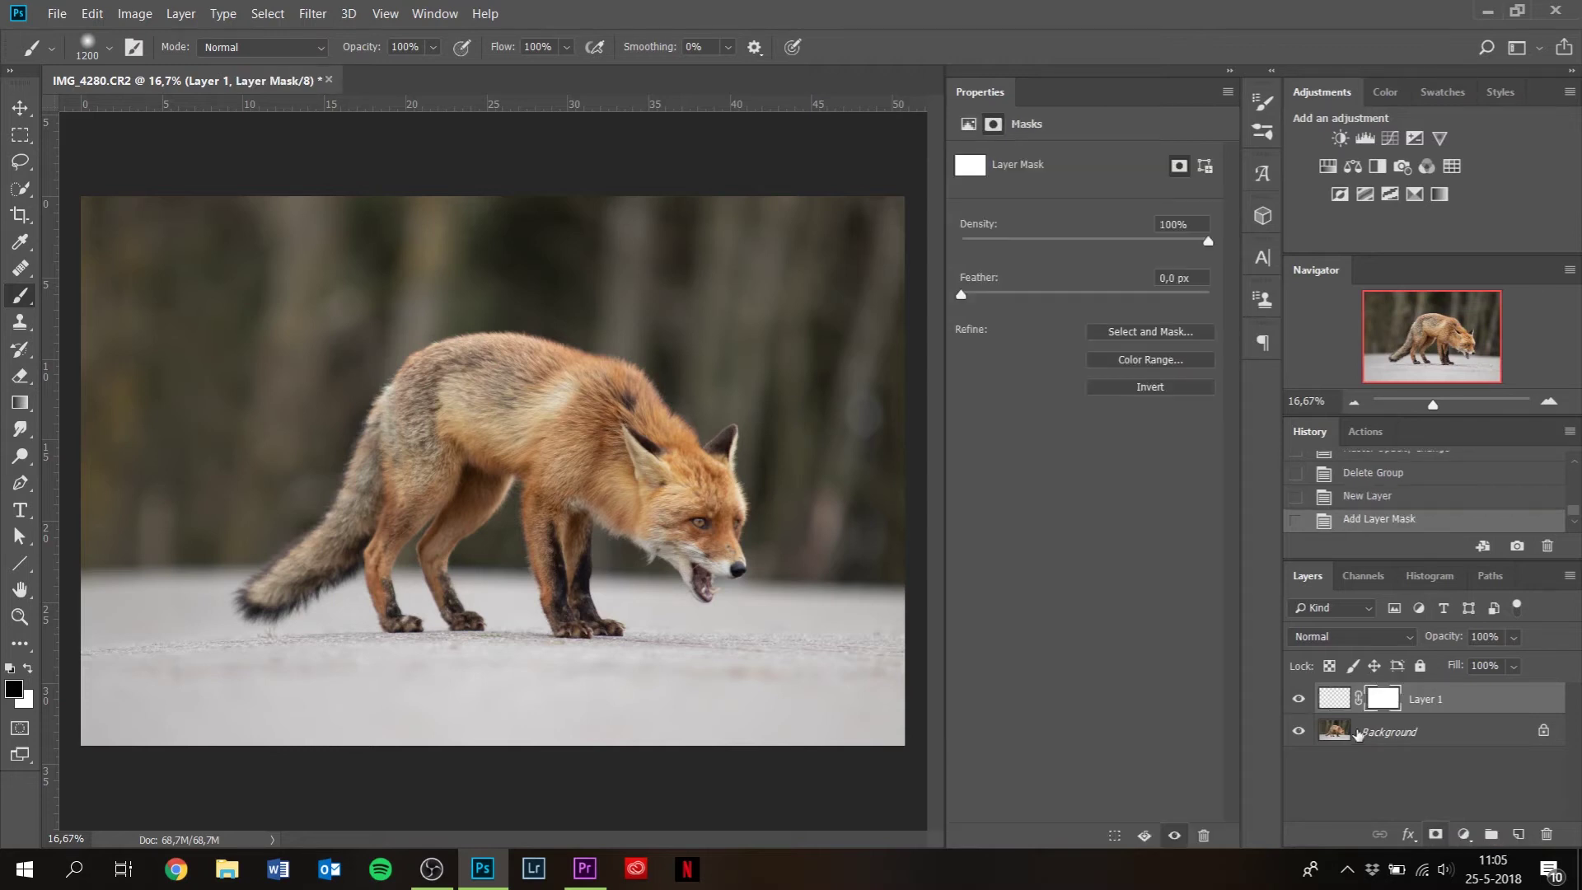
left_click(1323, 700)
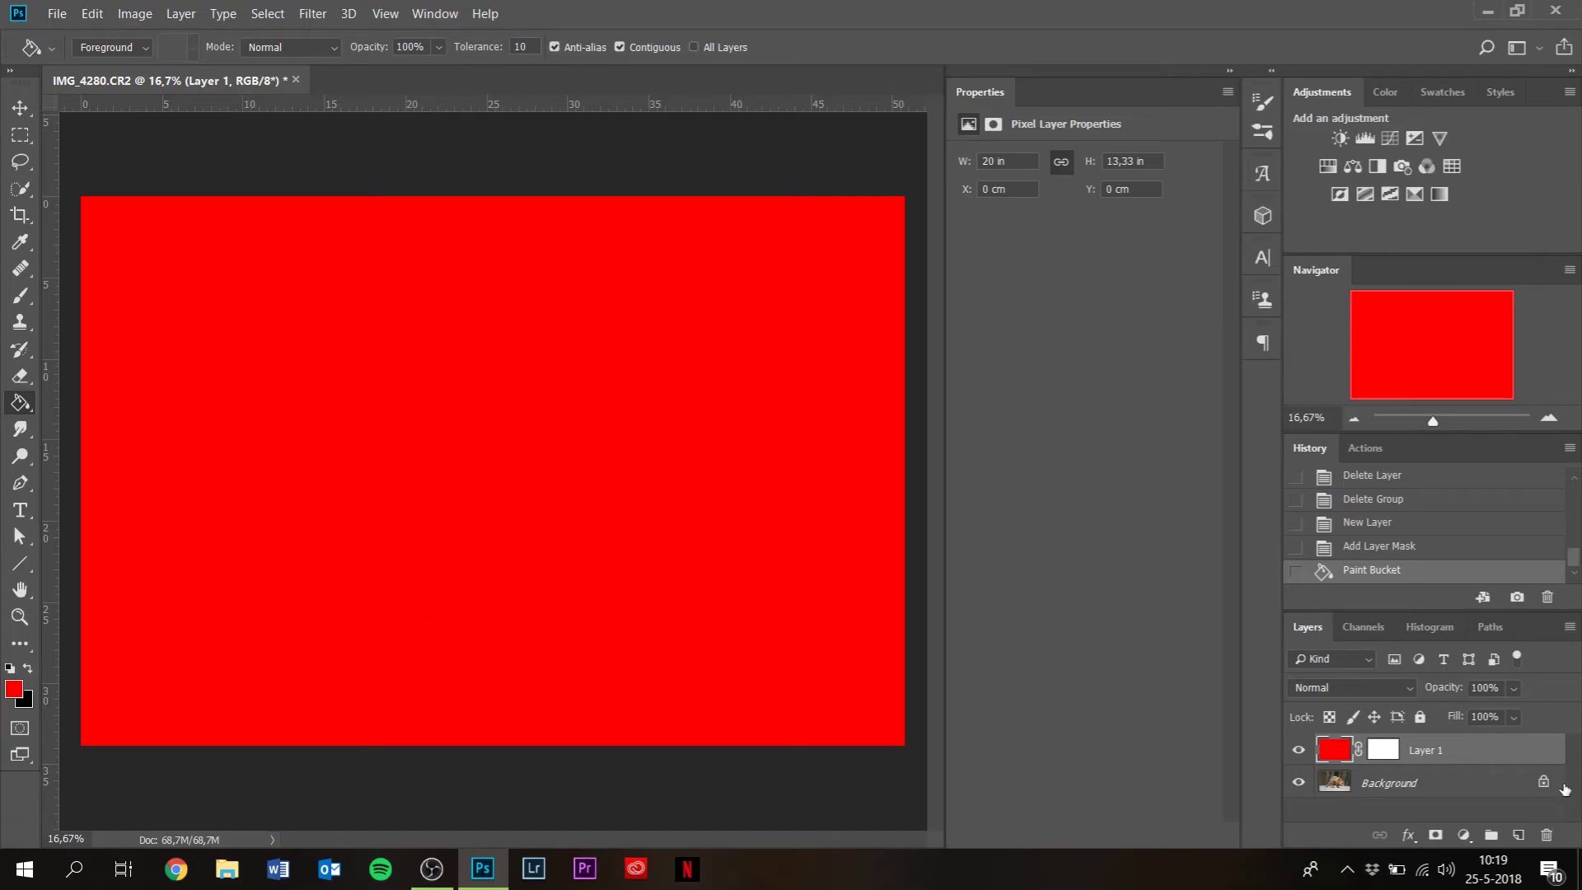
- Paint black on Layer 1's mask with an 1100 px soft brush to reveal the fox and its surroundings
left_click(1389, 753)
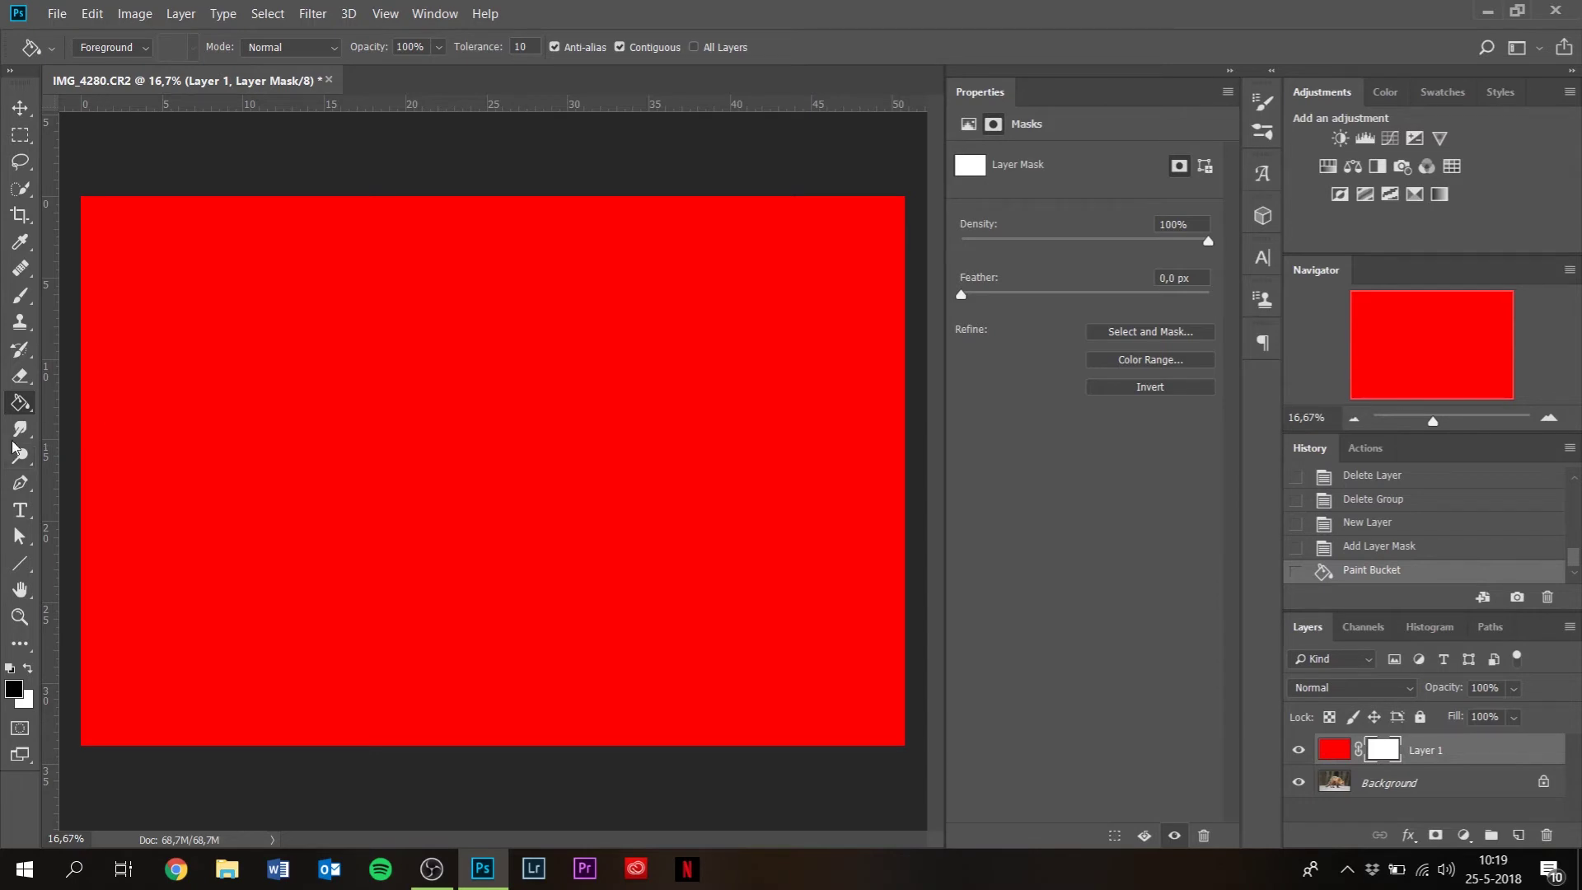
left_click(23, 296)
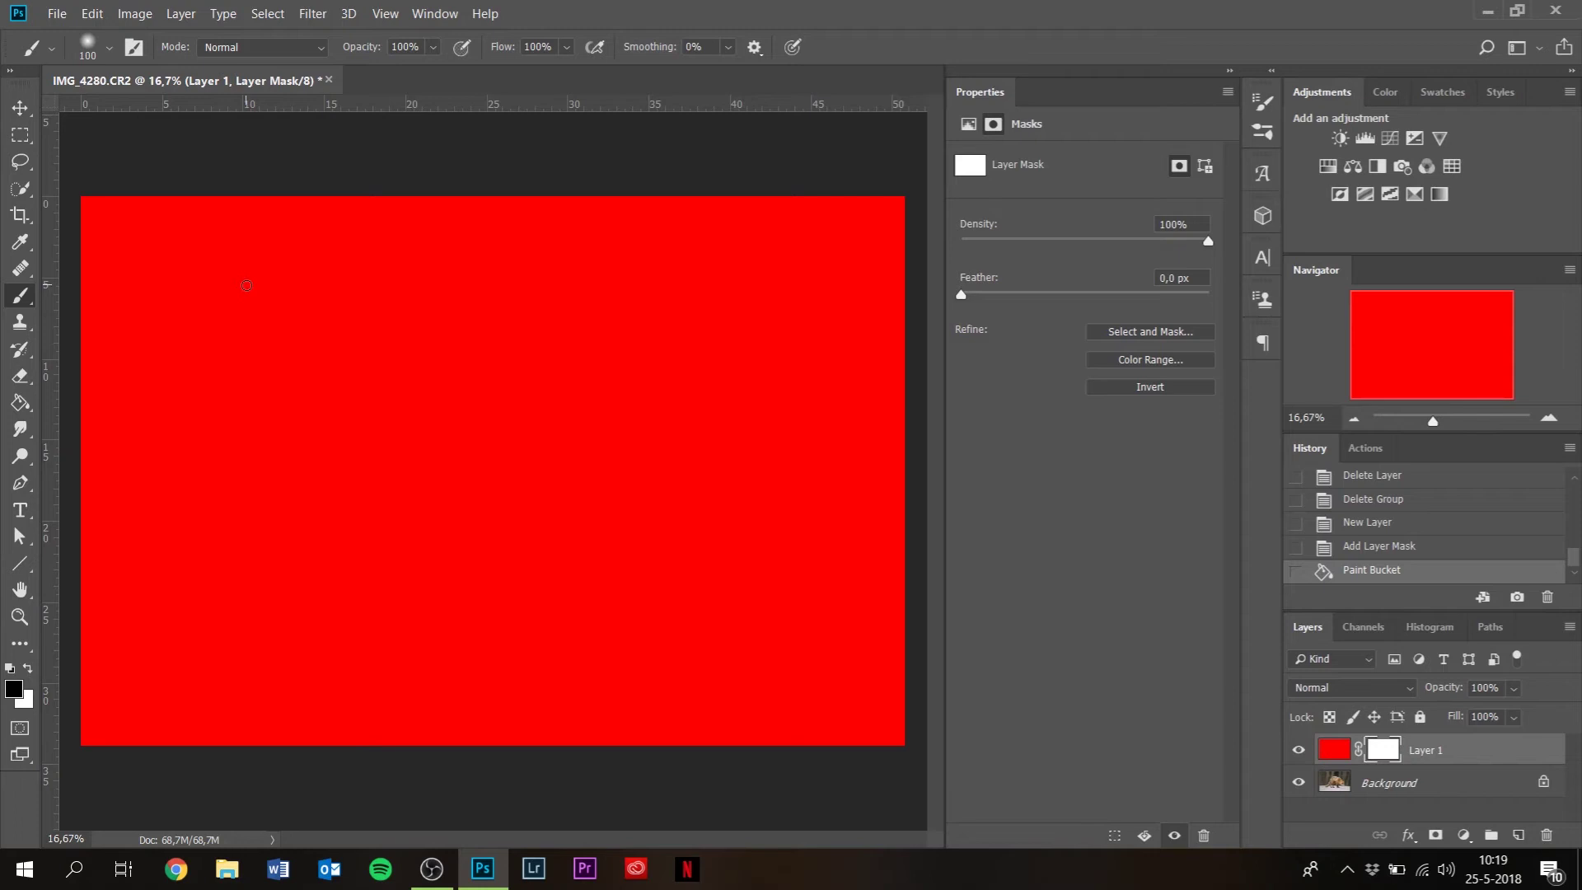
key("bracketright")
key("bracketright")
mouse_move(539, 381)
left_mouse_down()
mouse_move(478, 462)
mouse_move(564, 412)
mouse_move(577, 568)
mouse_move(733, 479)
mouse_move(725, 577)
mouse_move(667, 609)
mouse_move(554, 425)
mouse_move(622, 472)
mouse_move(461, 395)
mouse_move(387, 577)
mouse_move(395, 362)
mouse_move(576, 625)
mouse_move(659, 668)
mouse_move(248, 609)
mouse_move(350, 659)
mouse_move(622, 450)
mouse_move(655, 474)
mouse_move(659, 375)
mouse_move(536, 317)
left_mouse_up()
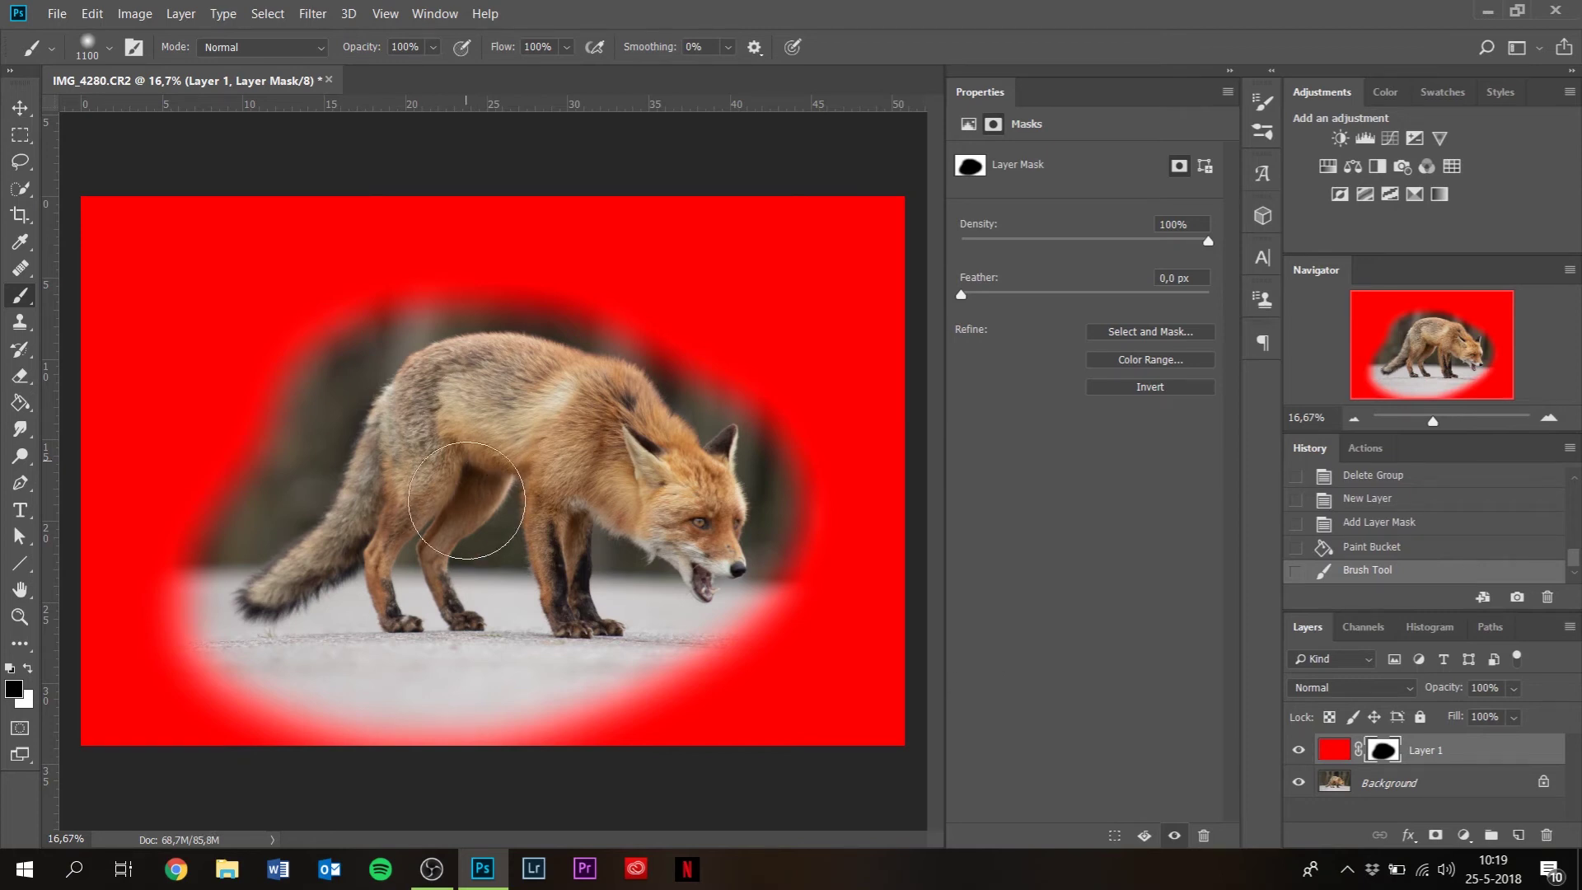
- Paint white on Layer 1's mask around the fox to bring the red back closer to its outline
left_click(28, 669)
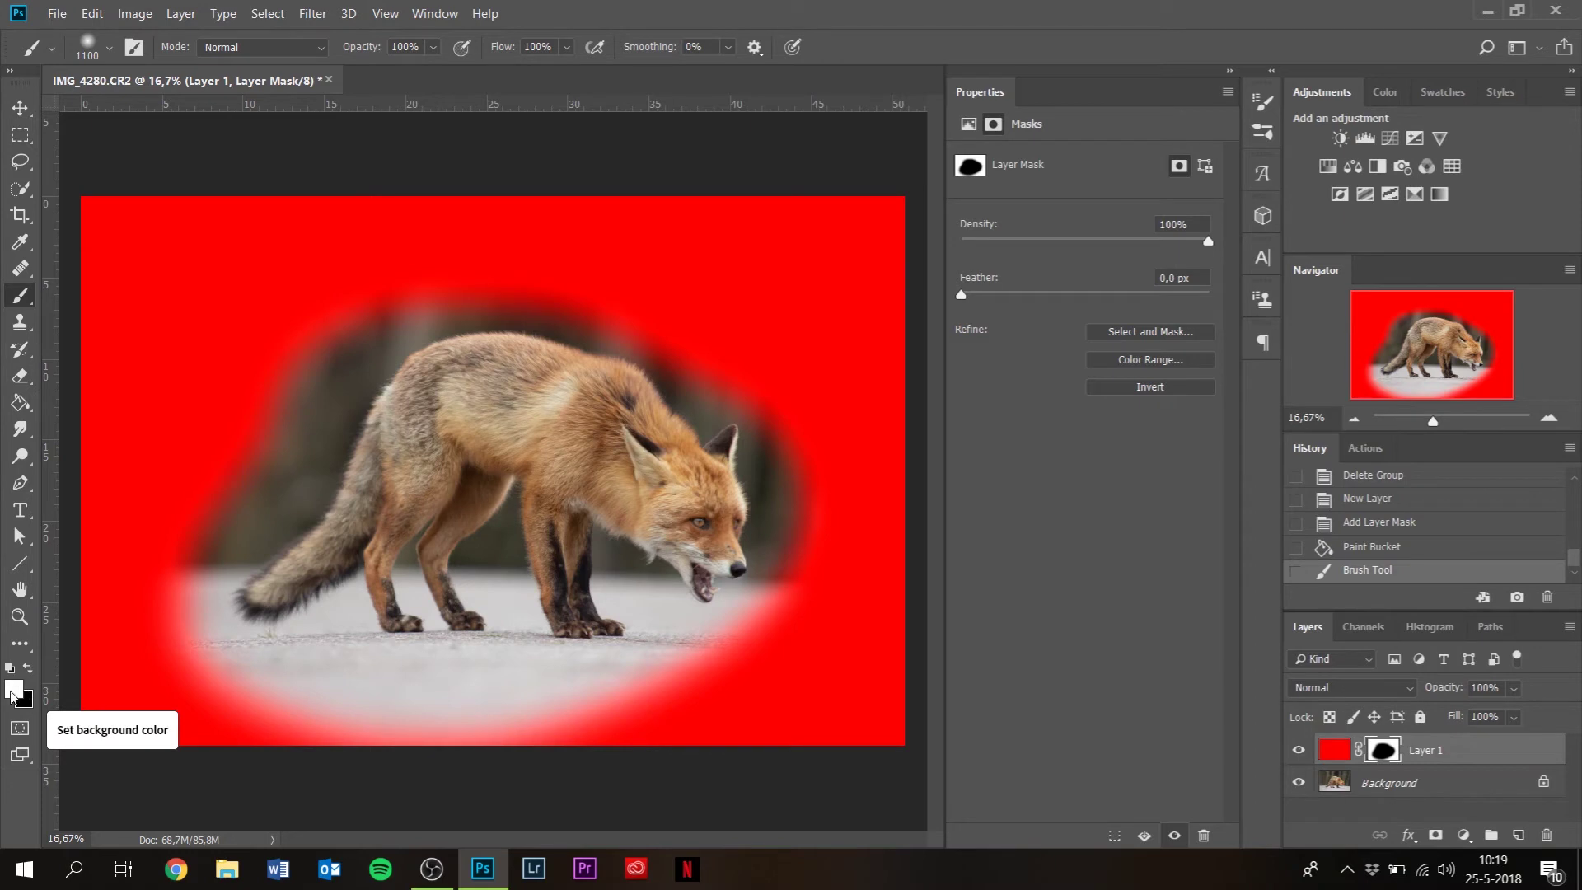
mouse_move(311, 363)
left_mouse_down()
mouse_move(284, 416)
mouse_move(369, 323)
mouse_move(431, 289)
mouse_move(481, 271)
mouse_move(602, 275)
mouse_move(696, 319)
mouse_move(791, 402)
mouse_move(835, 525)
left_mouse_up()
mouse_move(807, 451)
left_mouse_down()
mouse_move(803, 595)
mouse_move(766, 648)
mouse_move(707, 665)
mouse_move(642, 628)
mouse_move(655, 673)
mouse_move(586, 735)
mouse_move(263, 722)
mouse_move(392, 737)
mouse_move(532, 725)
mouse_move(330, 718)
mouse_move(189, 670)
mouse_move(157, 582)
mouse_move(210, 489)
left_mouse_up()
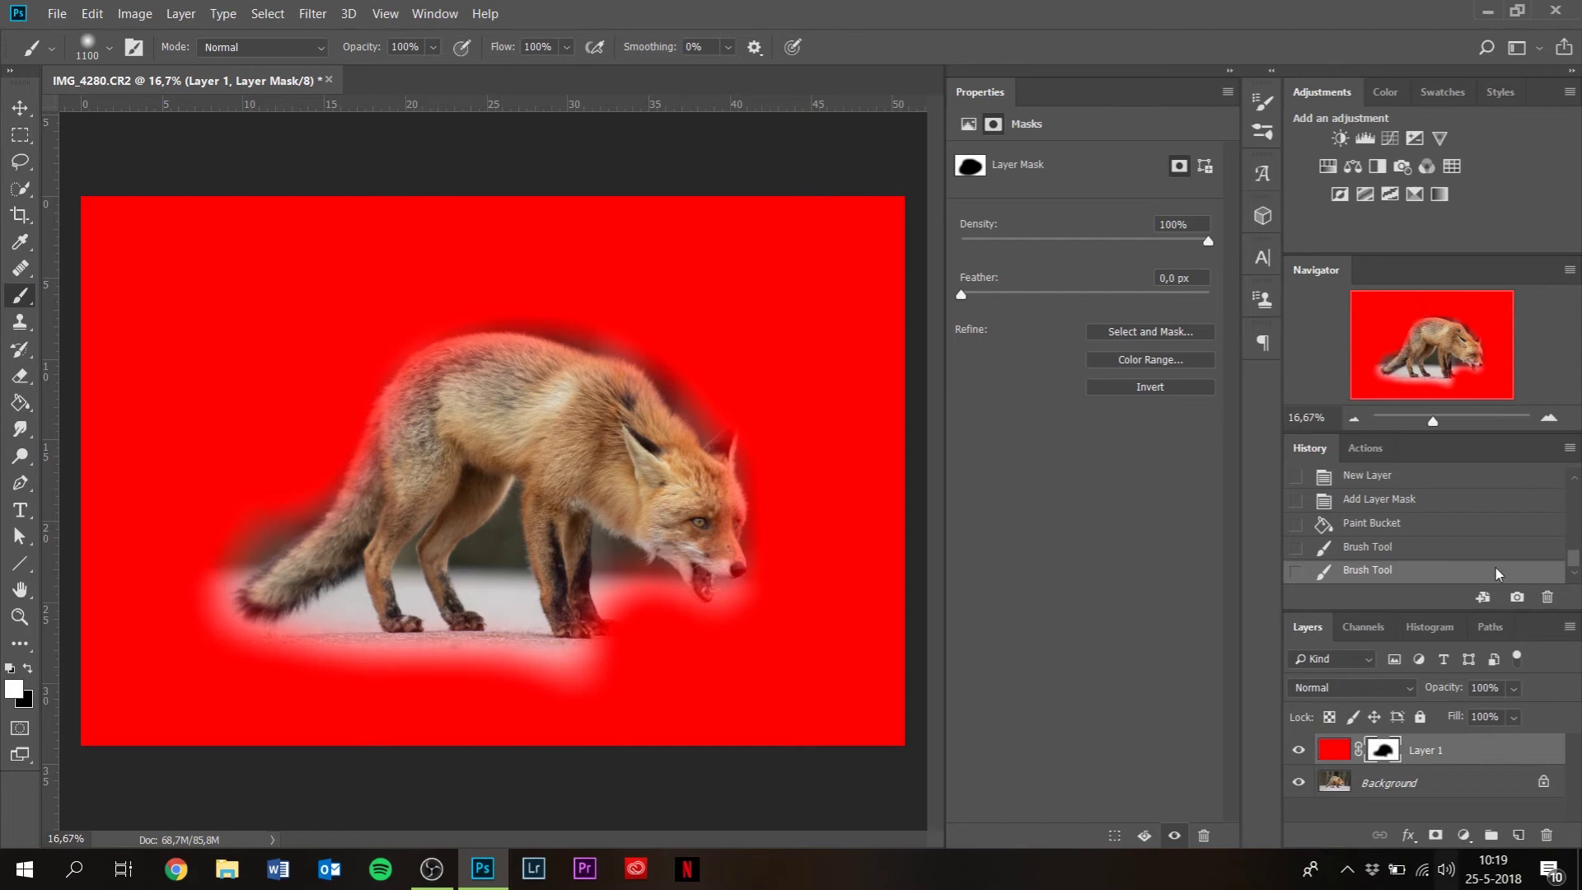
- Hide Layer 1 and add a new layer above it filled with red
left_click(1298, 750)
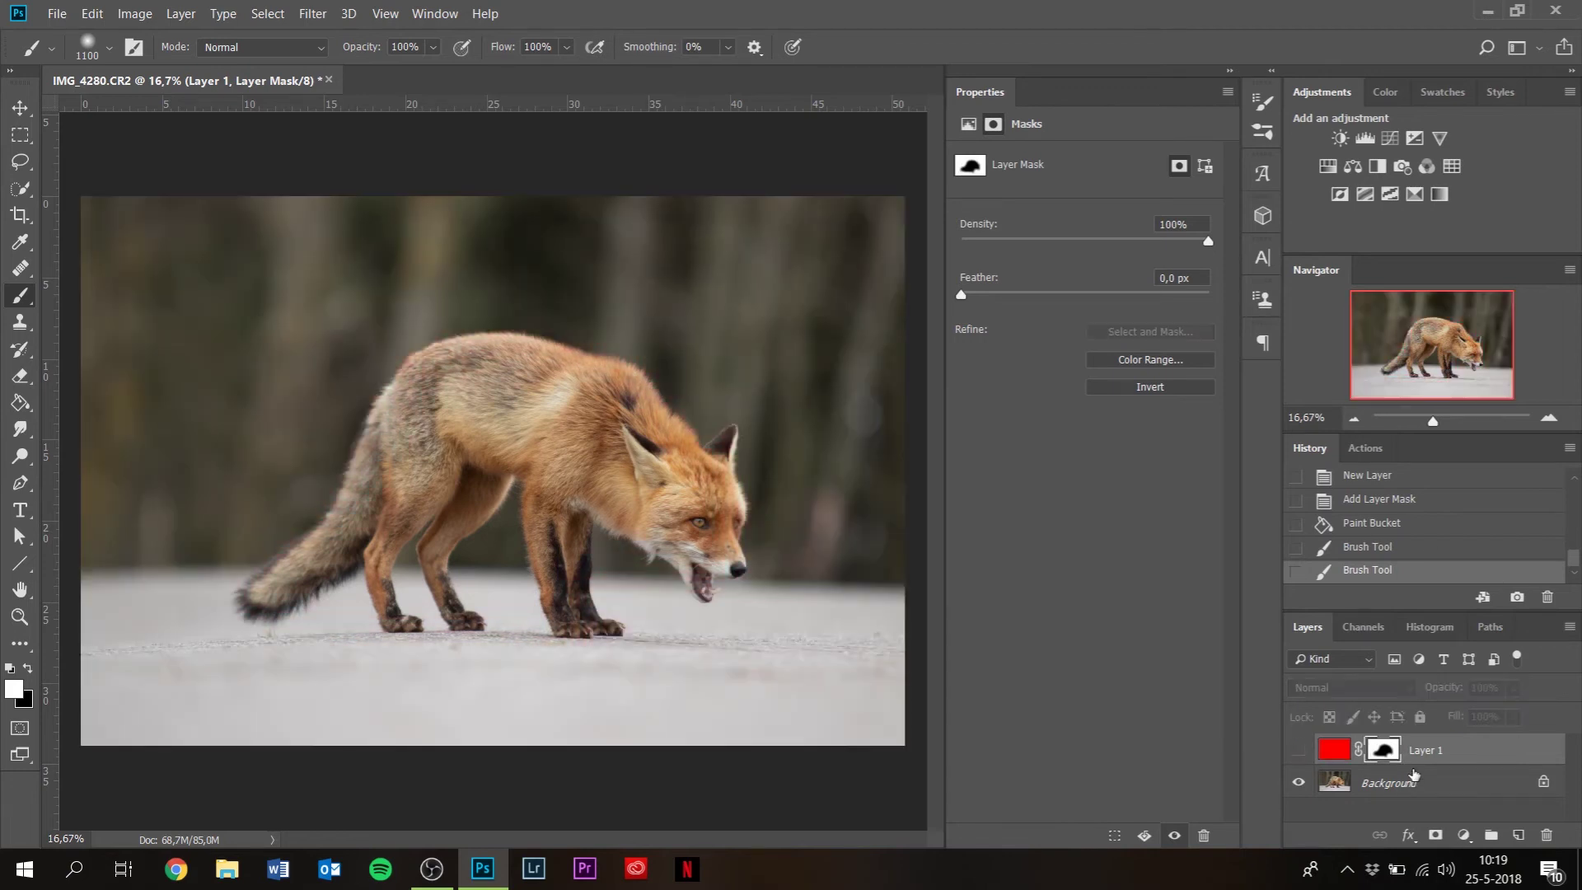
left_click(1518, 835)
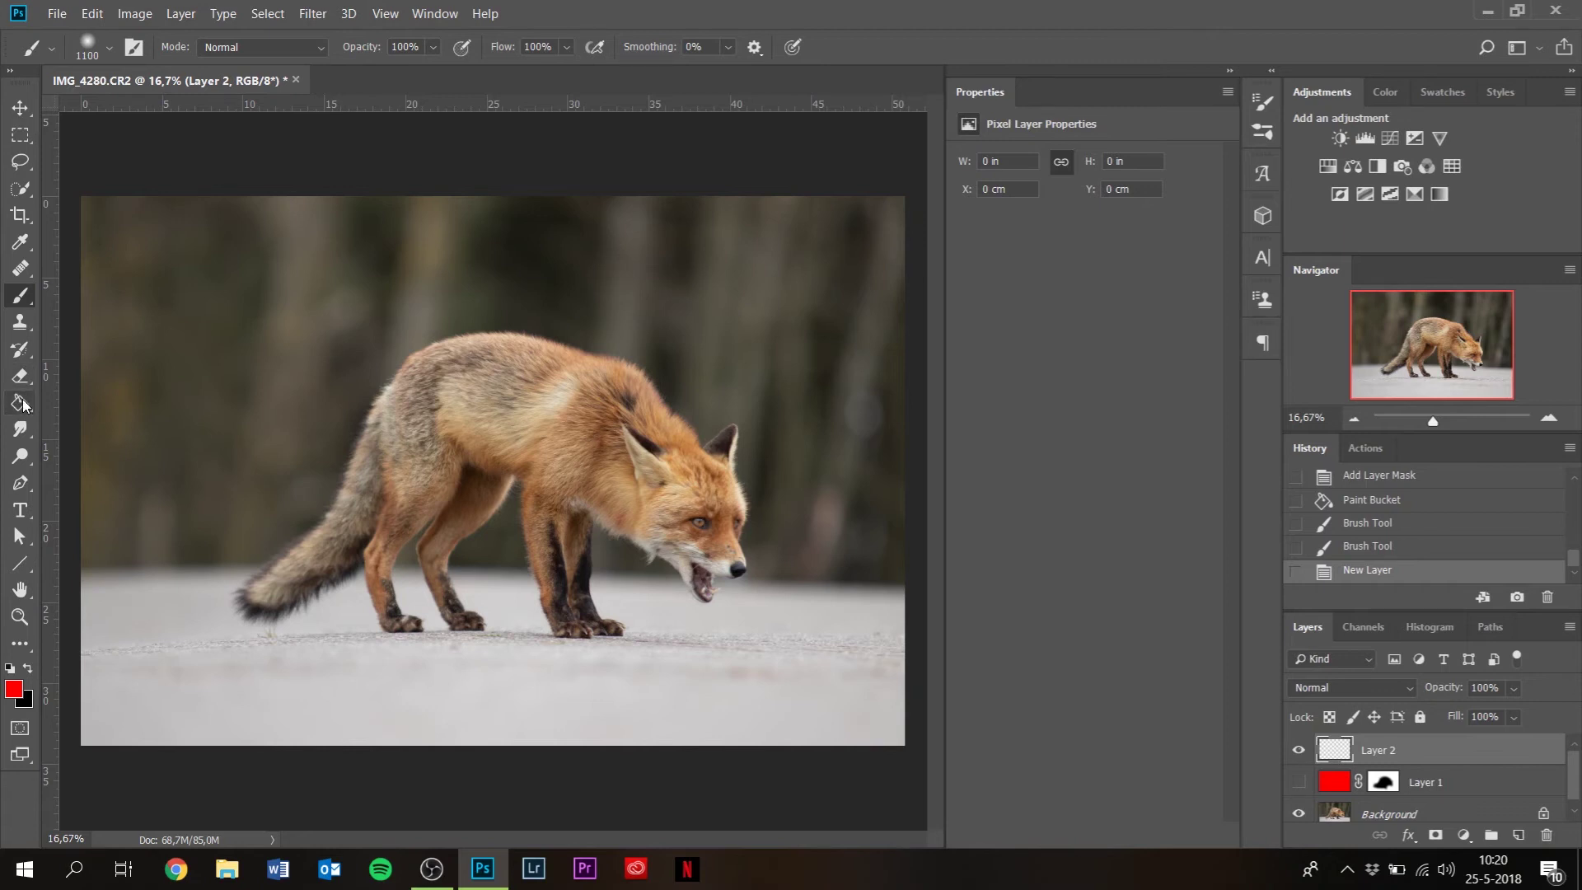
left_click(20, 402)
left_click(415, 461)
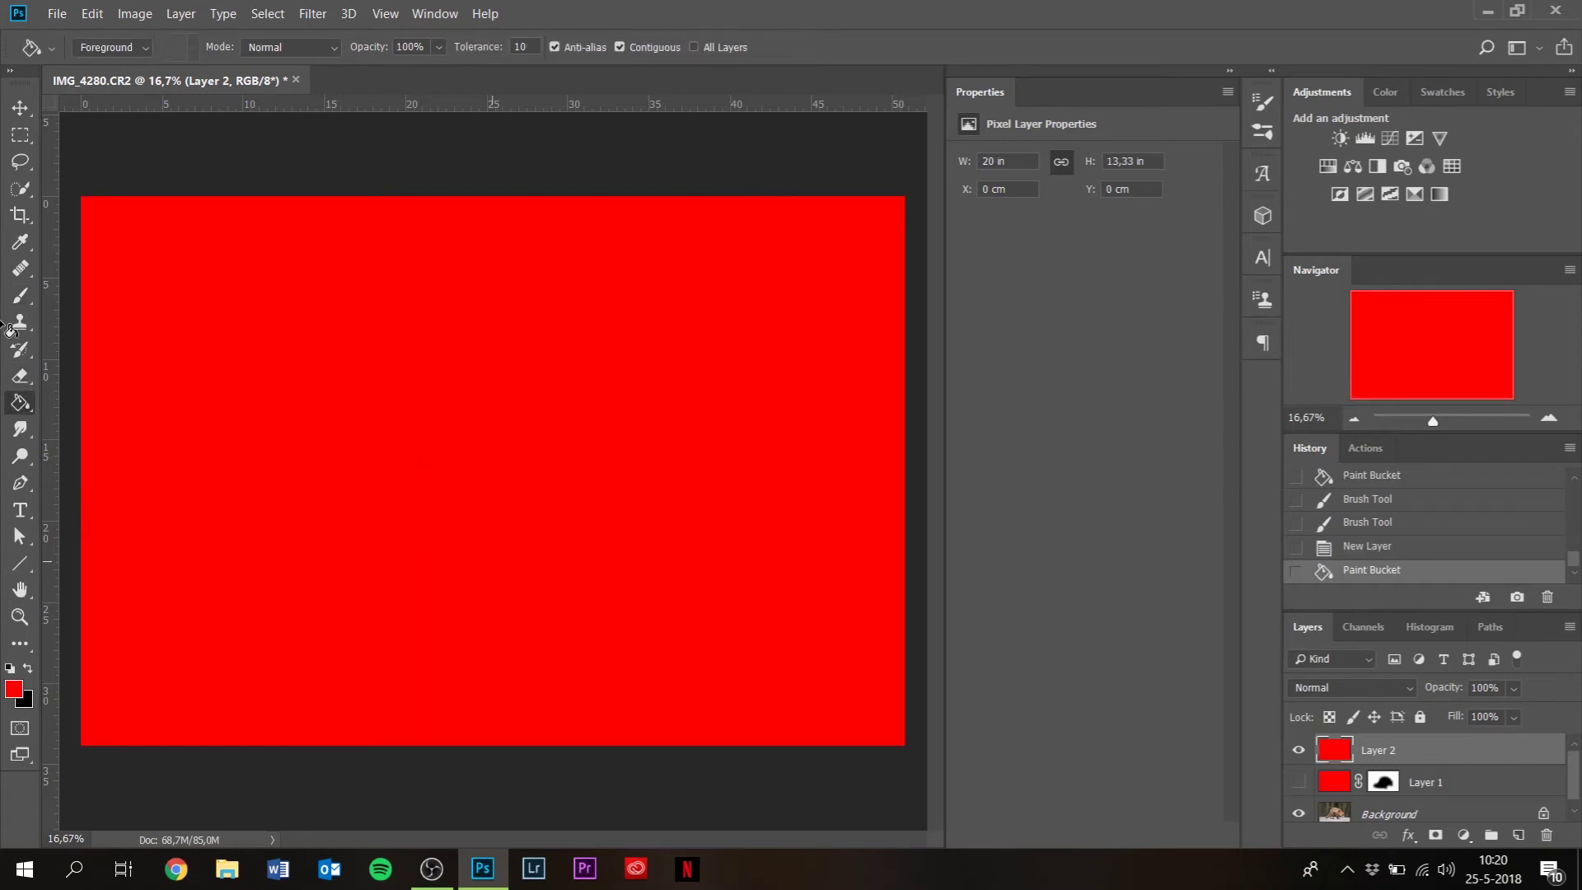
- Erase the red of Layer 2 over the fox and the area around it with a 495 px soft eraser
left_click(20, 376)
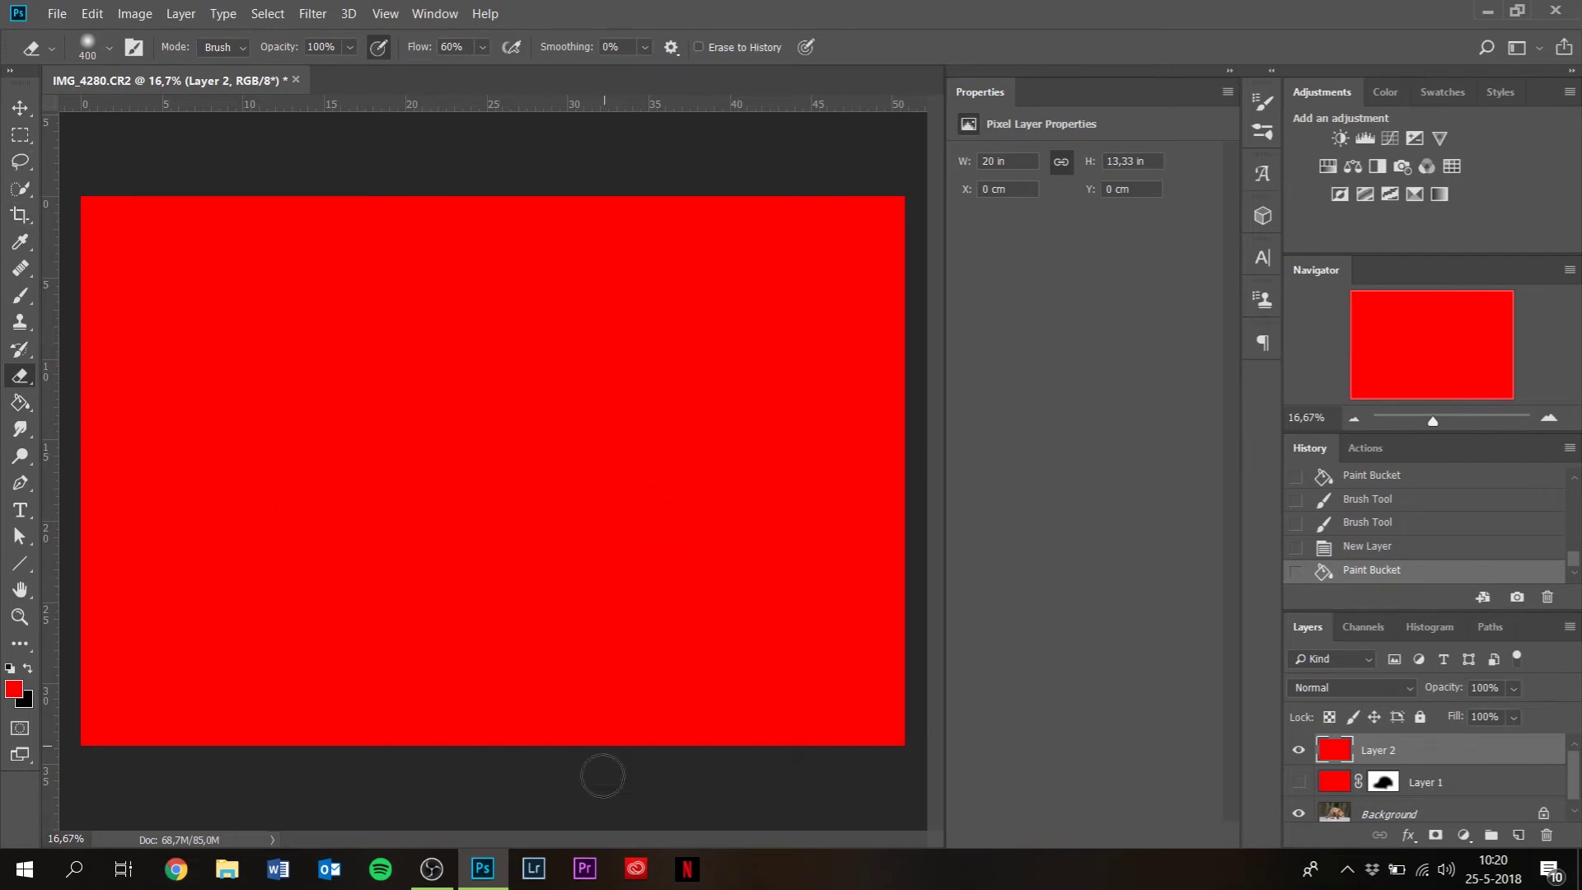
left_click(108, 50)
left_click_drag(230, 110, 236, 118)
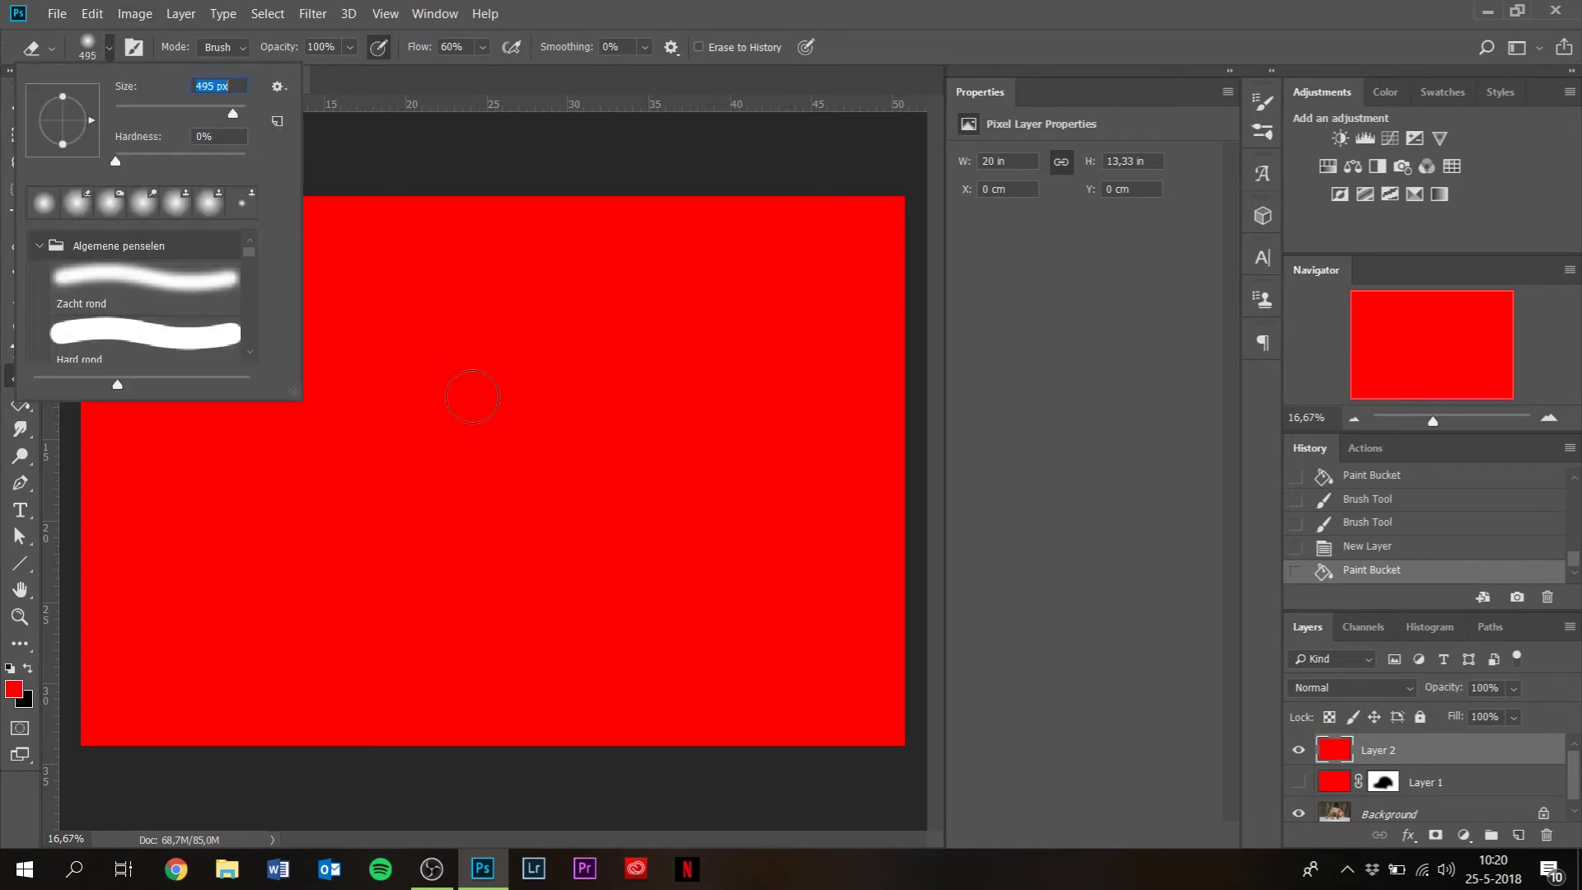
left_click(774, 6)
mouse_move(399, 330)
left_mouse_down()
mouse_move(303, 474)
mouse_move(293, 526)
mouse_move(409, 493)
mouse_move(402, 529)
mouse_move(477, 492)
mouse_move(432, 546)
mouse_move(616, 455)
mouse_move(701, 464)
mouse_move(806, 441)
mouse_move(663, 487)
mouse_move(469, 505)
mouse_move(593, 462)
mouse_move(420, 372)
mouse_move(642, 384)
mouse_move(442, 359)
mouse_move(663, 369)
mouse_move(476, 347)
mouse_move(765, 405)
mouse_move(491, 374)
mouse_move(633, 418)
mouse_move(386, 553)
mouse_move(545, 540)
mouse_move(526, 577)
mouse_move(627, 558)
mouse_move(587, 625)
mouse_move(627, 413)
mouse_move(706, 399)
mouse_move(689, 374)
mouse_move(748, 445)
mouse_move(792, 446)
mouse_move(340, 557)
mouse_move(412, 465)
left_mouse_up()
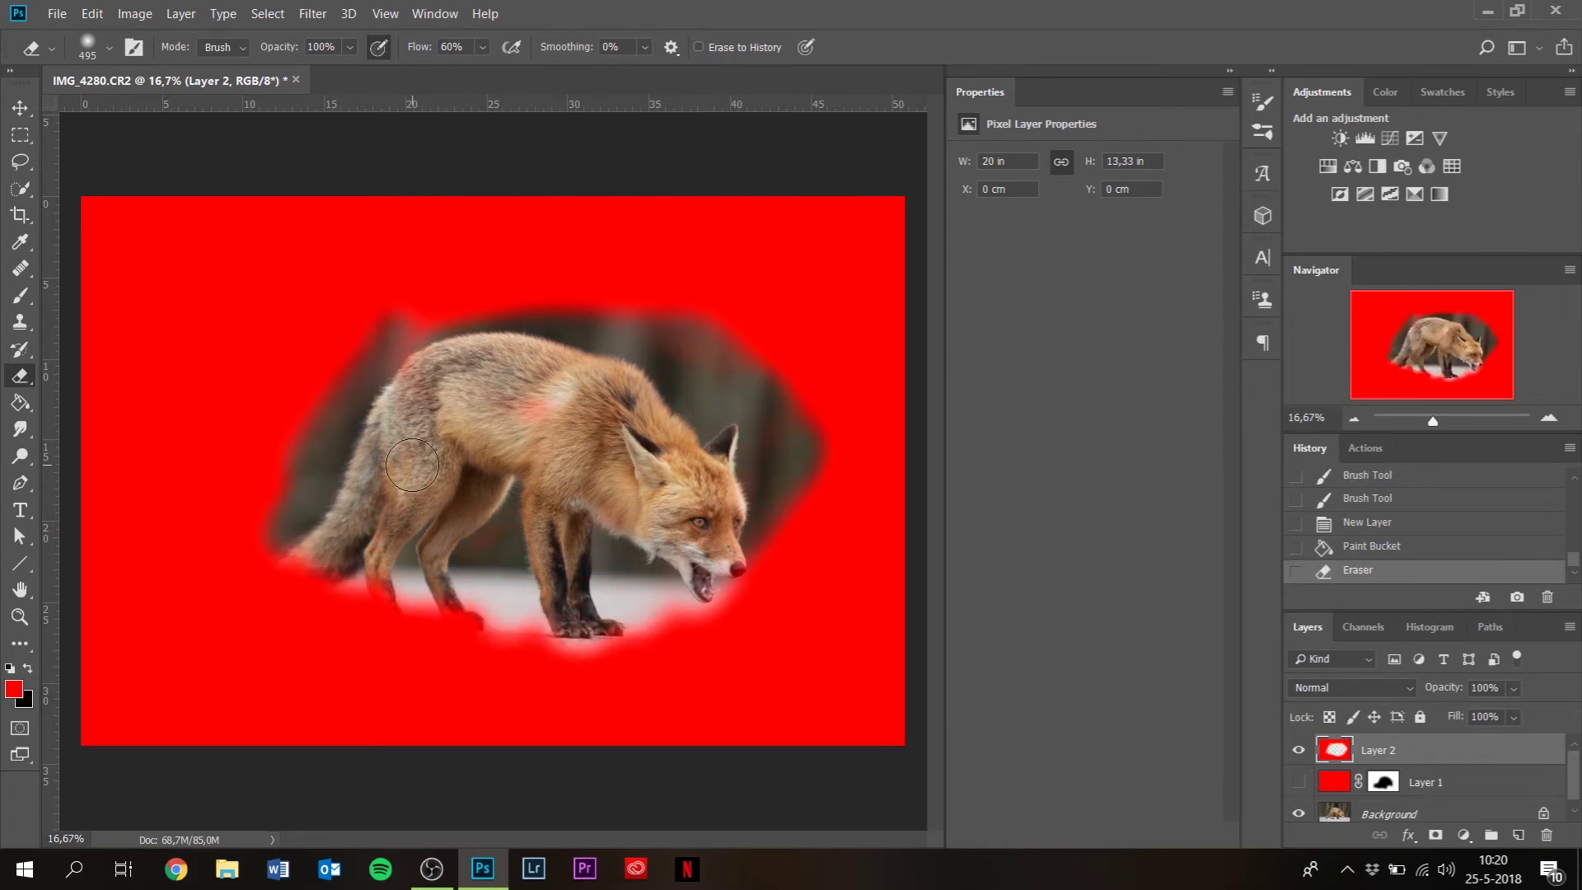
mouse_move(521, 425)
left_mouse_down()
mouse_move(603, 421)
mouse_move(384, 393)
mouse_move(465, 365)
left_mouse_up()
mouse_move(350, 580)
left_mouse_down()
mouse_move(367, 606)
mouse_move(544, 659)
mouse_move(716, 592)
mouse_move(659, 647)
mouse_move(820, 527)
mouse_move(725, 540)
left_mouse_up()
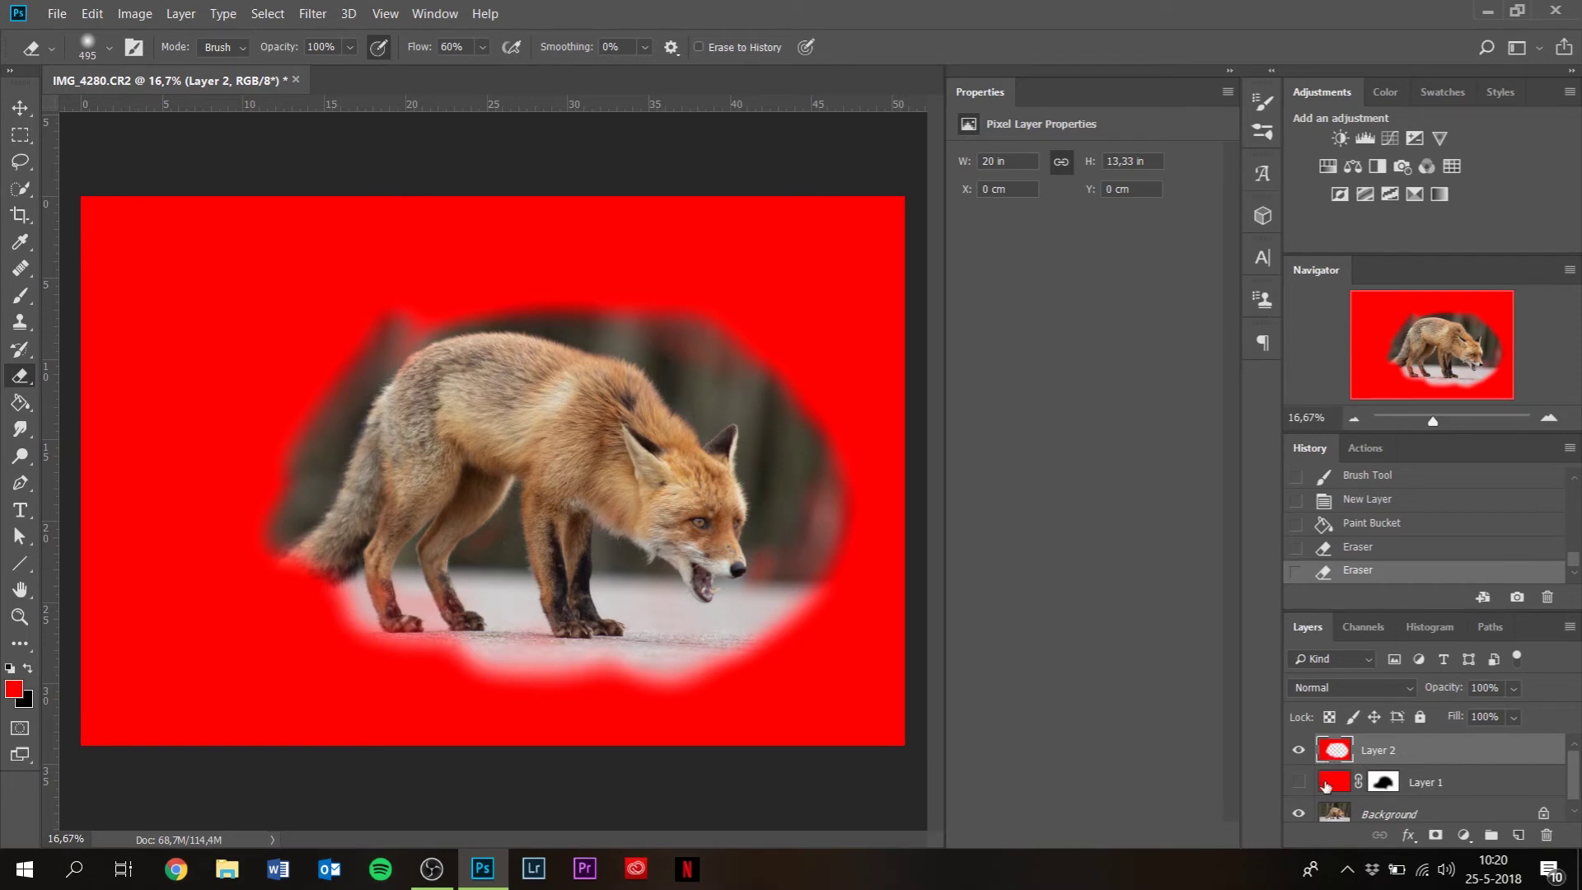
- Delete the erased red Layer 2, keeping the masked Layer 1
left_click(1325, 785)
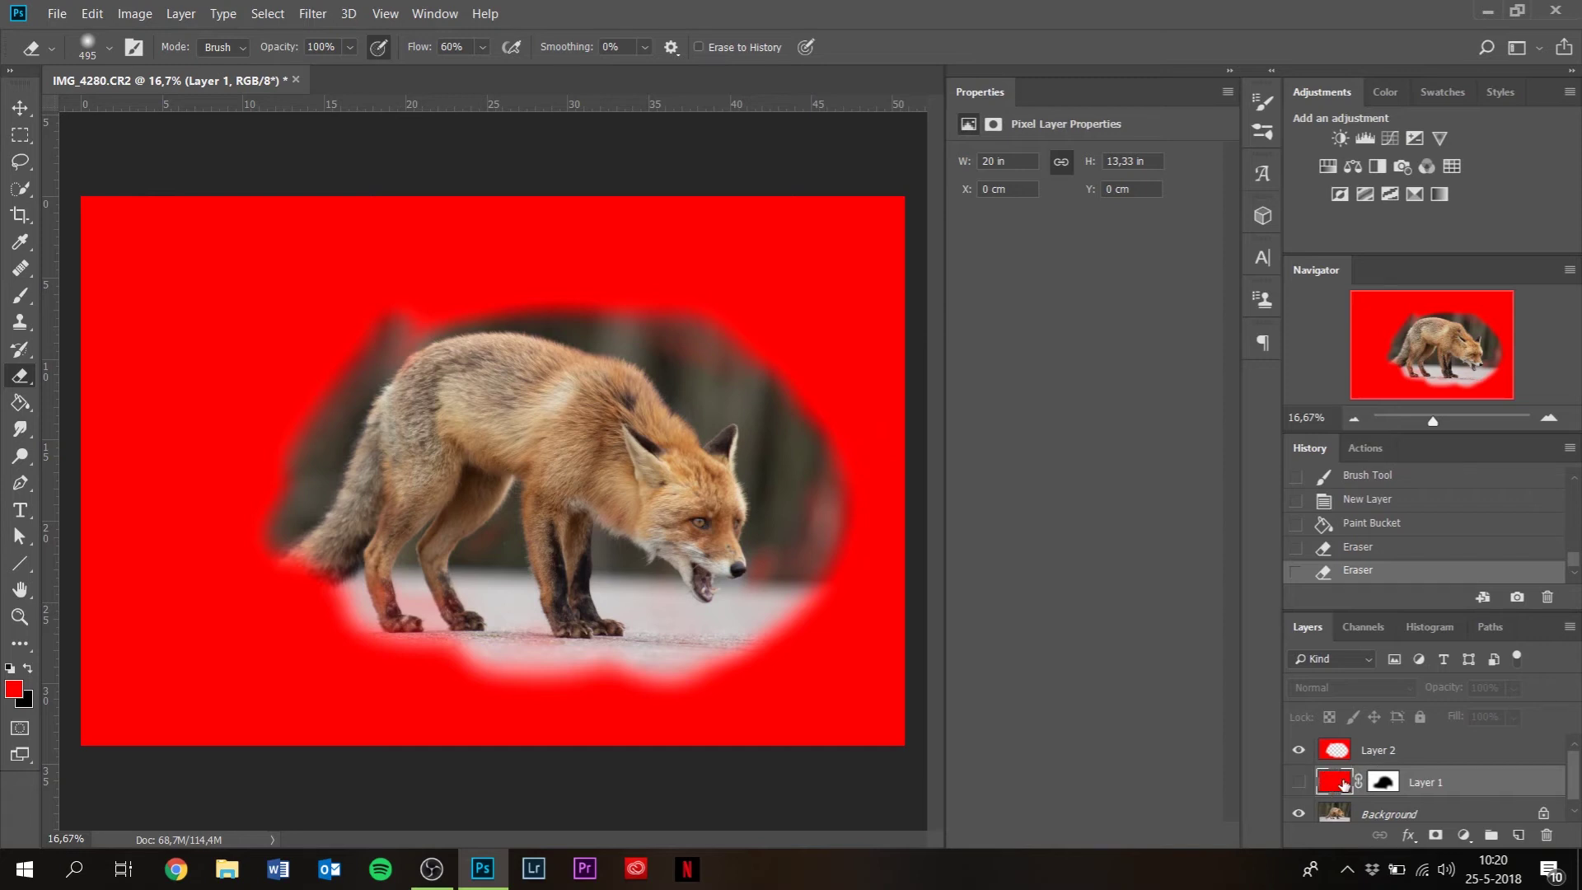
left_click(1383, 781)
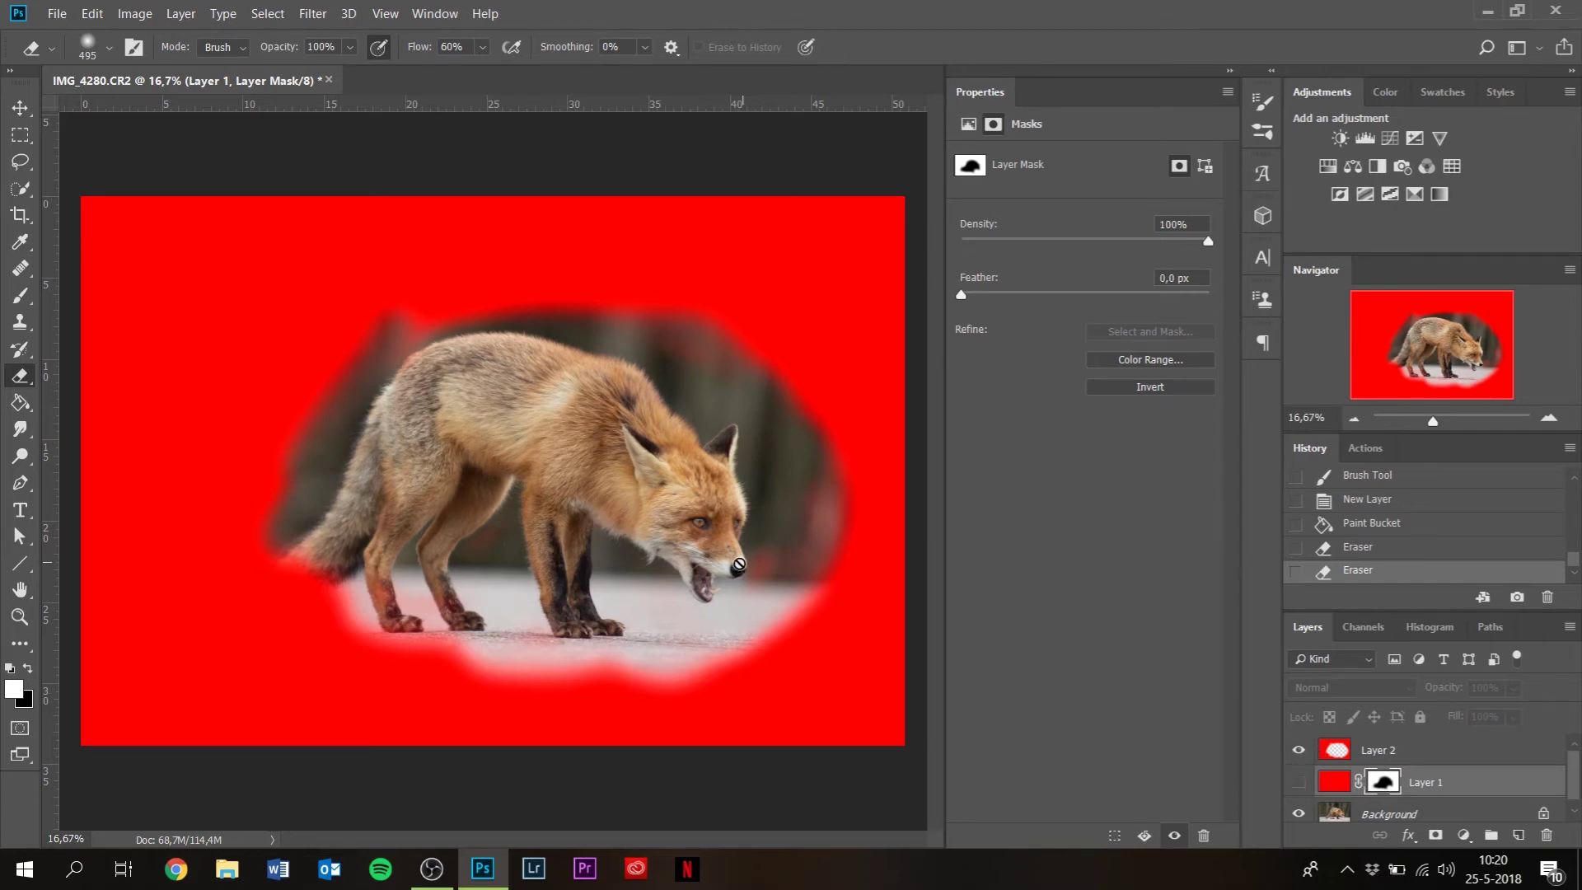
left_click(1337, 754)
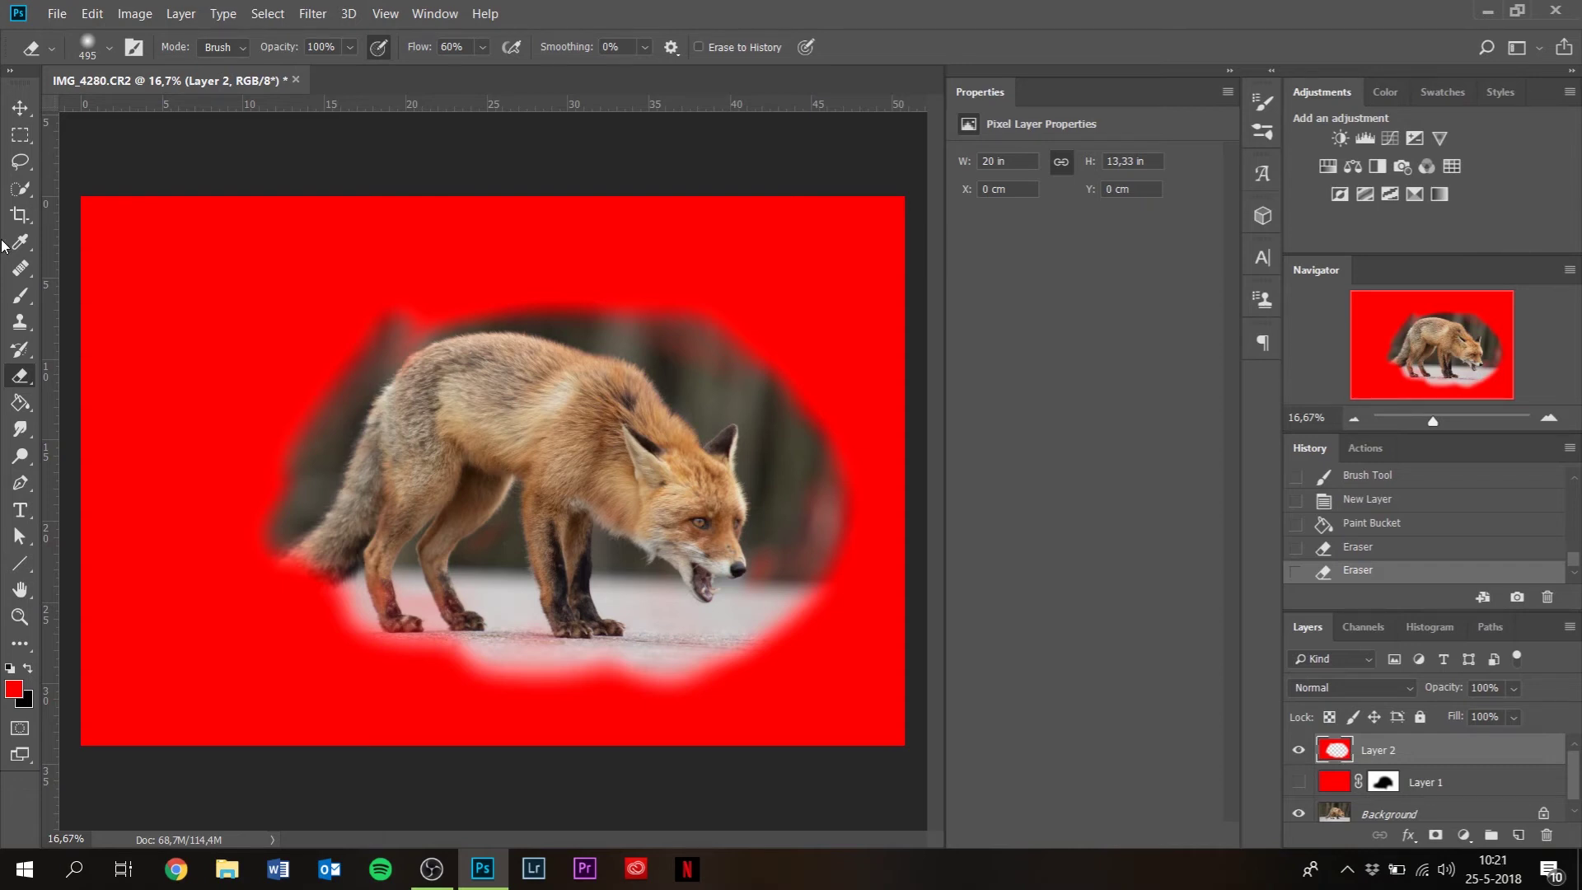
right_click(1374, 754)
left_click(1199, 146)
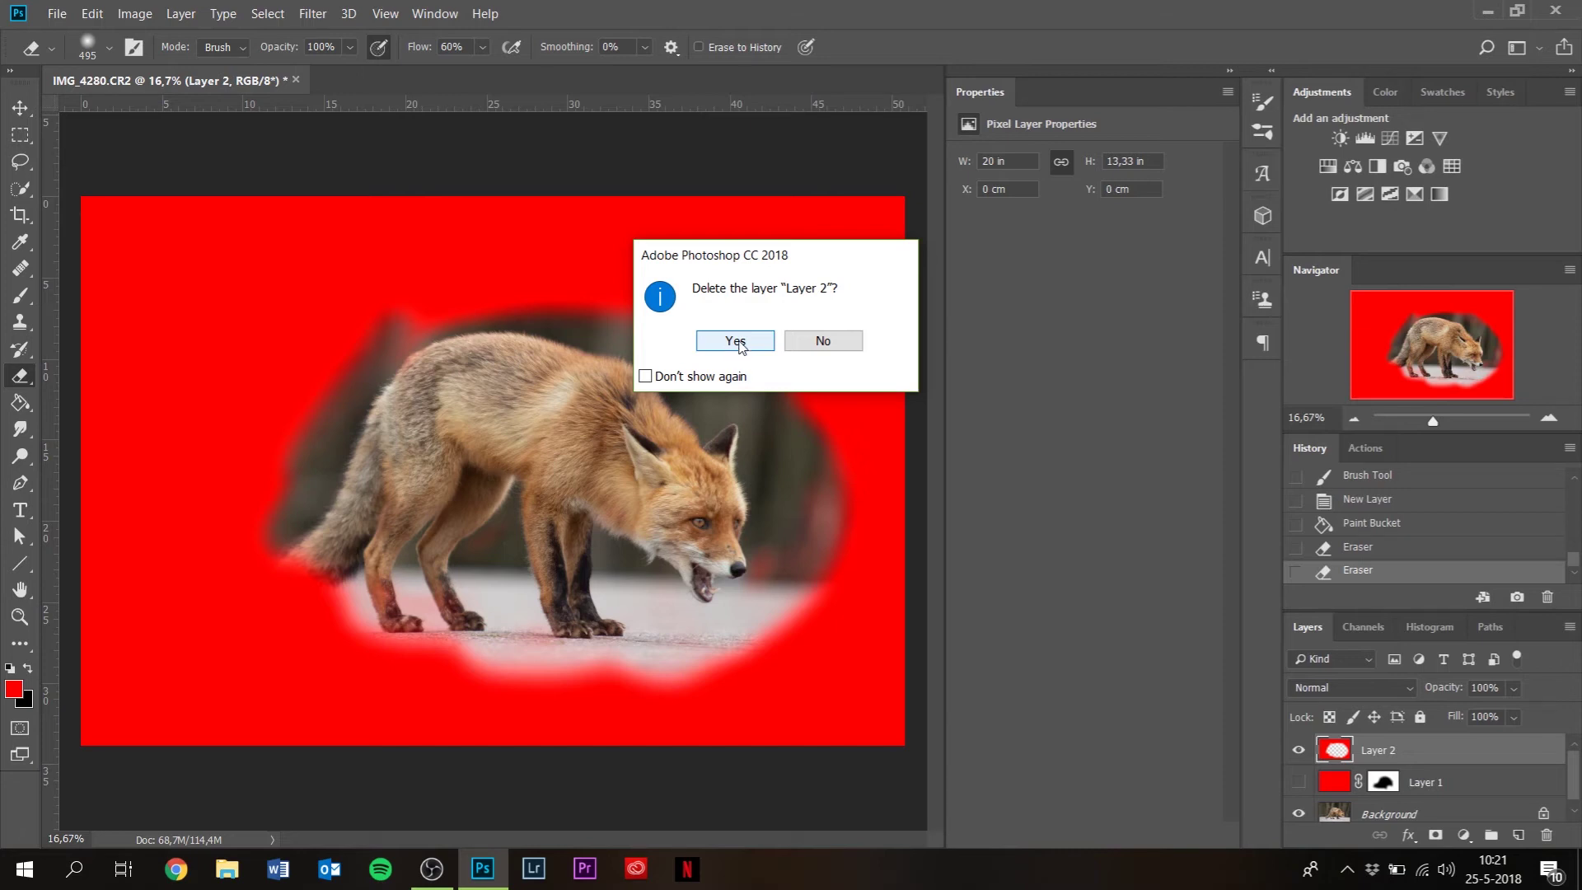
left_click(736, 342)
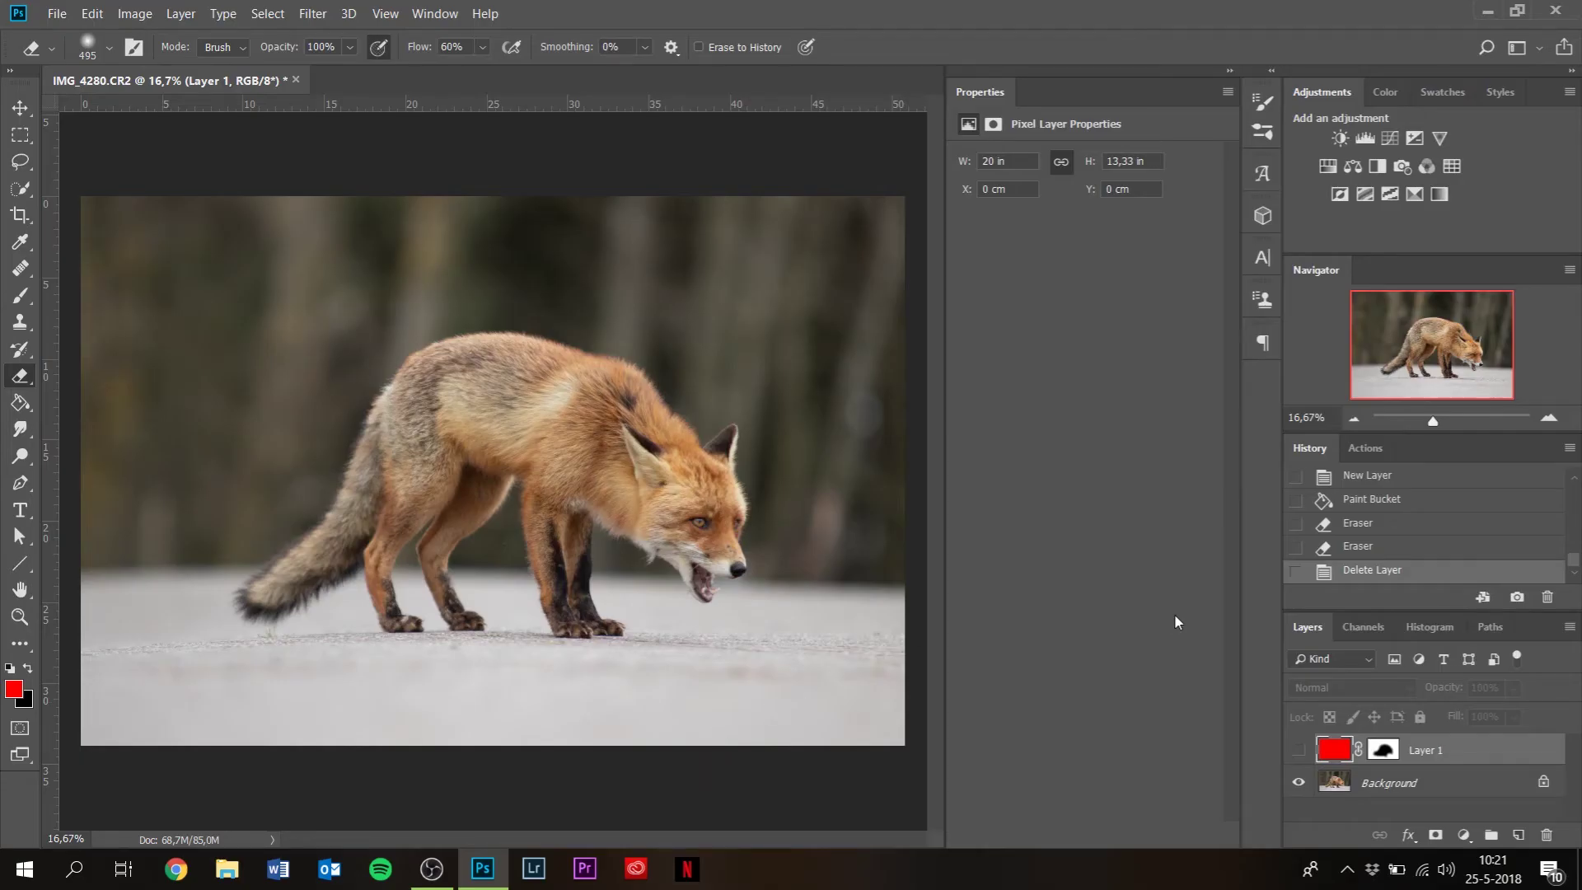
- Add a linear Gradient Fill layer with the Violet, Orange preset above Layer 1 and set its blend mode to Screen
key("ctrl+shift+n")
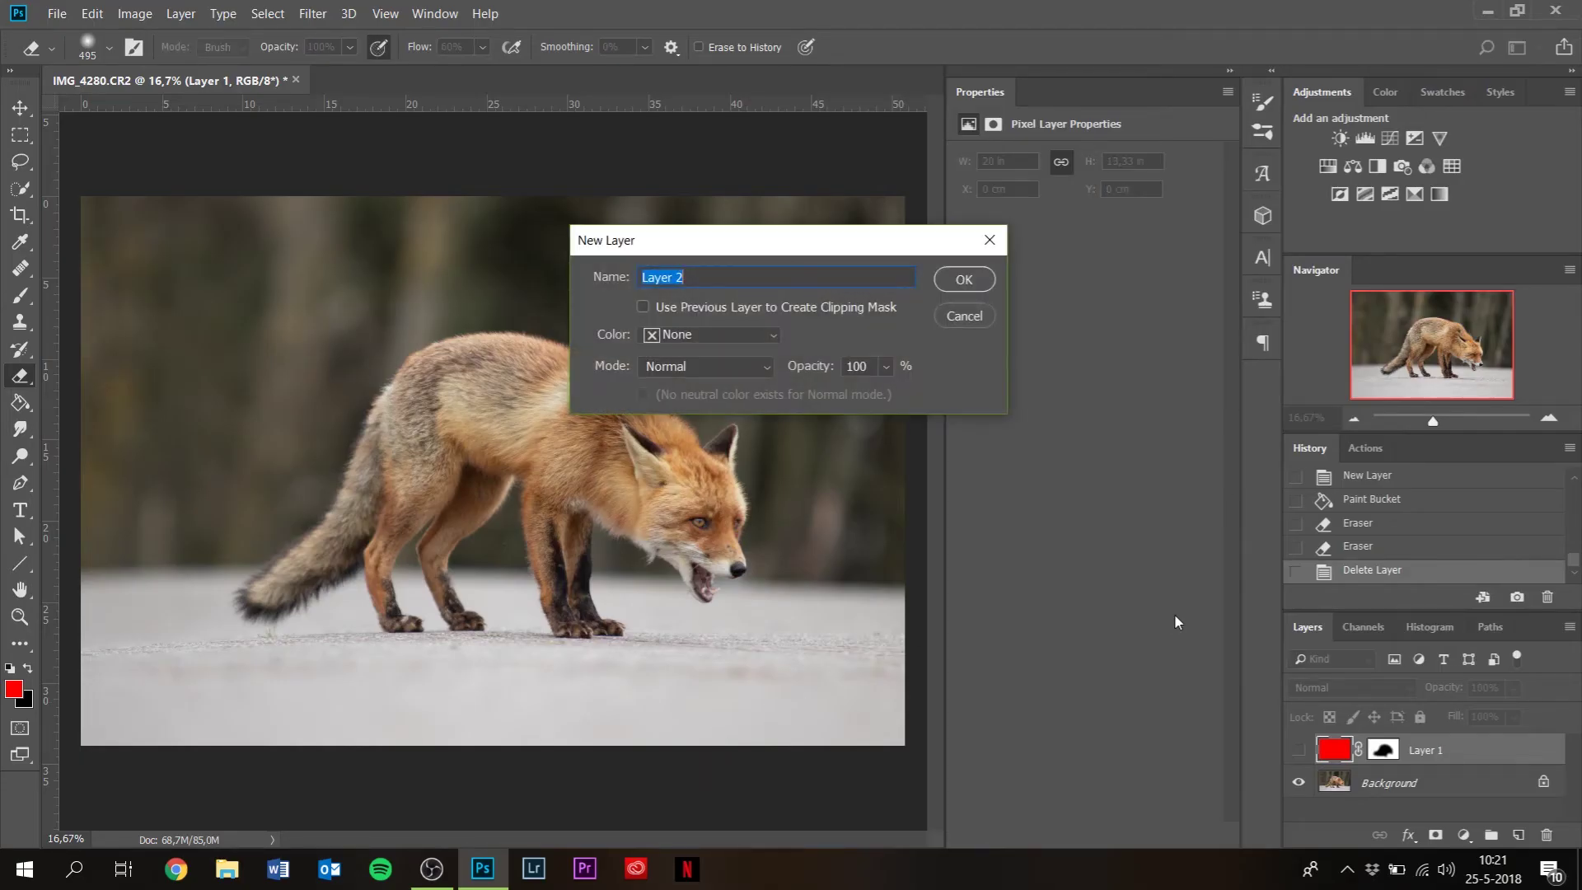
left_click(991, 309)
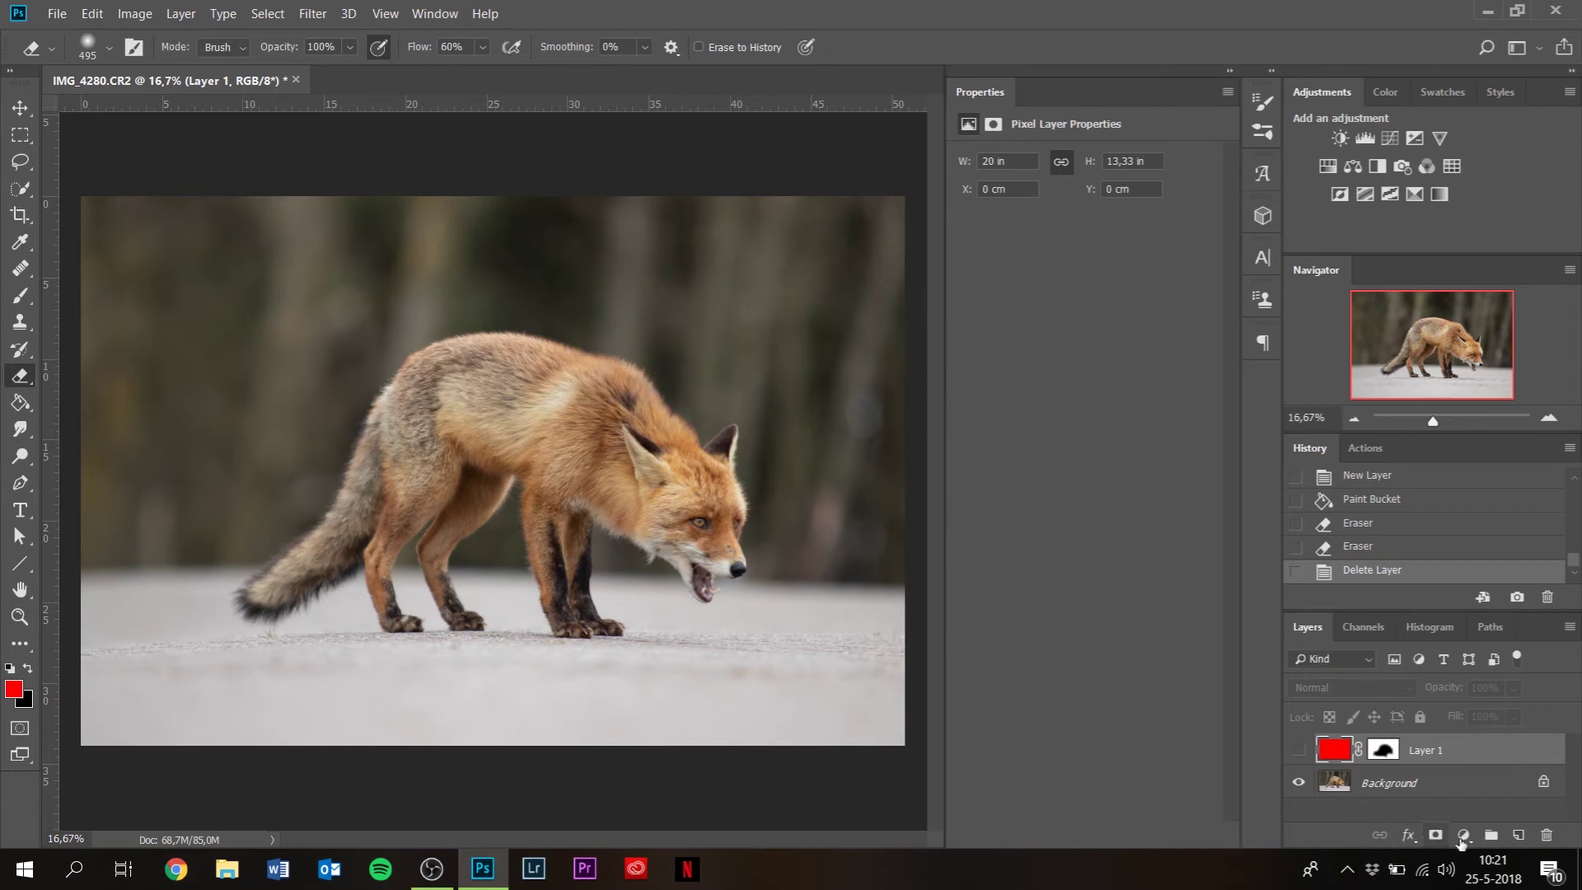
left_click(1463, 835)
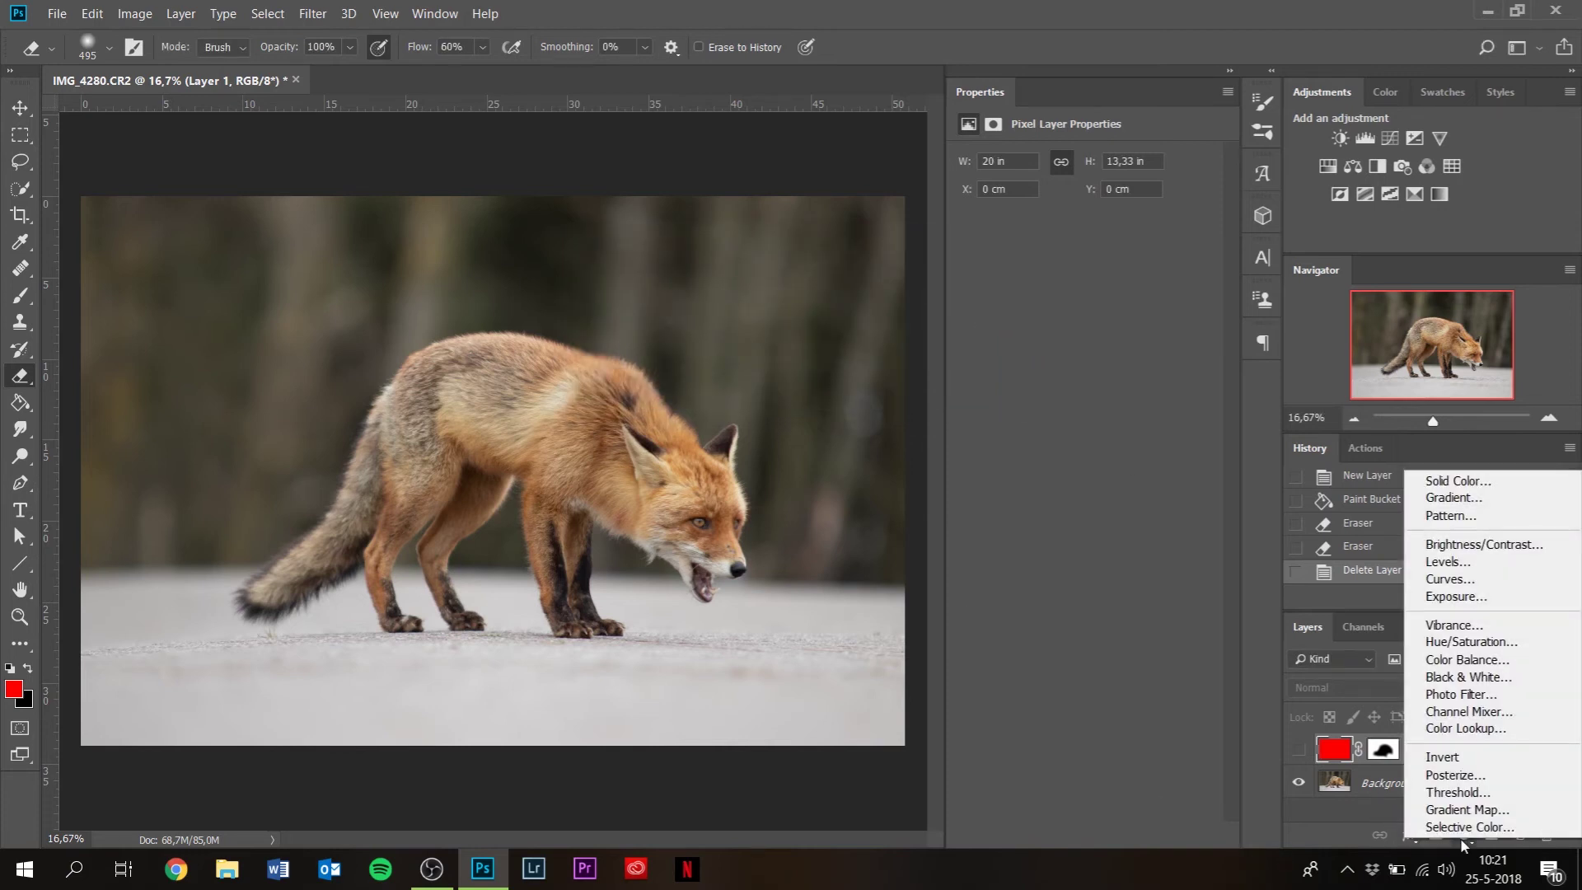
left_click(1470, 498)
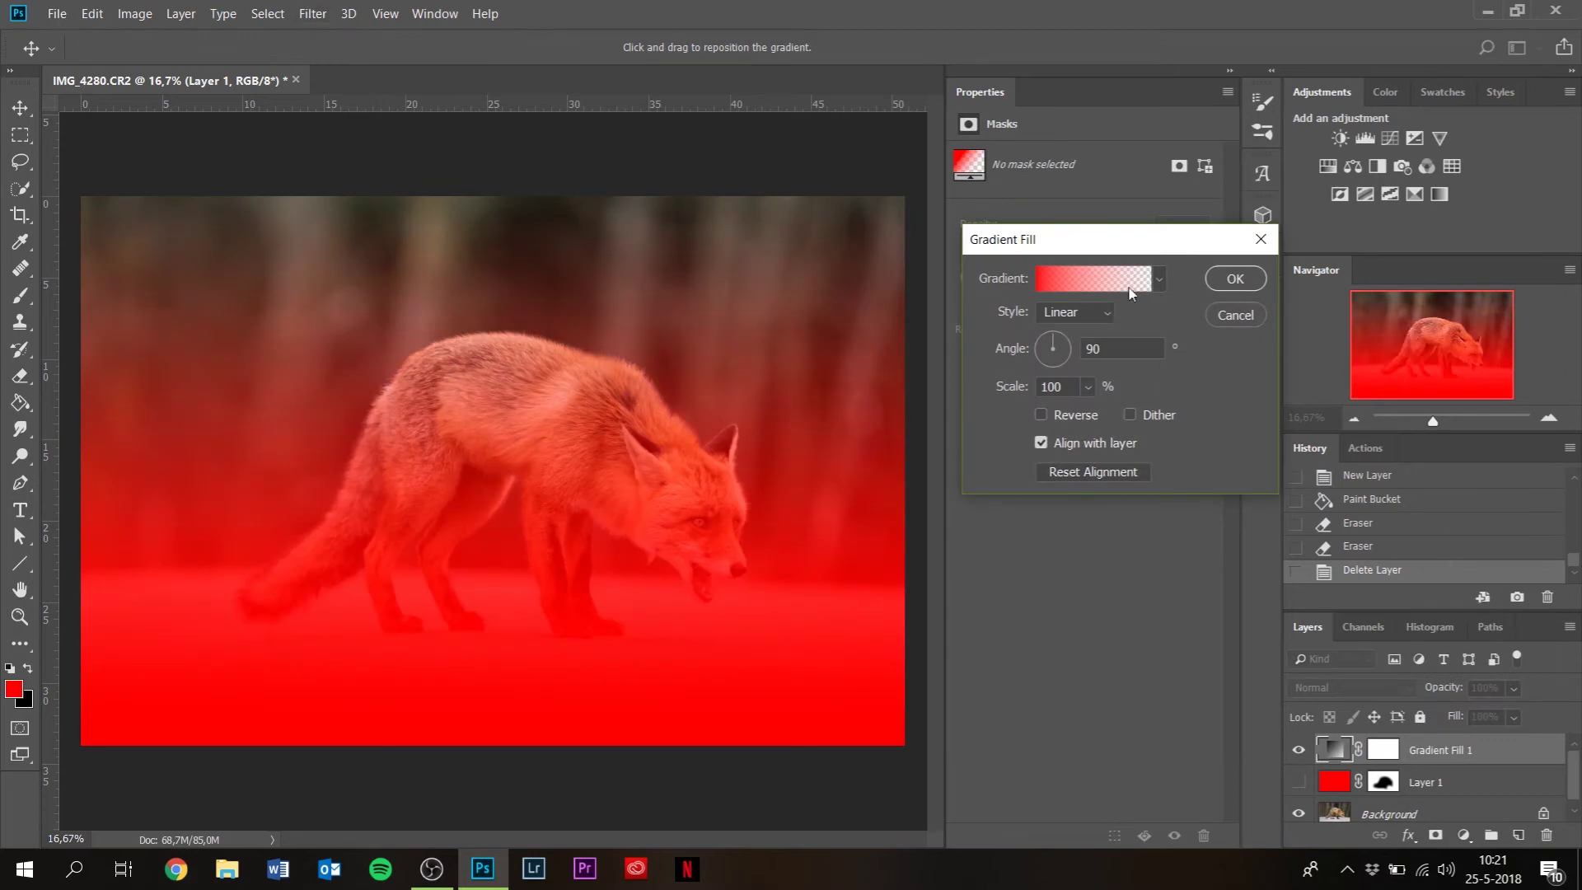
left_click(1090, 275)
left_click(1222, 290)
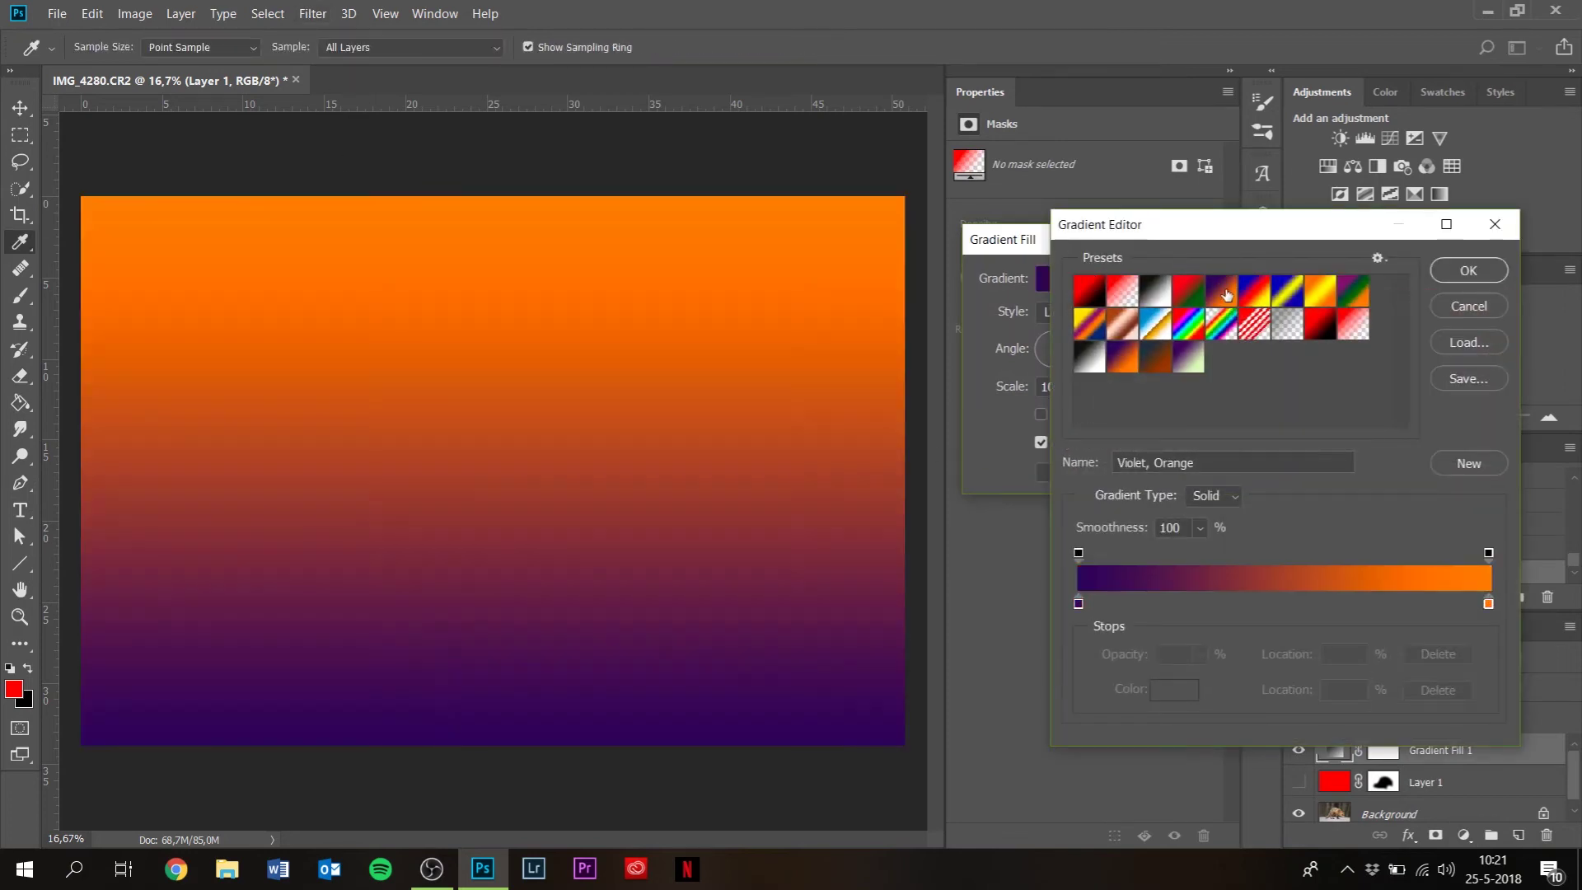
left_click(1462, 273)
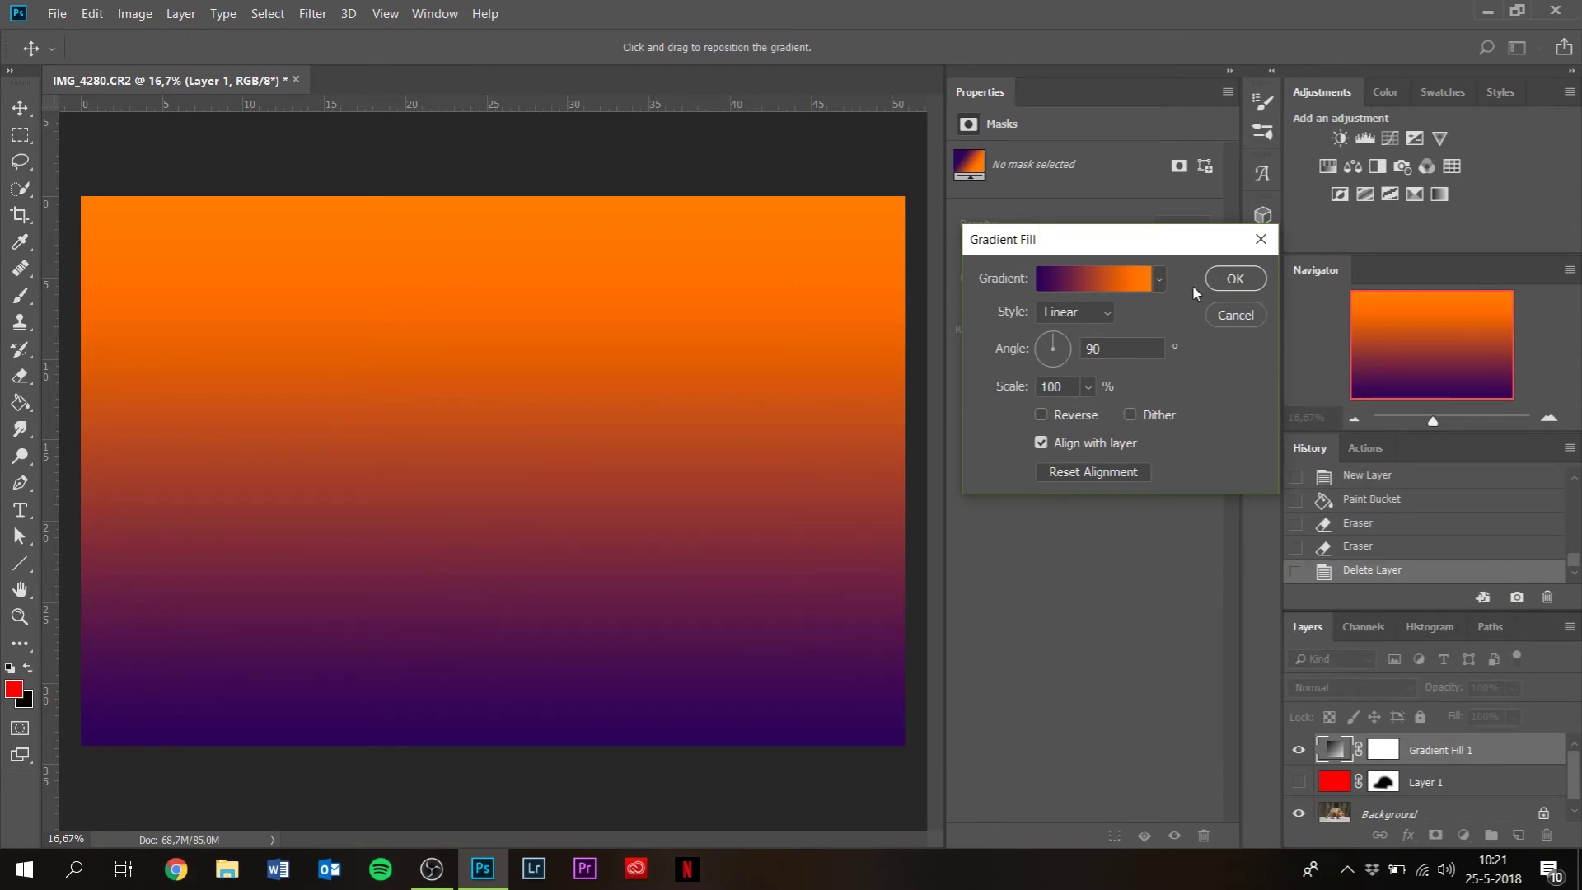
left_click(1235, 279)
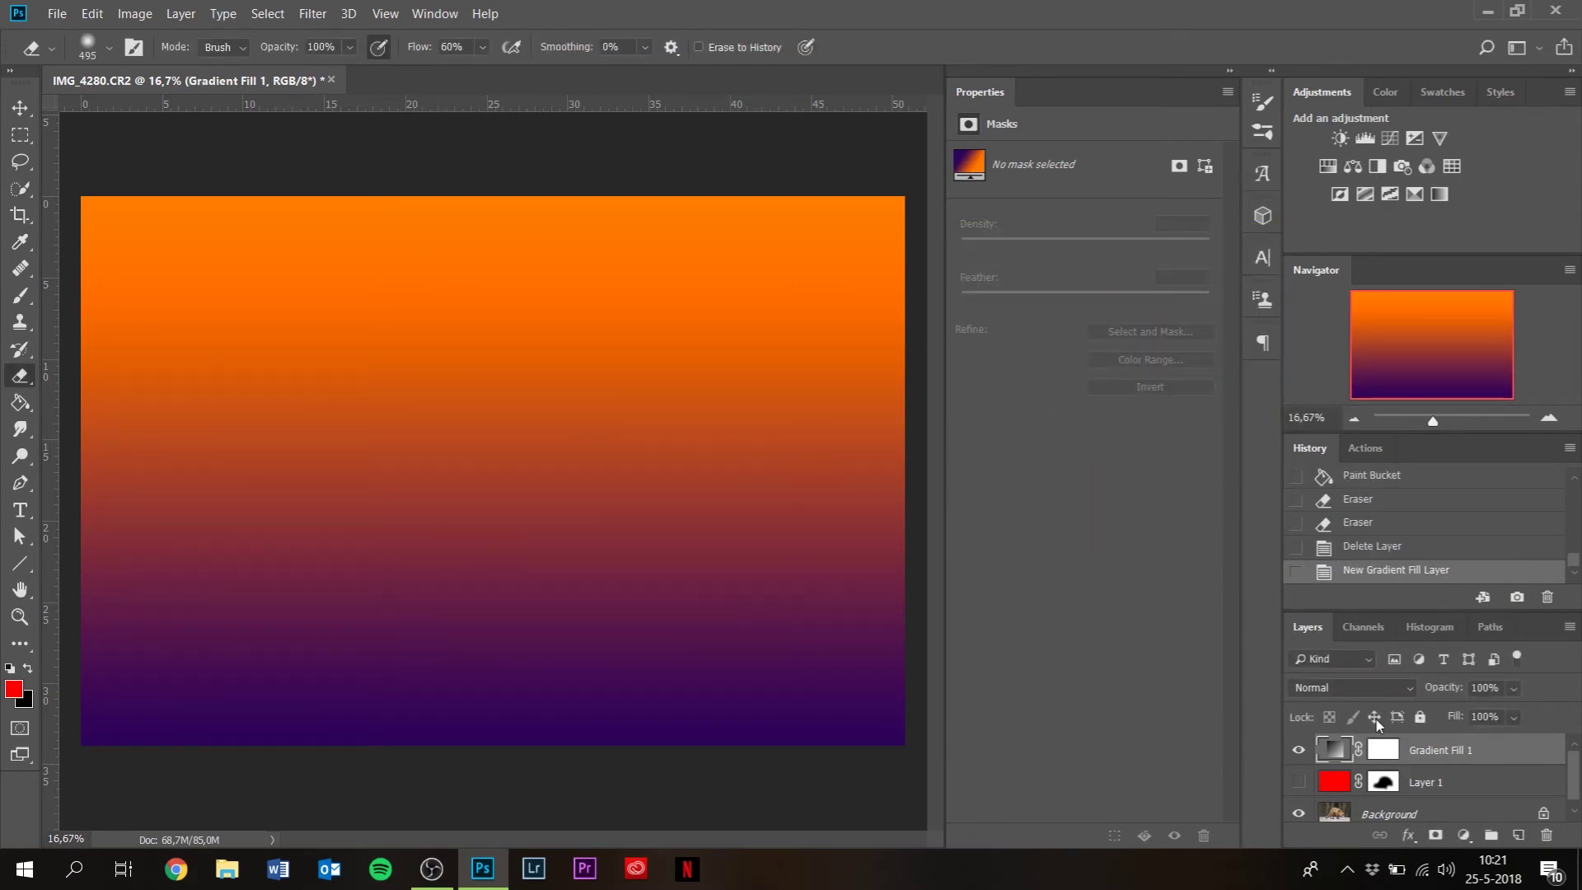
left_click(1310, 689)
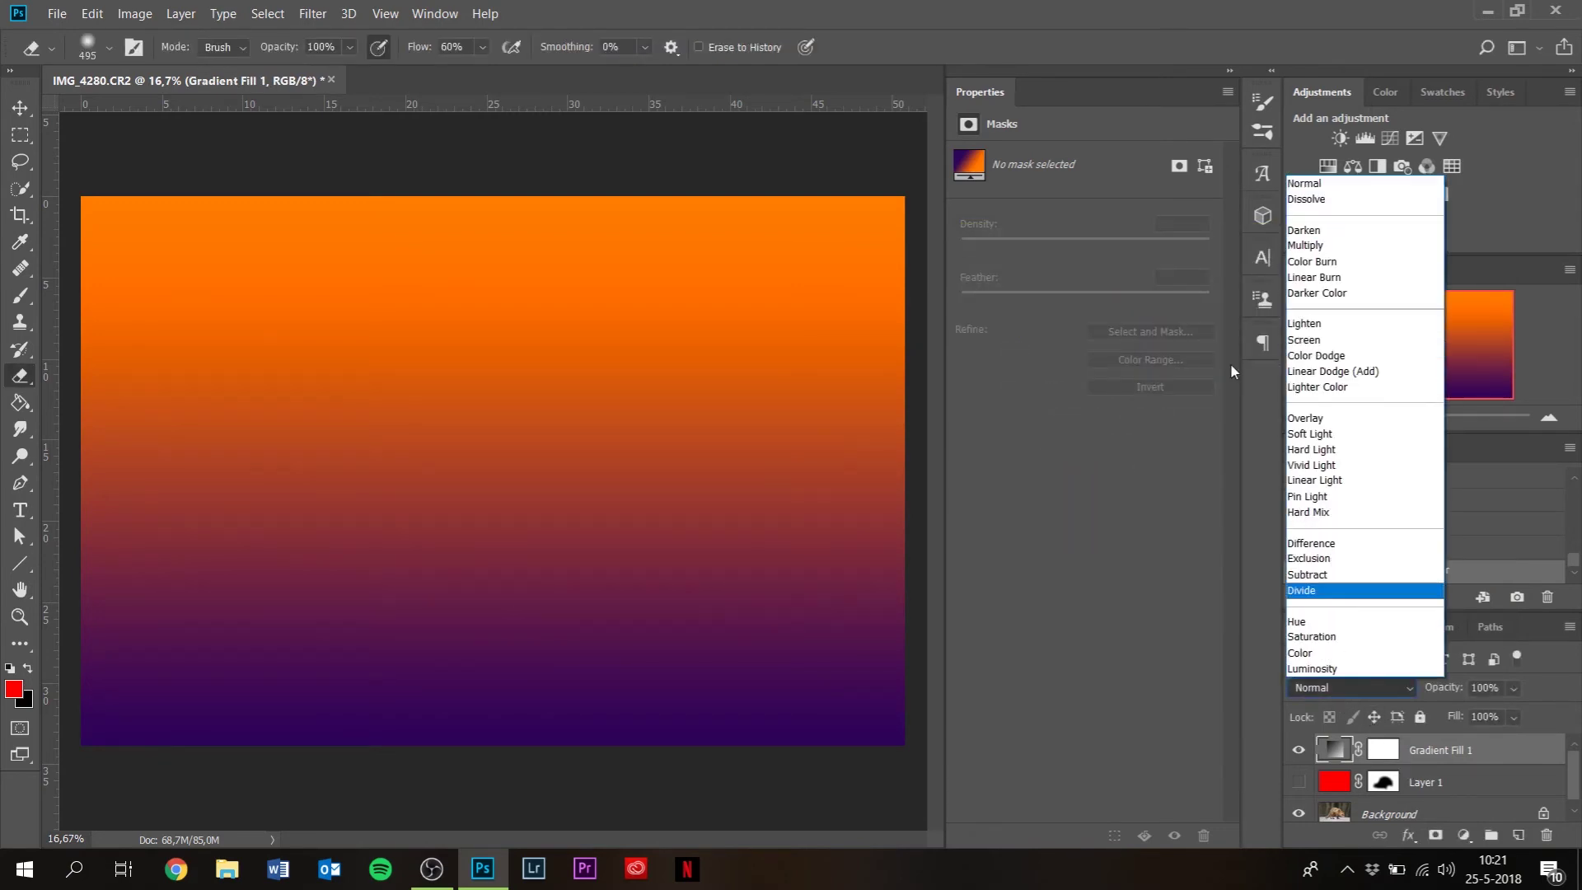
left_click(1309, 340)
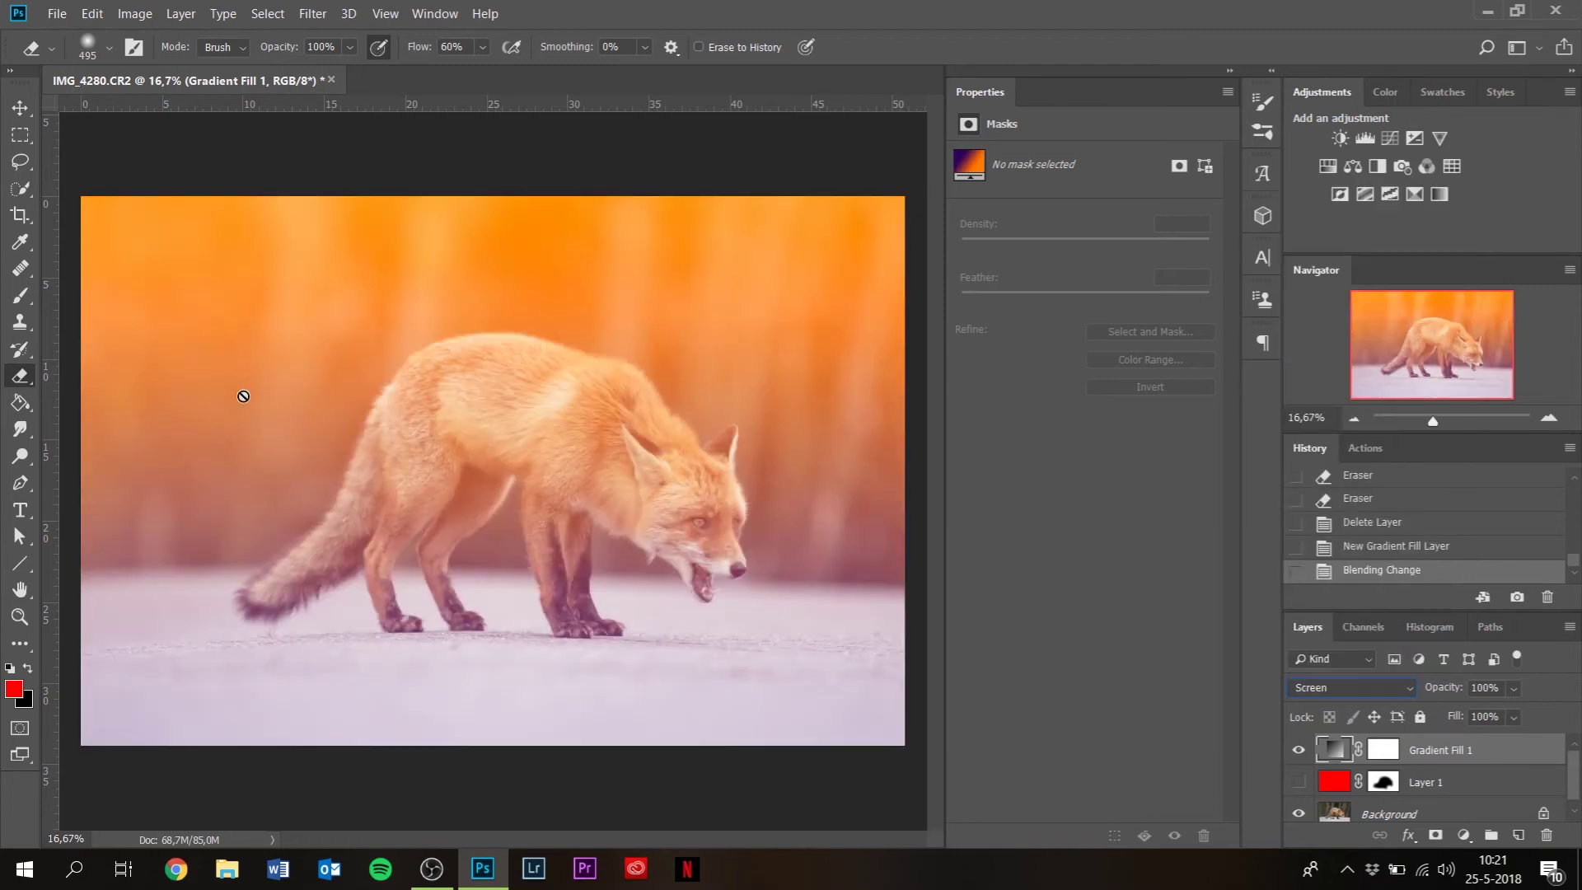
- Add a new empty layer between Layer 1 and Gradient Fill 1
left_click(25, 291)
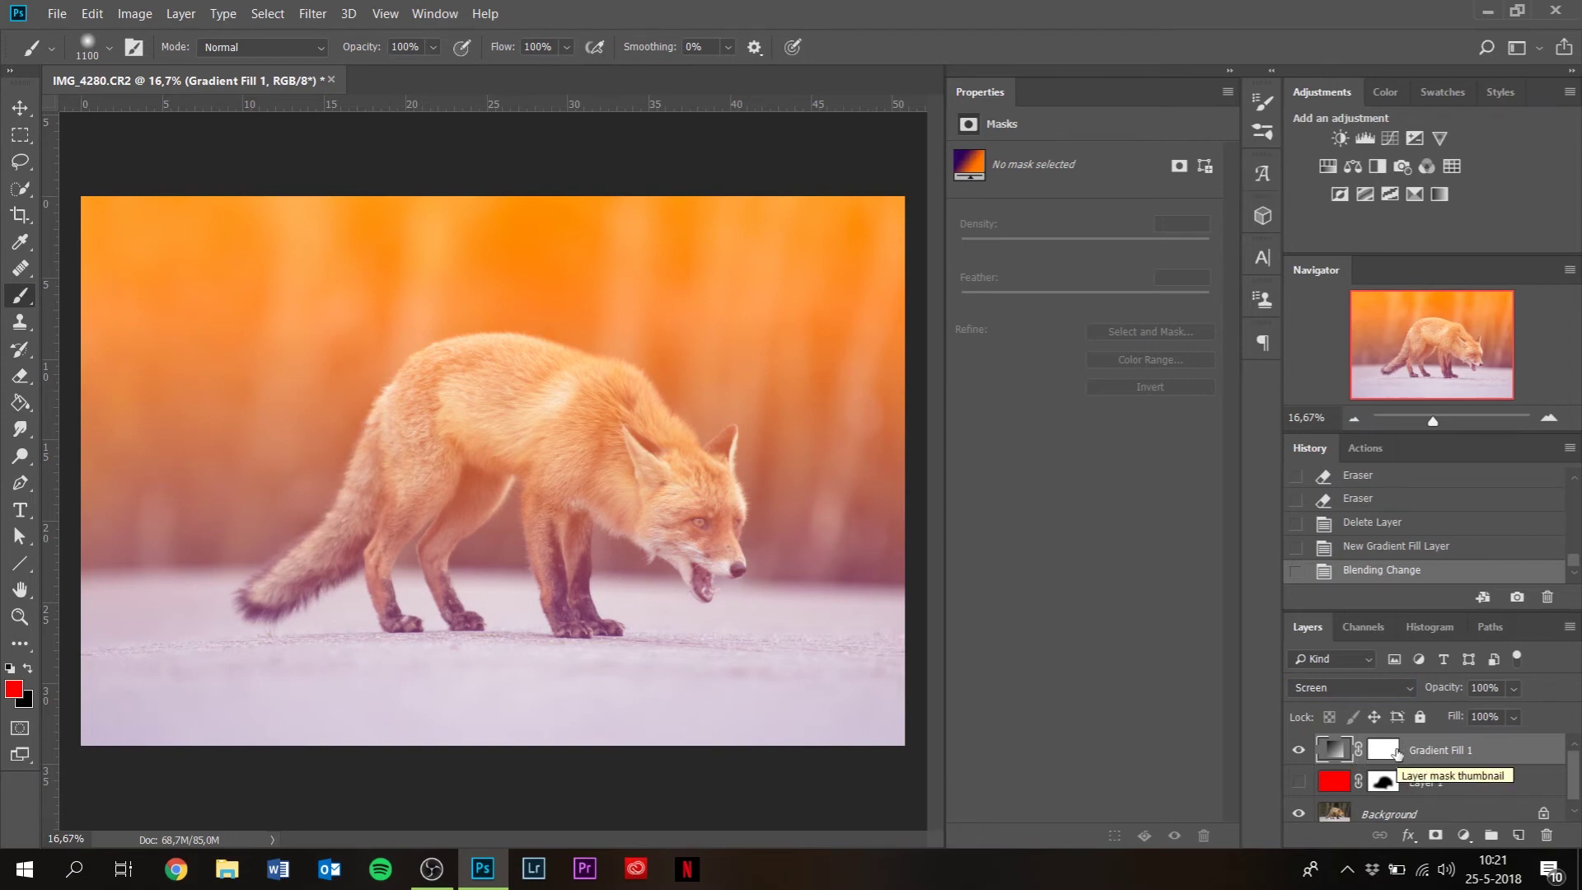
left_click(1388, 778)
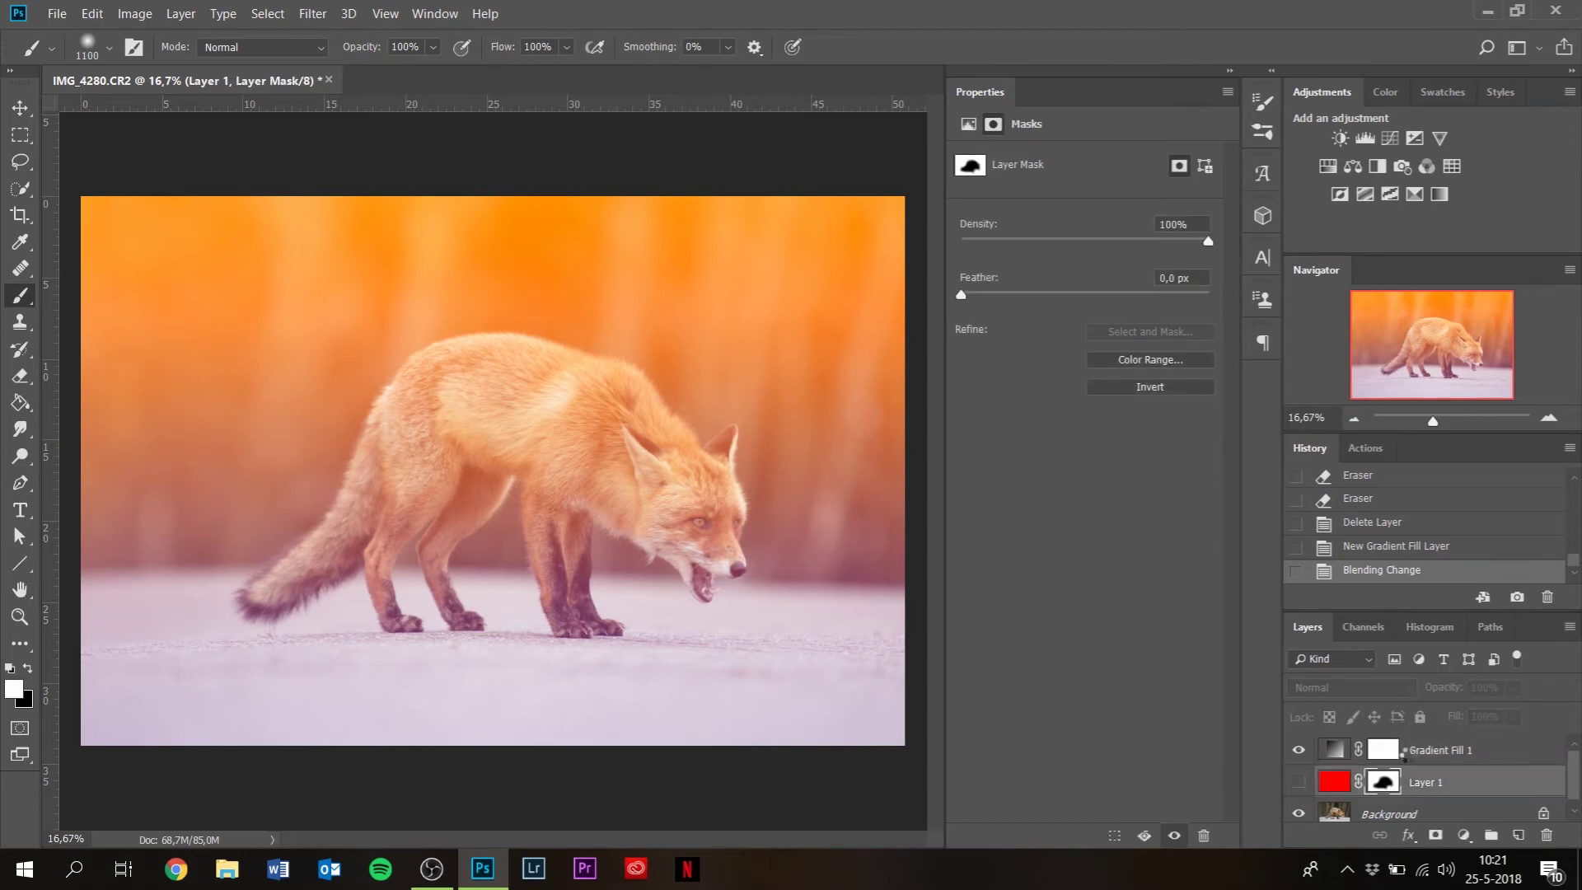
key("ctrl+n")
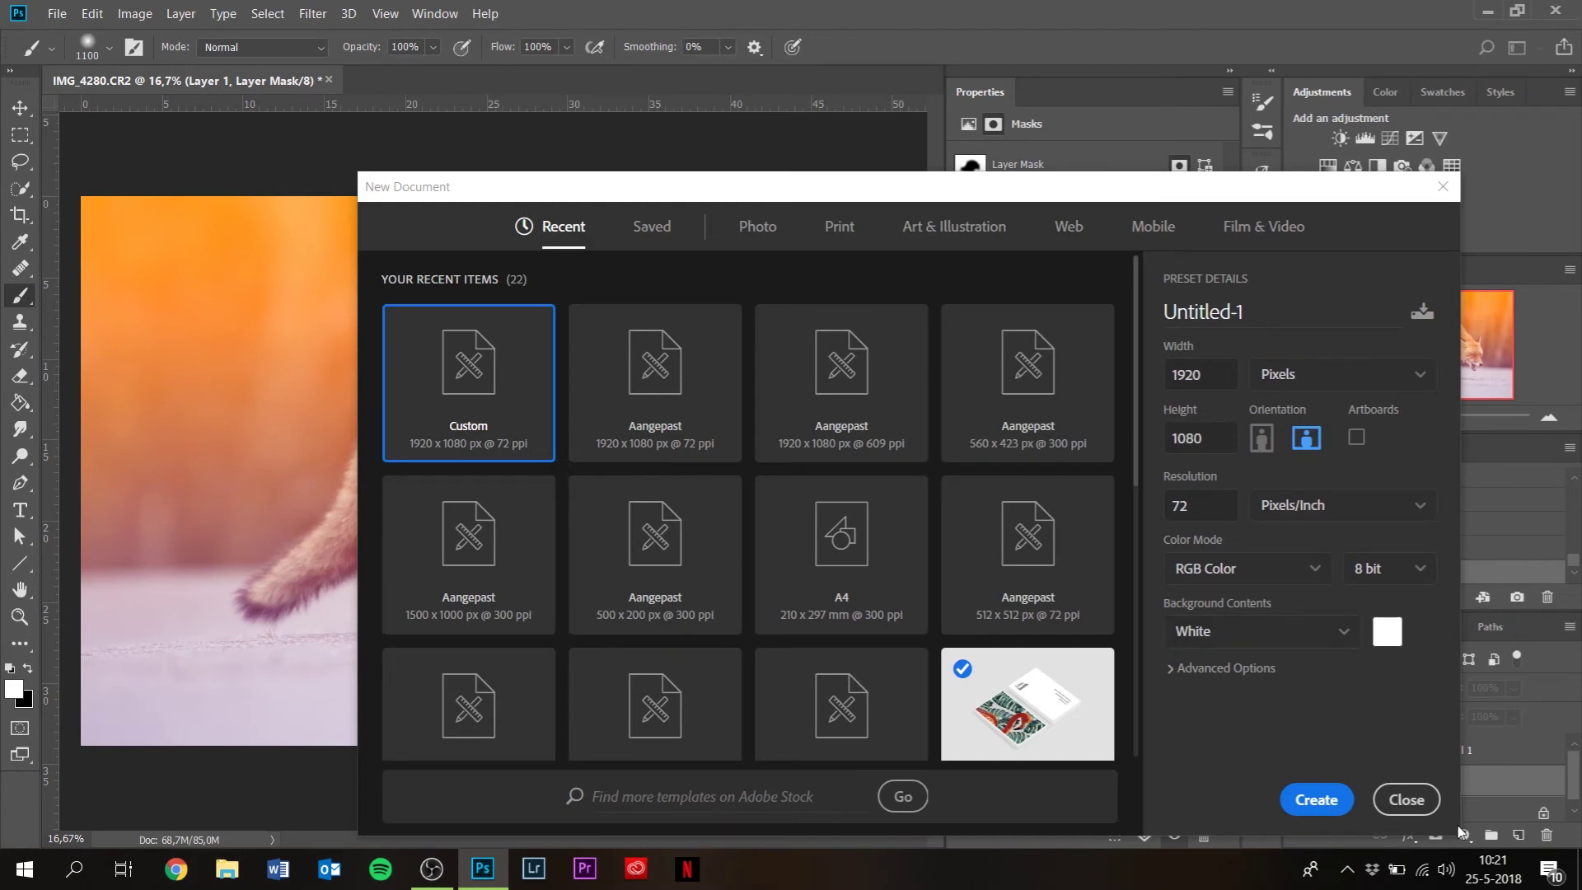
left_click(1412, 796)
key("ctrl+shift+n")
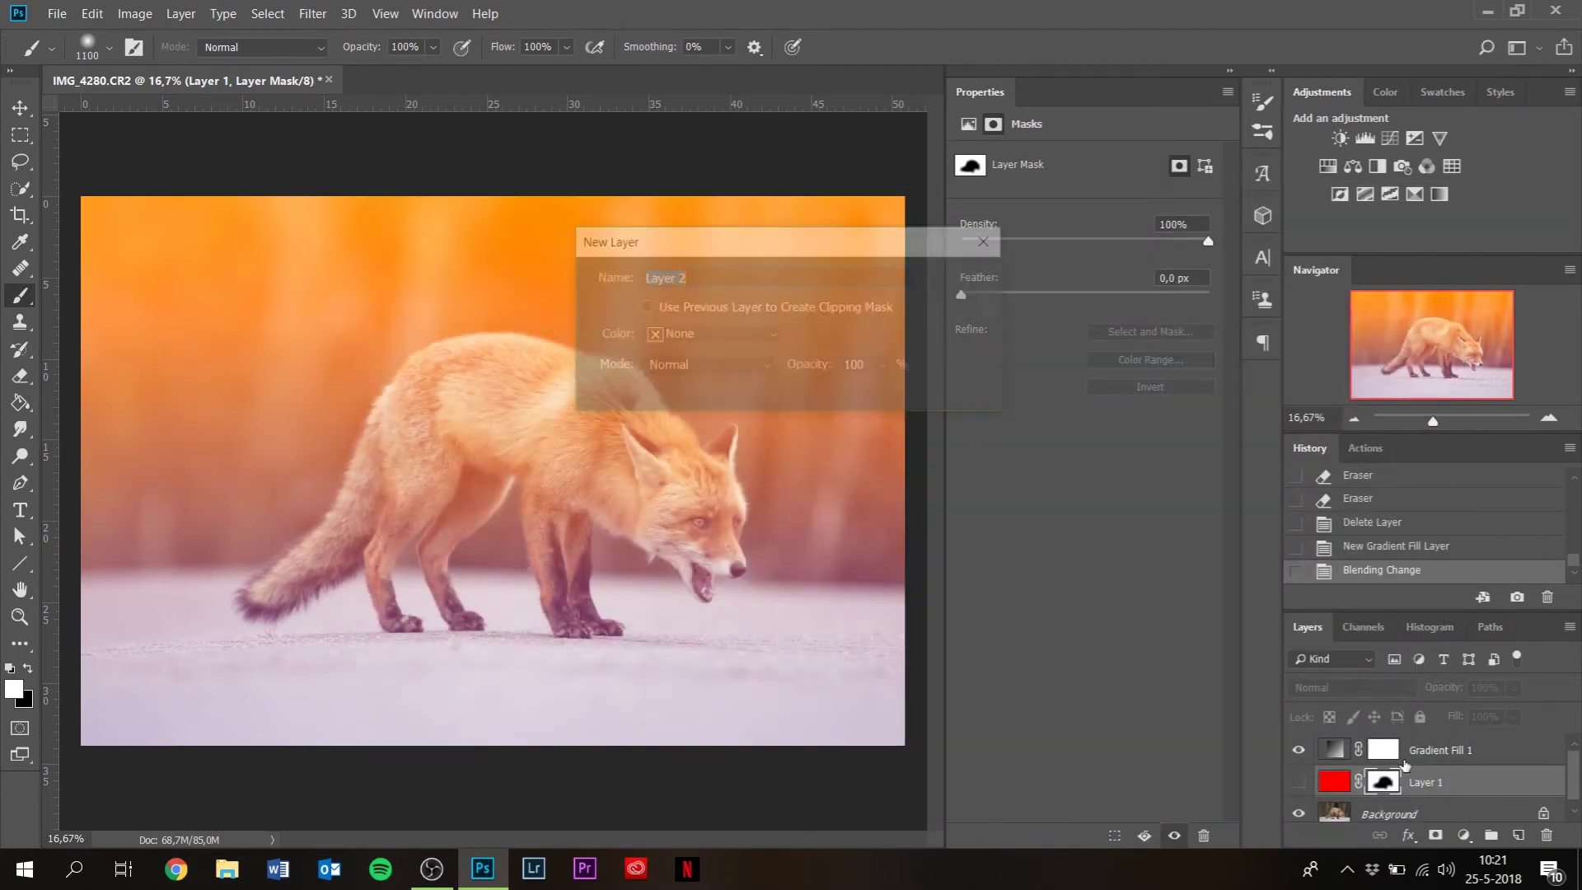
left_click(964, 279)
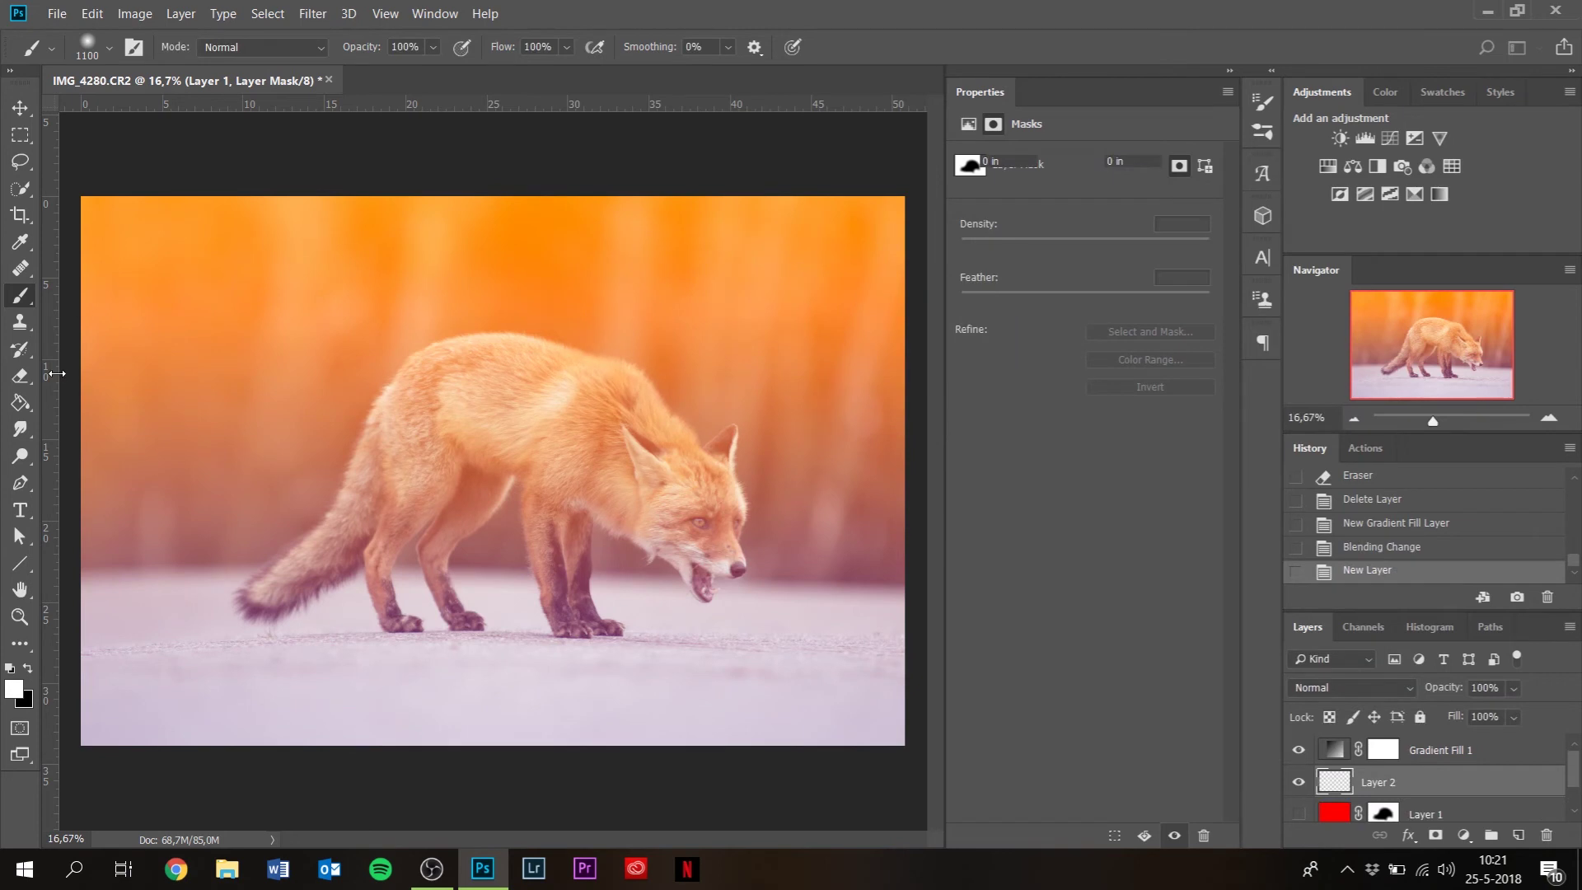
- With Gradient Fill 1 hidden, draw a radial Violet, Orange gradient from the bottom to the top of Layer 2 and blend it as Screen
mouse_move(20, 403)
left_mouse_down()
mouse_move(76, 424)
mouse_move(111, 402)
left_mouse_up()
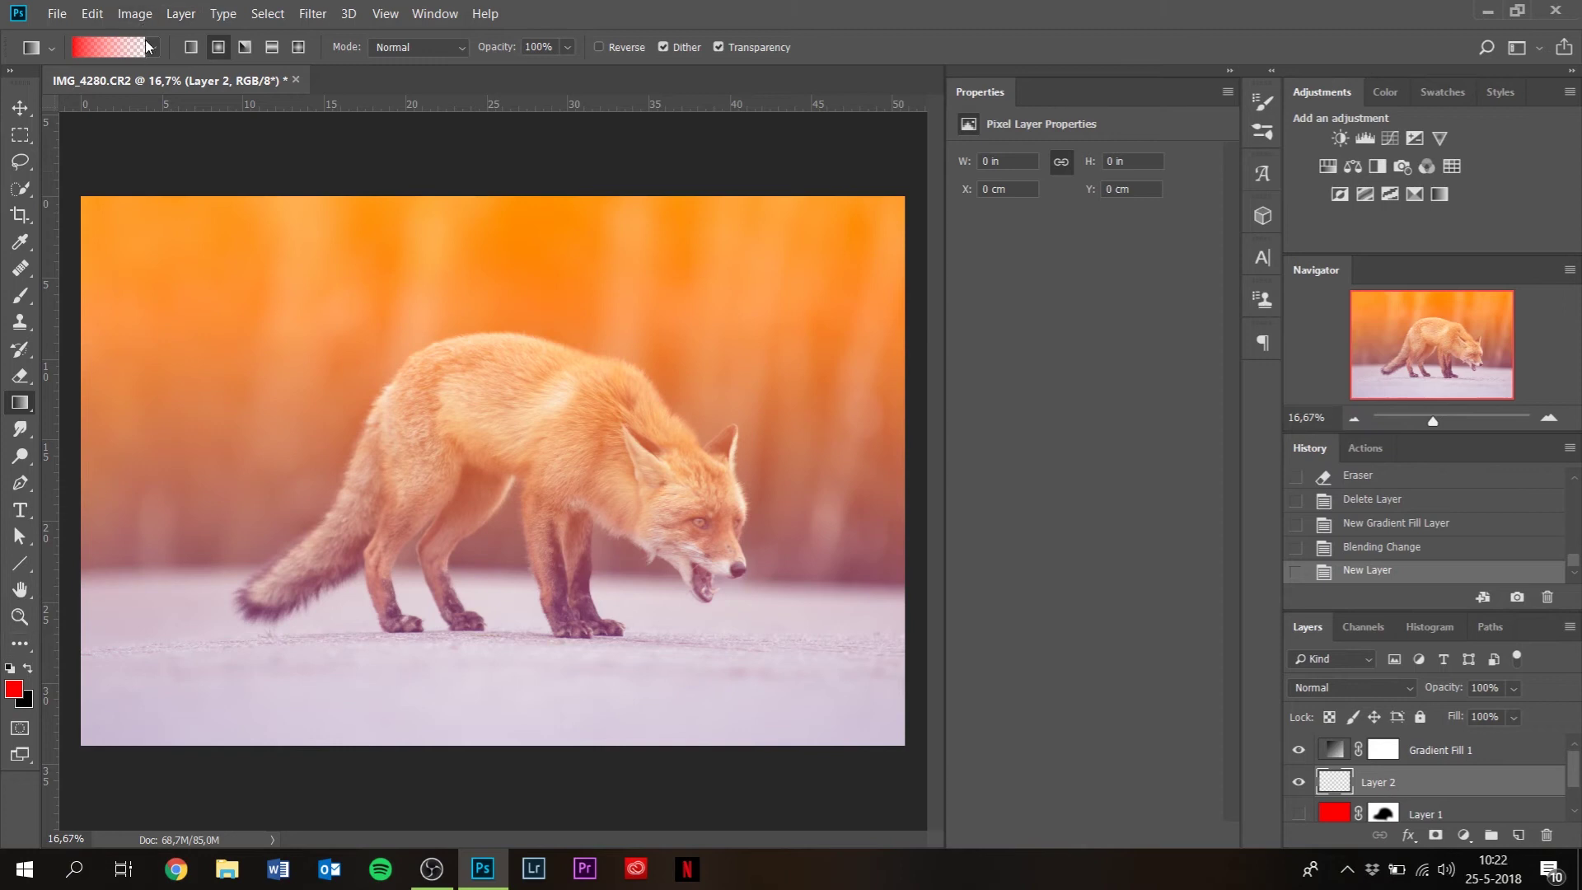
left_click(140, 47)
left_click(1244, 293)
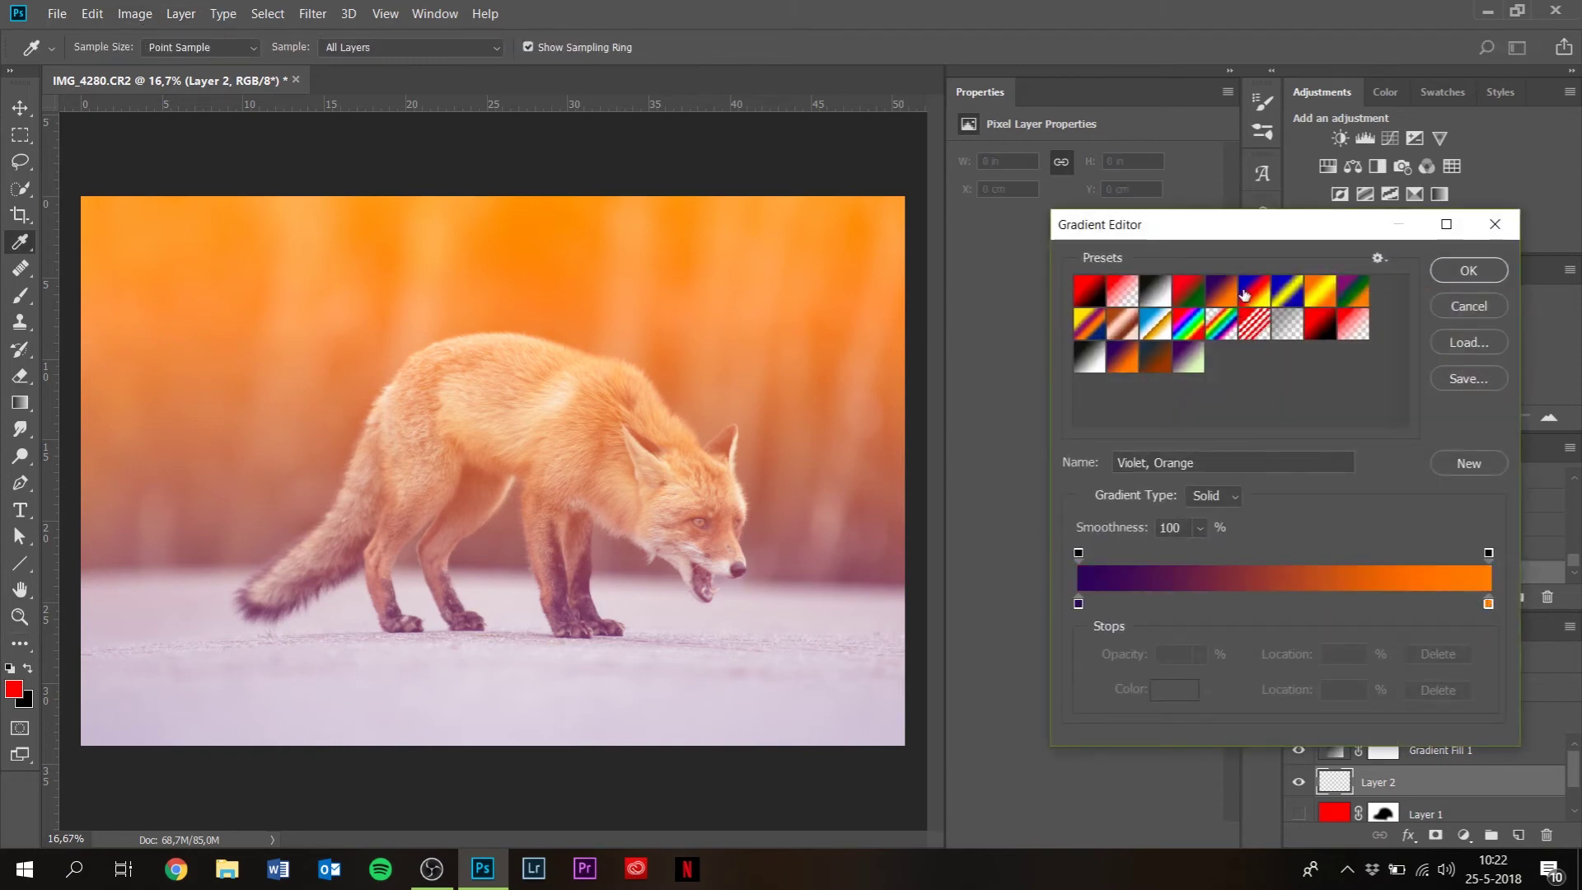
left_click(1454, 280)
left_click(1298, 750)
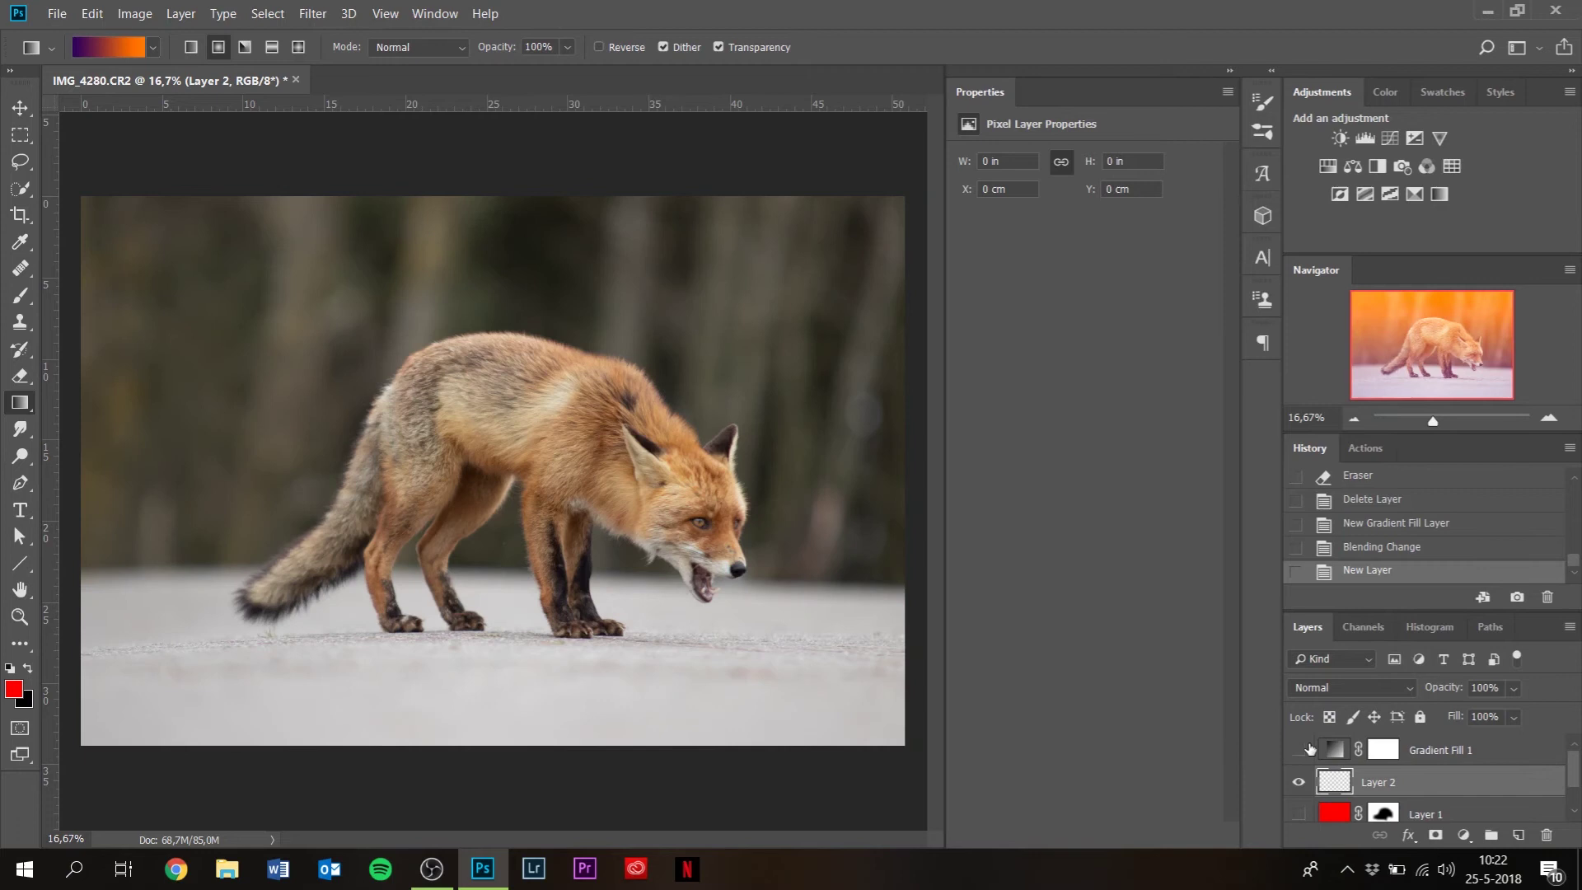
left_click_drag(515, 740, 513, 185)
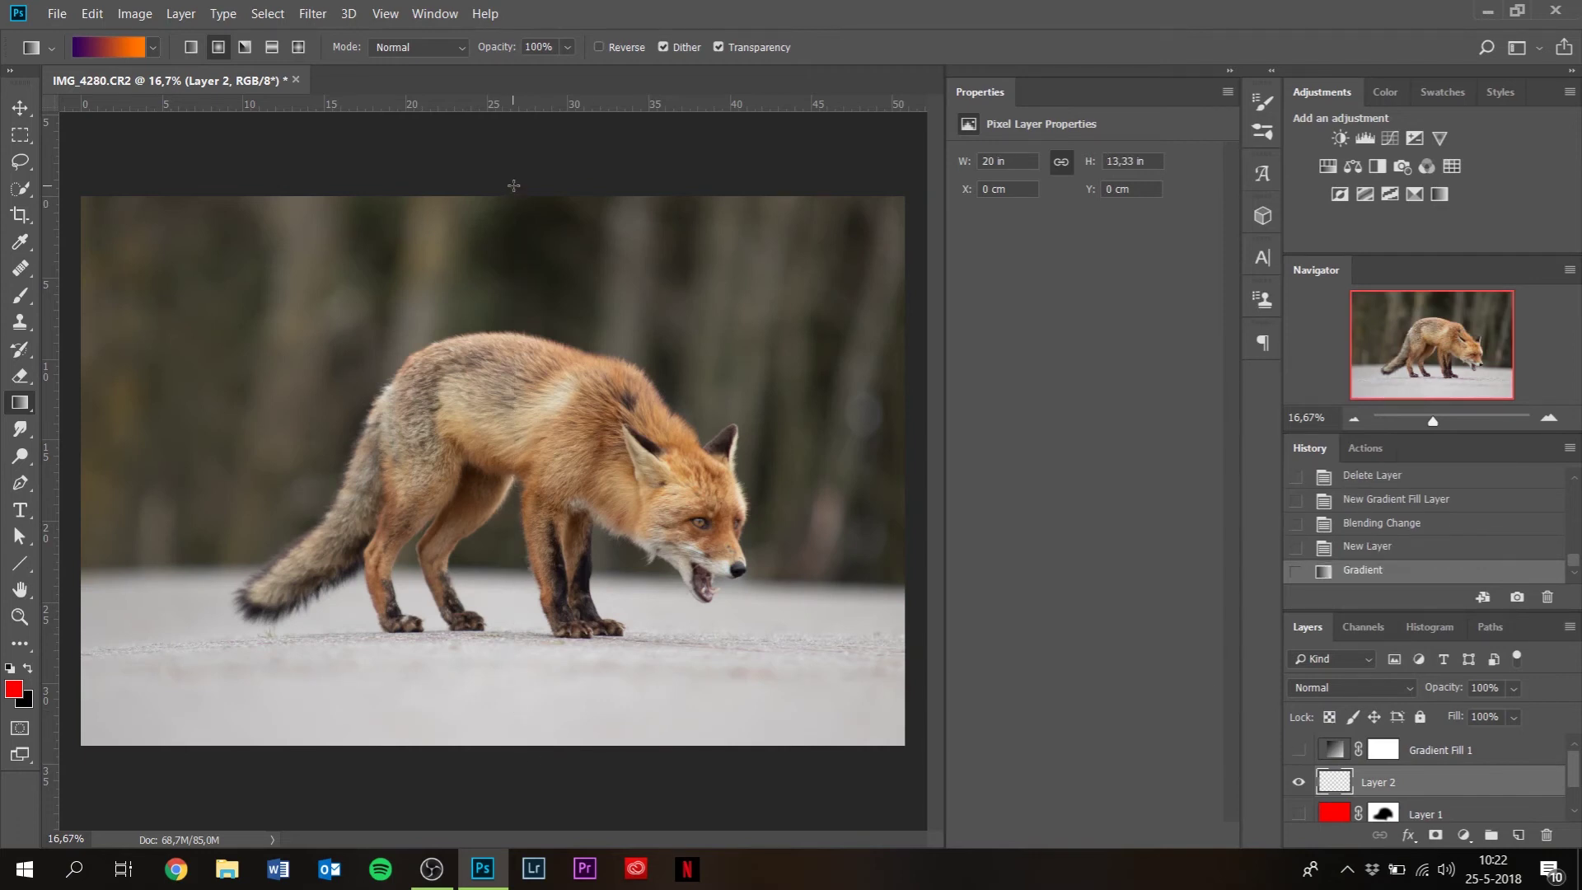
left_click(1341, 686)
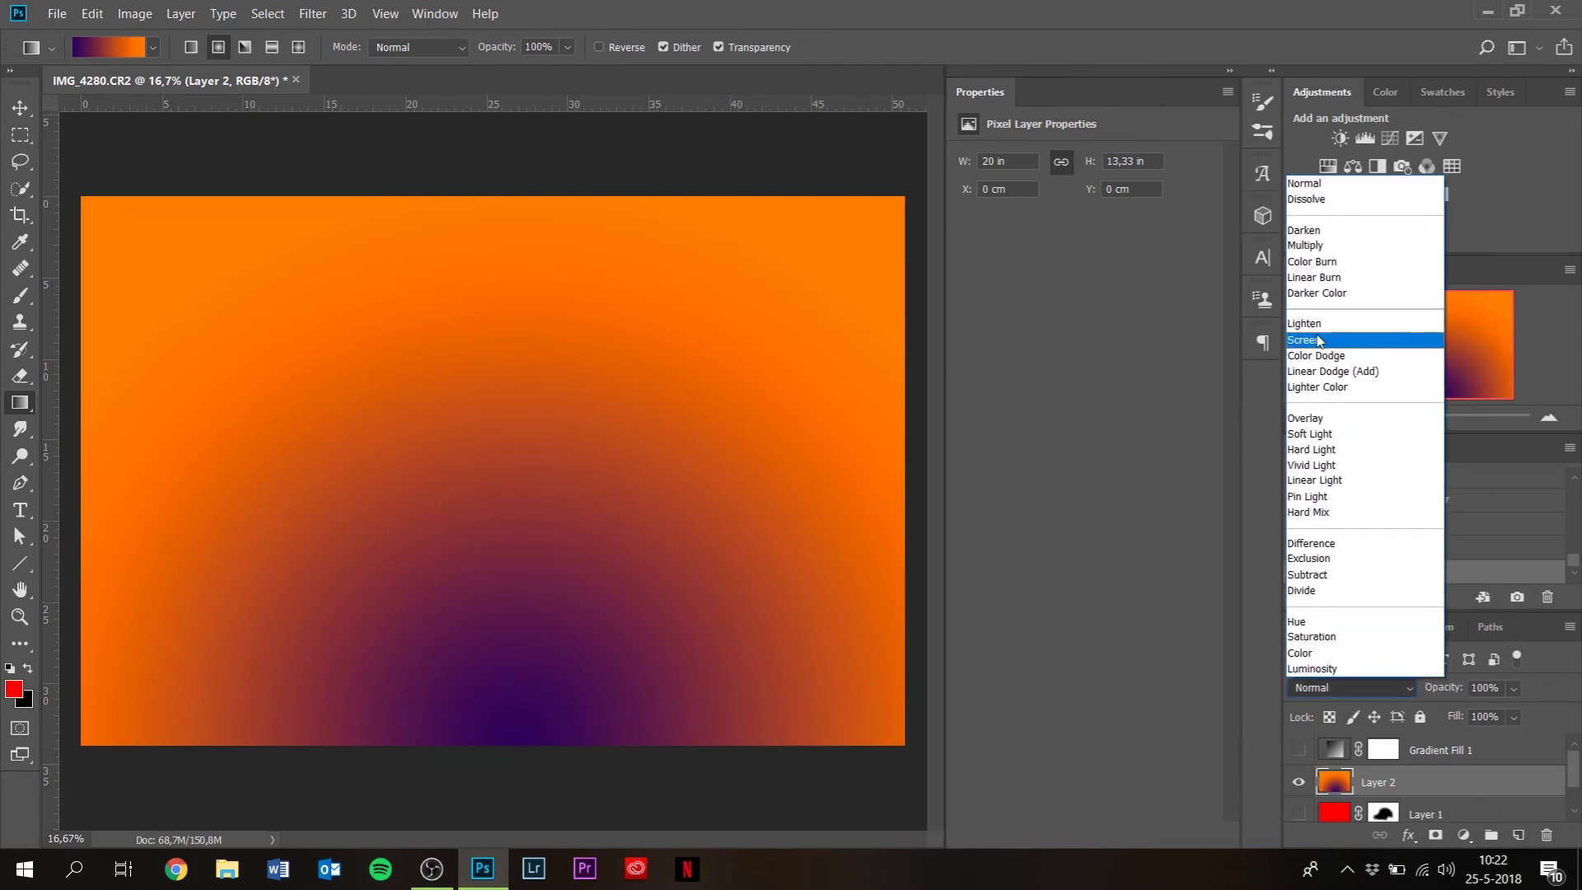
left_click(1318, 340)
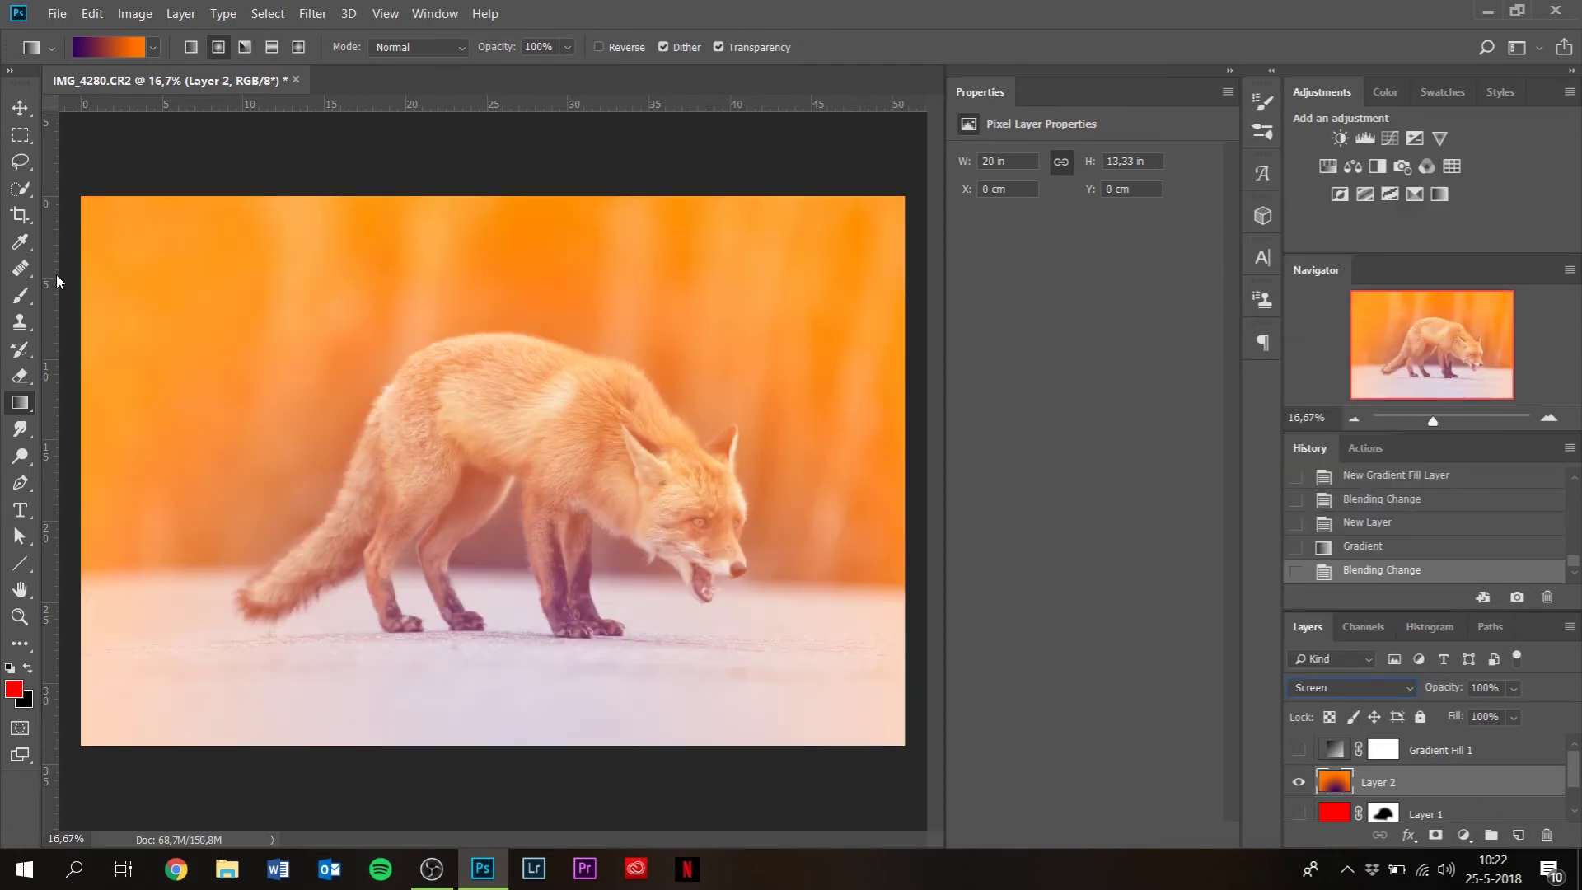
- Erase Layer 2's gradient over the fox with a 1200 px soft eraser
left_click(16, 370)
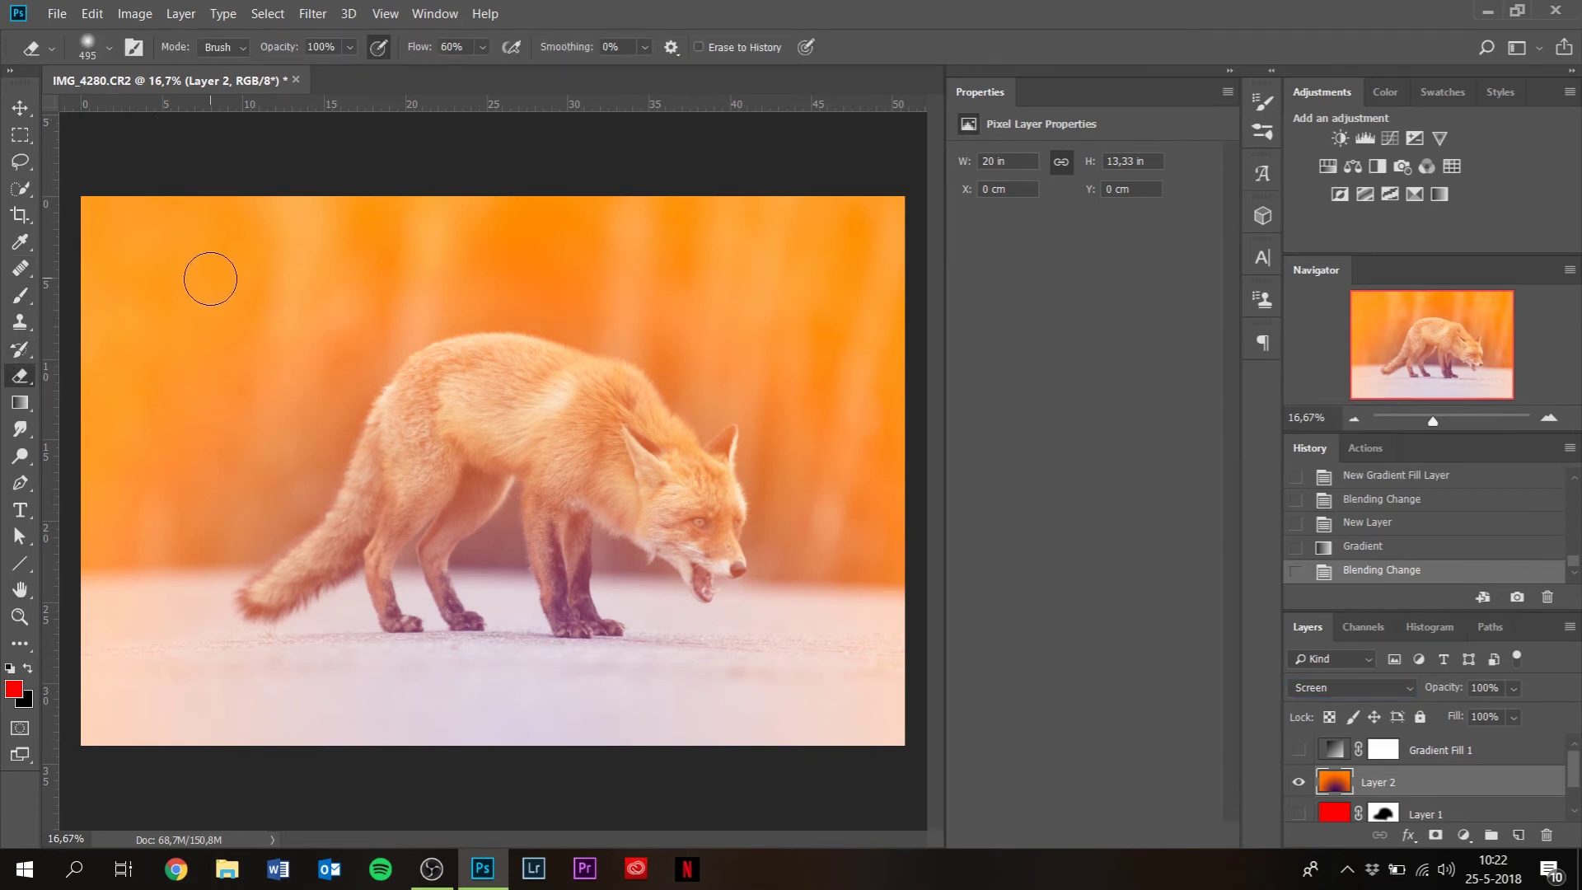
key("bracketright")
key("bracketright")
key("bracketright")
key("bracketright")
key("bracketright")
key("bracketright")
key("bracketright")
mouse_move(430, 358)
left_mouse_down()
mouse_move(409, 436)
mouse_move(474, 436)
mouse_move(500, 469)
mouse_move(362, 589)
mouse_move(521, 618)
mouse_move(656, 558)
mouse_move(702, 518)
mouse_move(658, 550)
mouse_move(616, 499)
mouse_move(628, 438)
mouse_move(756, 490)
left_mouse_up()
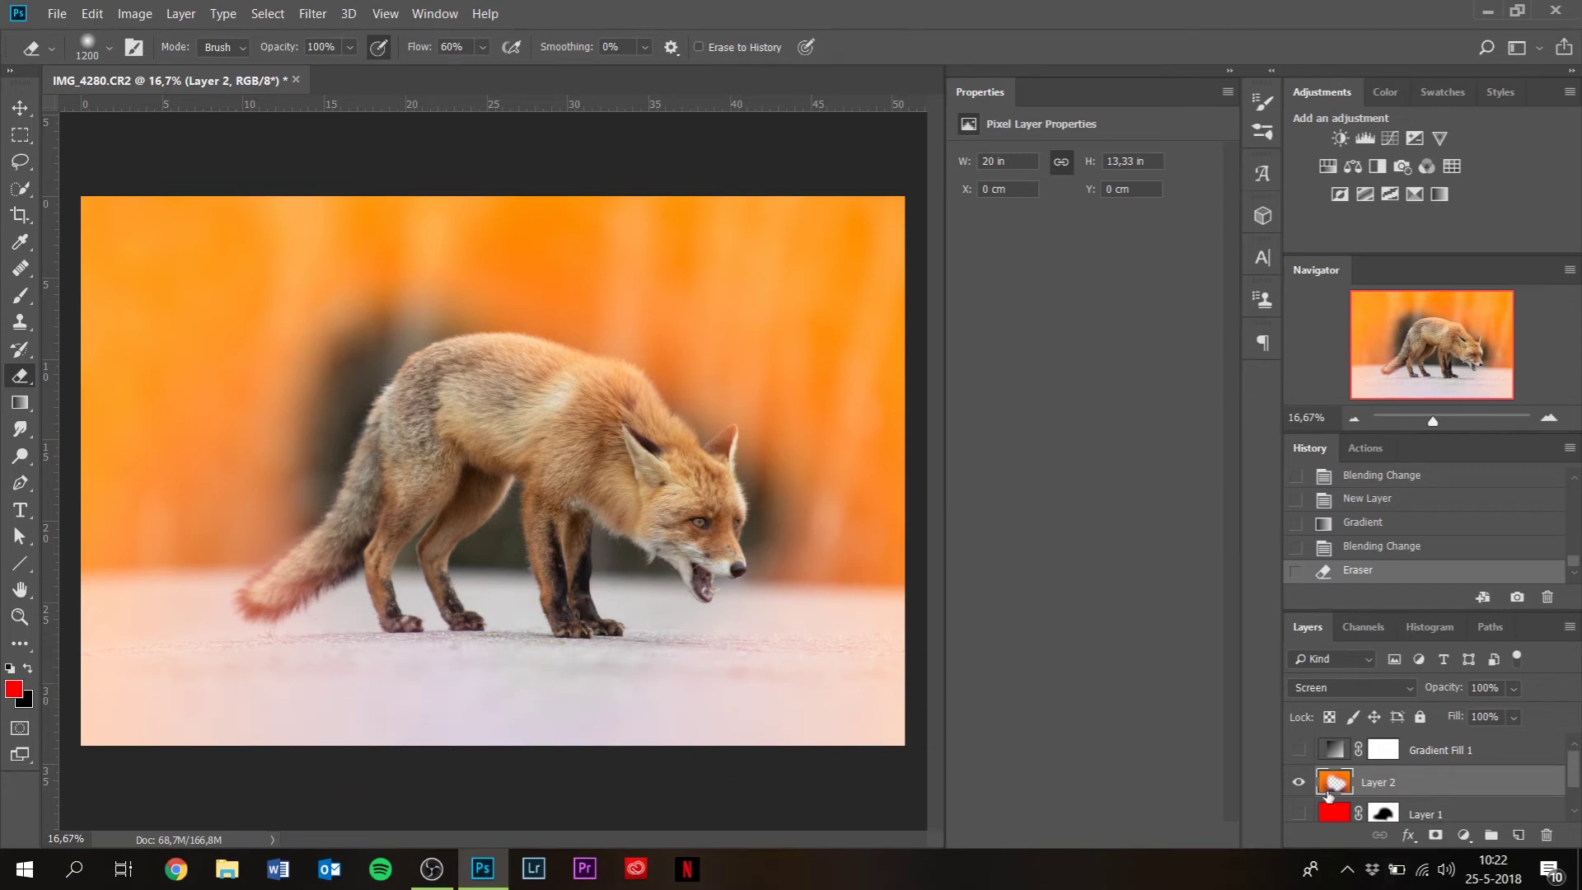
- Delete the erased gradient Layer 2 and show Gradient Fill 1 again
right_click(1430, 786)
left_click(1310, 145)
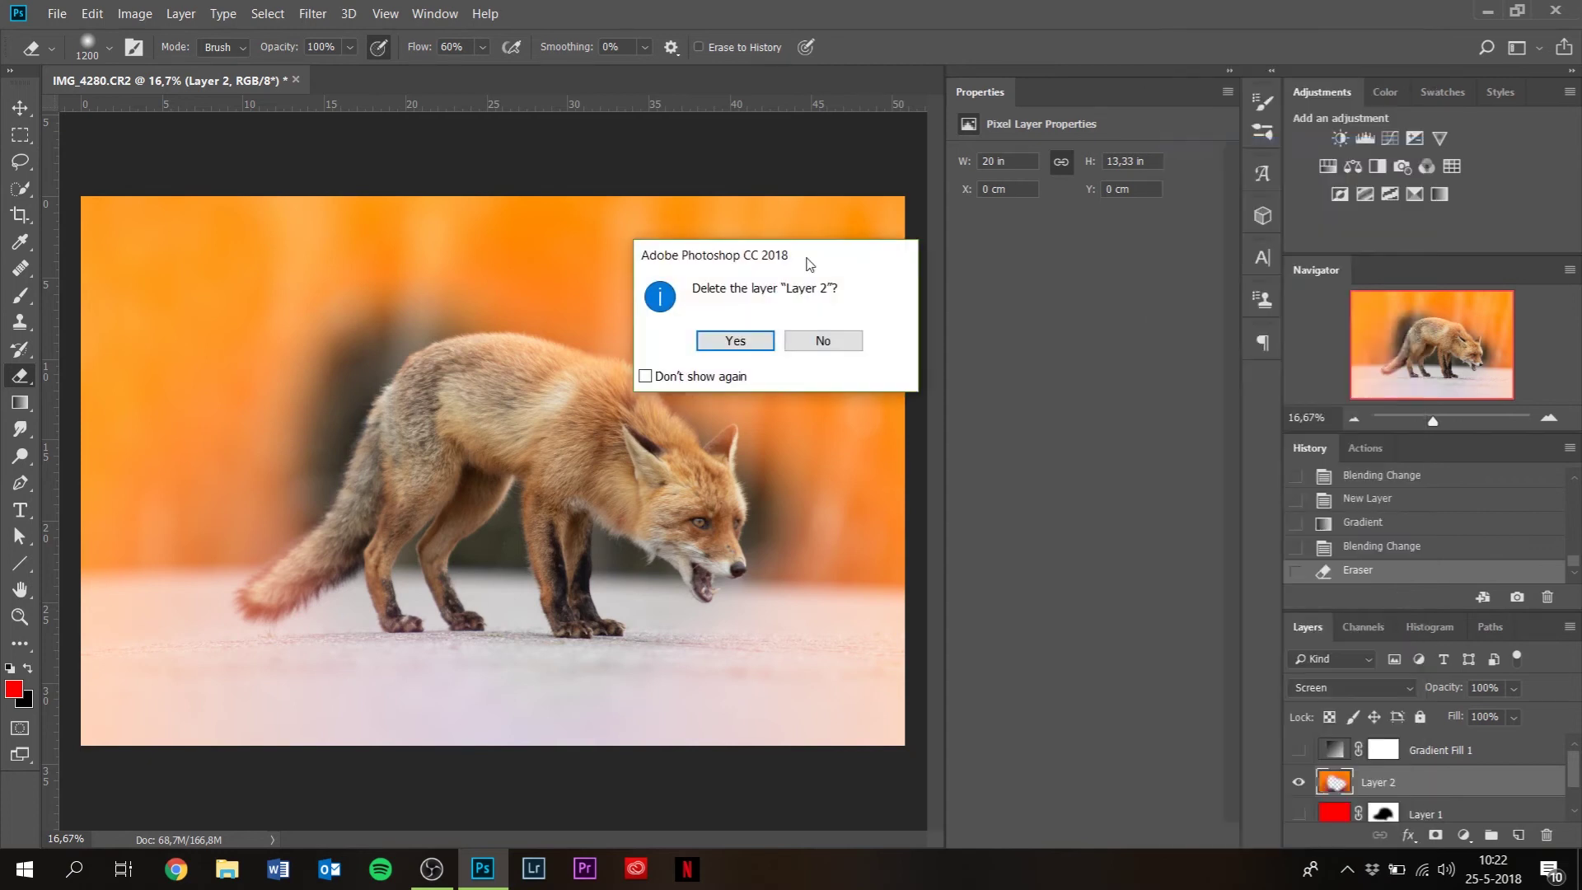
left_click(745, 342)
left_click(1299, 749)
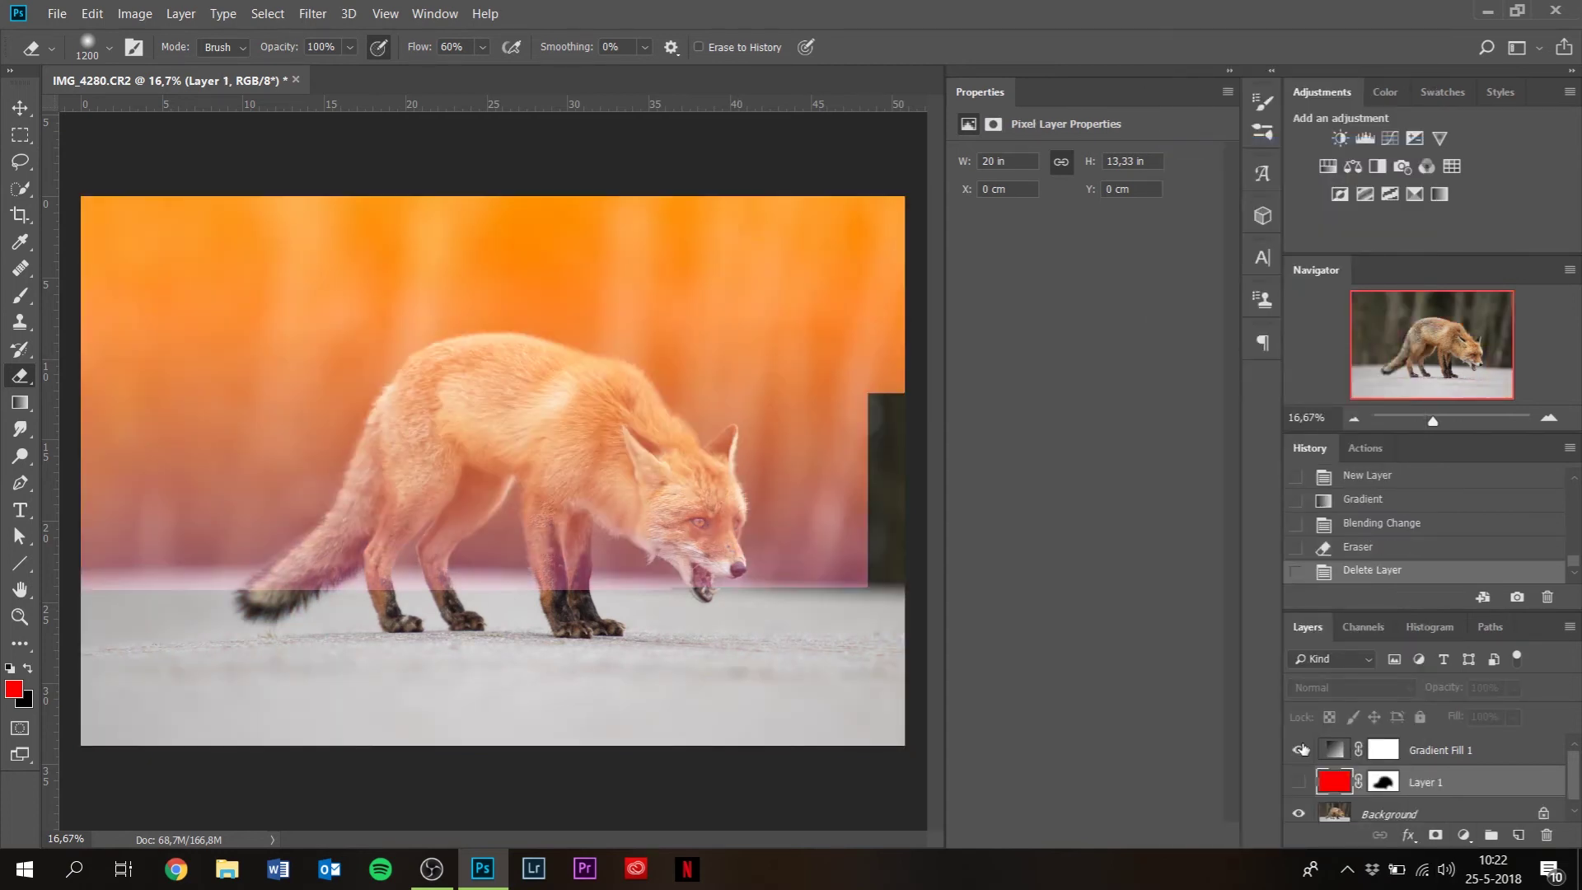
- Try to hide Gradient Fill 1 over the fox by erasing on its layer mask with black as the foreground colour
left_click(1392, 754)
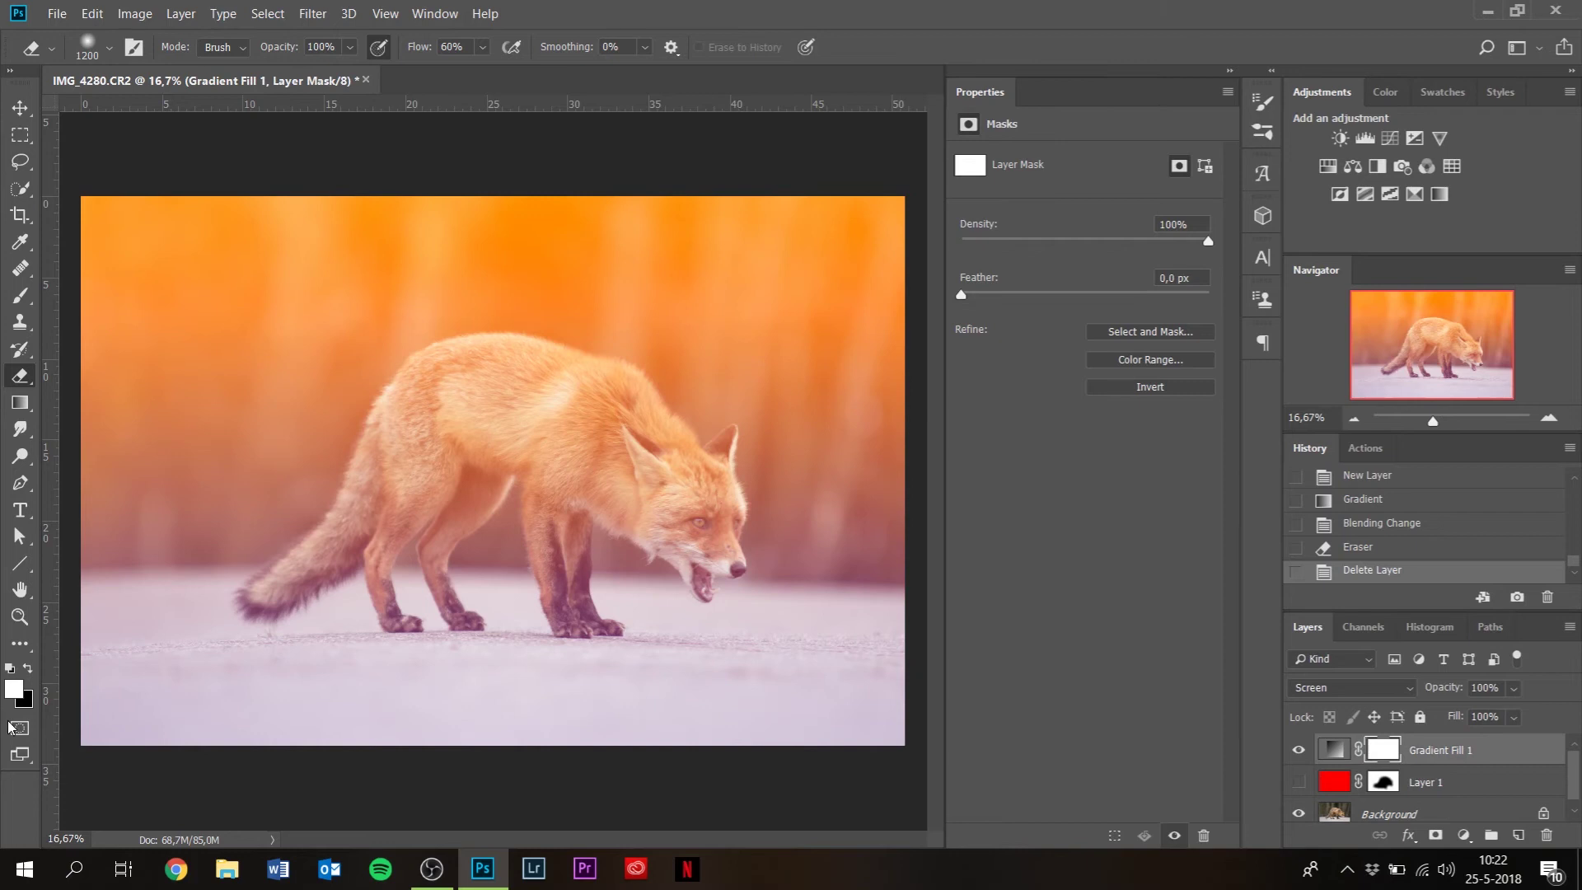
left_click(29, 666)
mouse_move(504, 482)
left_mouse_down()
mouse_move(560, 428)
mouse_move(608, 416)
mouse_move(661, 446)
mouse_move(626, 580)
left_mouse_up()
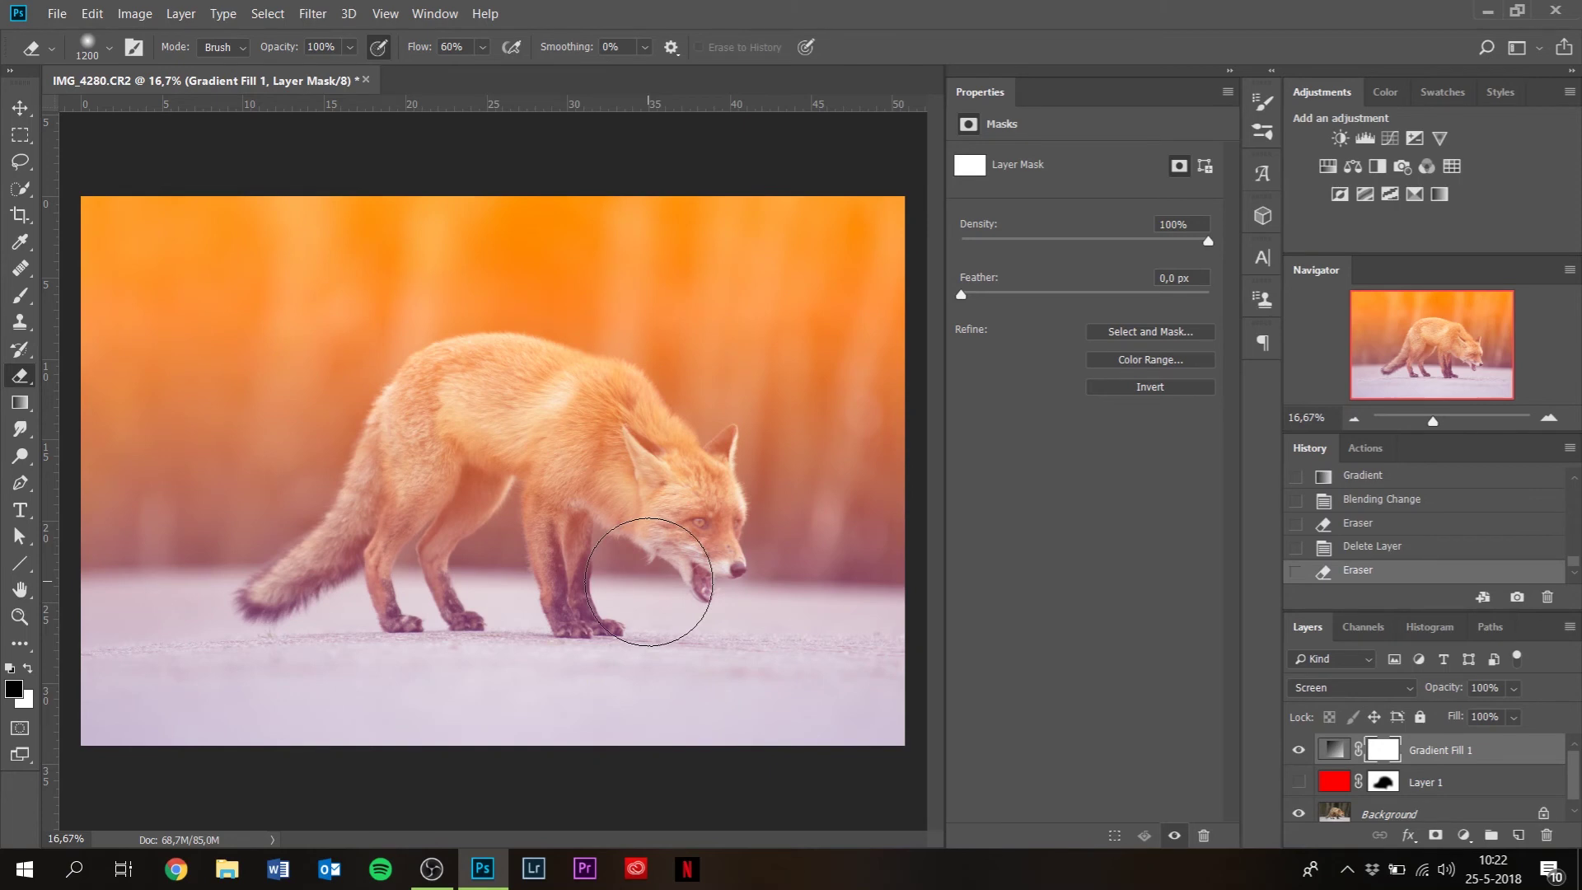
left_click(576, 572)
- Brush black over the fox on Gradient Fill 1's mask at 1100 px, and paint the masked area back in with white
left_click(20, 294)
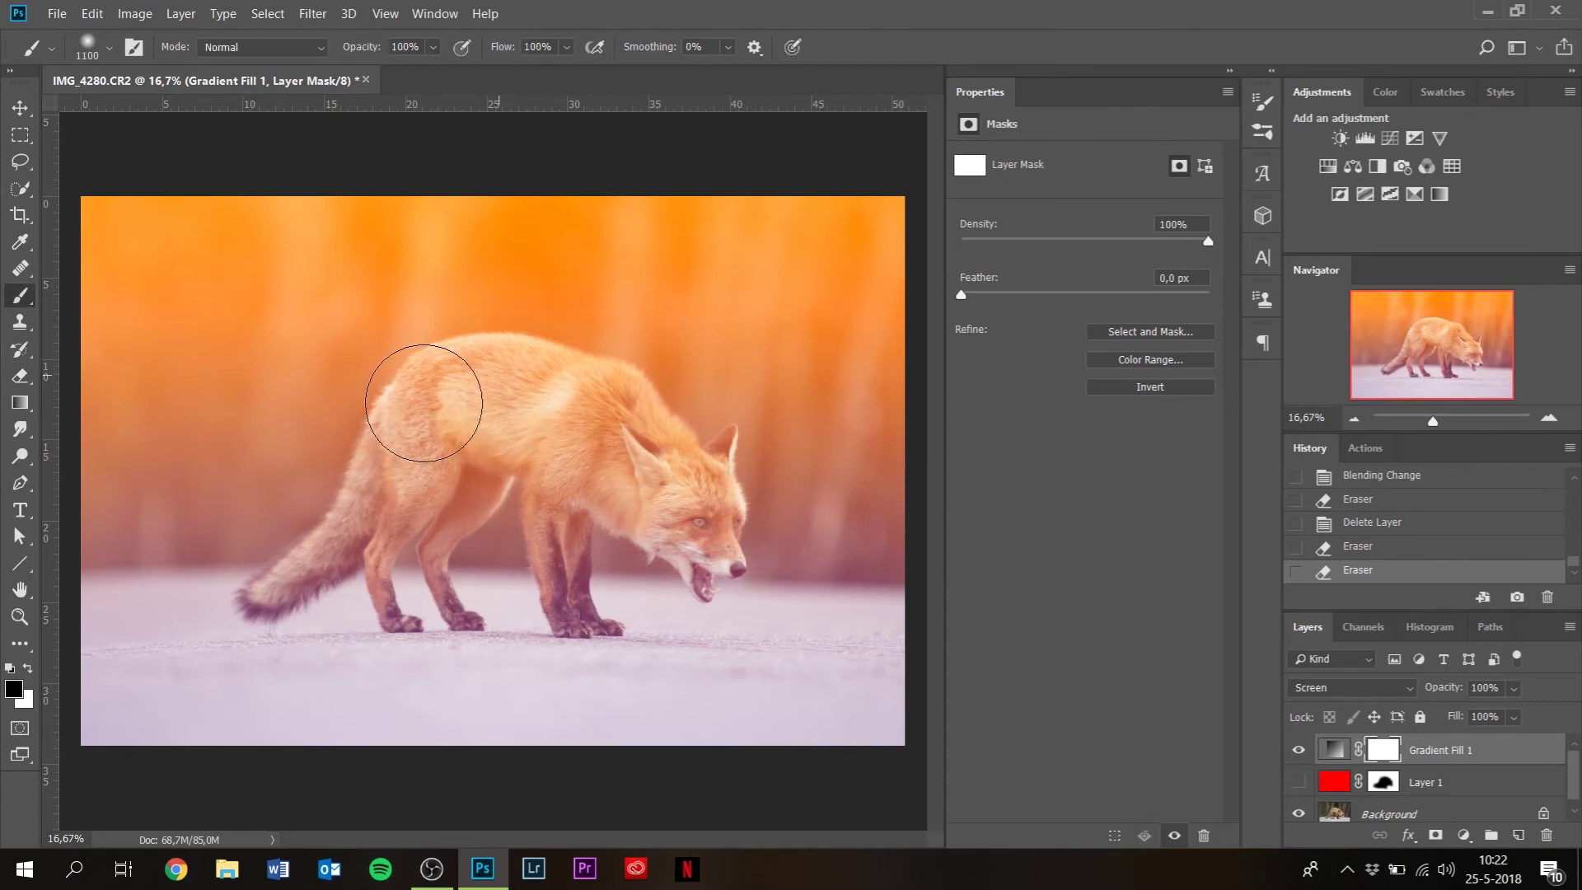
mouse_move(473, 435)
left_mouse_down()
mouse_move(532, 395)
mouse_move(534, 430)
mouse_move(608, 441)
mouse_move(594, 524)
mouse_move(677, 612)
mouse_move(415, 574)
mouse_move(278, 595)
mouse_move(408, 556)
mouse_move(326, 589)
mouse_move(462, 411)
mouse_move(690, 432)
mouse_move(750, 496)
mouse_move(692, 681)
left_mouse_up()
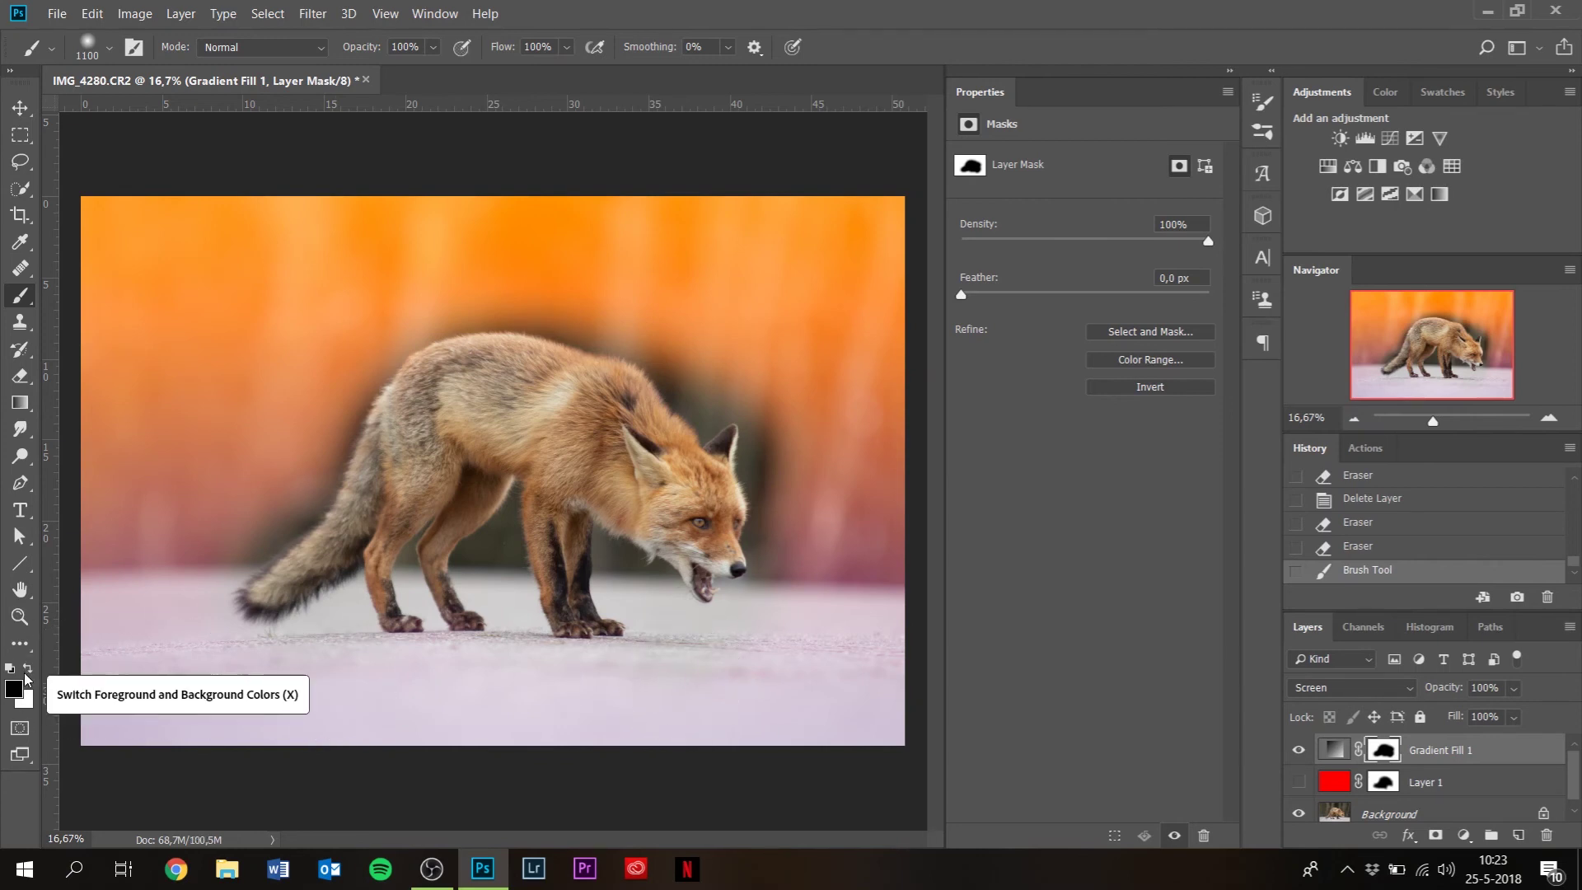
left_click(28, 672)
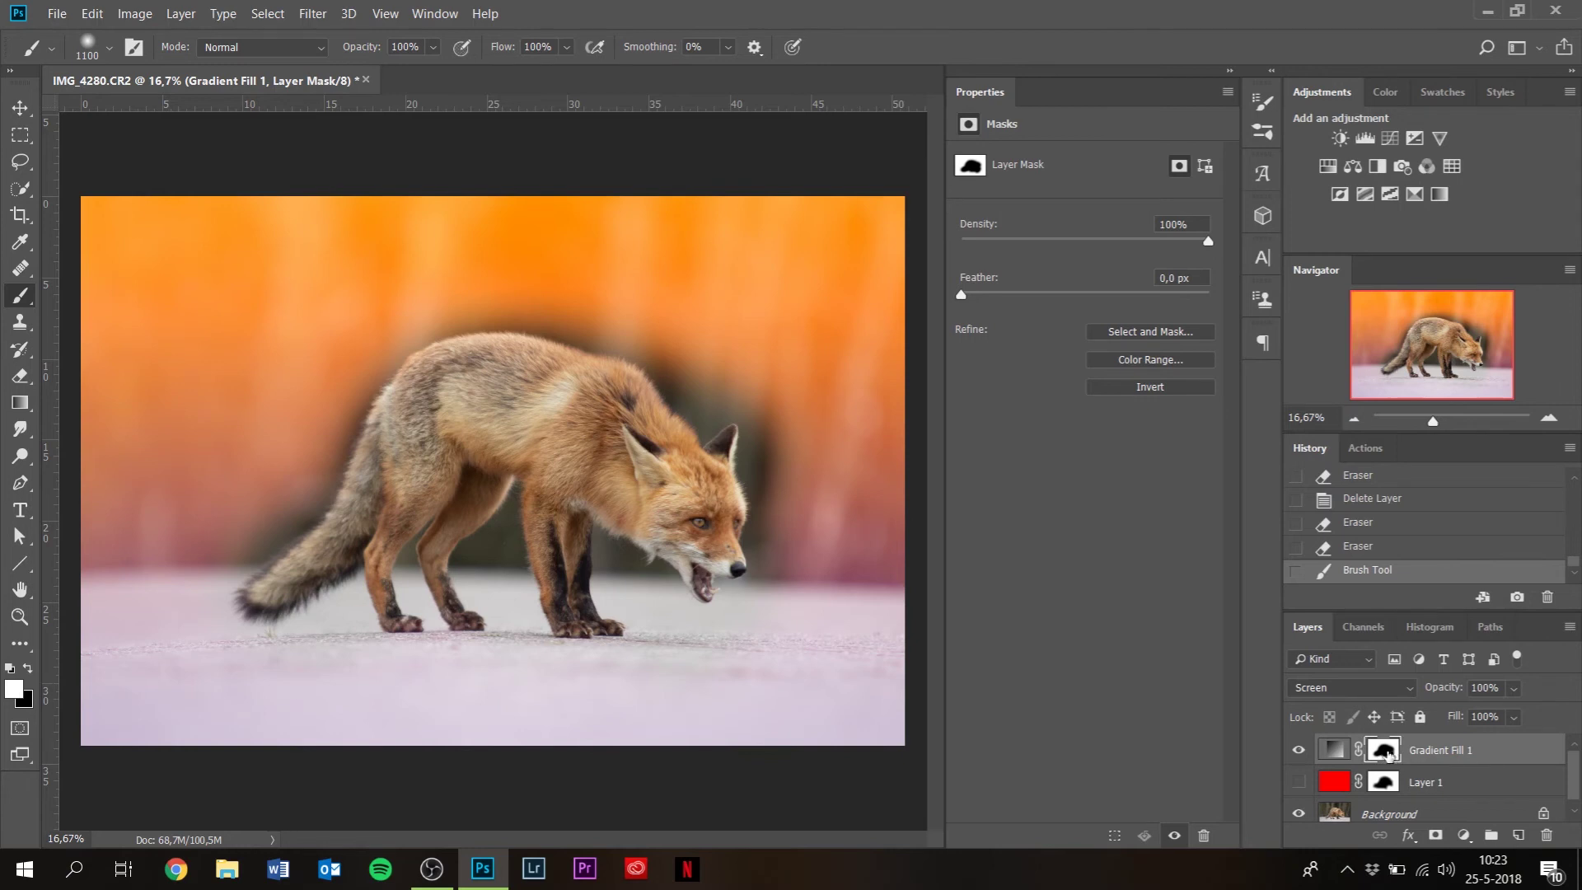
mouse_move(264, 577)
left_mouse_down()
mouse_move(400, 413)
mouse_move(547, 313)
mouse_move(470, 393)
mouse_move(441, 354)
mouse_move(440, 482)
mouse_move(513, 548)
mouse_move(529, 511)
mouse_move(663, 381)
mouse_move(734, 451)
mouse_move(696, 470)
left_mouse_up()
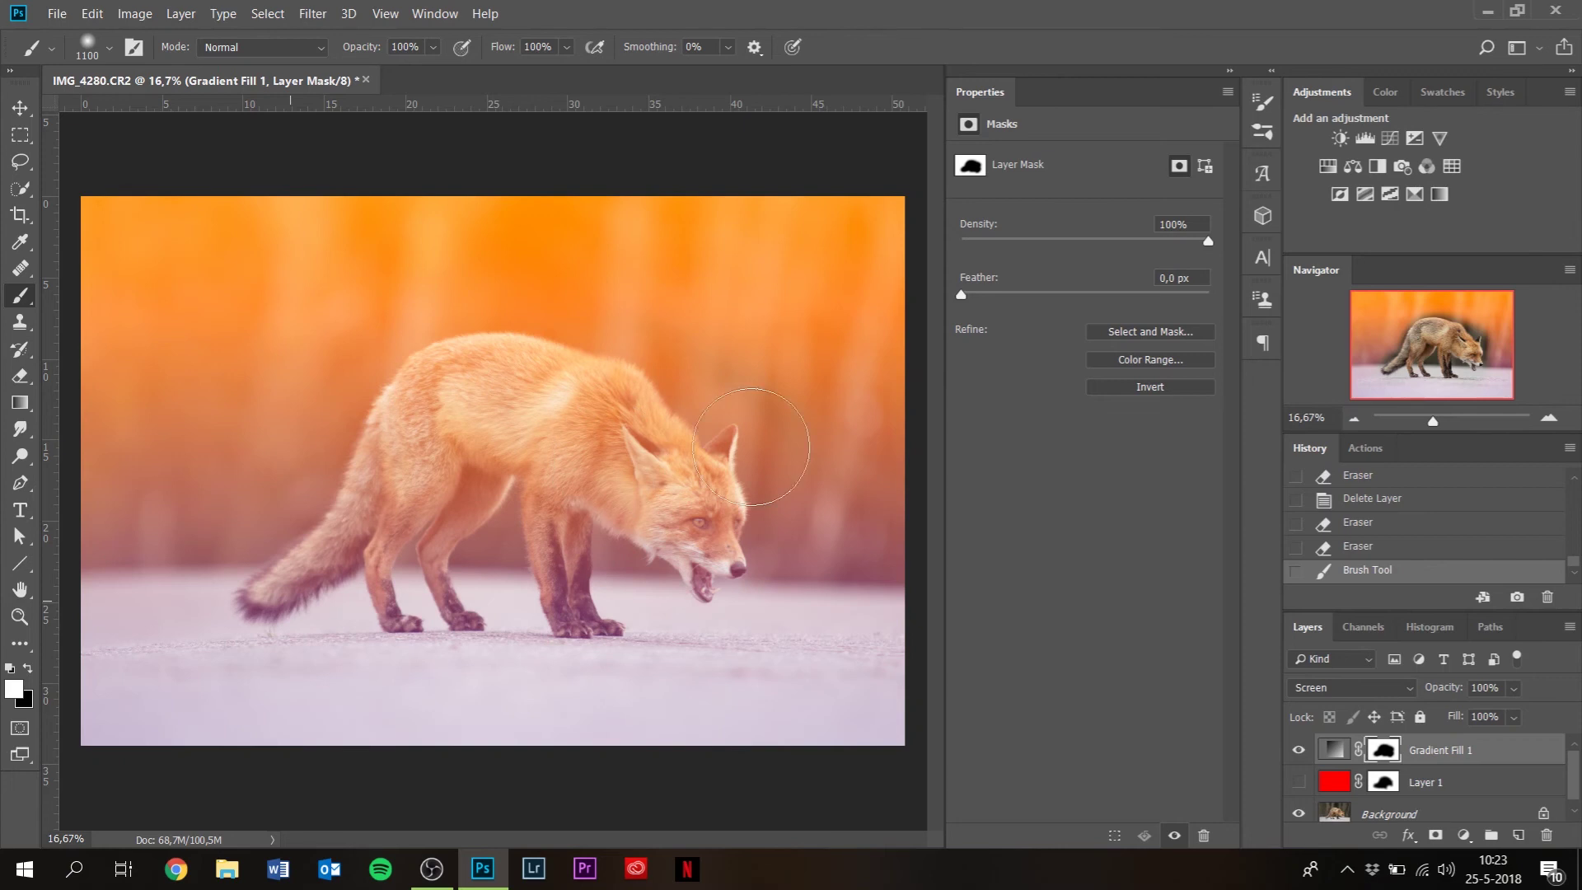
left_click(439, 445)
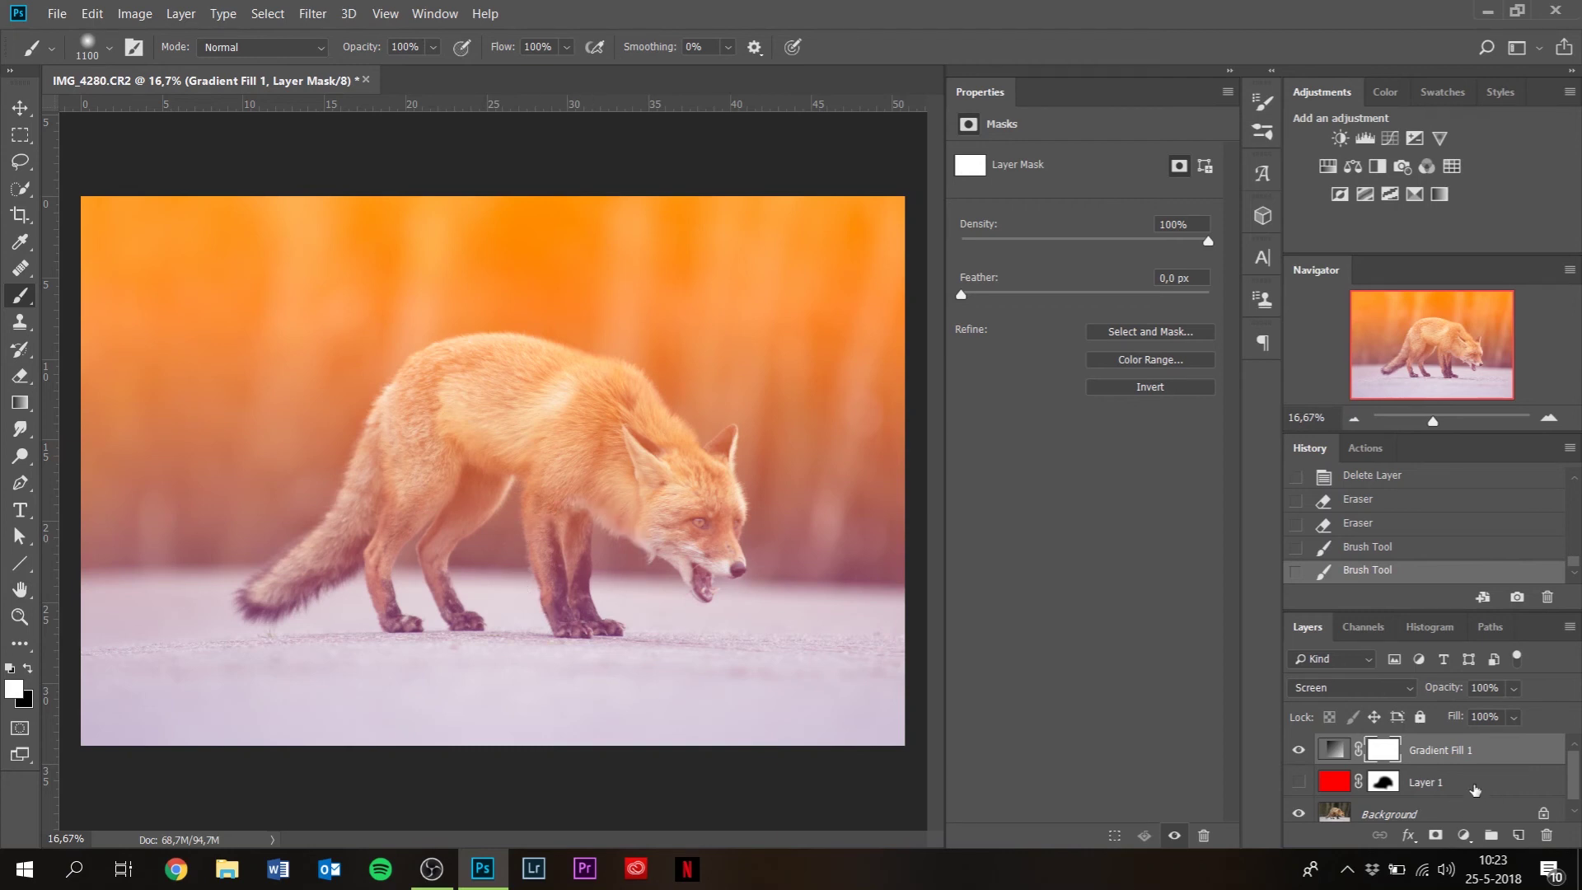
- Delete the Gradient Fill 1 and Layer 1 layers together
left_click(1475, 789, "shift")
right_click(1474, 768)
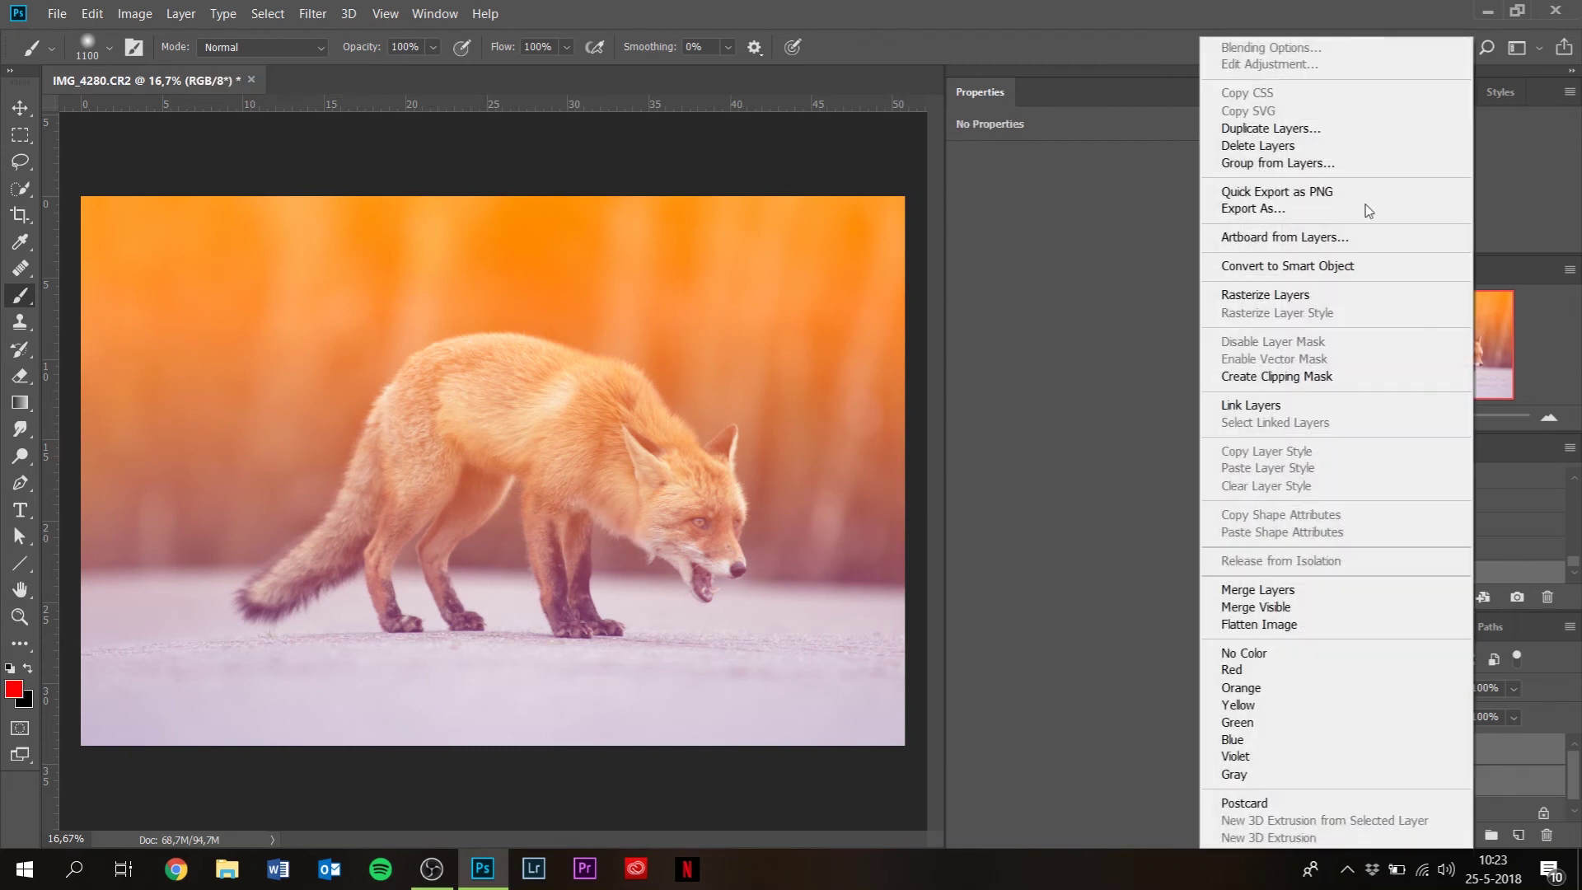
left_click(1282, 144)
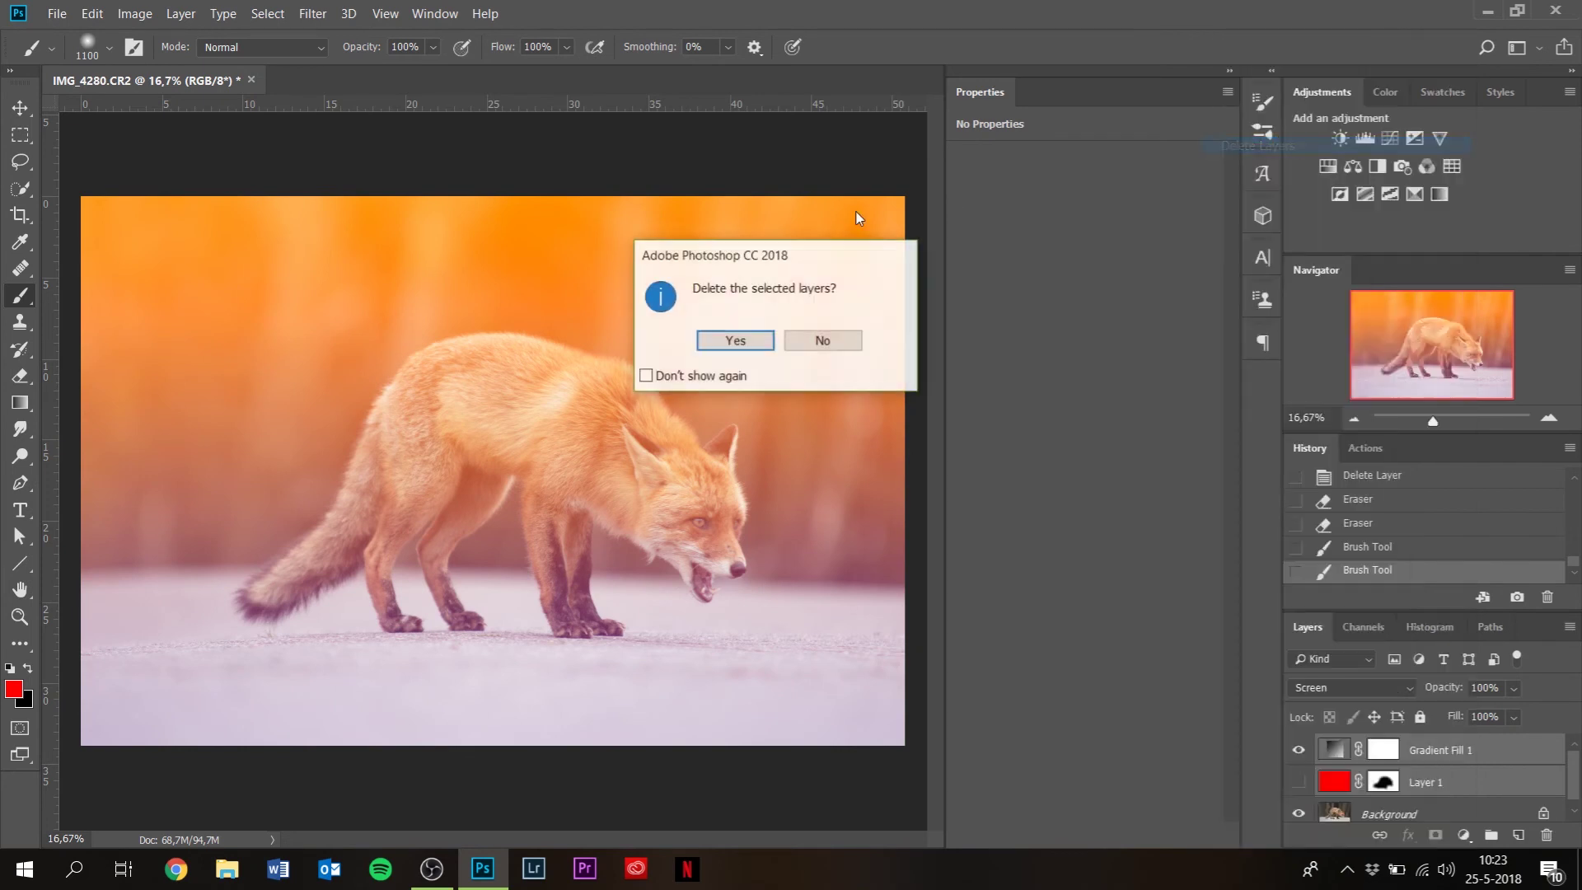
left_click(758, 341)
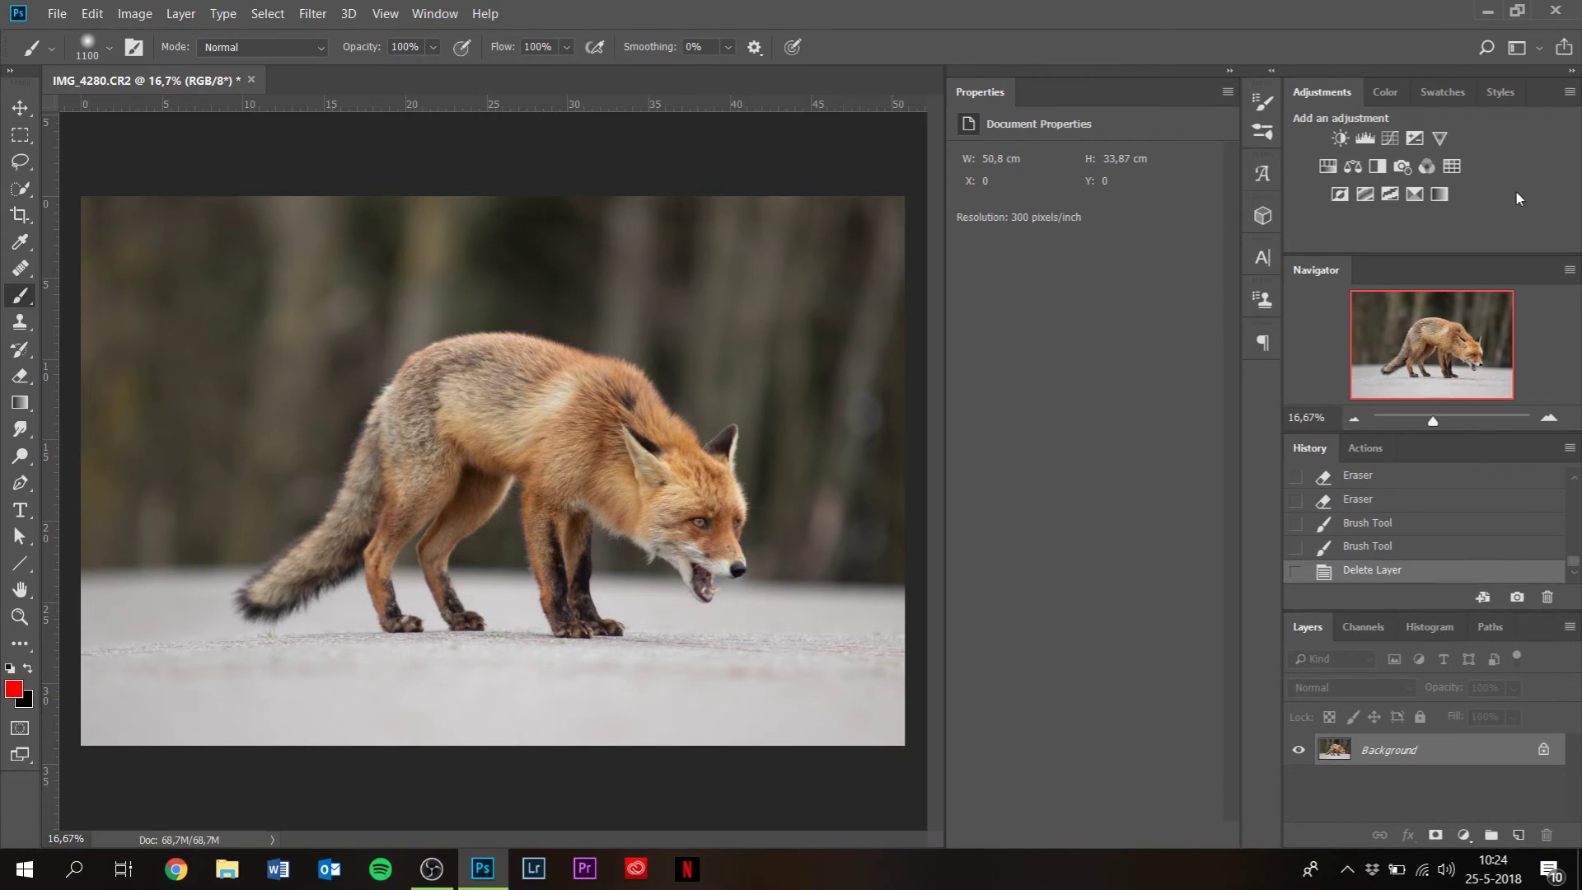
- Add a Hue/Saturation adjustment layer and paint its mask black over the fox's body
left_click(1327, 165)
mouse_move(1084, 233)
left_mouse_down()
mouse_move(1114, 270)
mouse_move(1086, 232)
left_mouse_up()
key("x")
left_click_drag(696, 507, 436, 428)
- Mask out the remaining fox areas around the legs, head and back with a 250 px black brush
key("bracketleft")
key("bracketleft")
key("bracketleft")
key("bracketleft")
key("bracketleft")
key("bracketleft")
left_click_drag(440, 552, 449, 573)
mouse_move(576, 577)
left_mouse_down()
mouse_move(588, 618)
mouse_move(708, 577)
left_mouse_up()
left_click(642, 416)
- Set the Hue/Saturation layer's hue and saturation to +24 each, with white as the foreground colour
left_click(27, 670)
left_click_drag(1086, 234, 1115, 239)
- Load the Hue/Saturation mask as a selection and add a Curves adjustment layer from it, blended as Color
right_click(1392, 745)
left_click(1474, 636)
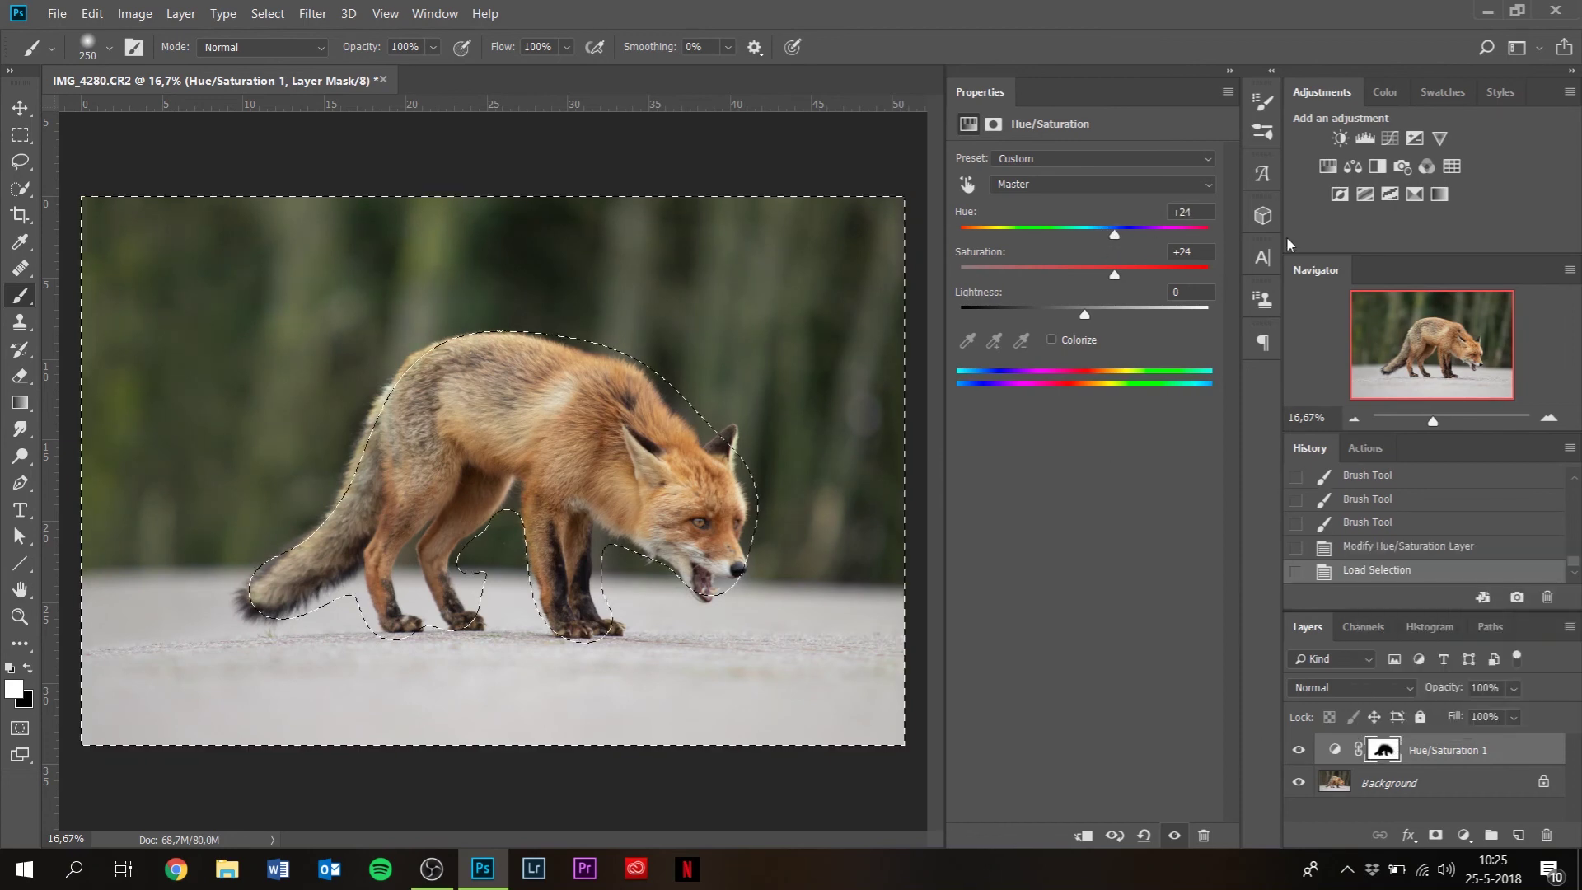
left_click(1389, 138)
left_click(1334, 687)
left_click(1299, 652)
- Adjust the Green, Blue and Red channels of Curves 1, placing the Red point at input 130, output 114
left_click(1075, 184)
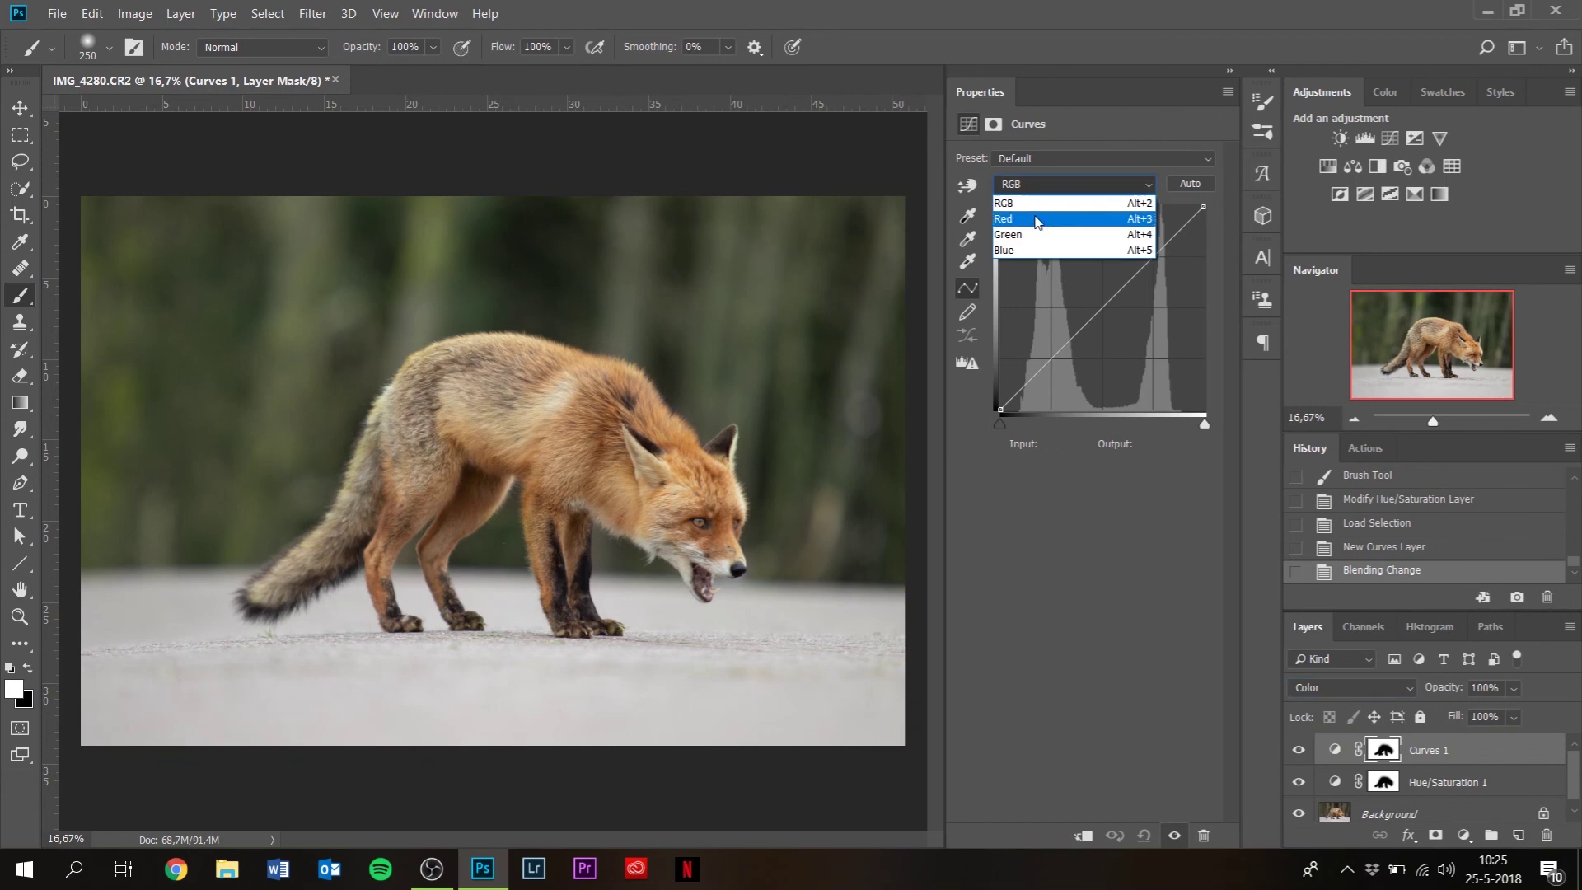
left_click(1021, 235)
left_click(1094, 311)
left_click(1075, 184)
left_click(1025, 252)
left_click(1075, 183)
left_click(1022, 218)
mouse_move(1090, 320)
left_mouse_down()
mouse_move(1091, 297)
mouse_move(1104, 319)
left_mouse_up()
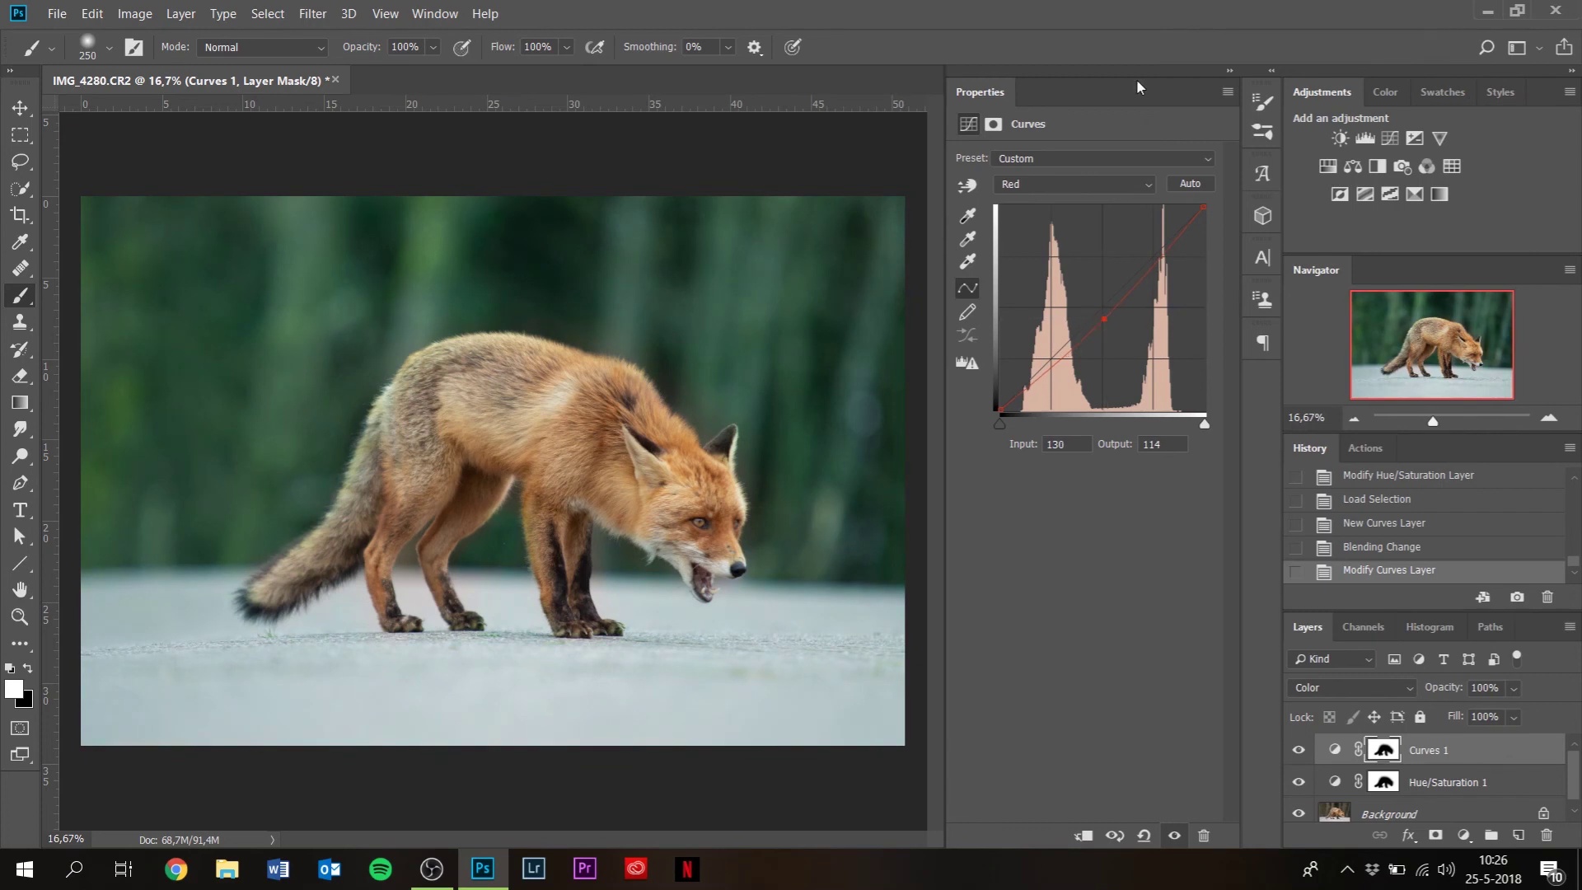
- Add a Luminosity Curves layer using Curves 1's mask as selection, with an RGB point at input 139, output 123
left_click(1384, 748, "ctrl")
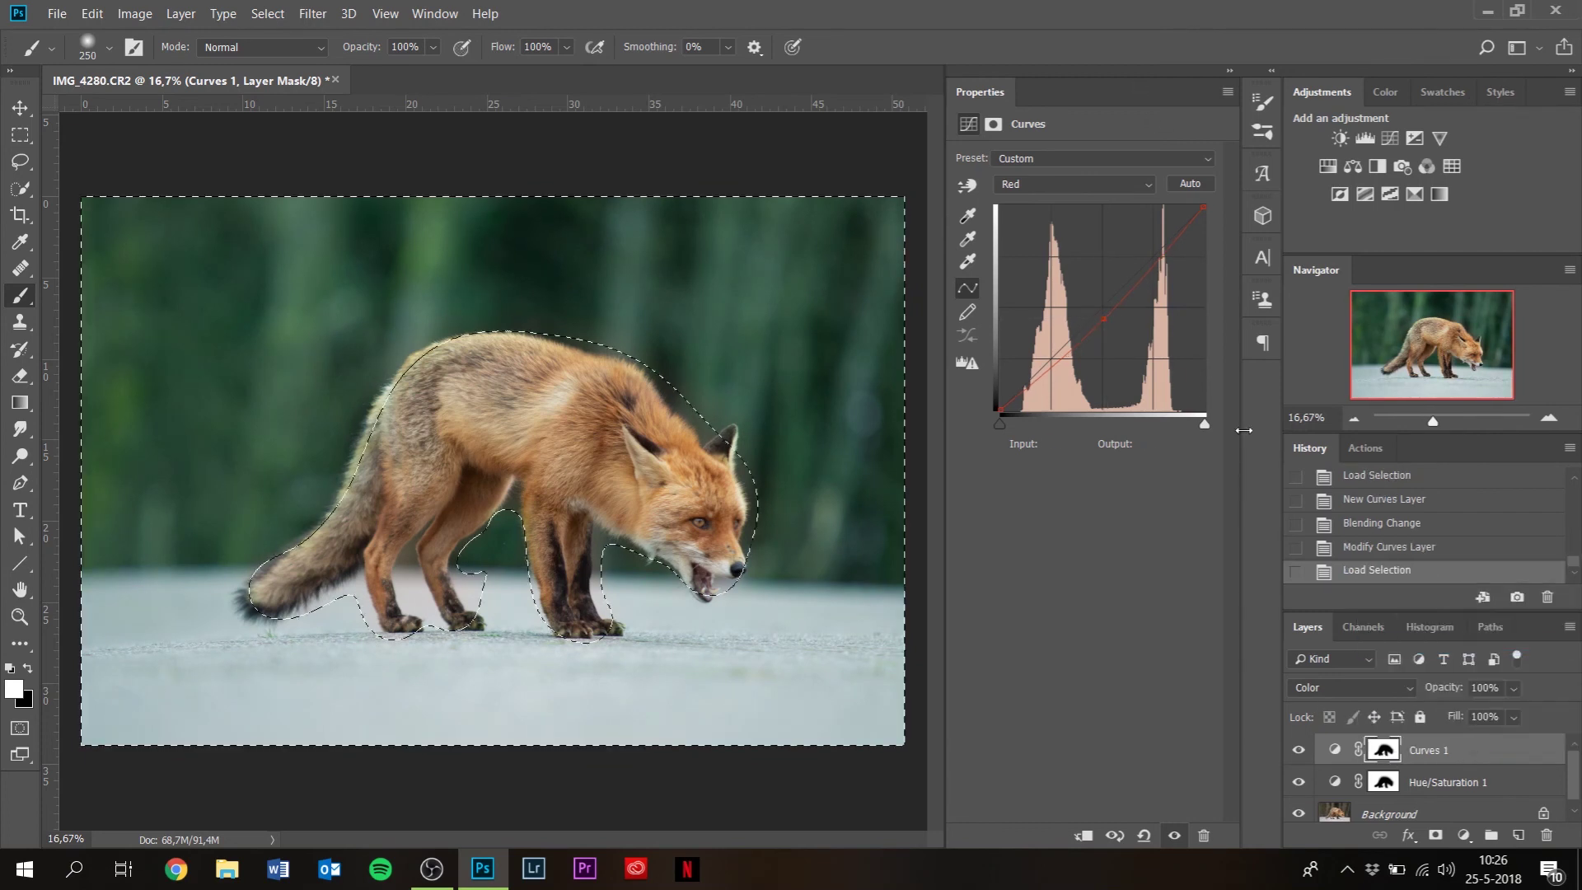
left_click(1389, 137)
left_click(1336, 685)
left_click(1328, 668)
left_click_drag(1101, 309, 1111, 312)
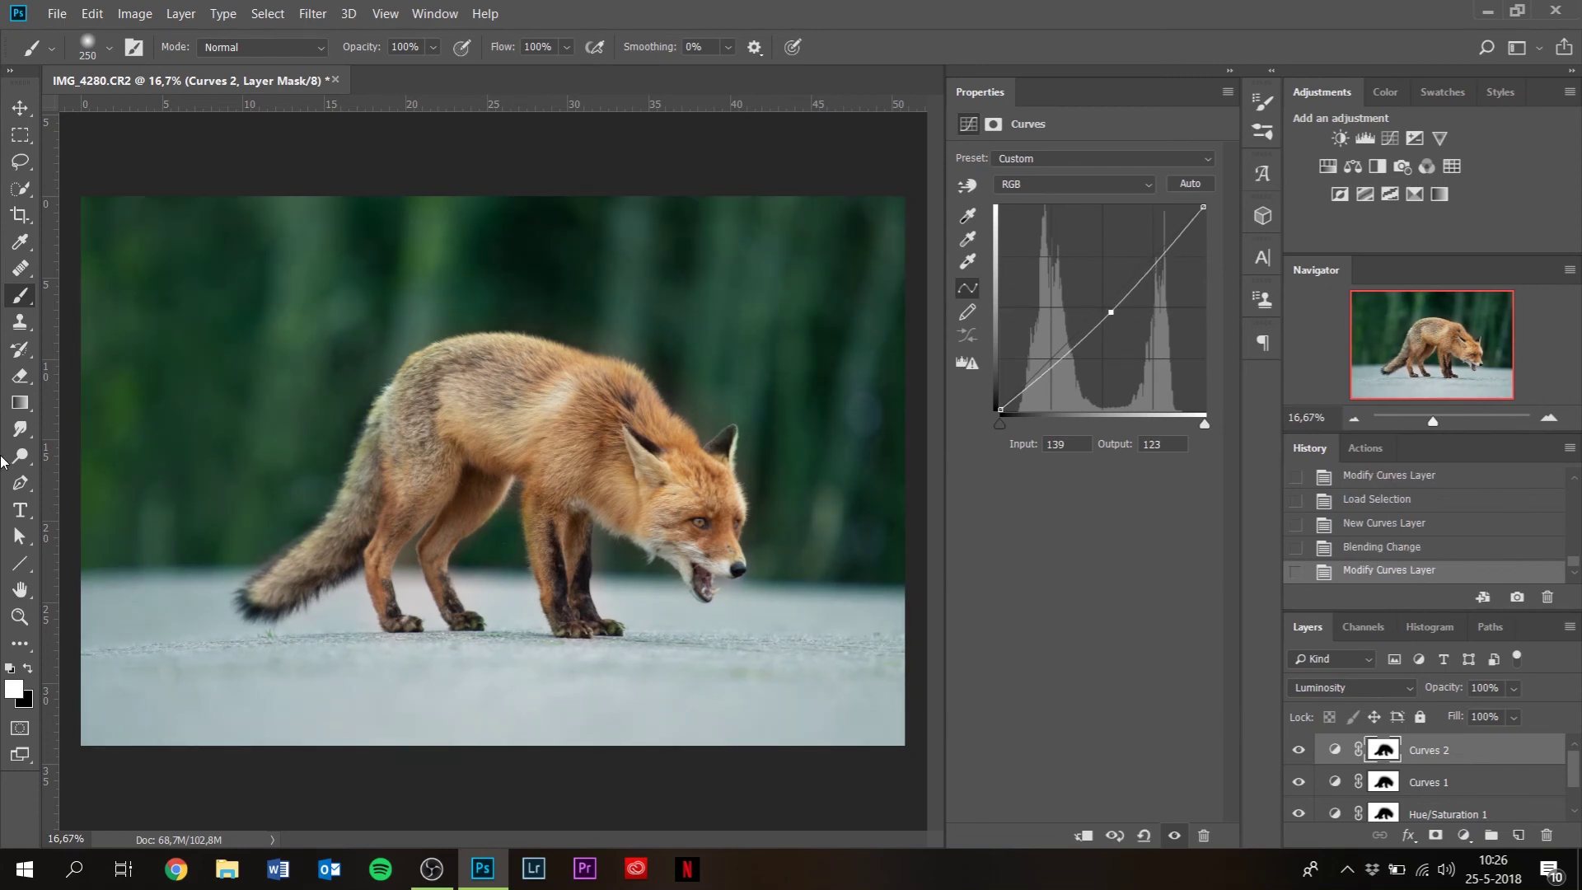
- Paint black over the fox's legs on the Curves 1 and Hue/Saturation 1 masks
left_click(27, 668)
left_click_drag(540, 488, 537, 558)
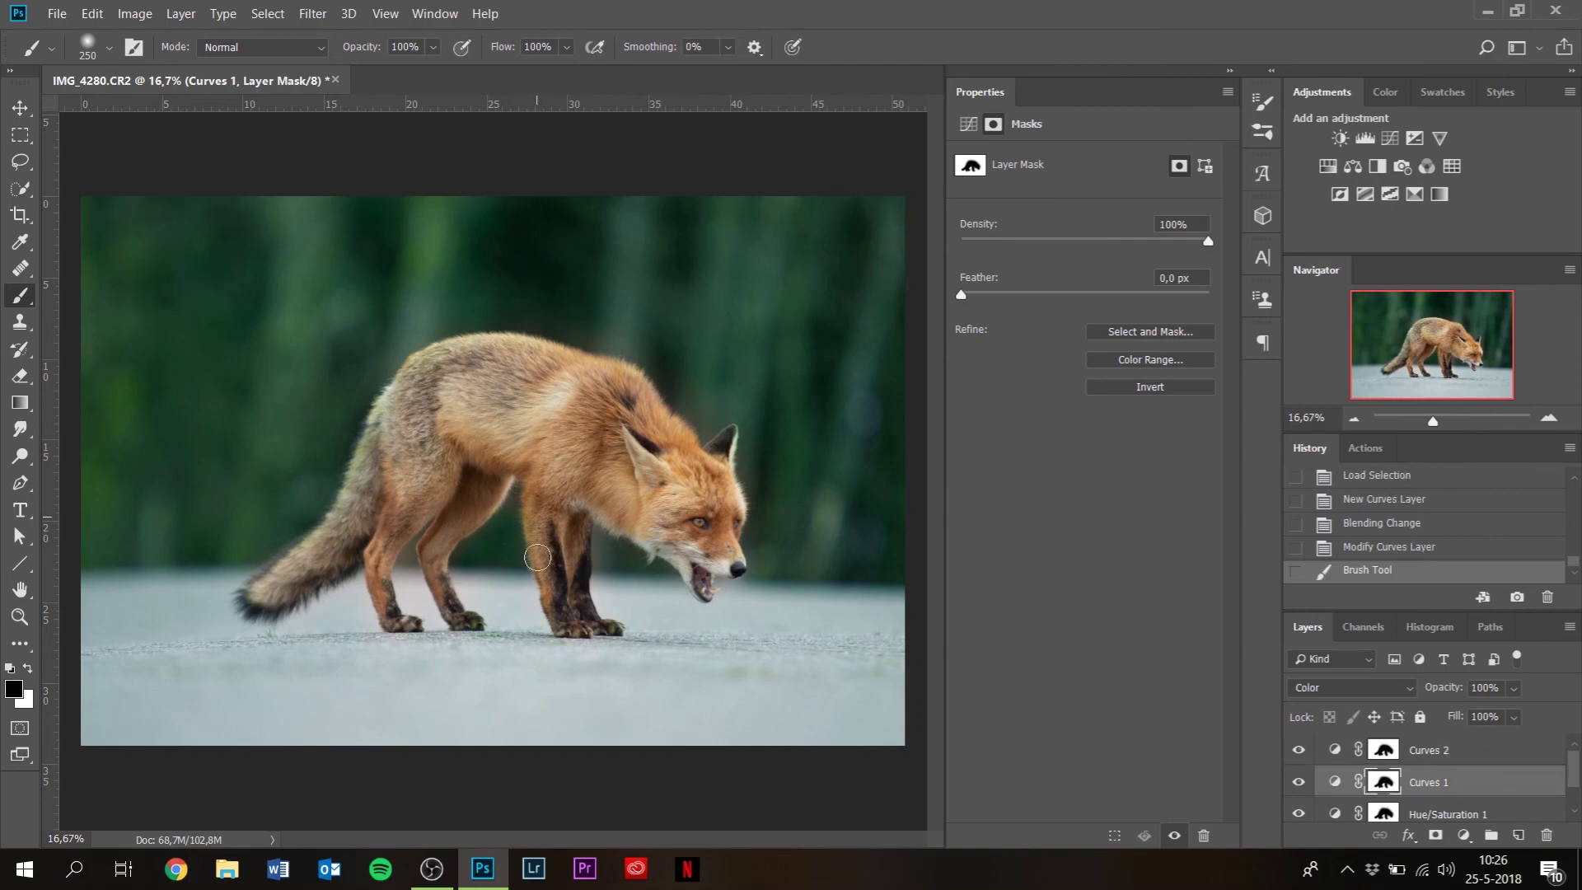
left_click(1383, 813)
mouse_move(539, 494)
left_mouse_down()
mouse_move(540, 537)
mouse_move(449, 560)
left_mouse_up()
left_click_drag(437, 528, 404, 527)
left_click_drag(395, 511, 383, 569)
- Touch up the Curves 1, Curves 2 and Hue/Saturation 1 masks around the fox's legs, switching between white and black
left_click(28, 669)
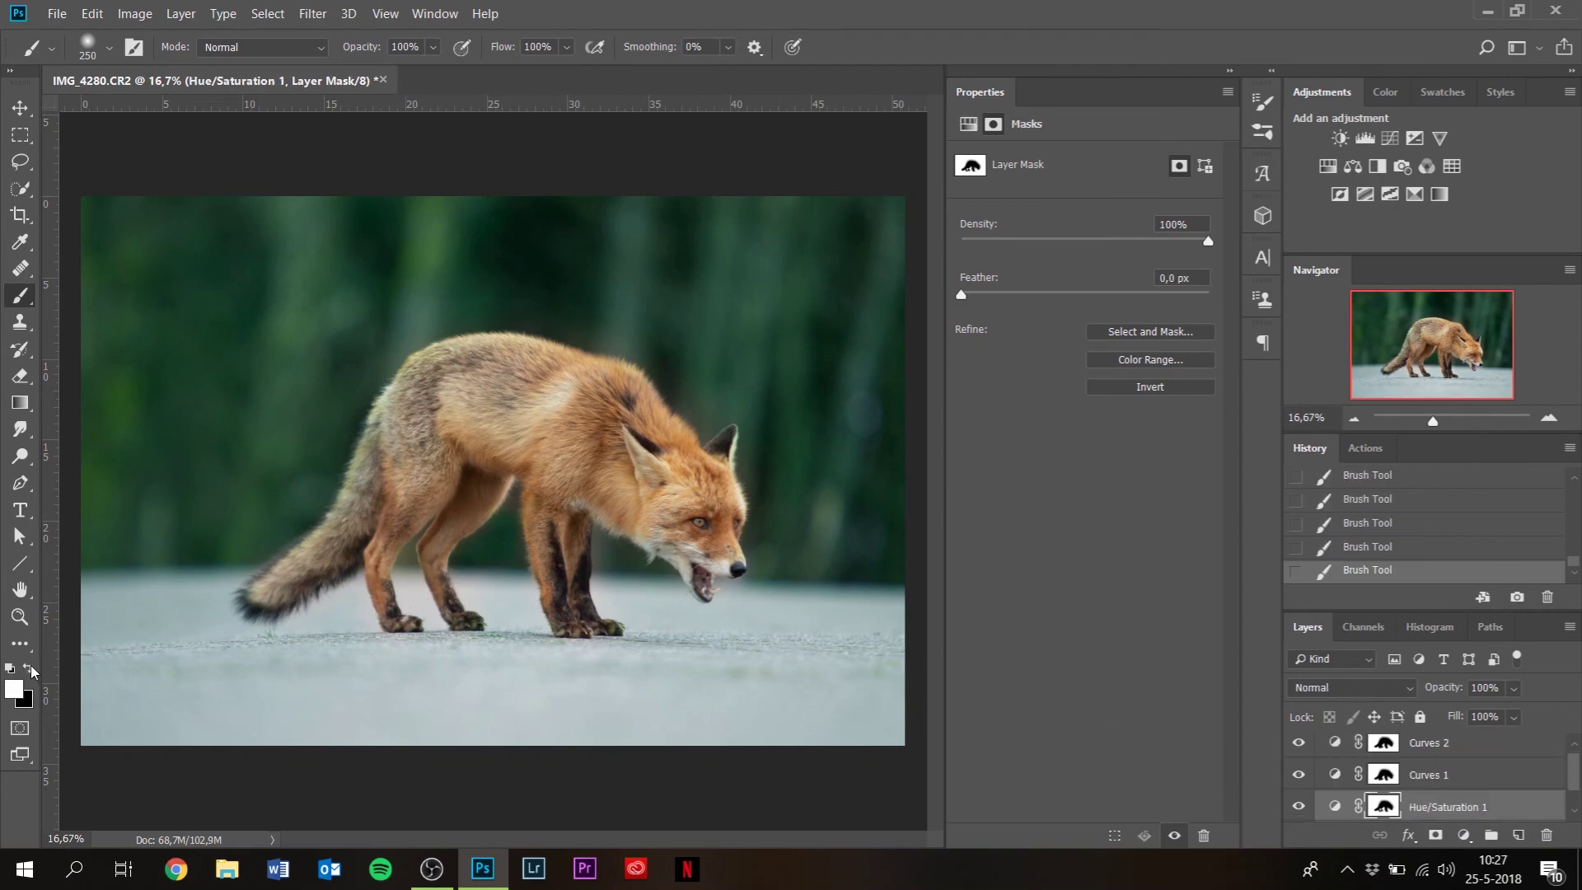
key("alt+bracketright")
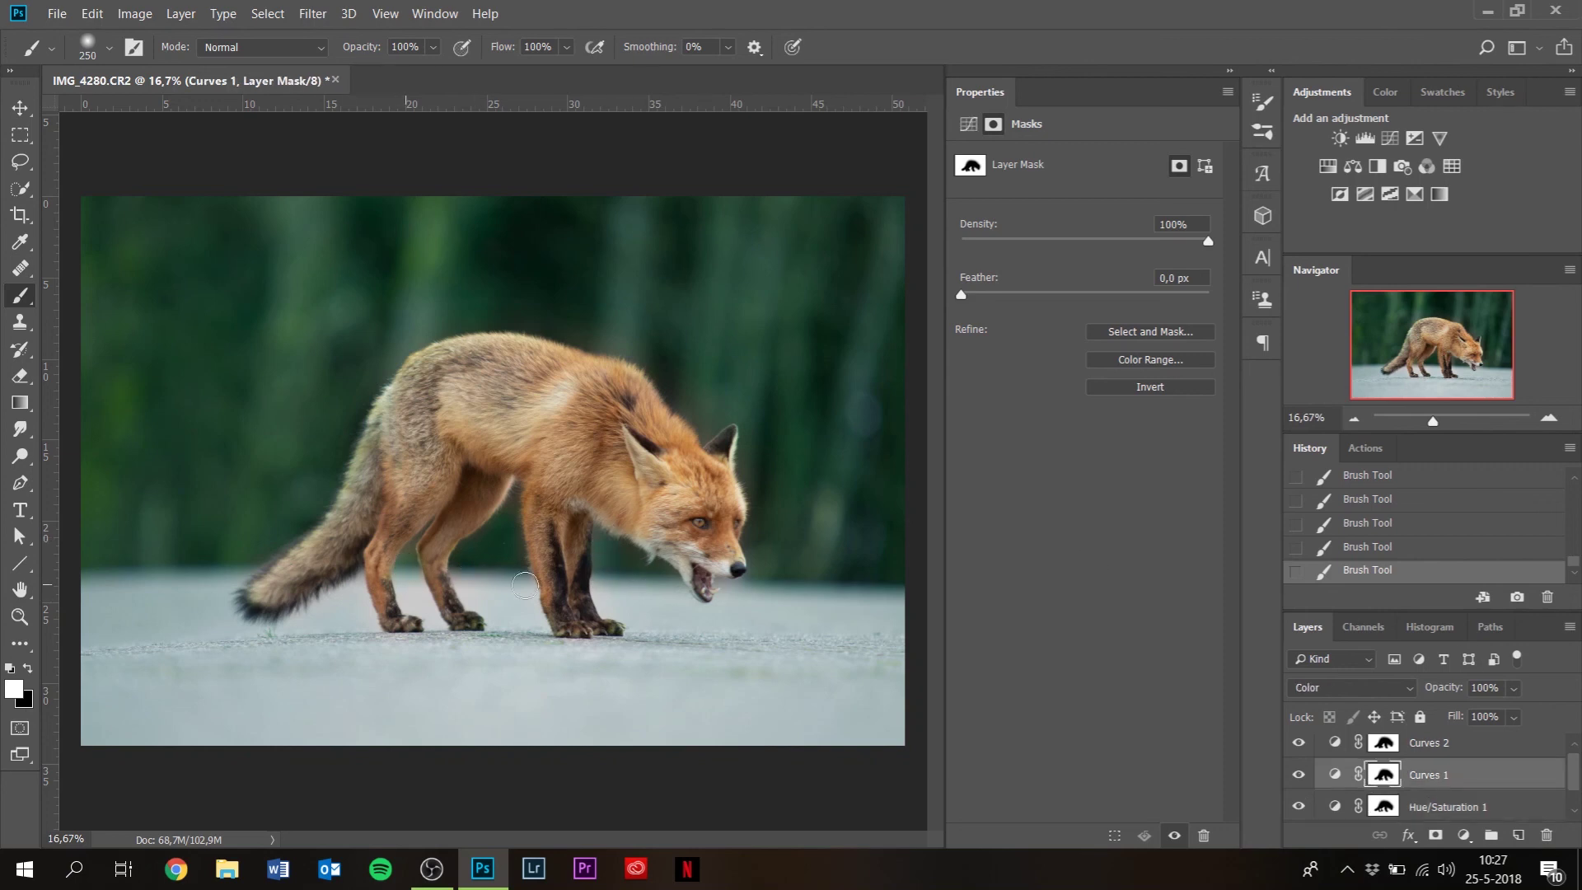
key("alt+bracketright")
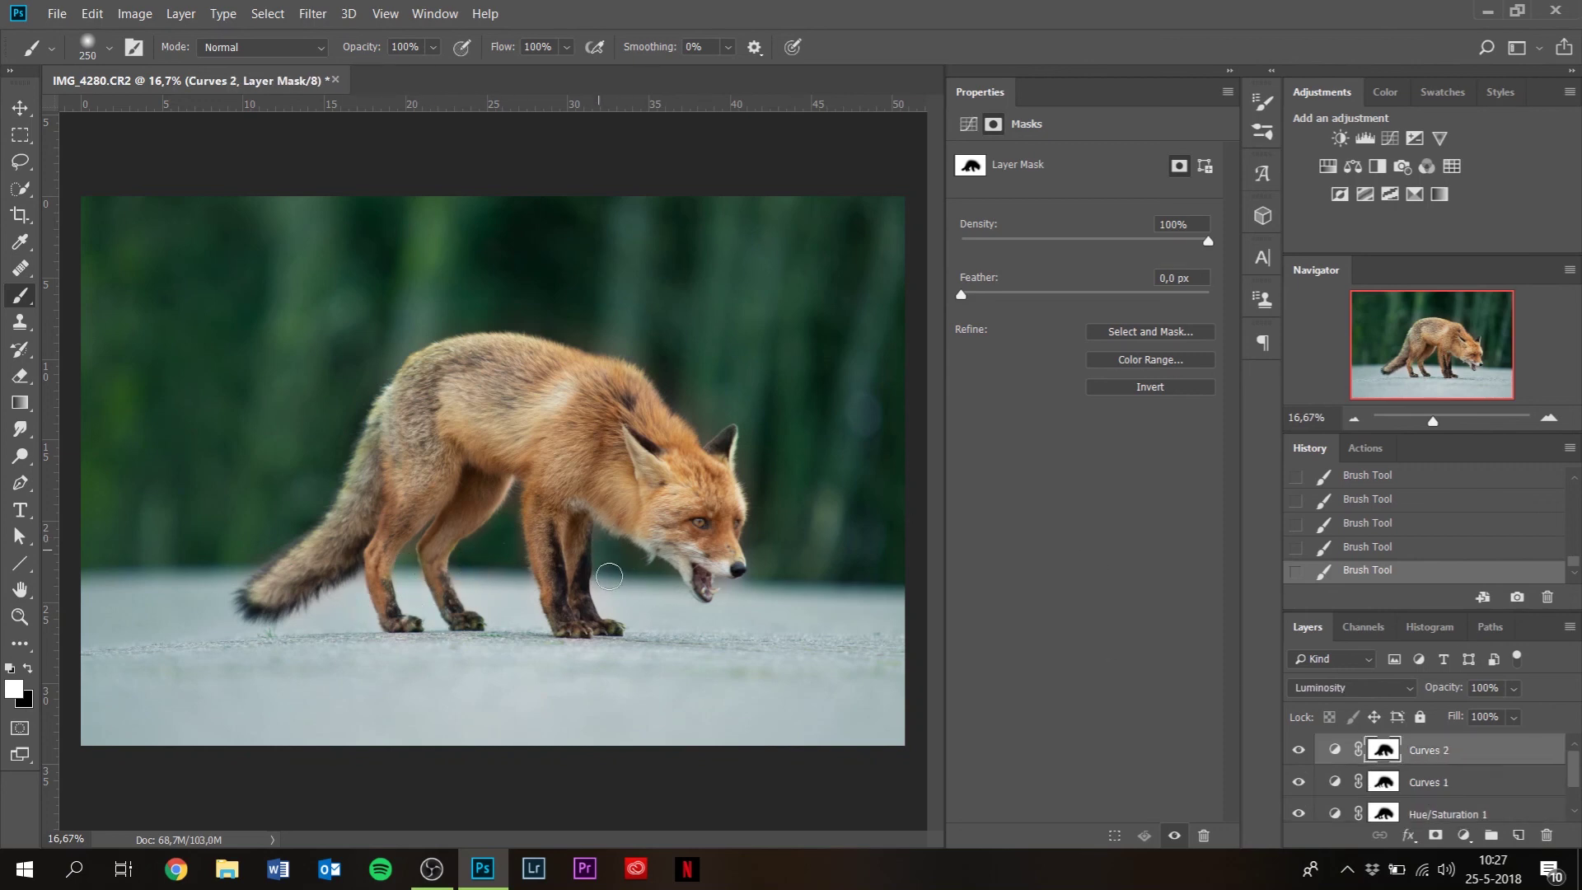
key("x")
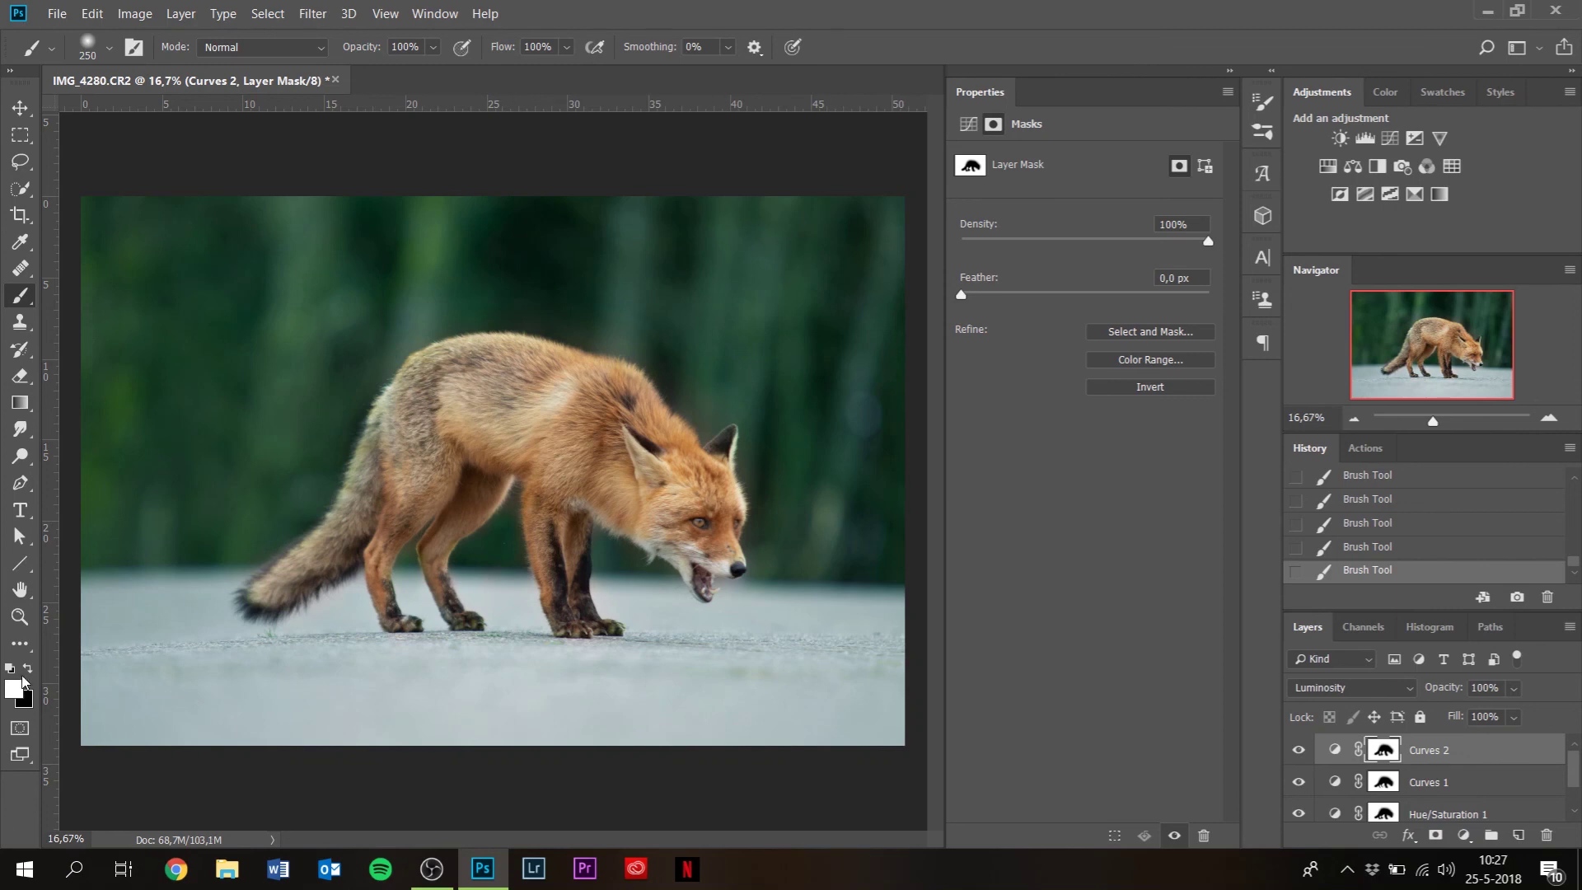
key("alt+bracketleft")
key("alt+bracketleft")
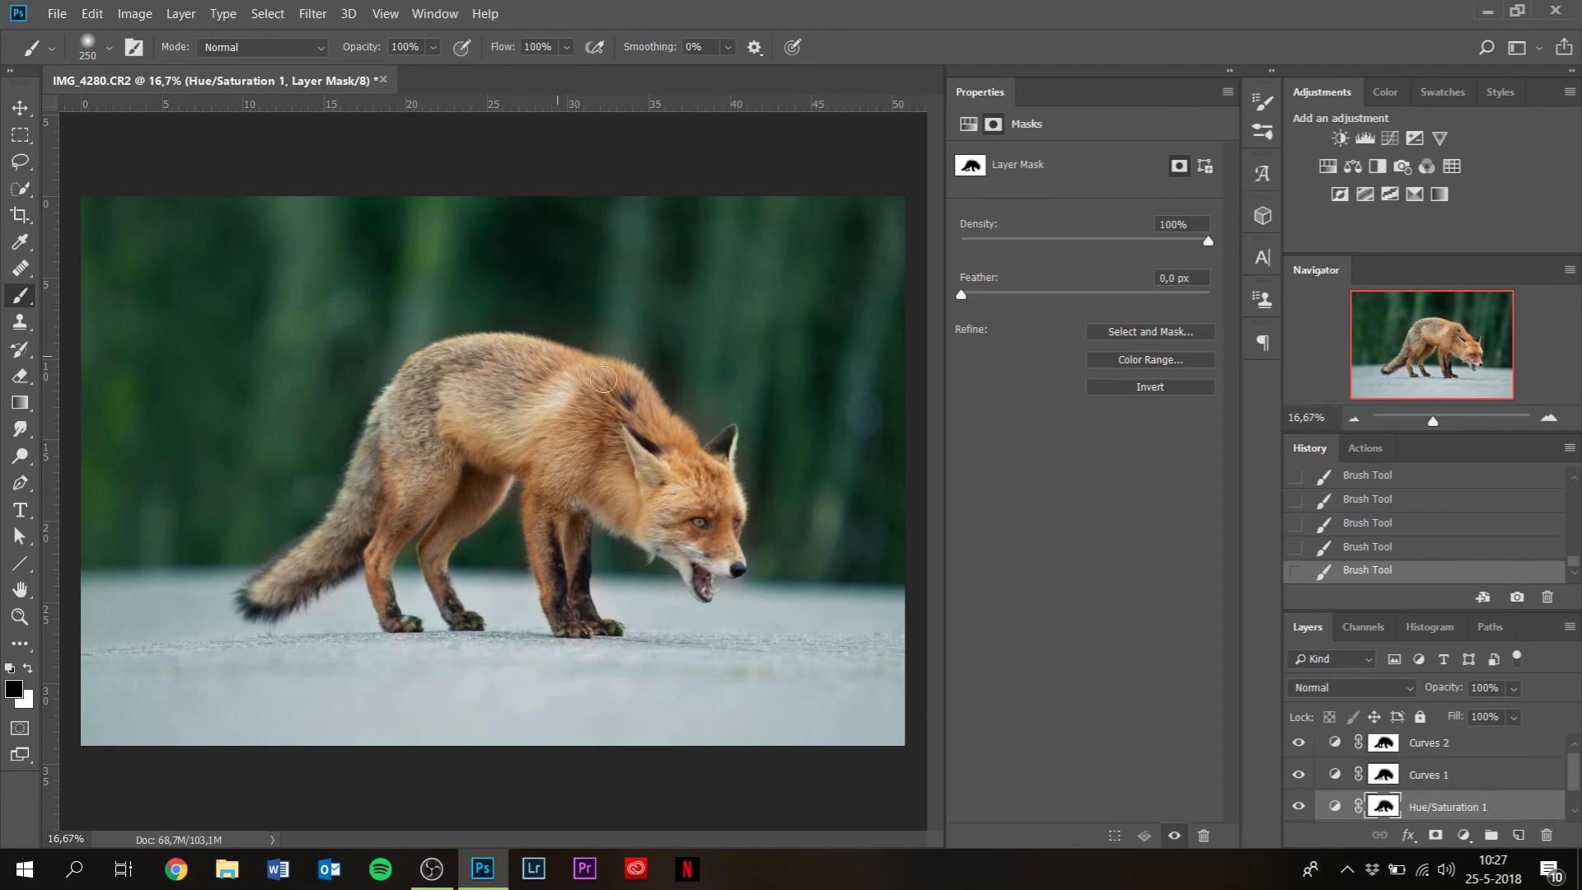
- Load Curves 2's mask as a selection and add another Curves layer above it, blended as Color
scroll(1413, 787, "up", 1)
left_click(1383, 751)
left_click(1384, 751, "ctrl")
left_click(1389, 137)
left_click(1351, 687)
left_click(1318, 669)
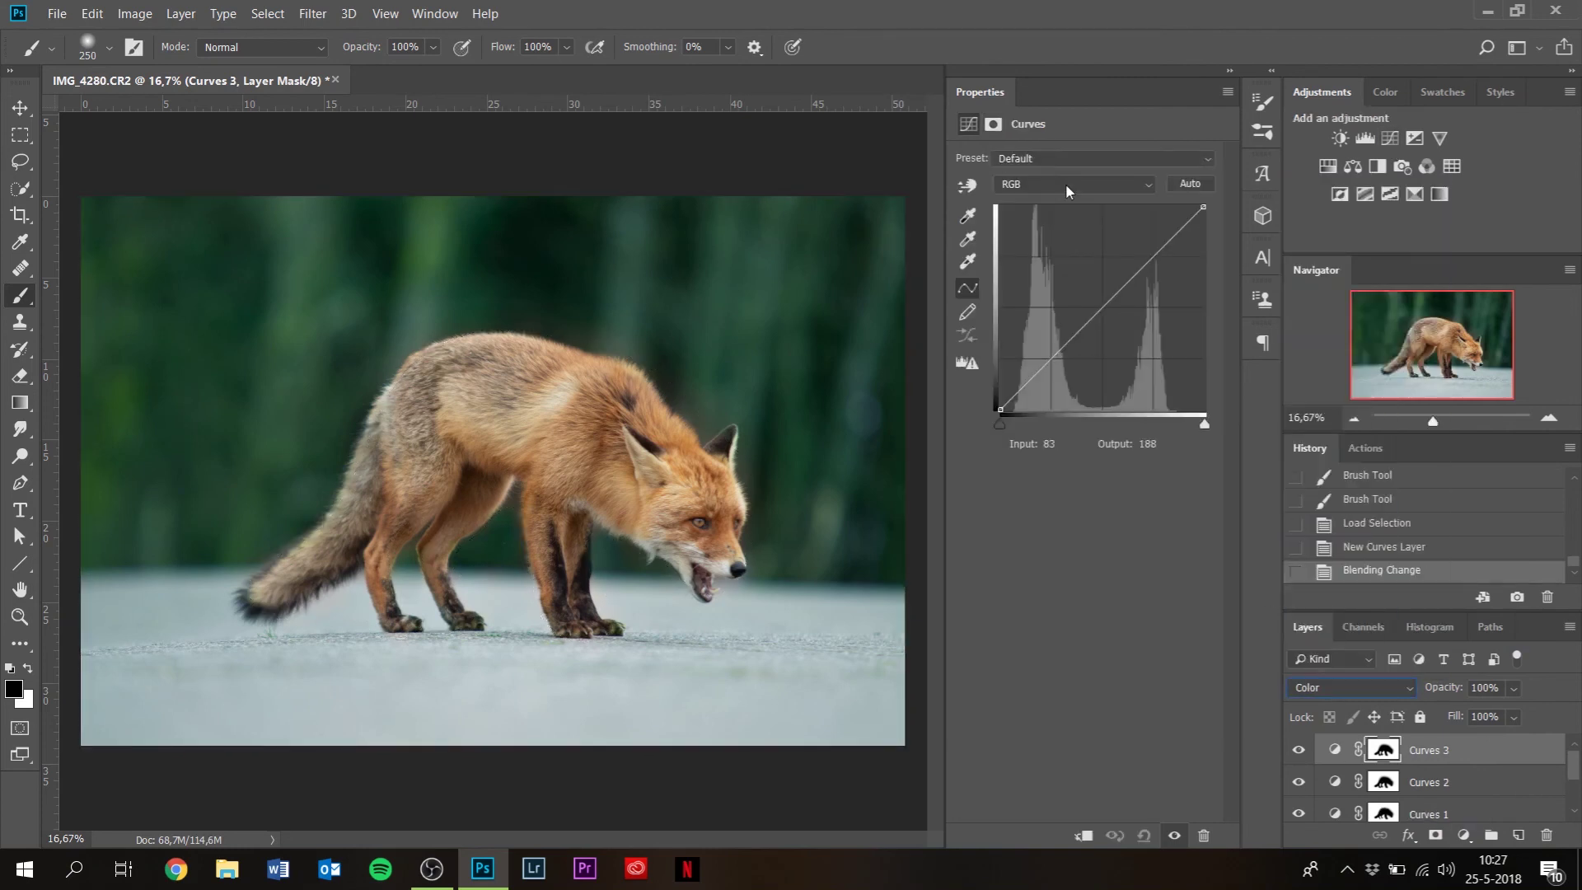
- Invert the Curves 3 mask so it targets the fox, and adjust the layer's Red, Blue and Green channel curves
left_click(1071, 184)
left_click(1037, 210)
left_click(1102, 307)
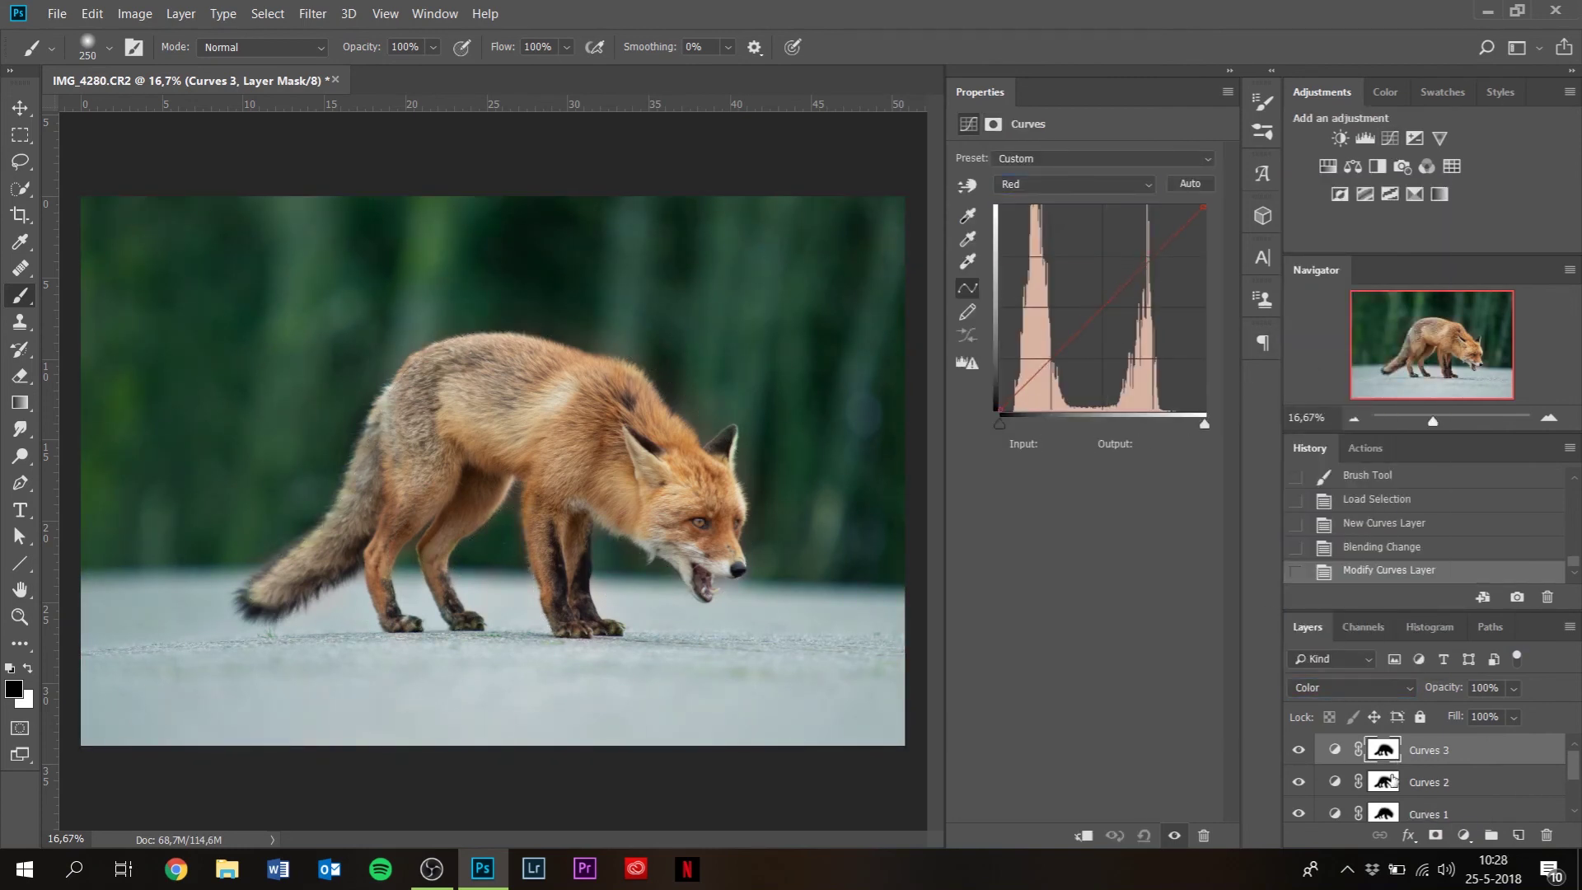
key("ctrl+i")
mouse_move(1102, 308)
left_mouse_down()
mouse_move(1120, 325)
mouse_move(1105, 303)
left_mouse_up()
left_click(1058, 183)
left_click(1048, 251)
left_click(1071, 184)
left_click(1038, 229)
left_click(1100, 309)
- Add a Luminosity Curves layer using Curves 3's mask as selection, with an RGB point at input 123, output 130
left_click(1380, 747, "ctrl")
left_click(1389, 137)
left_click(1351, 687)
left_click(1335, 685)
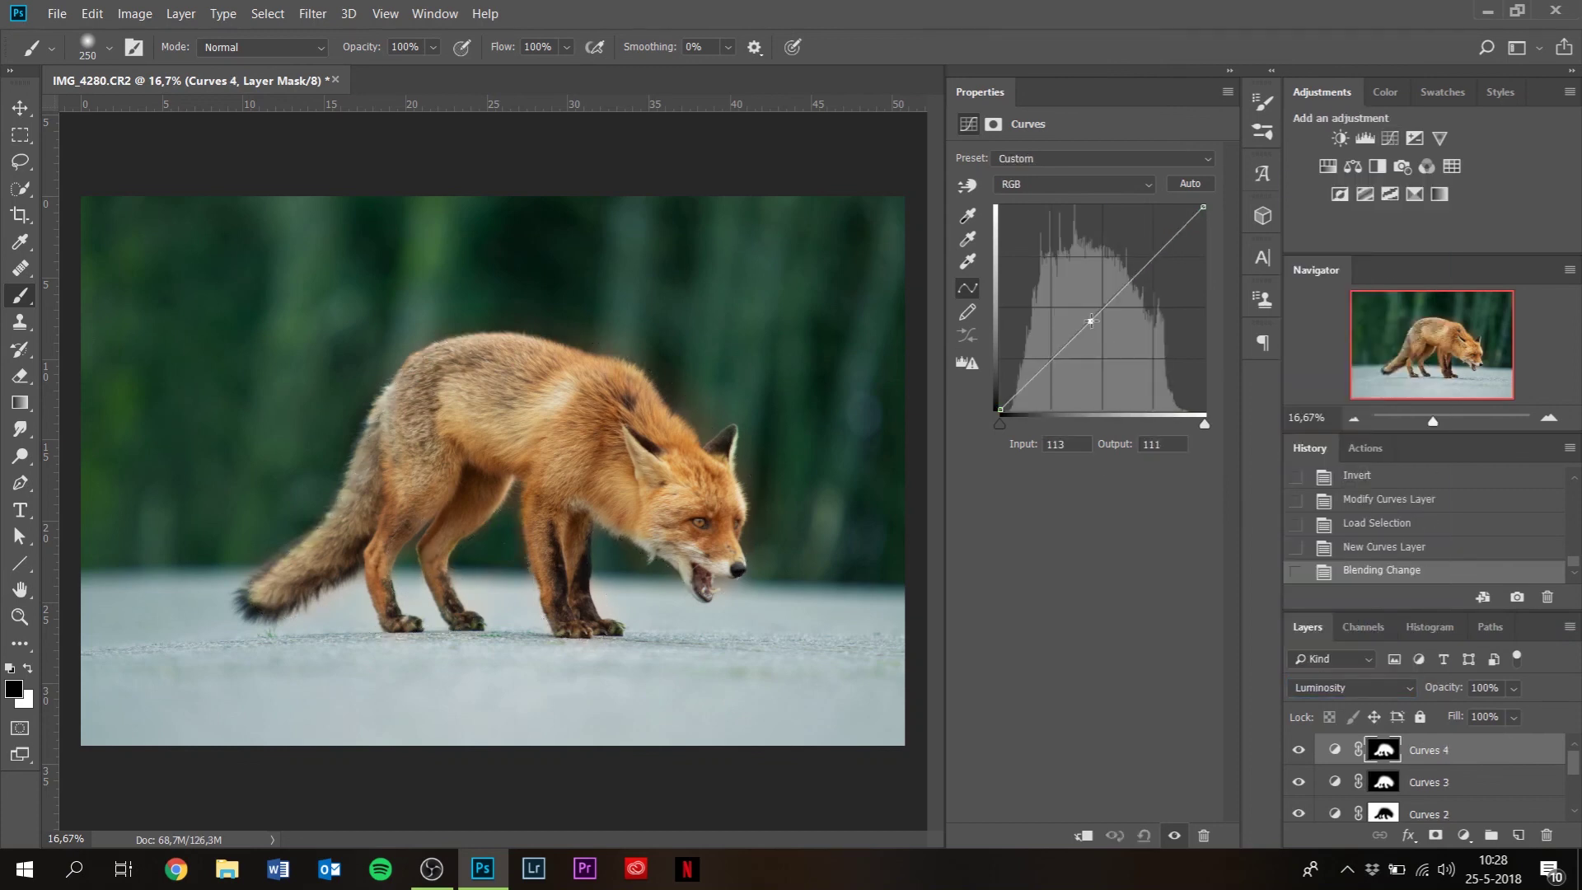
left_click_drag(1091, 318, 1100, 302)
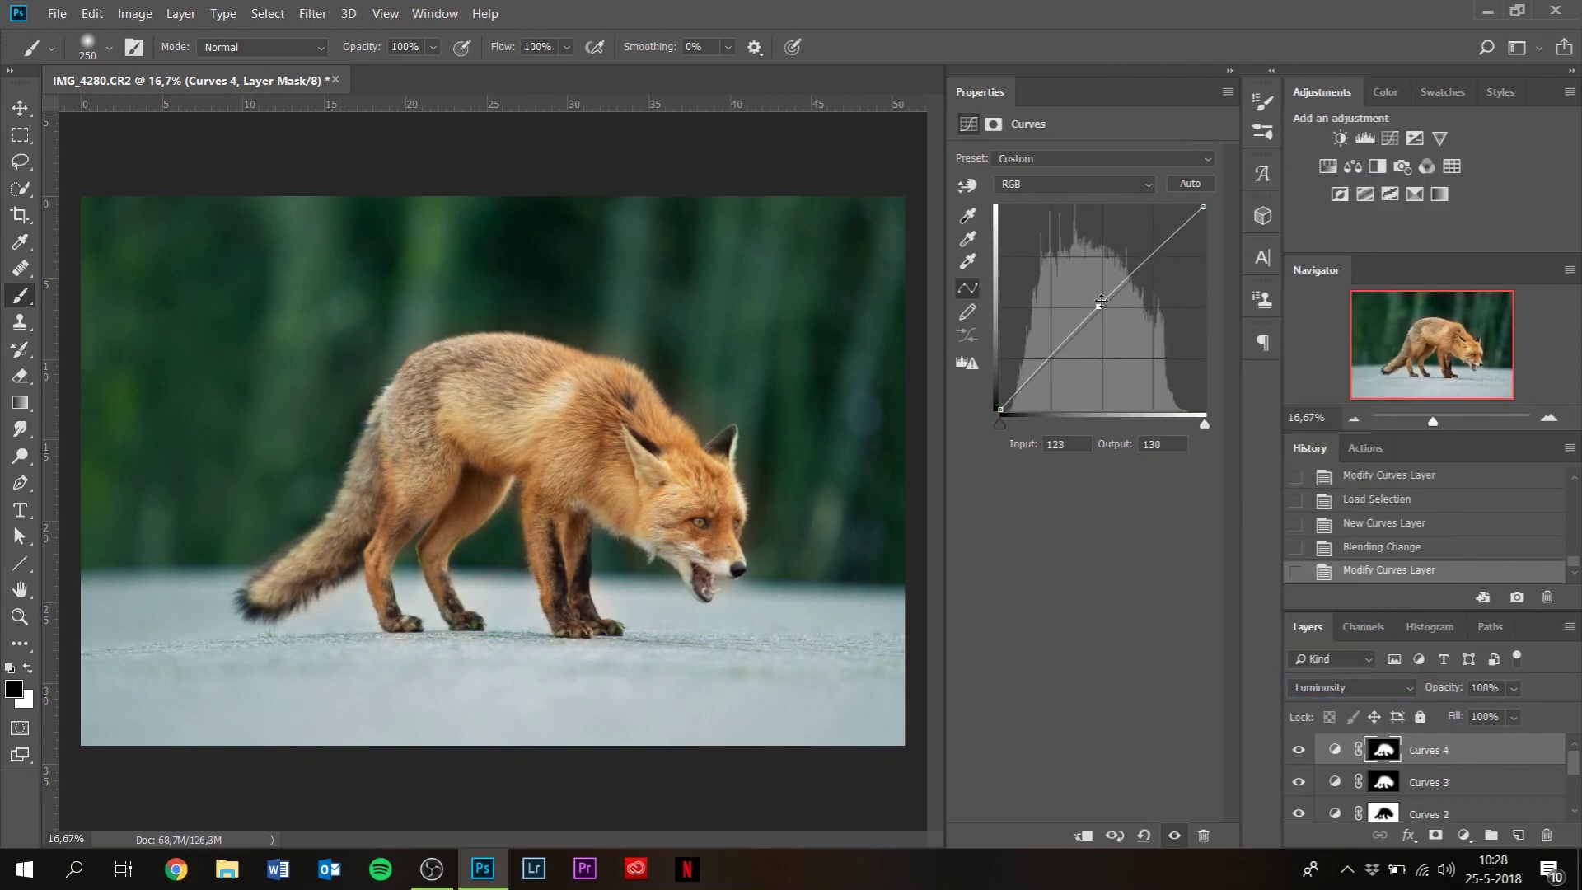
- Paint black over the fox's eyes on the Curves 4 and Curves 3 masks with a 100 px brush
key("bracketleft")
key("bracketleft")
key("bracketleft")
key("bracketleft")
key("bracketleft")
scroll(700, 438, "up", 2)
left_click(725, 589)
left_click(798, 593)
left_click(1383, 782)
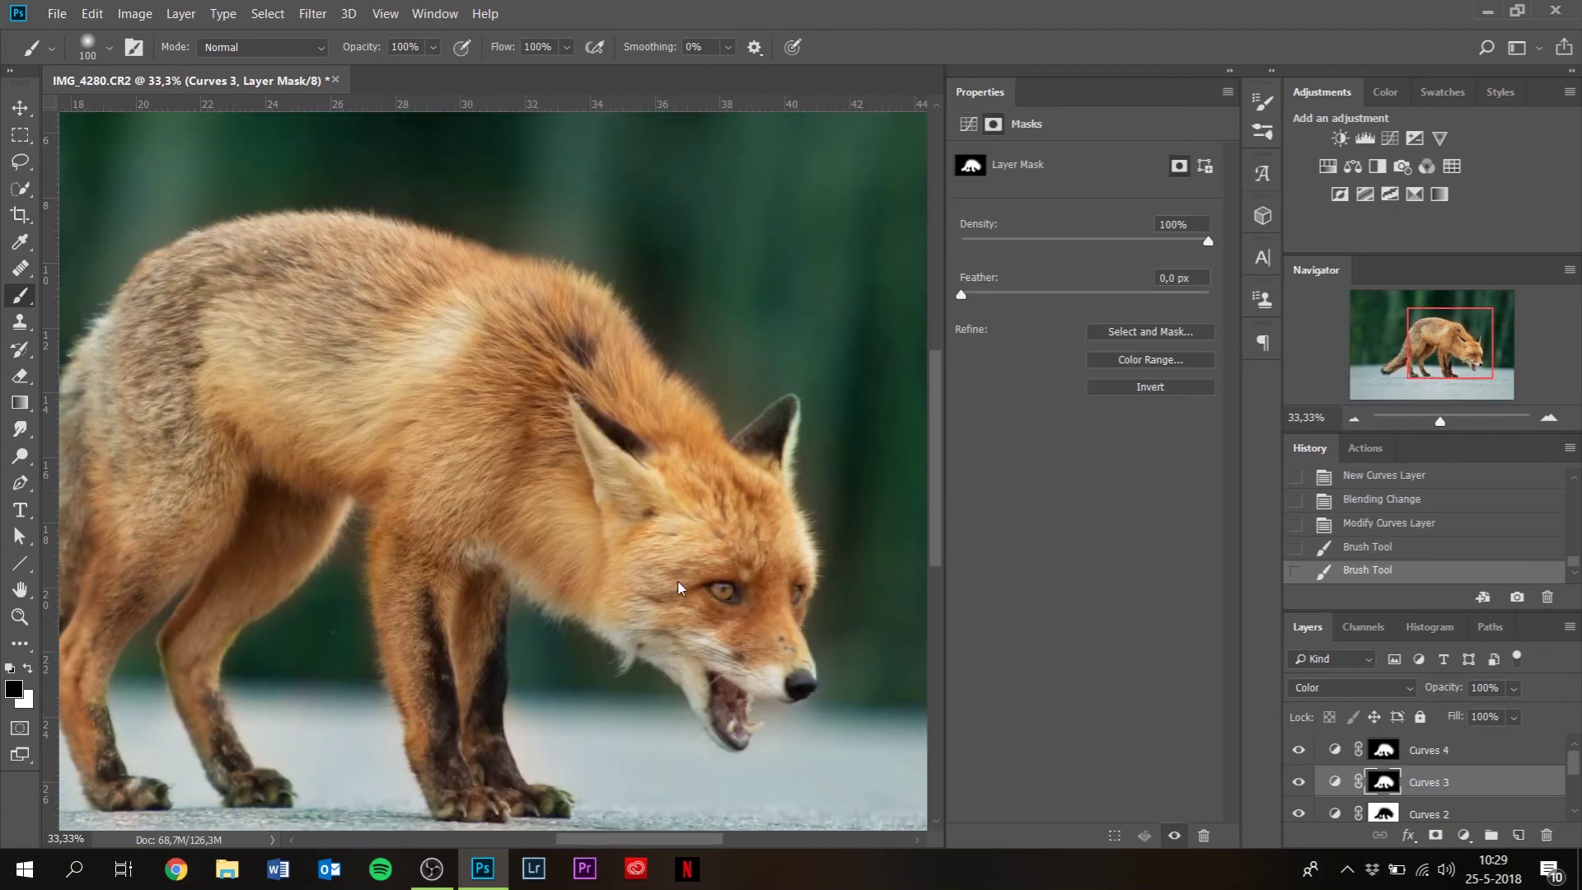
left_click(785, 628)
left_click(786, 628)
scroll(785, 628, "down", 3)
scroll(786, 628, "up", 1)
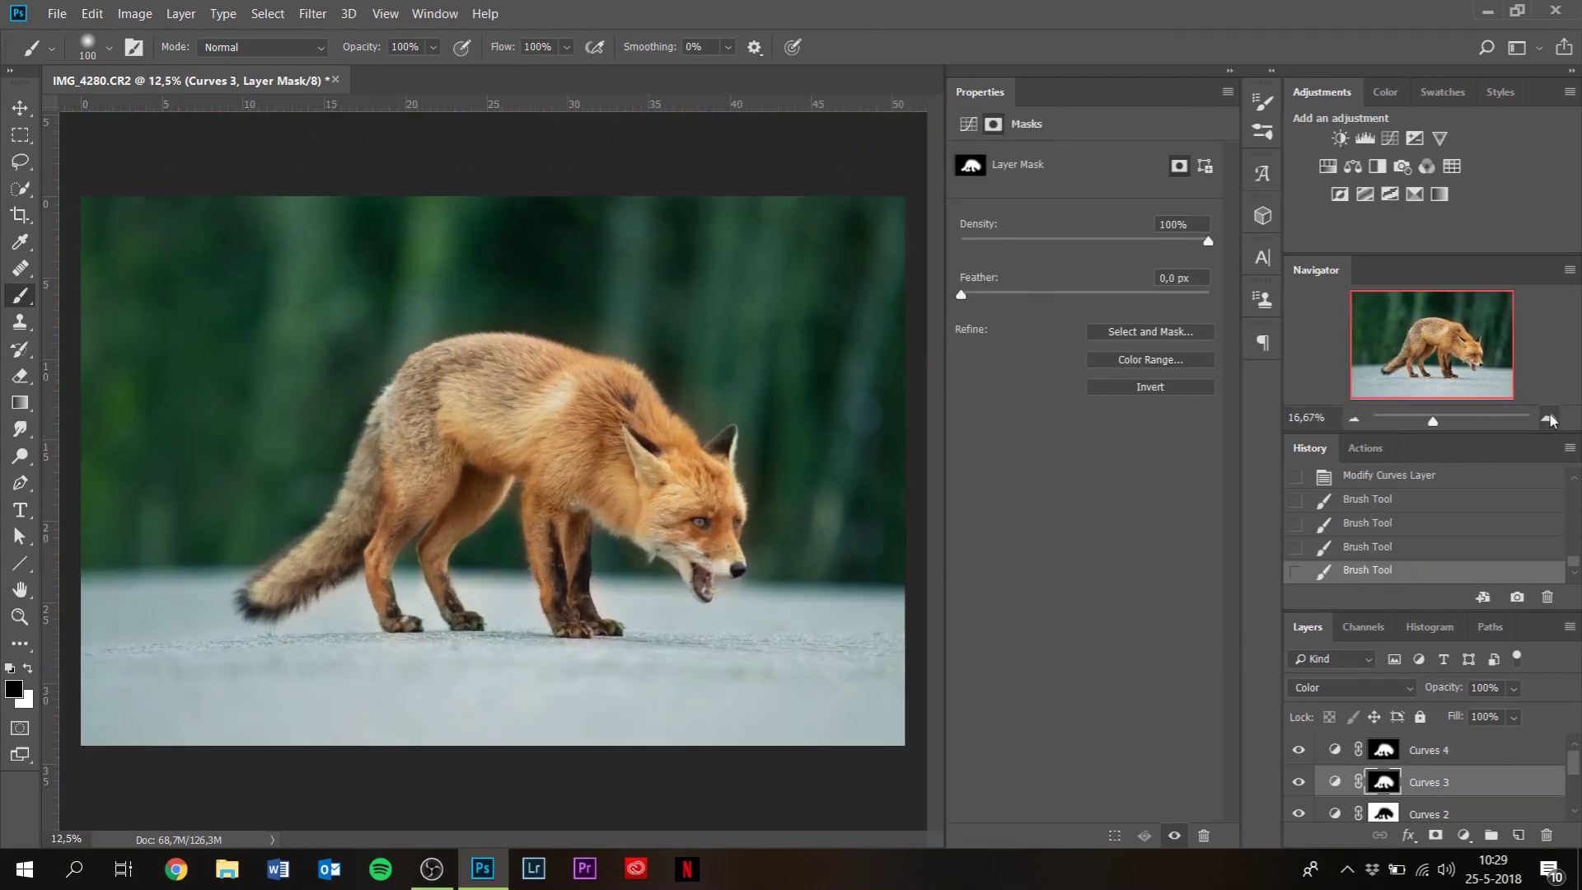
- Add a Selective Color layer from Curves 4's mask selection and set Reds to Cyan +27, Magenta +17, Yellow +23, Black +14
left_click(1384, 750)
right_click(1387, 756)
left_click(1433, 653)
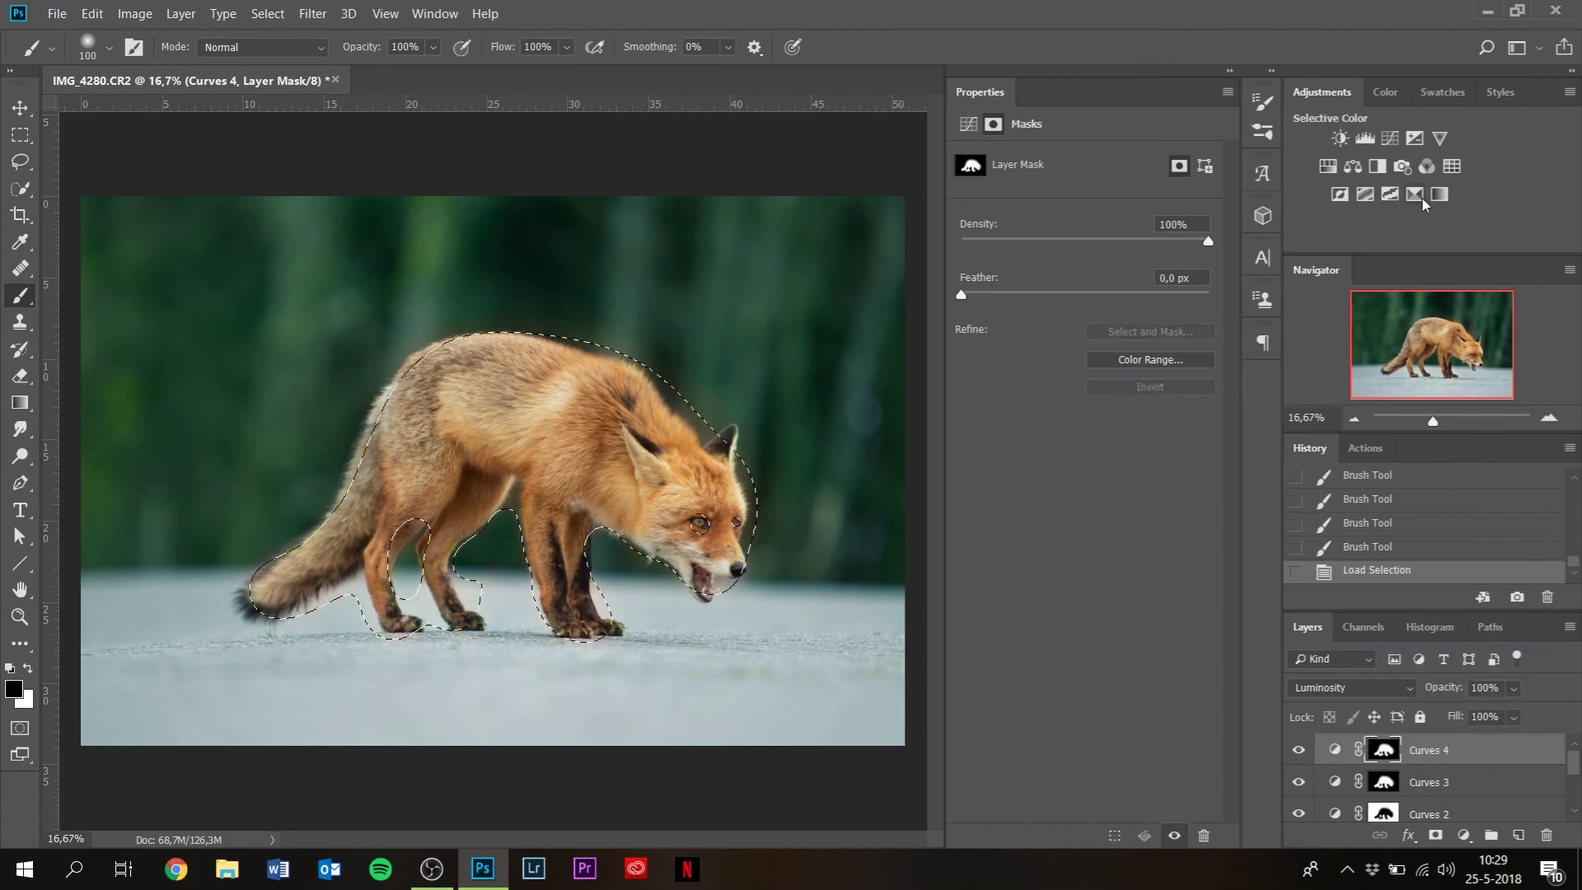
left_click(1414, 193)
left_click(1091, 228)
left_click_drag(1157, 228, 1109, 272)
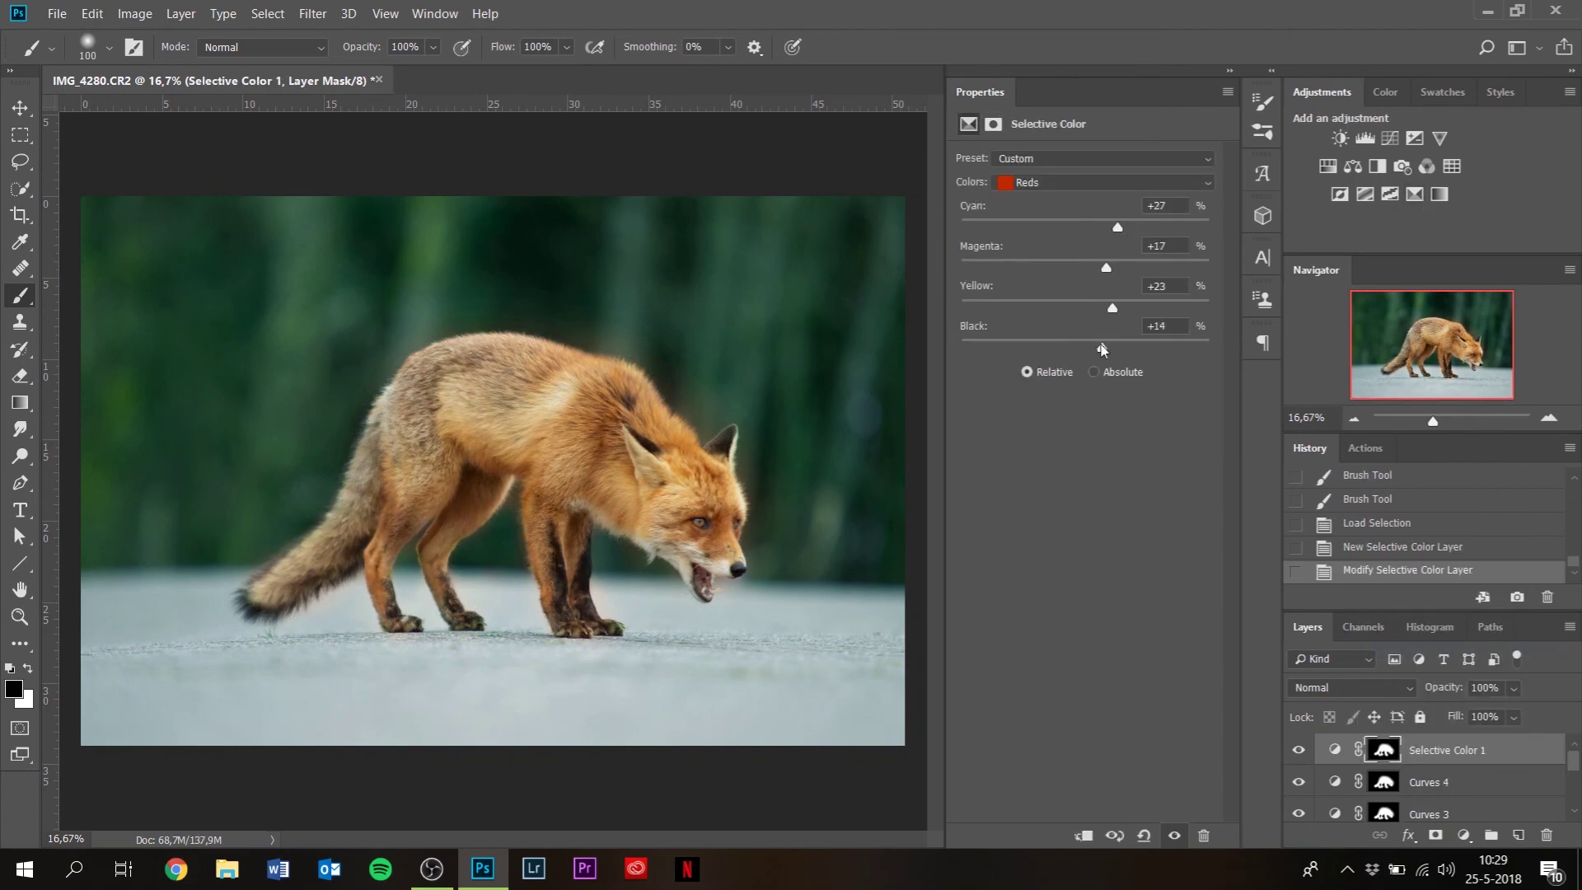
- Set the Selective Color layer's Yellows to Cyan +15, Magenta +12, Yellow -4 and Black +2
left_click(1096, 182)
left_click(1034, 212)
left_click_drag(1084, 227, 1099, 268)
left_click(1106, 306)
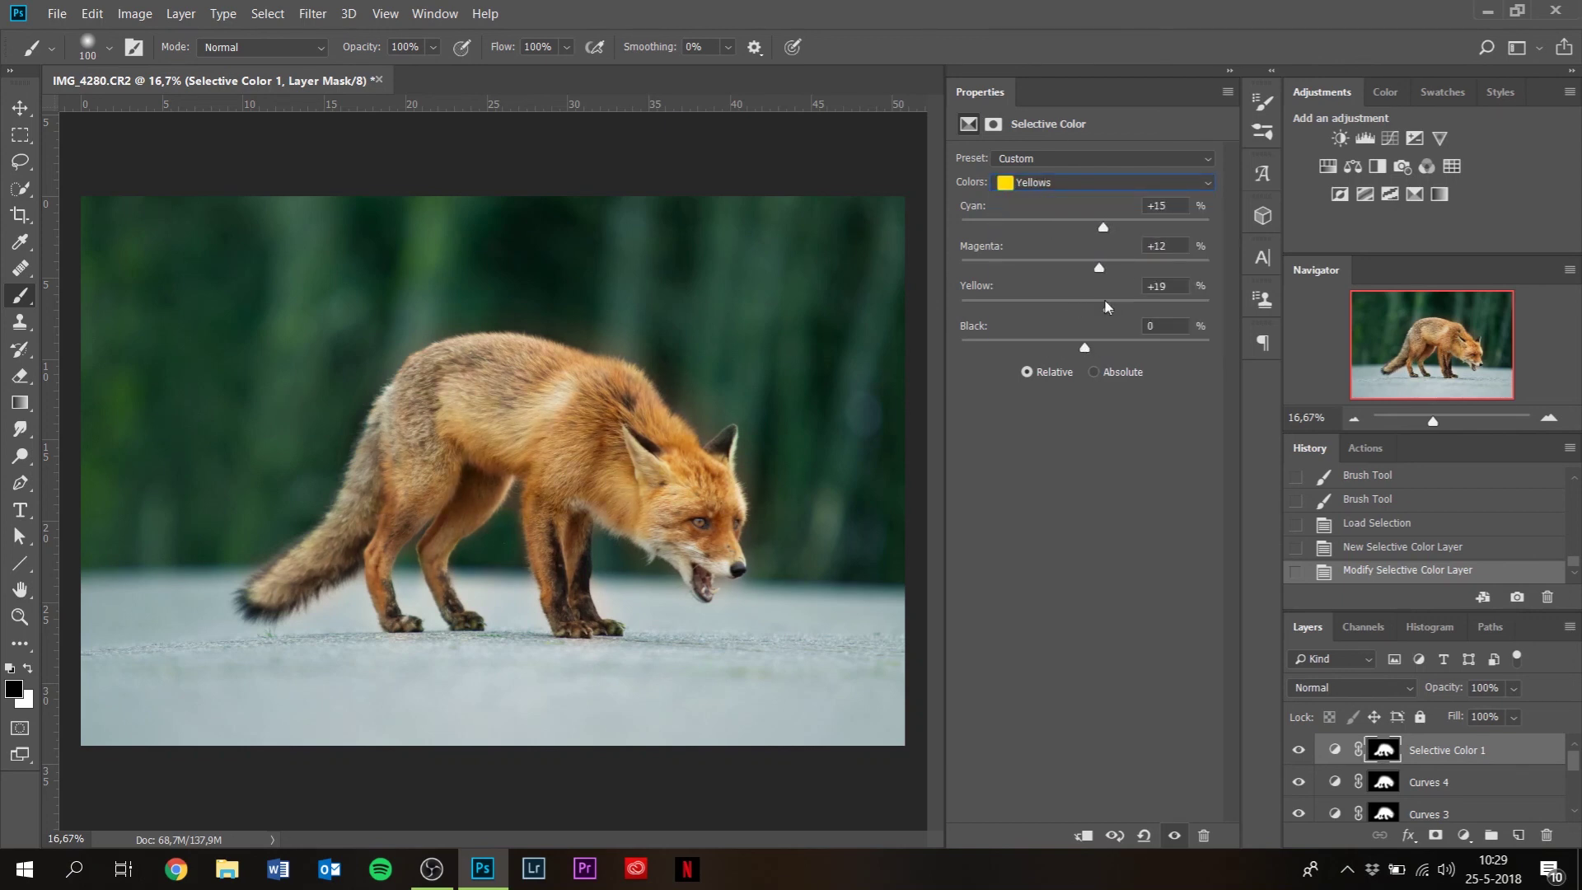
- Add a Color Balance layer from Selective Color 1's mask selection, with Midtones at Cyan-Red -4, Magenta-Green +3, Yellow-Blue +12
right_click(1384, 749)
left_click(1417, 648)
left_click(1352, 165)
left_click_drag(1055, 206, 1068, 282)
- Set the Color Balance Shadows to Cyan-Red -2, Magenta-Green +2, Yellow-Blue -2, and adjust the Highlights sliders
left_click(1063, 159)
left_click(1040, 188)
left_click_drag(1059, 236, 1058, 276)
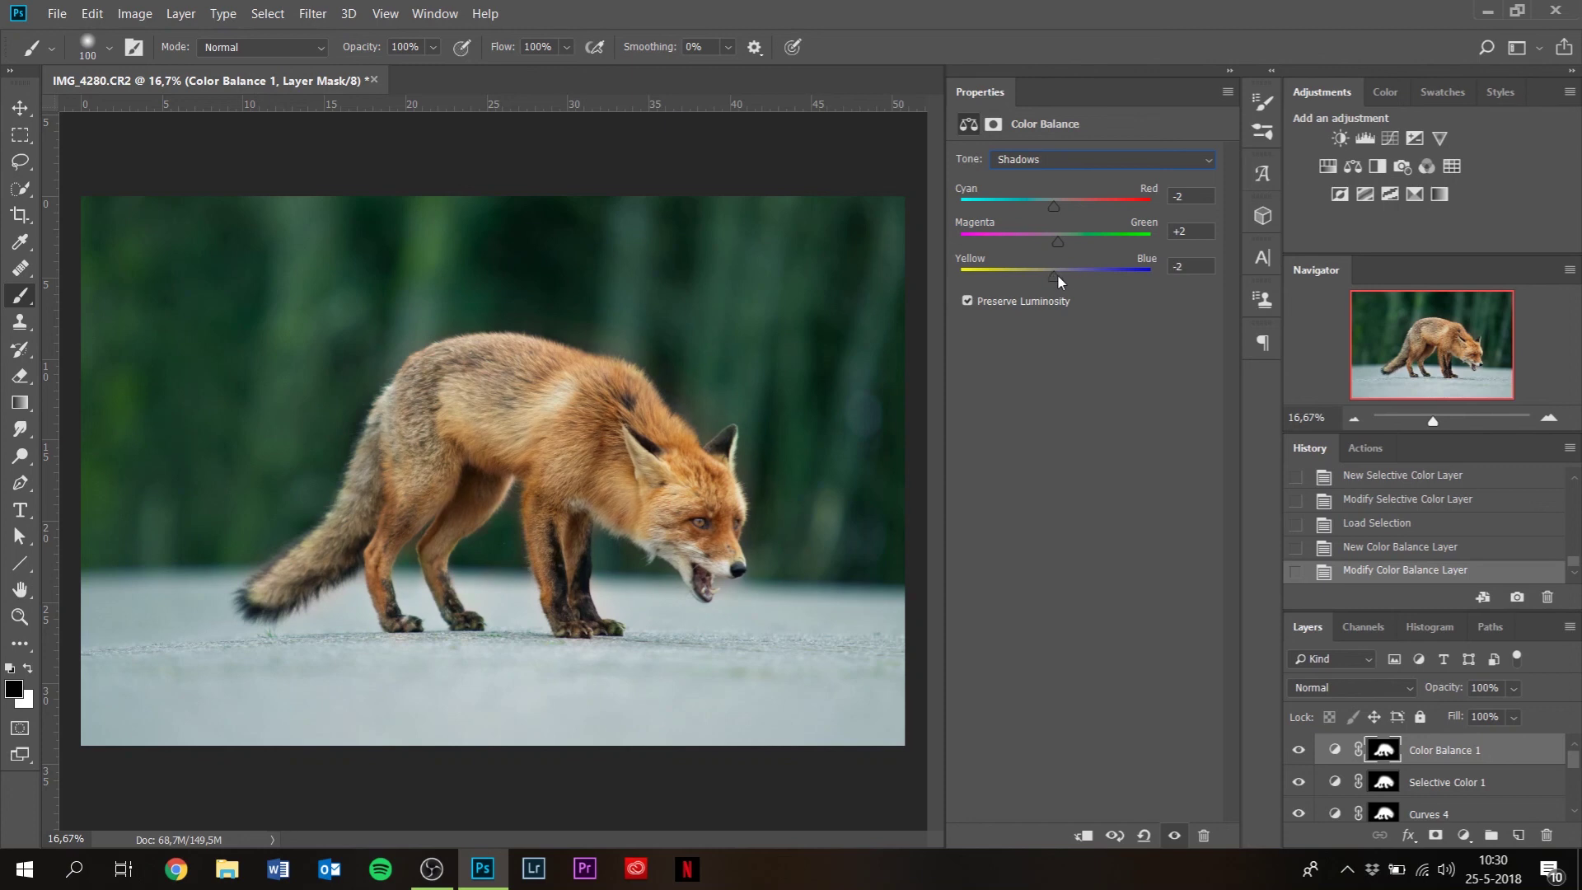
left_click(1085, 158)
left_click(1041, 216)
left_click_drag(1056, 205, 1066, 283)
- Group all the adjustment layers above the Background and name the group Light
left_click(1322, 783)
scroll(1320, 795, "down", 1)
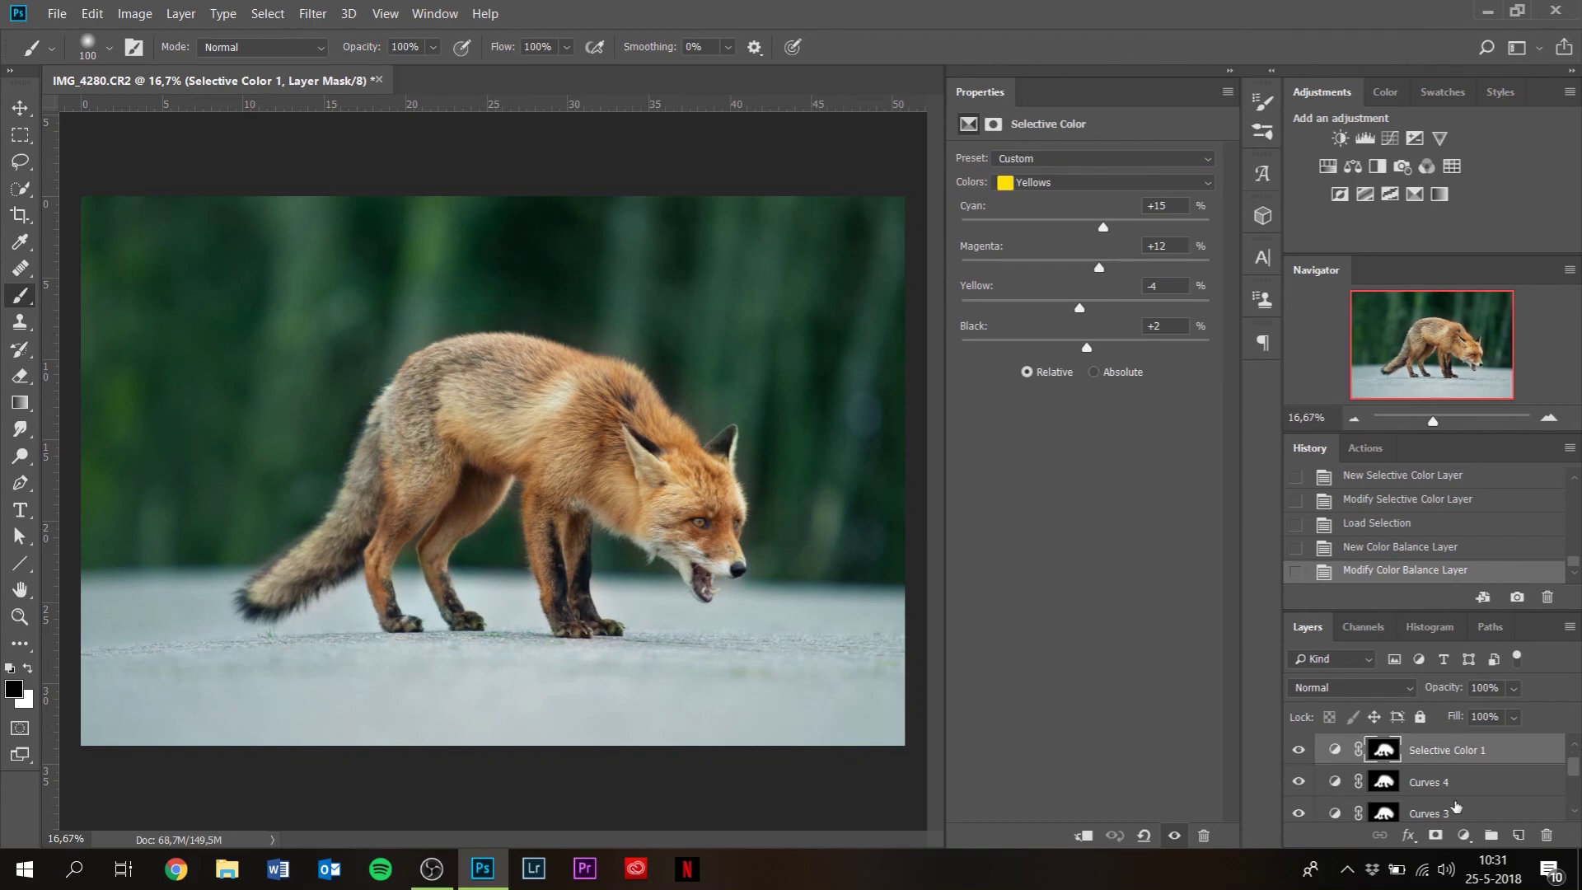
scroll(1456, 806, "down", 1)
left_click(1456, 778, "shift")
key("ctrl+g")
double_click(1375, 747)
type("Light")
key("Return")
- Toggle the Light group's visibility to compare the photo with and without the adjustments
left_click(1298, 747)
left_click(1299, 746)
left_click(1298, 747)
left_click(1299, 746)
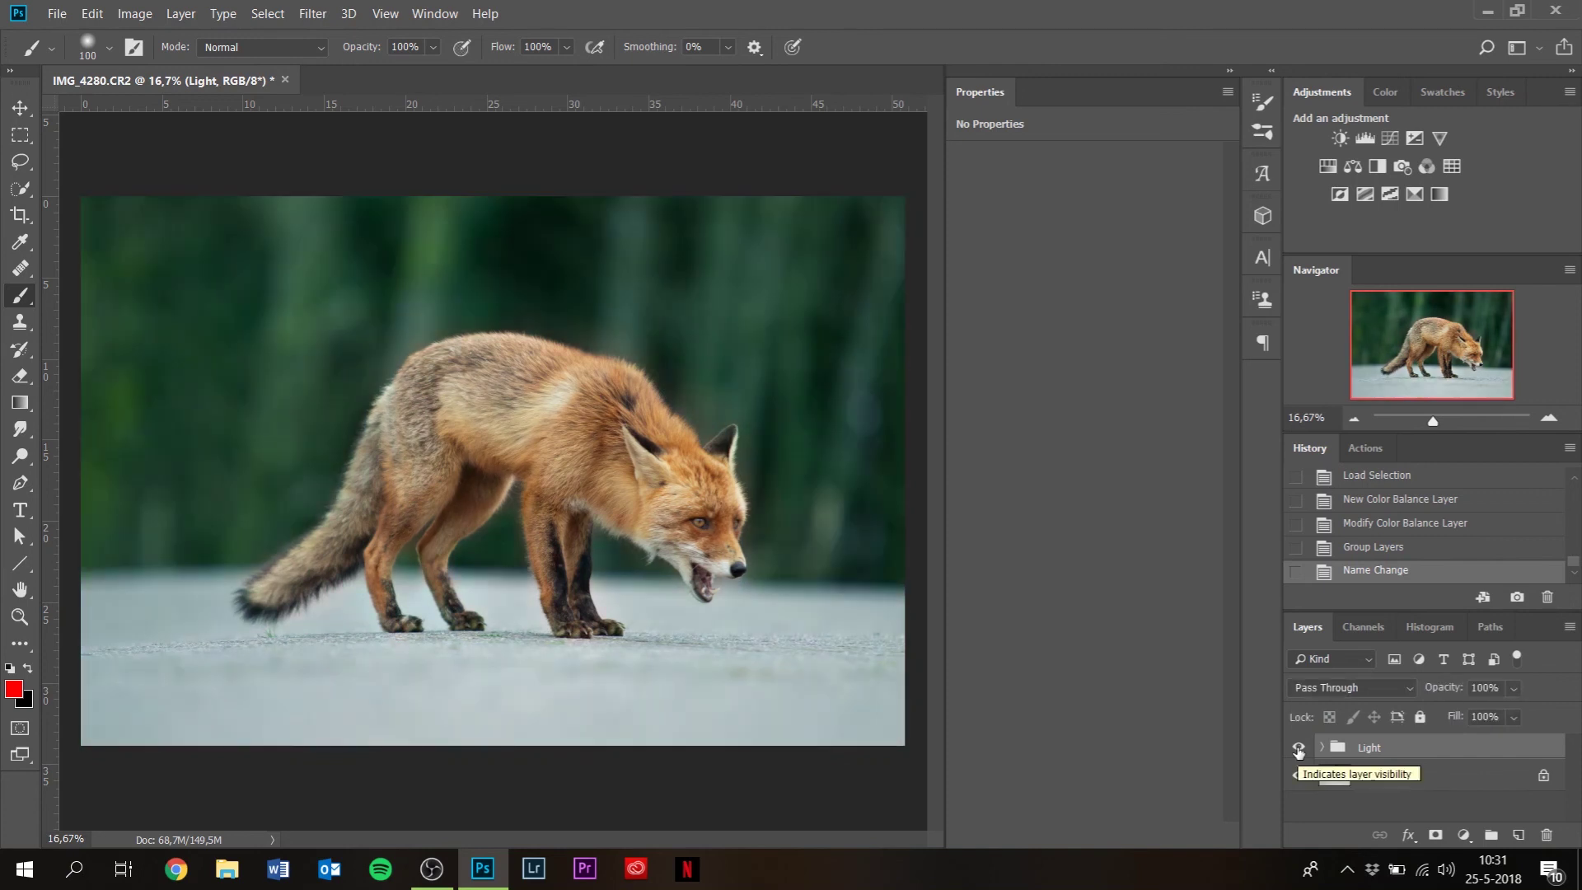
- Add a Curves layer above Color Balance 1 inside the Light group and invert its mask to black
left_click(1321, 746)
left_click(1458, 775)
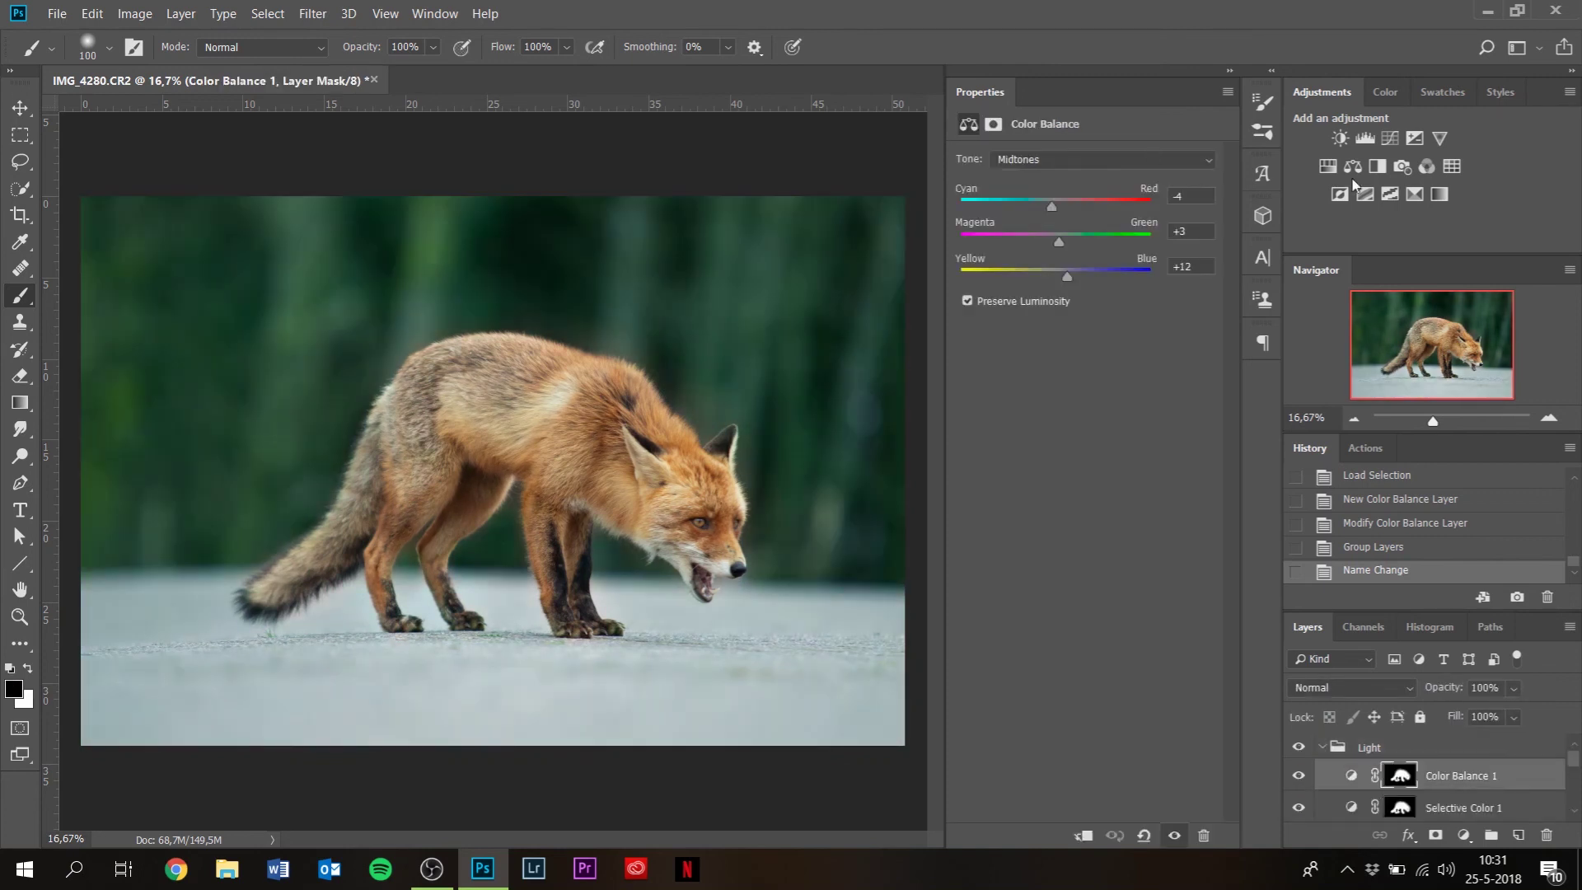
left_click(1390, 137)
key("ctrl+i")
- Shape the Curves 5 RGB curve with several points to brighten the midtones, including one at input 111, output 151
left_click(1066, 325)
left_click_drag(1122, 288, 1069, 335)
left_click_drag(1155, 230, 1166, 244)
left_click_drag(1090, 290, 1089, 289)
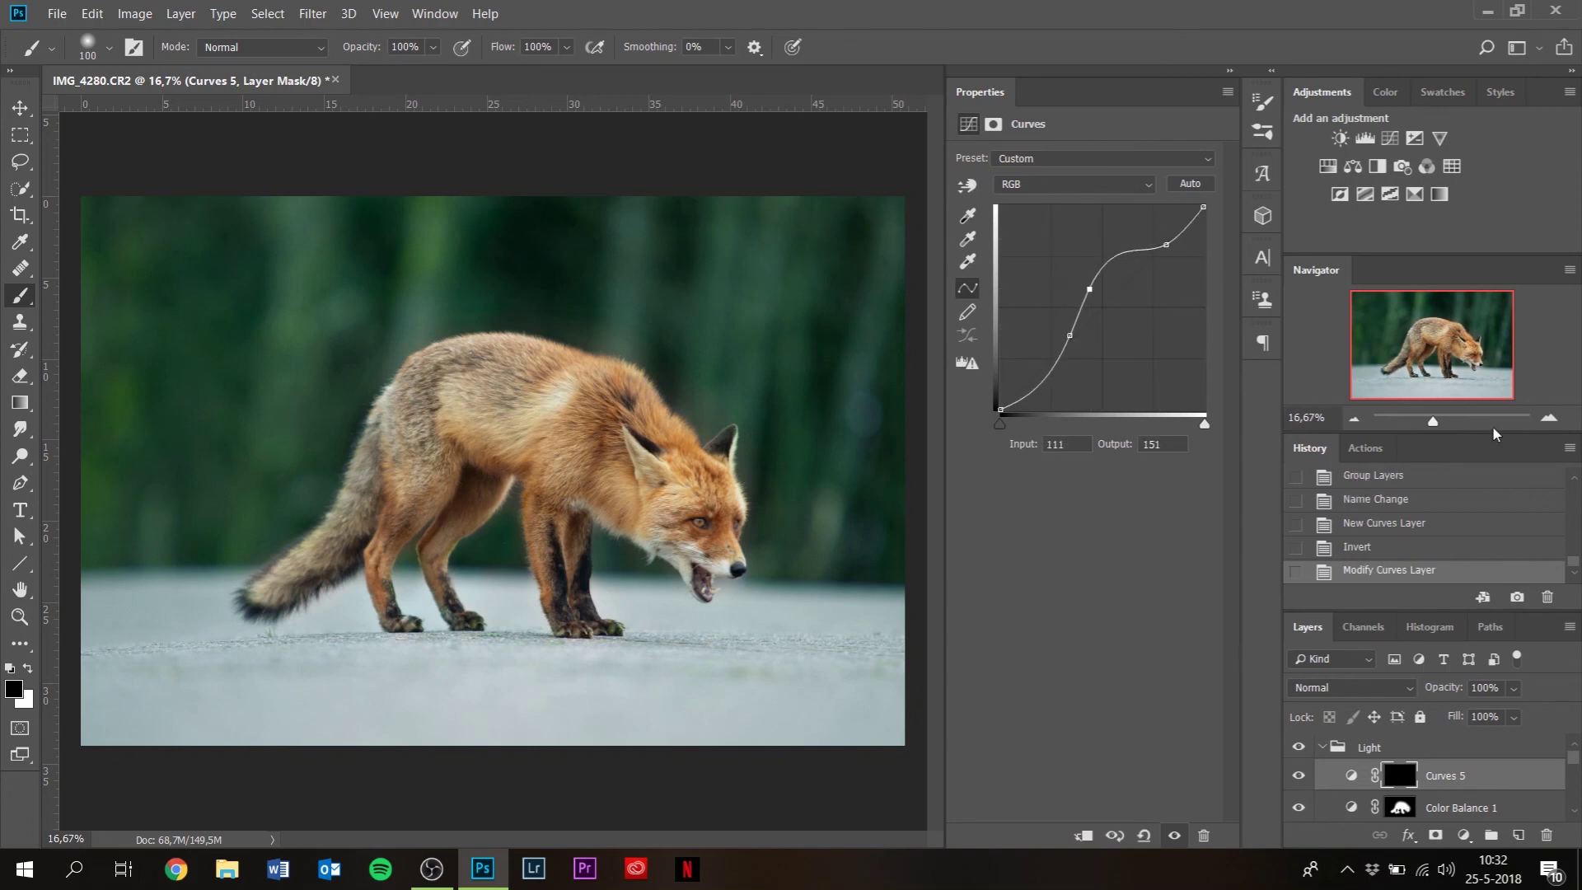
- Paint white over both of the fox's eyes on the Curves 5 mask with a size 70 brush and set the layer's blend mode to Luminosity
scroll(465, 478, "up", 4)
key("x")
key("bracketleft")
key("bracketleft")
key("bracketleft")
left_click(608, 457)
left_click(751, 461)
left_click(1350, 687)
left_click(1323, 685)
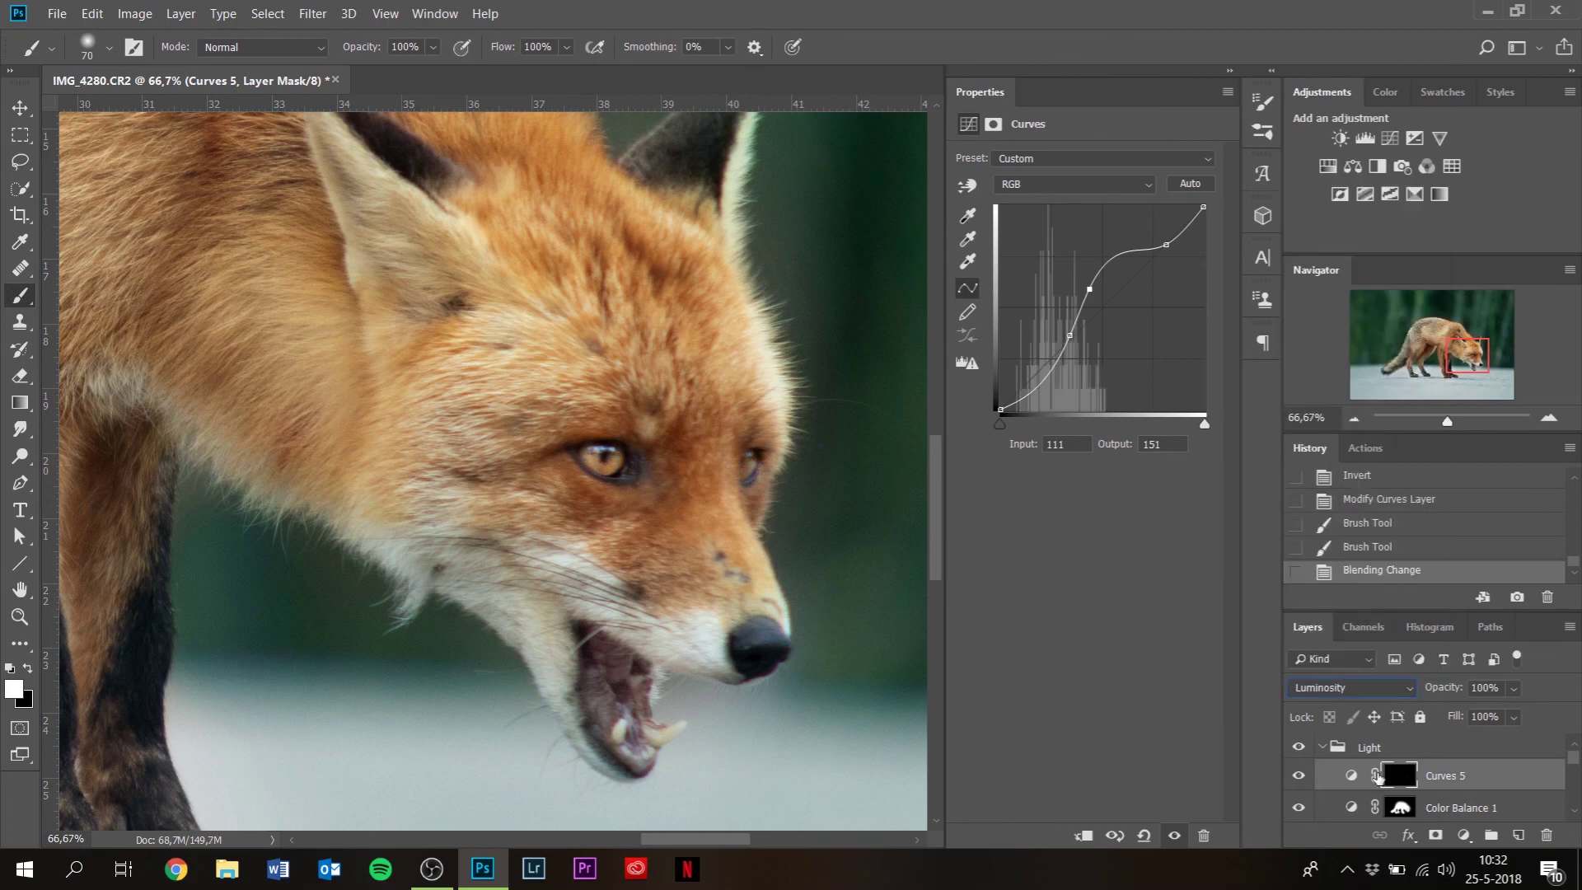
- Load the Curves 5 mask as a selection, add a Vibrance layer from it and set its saturation to +21
right_click(1405, 784)
left_click(1433, 677)
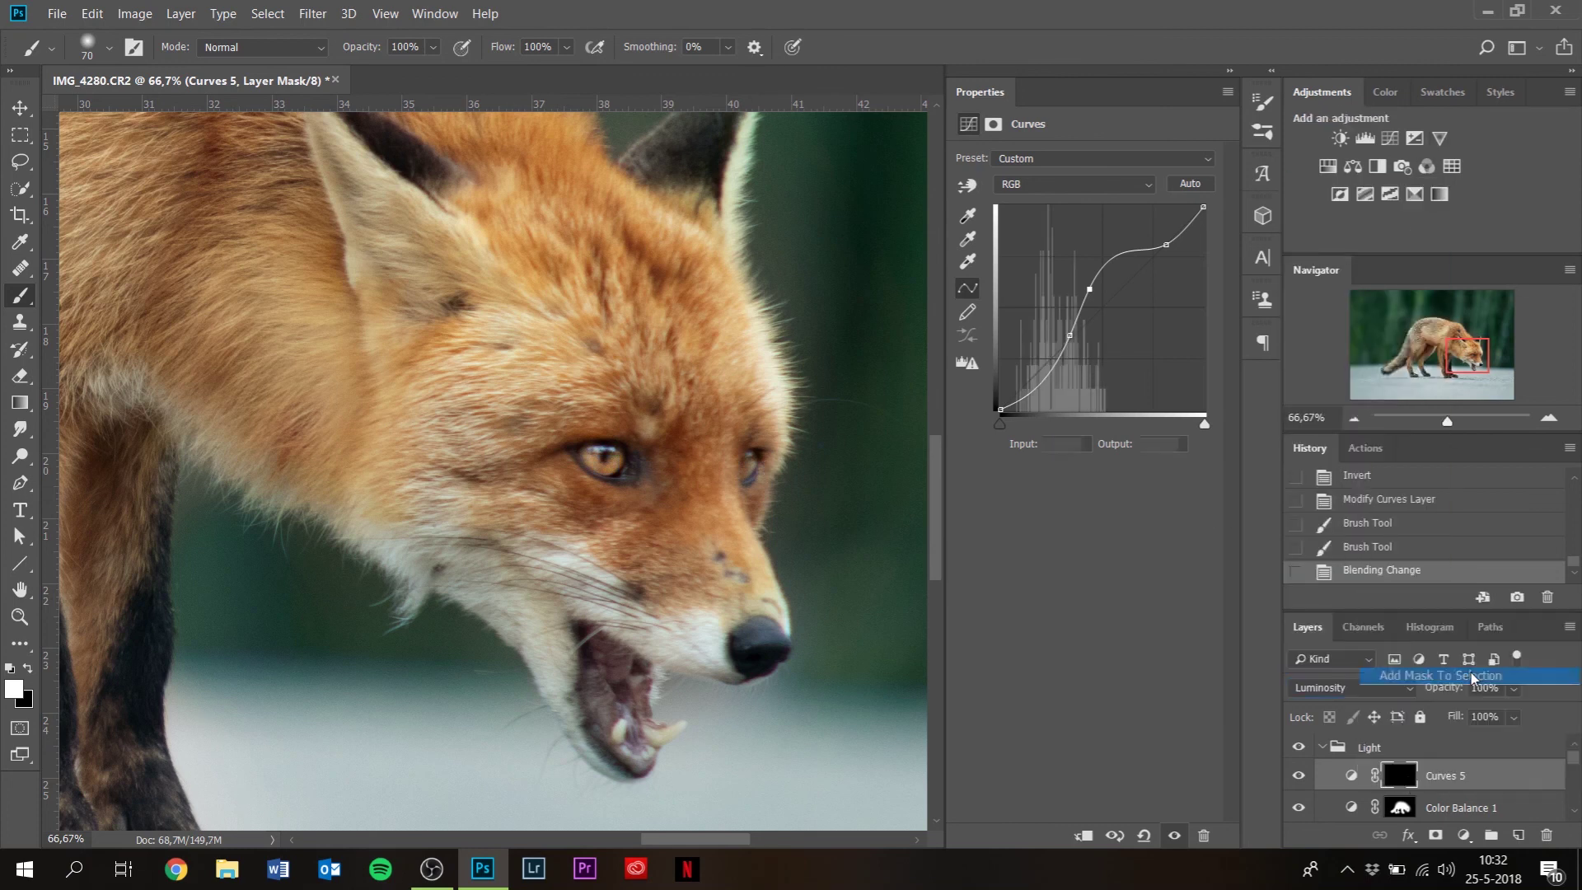
left_click(1439, 137)
left_click_drag(1084, 219, 1132, 219)
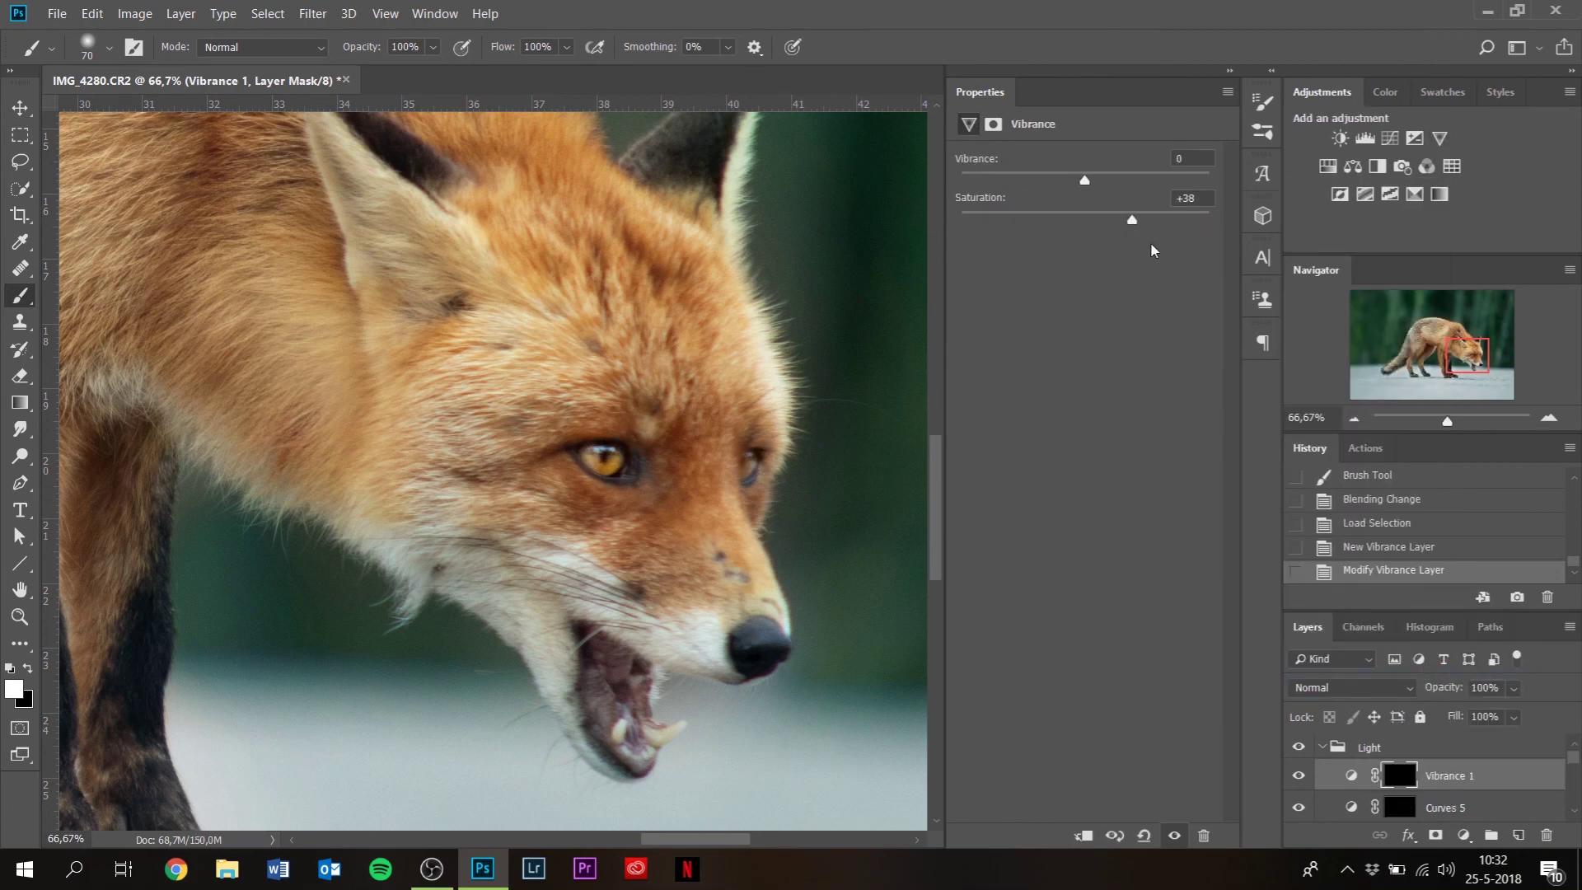
key("ctrl+0")
left_click_drag(1128, 224, 1110, 221)
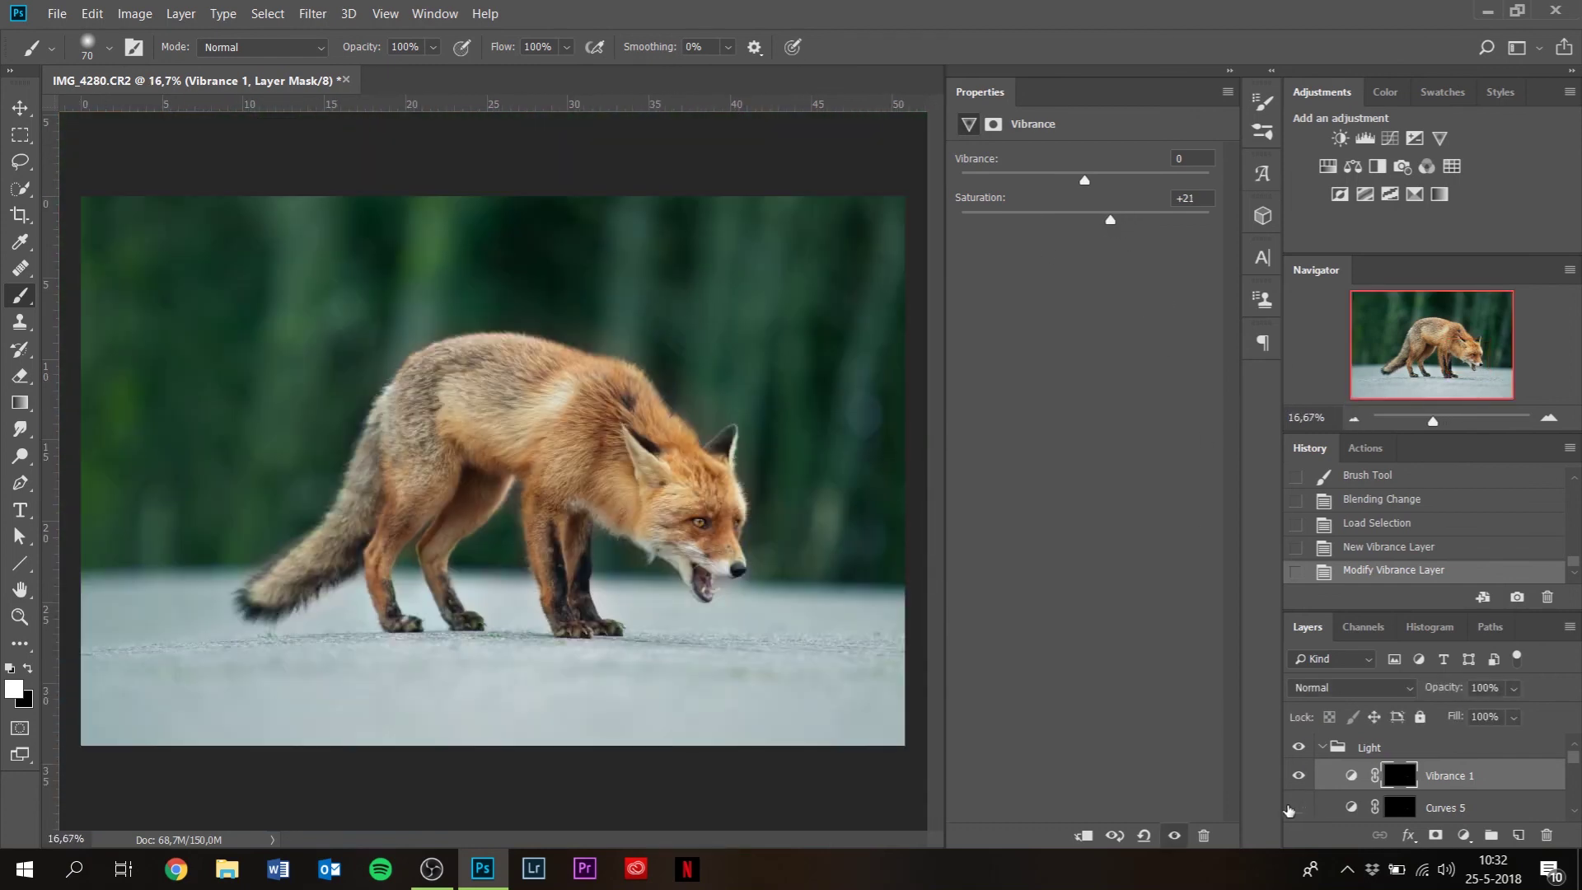
- Collapse the Light group and rename it Light & color
left_click(1322, 747)
double_click(1369, 746)
key("Right")
type("& color")
key("Return")
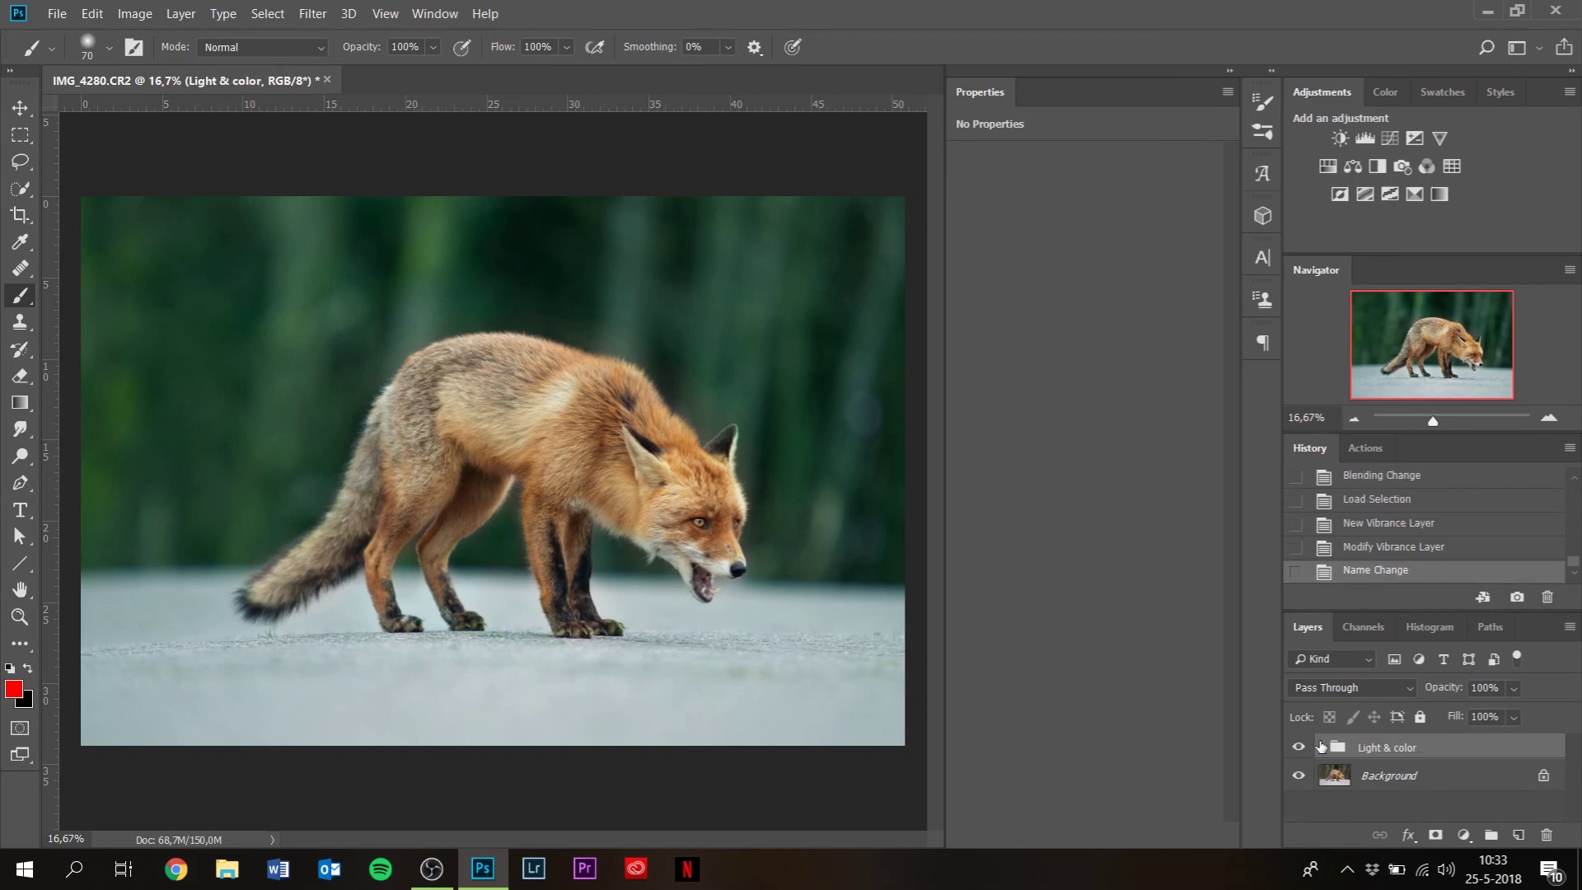
- Paint black over the road on the Curves 1 mask with a size 1200 brush to remove the color tint from the ground
left_click(1320, 746)
left_click(1437, 807)
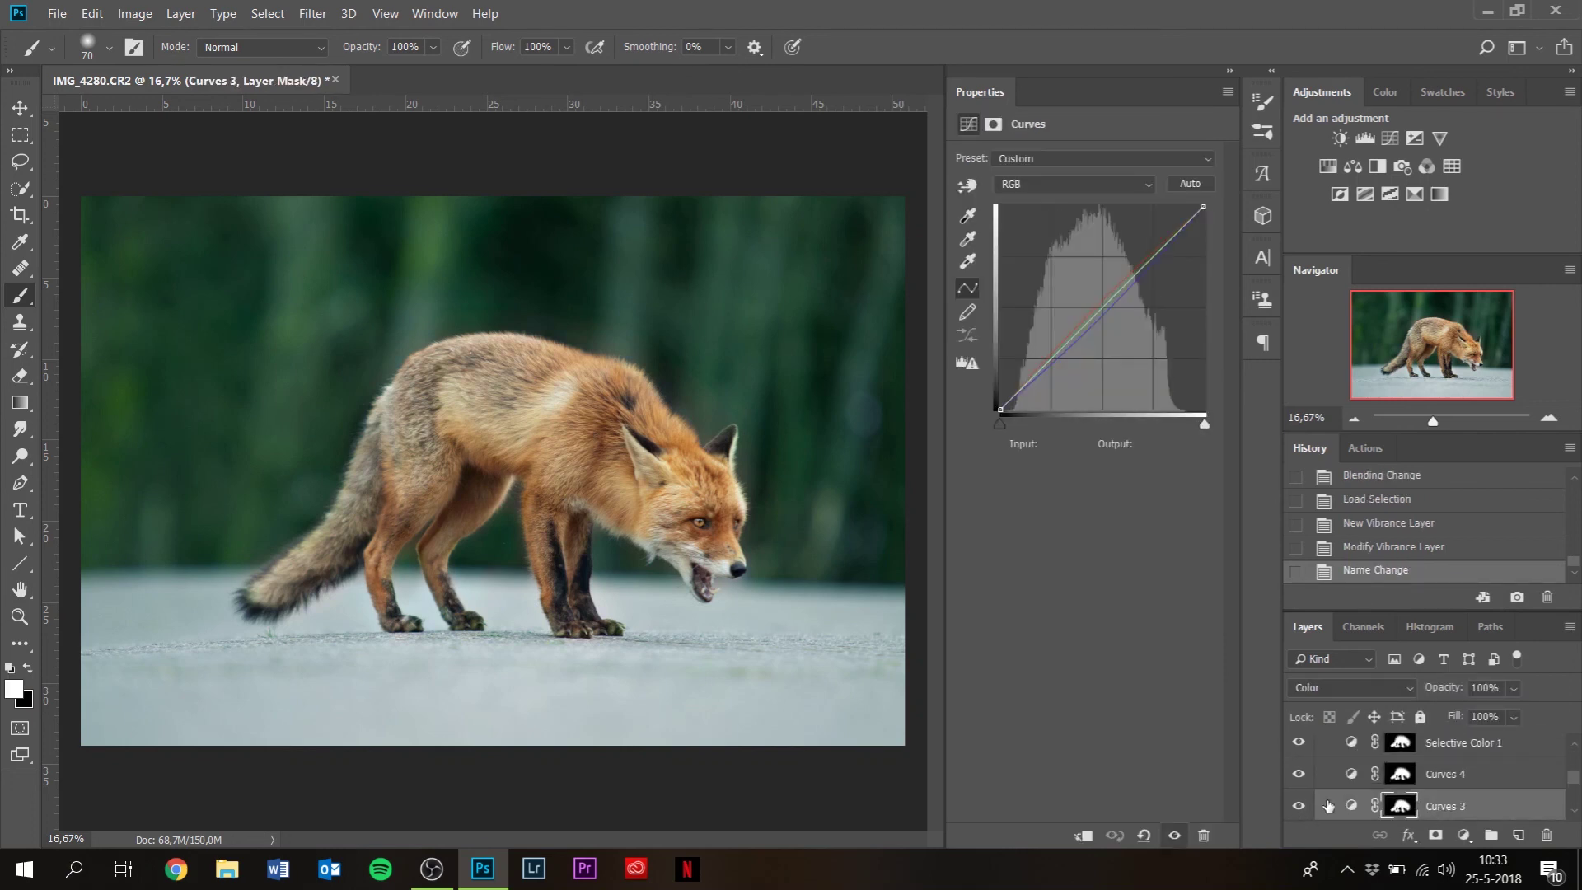
scroll(1327, 805, "down", 3)
left_click(1392, 751)
key("x")
key("bracketright")
key("bracketright")
key("bracketright")
key("bracketright")
key("bracketright")
key("bracketright")
key("bracketright")
key("bracketright")
key("bracketright")
key("bracketright")
key("bracketright")
key("bracketright")
key("bracketright")
key("bracketright")
key("bracketright")
key("bracketright")
key("bracketright")
key("bracketright")
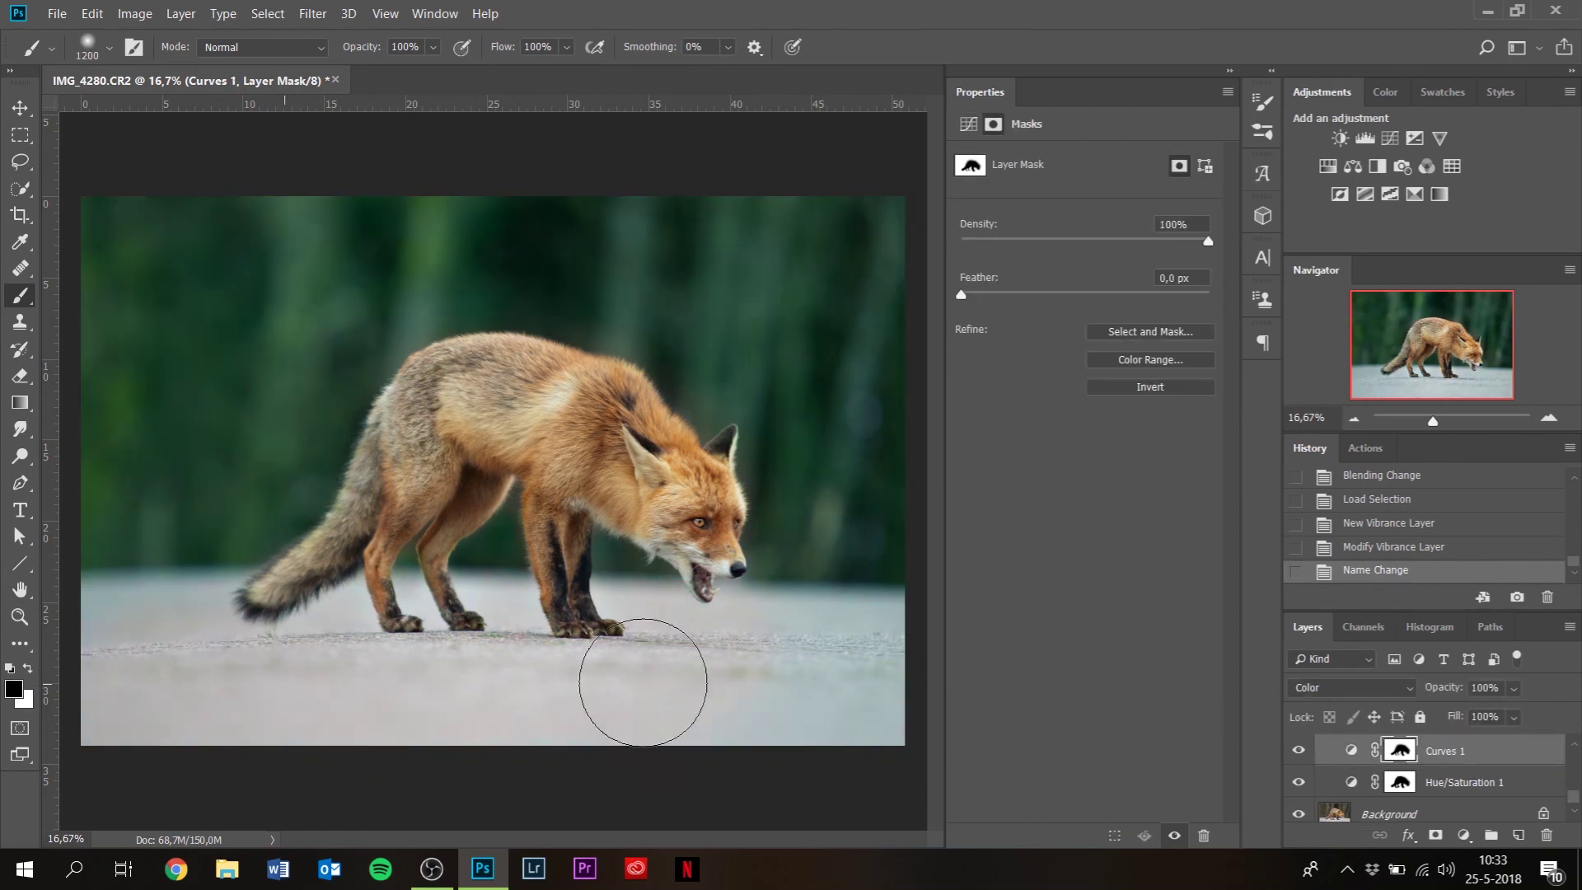
left_click_drag(68, 672, 191, 684)
- Lower the Curves 1 layer's opacity slightly to soften the green tint of the background
scroll(1477, 778, "up", 2)
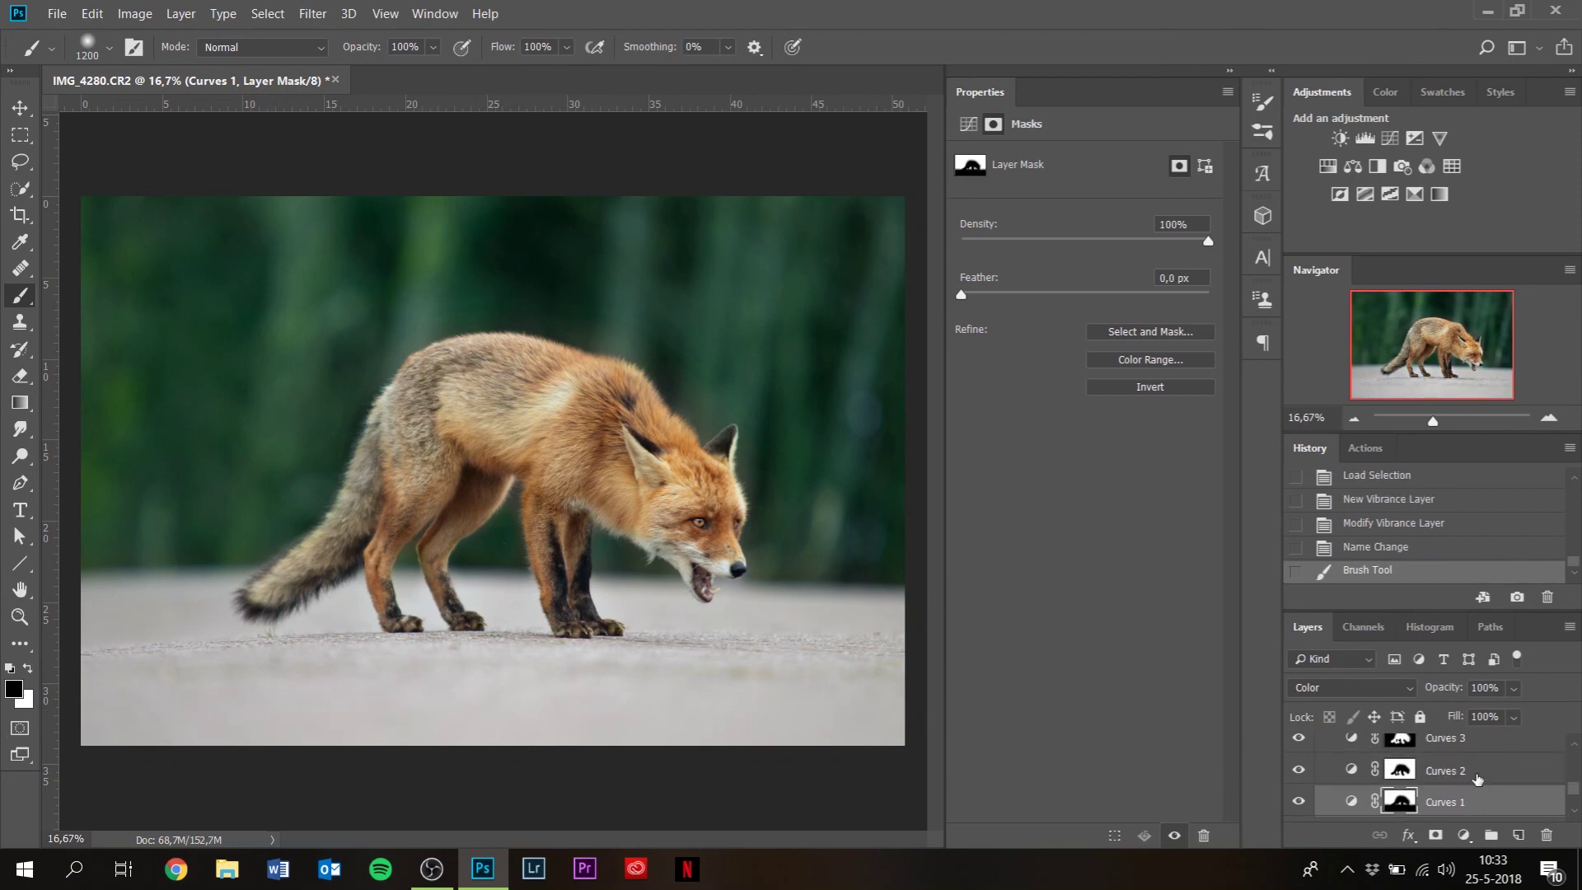
left_click(1514, 687)
left_click_drag(1540, 710, 1506, 717)
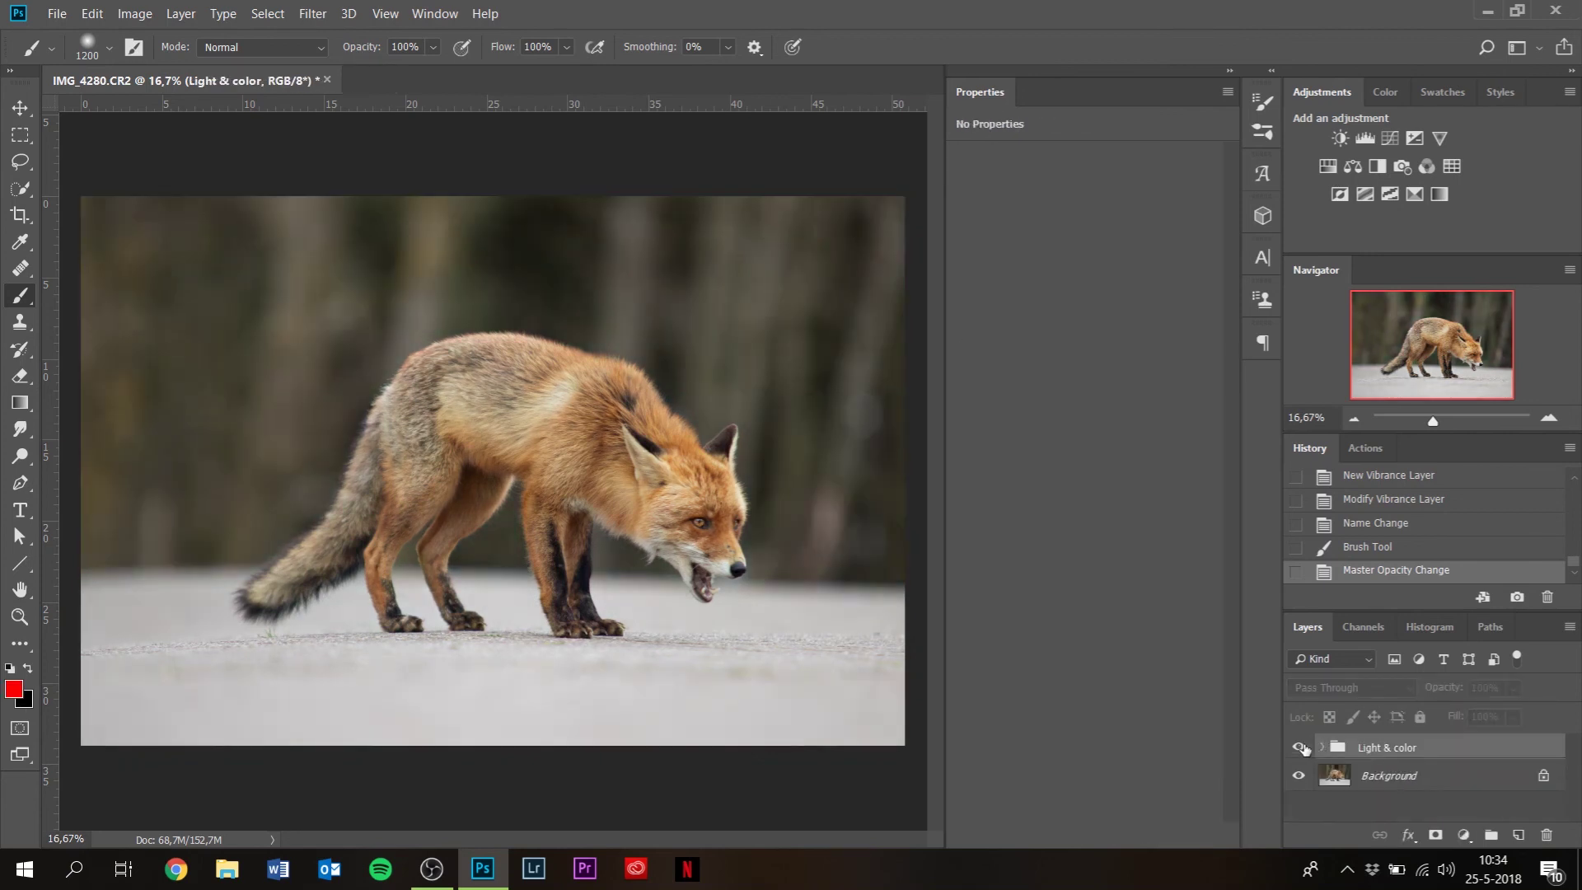
- Create a history snapshot of the finished edit and compare it with the original IMG_4280.CR2 state, ending on the snapshot
right_click(1491, 586)
left_click(1492, 590)
key("Return")
scroll(1392, 519, "up", 5)
left_click(1384, 480)
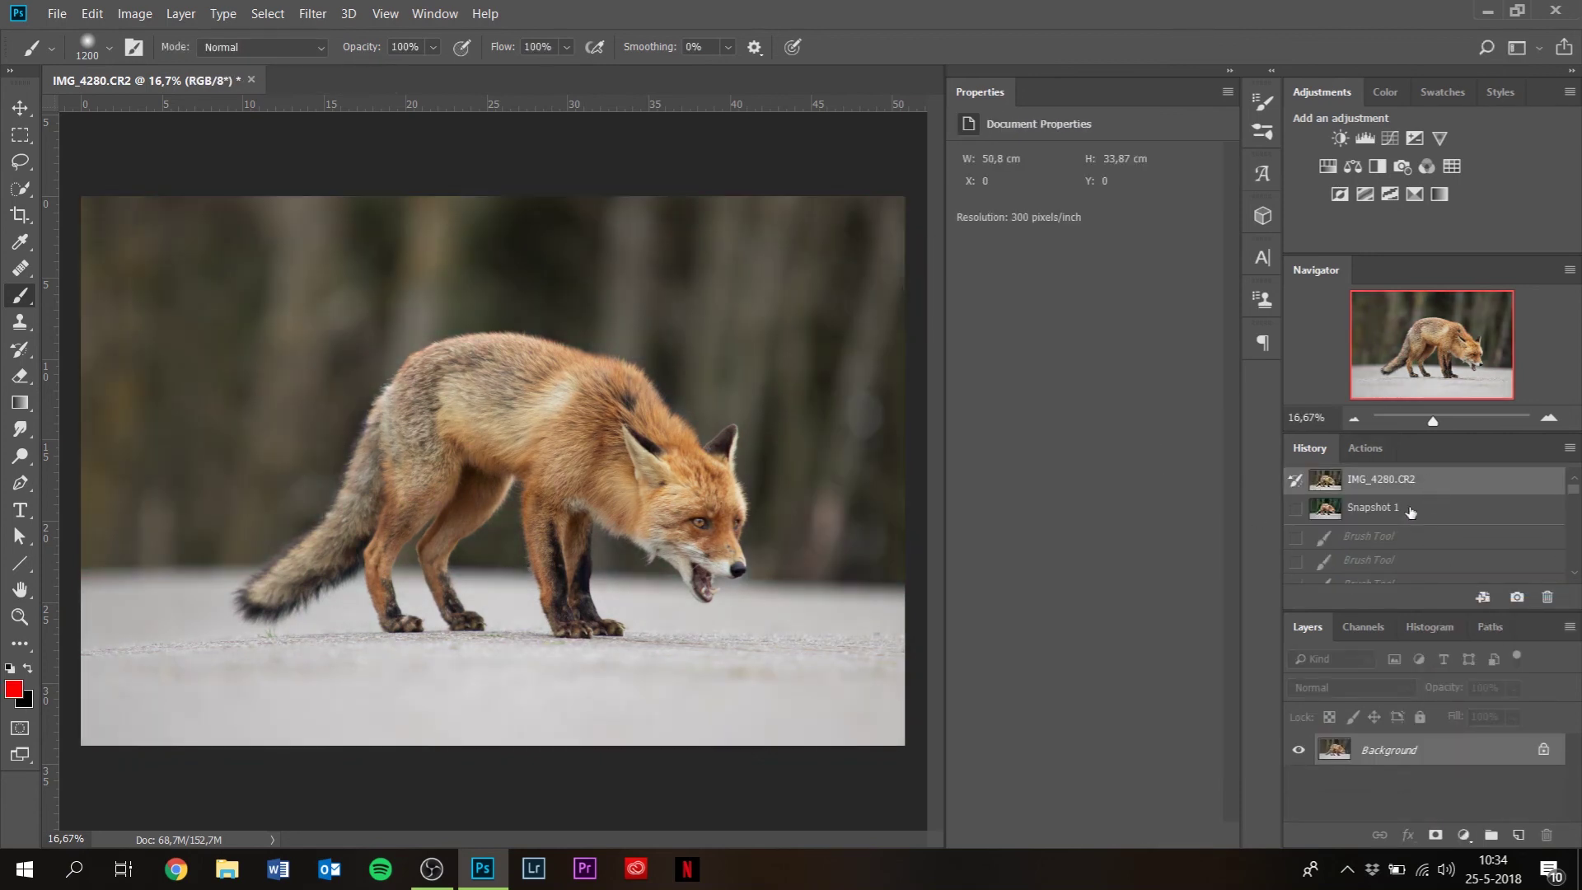
left_click(1392, 509)
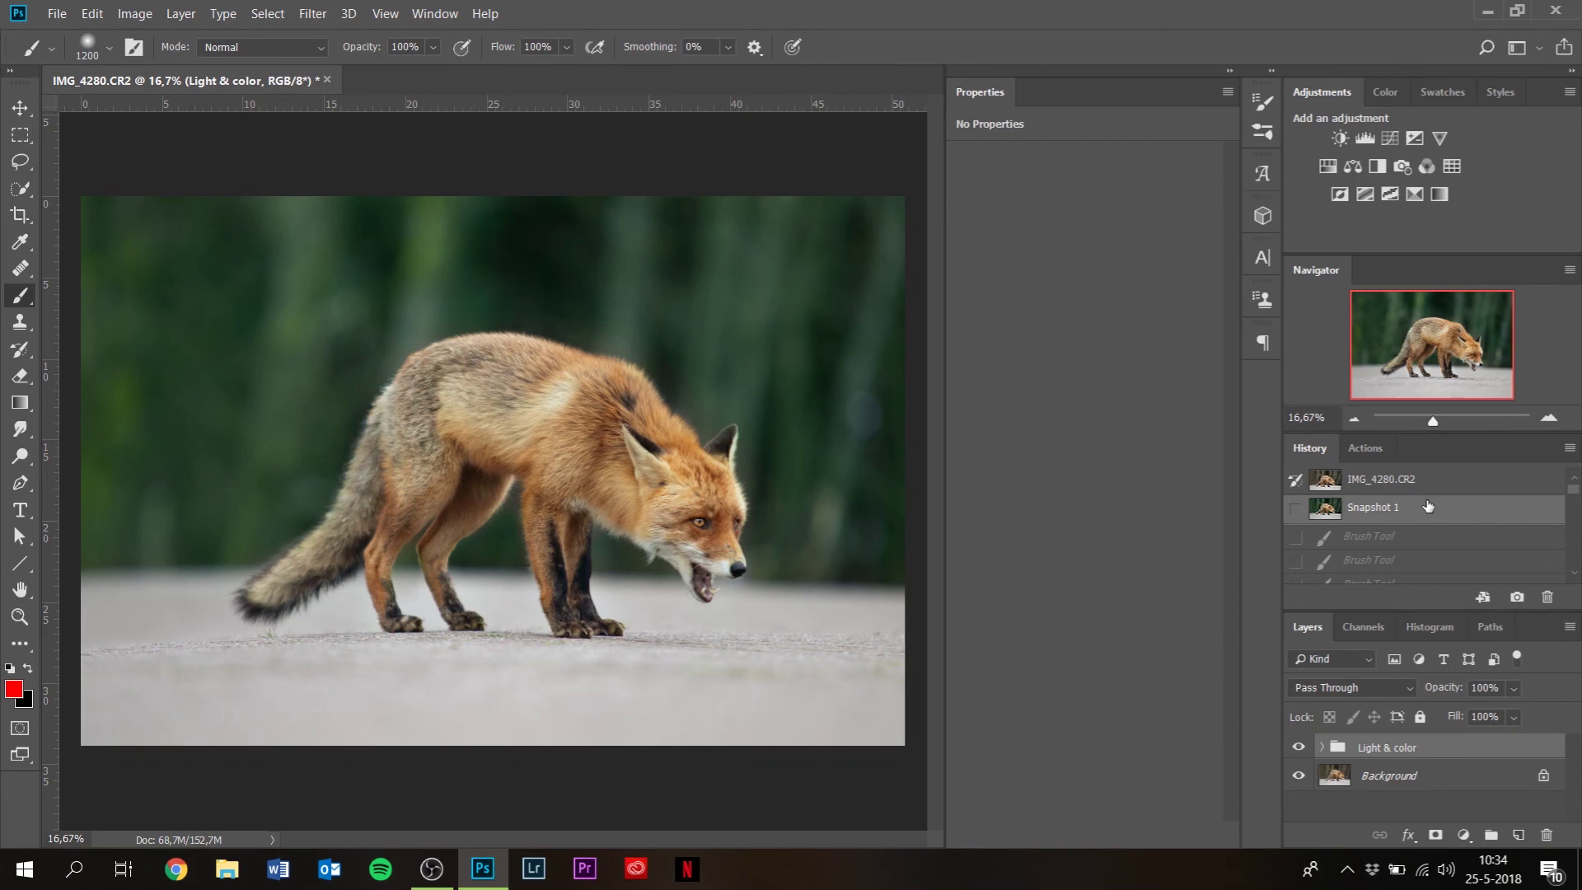
left_click(432, 869)
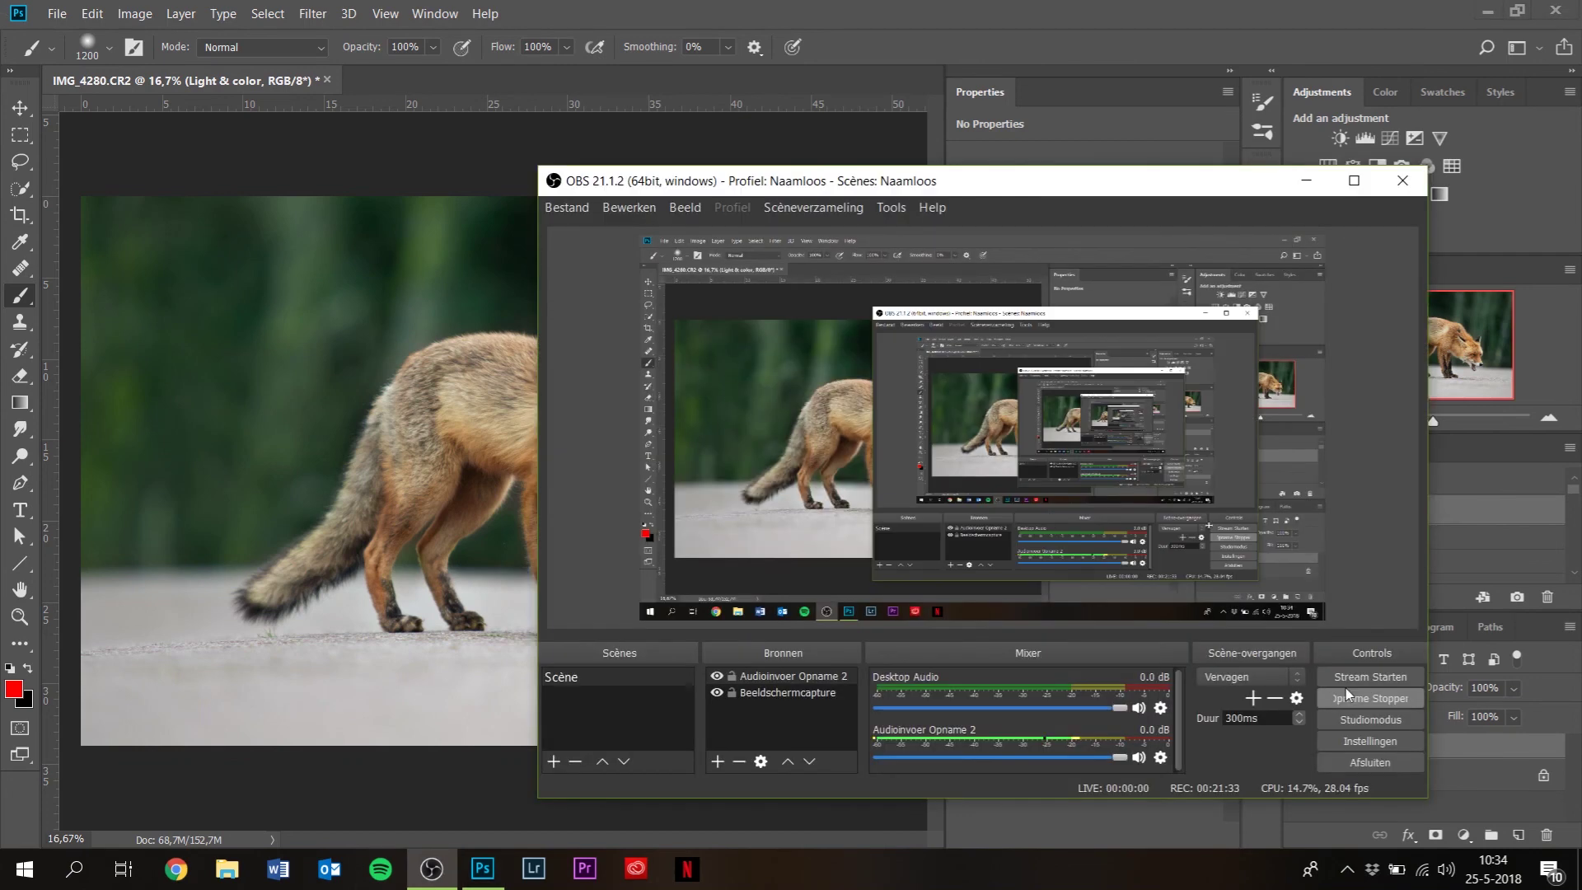